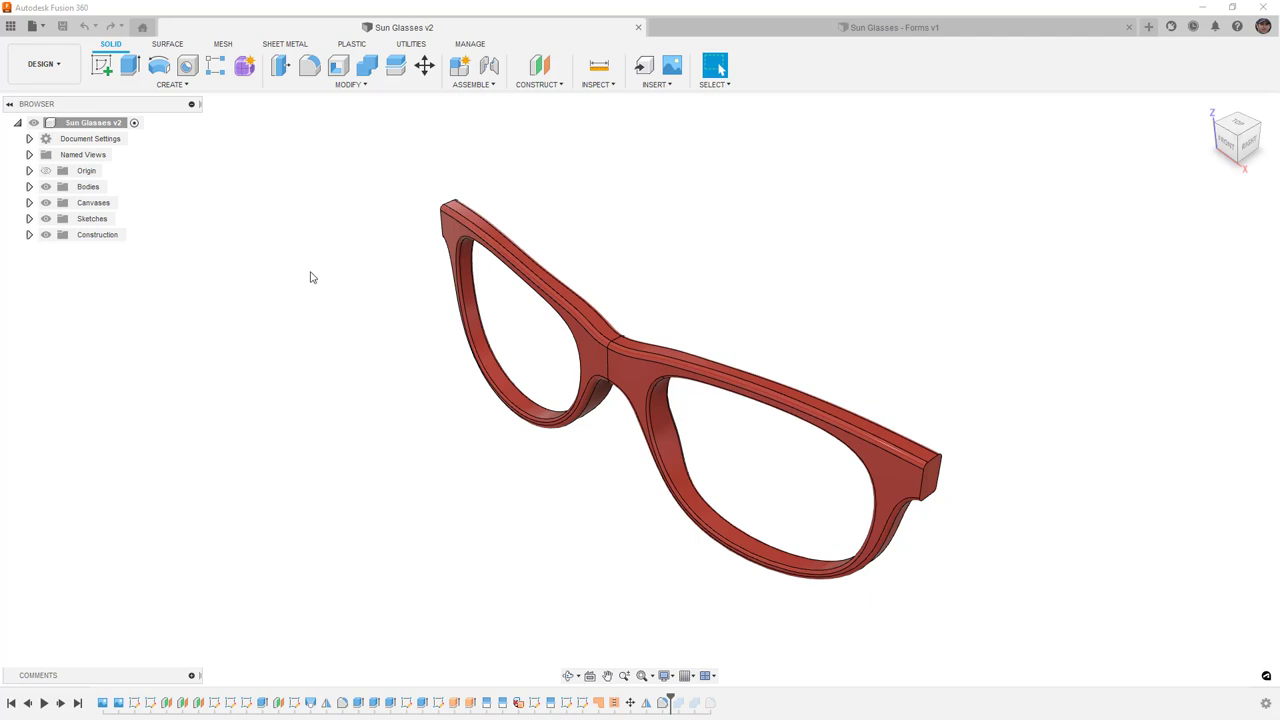
Step: Switch to the 'Sun Glasses - Forms v1' document with the sunglasses photo canvases
click(833, 28)
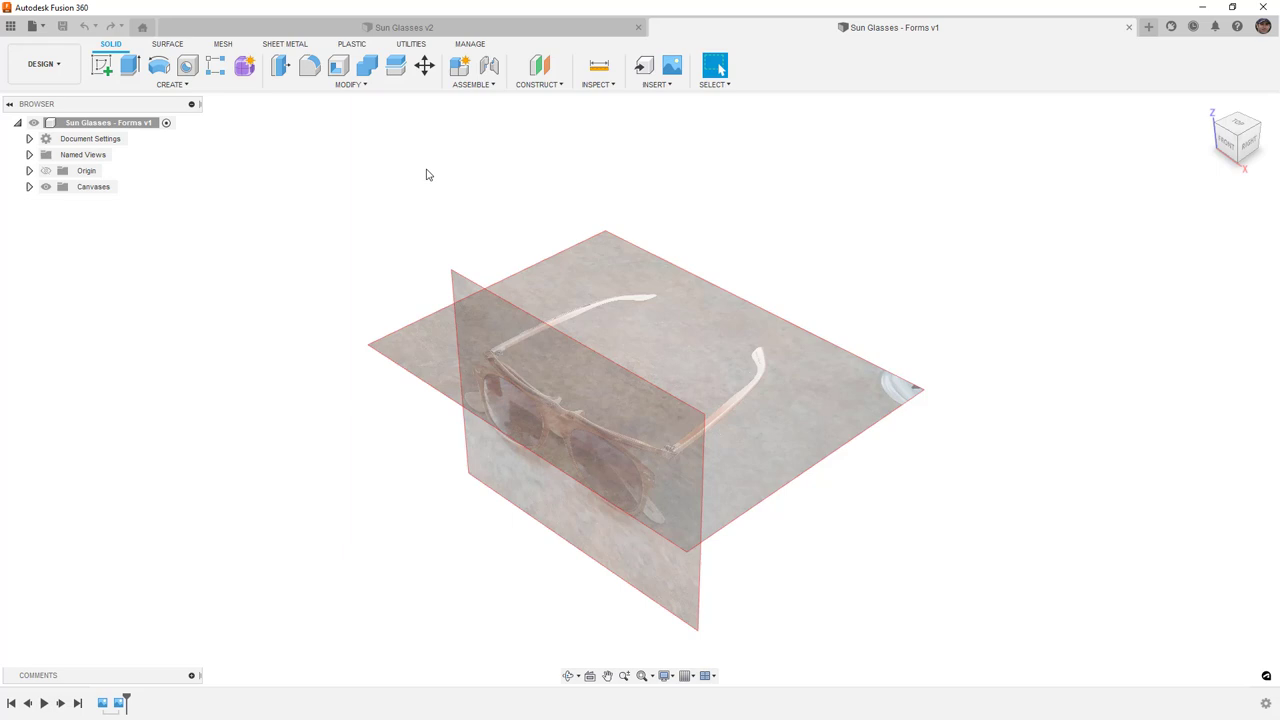
Step: Start a new T-spline form and face the sunglasses photo from the FRONT view, zoomed in
shift+middle_drag(526, 283, 620, 292)
click(245, 66)
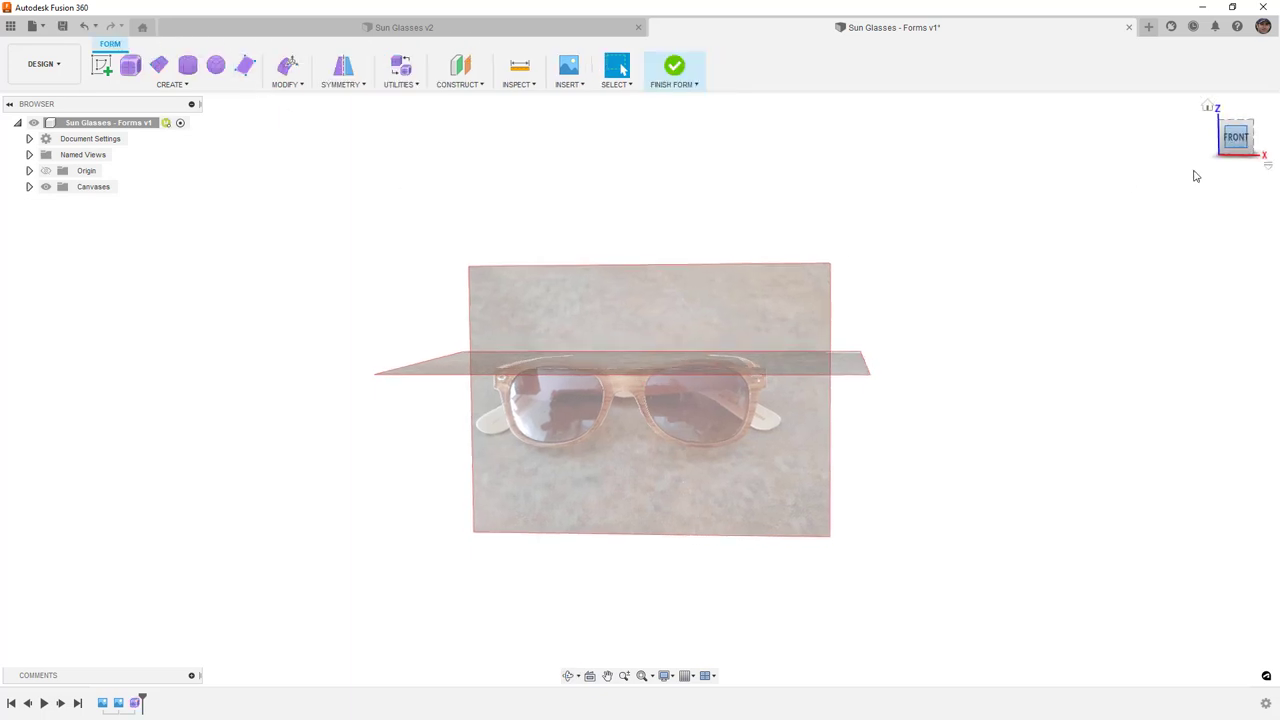
click(1234, 142)
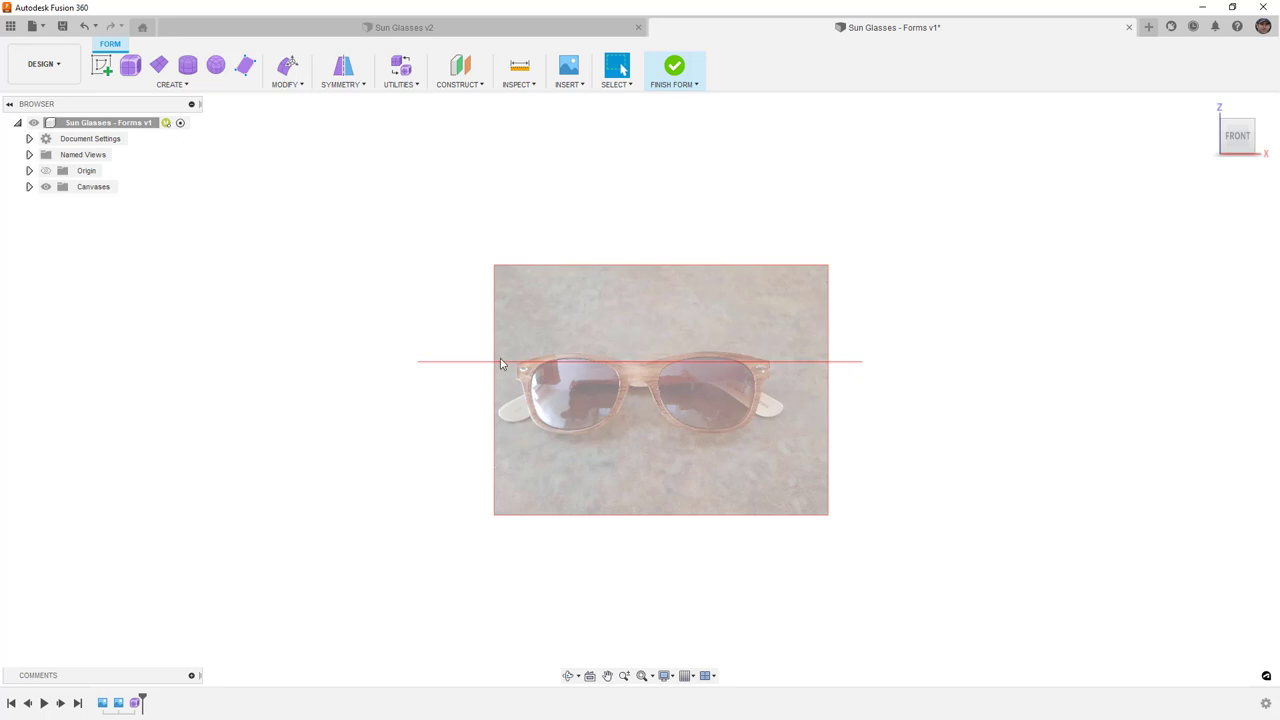
click(45, 171)
scroll(665, 382, up, 5)
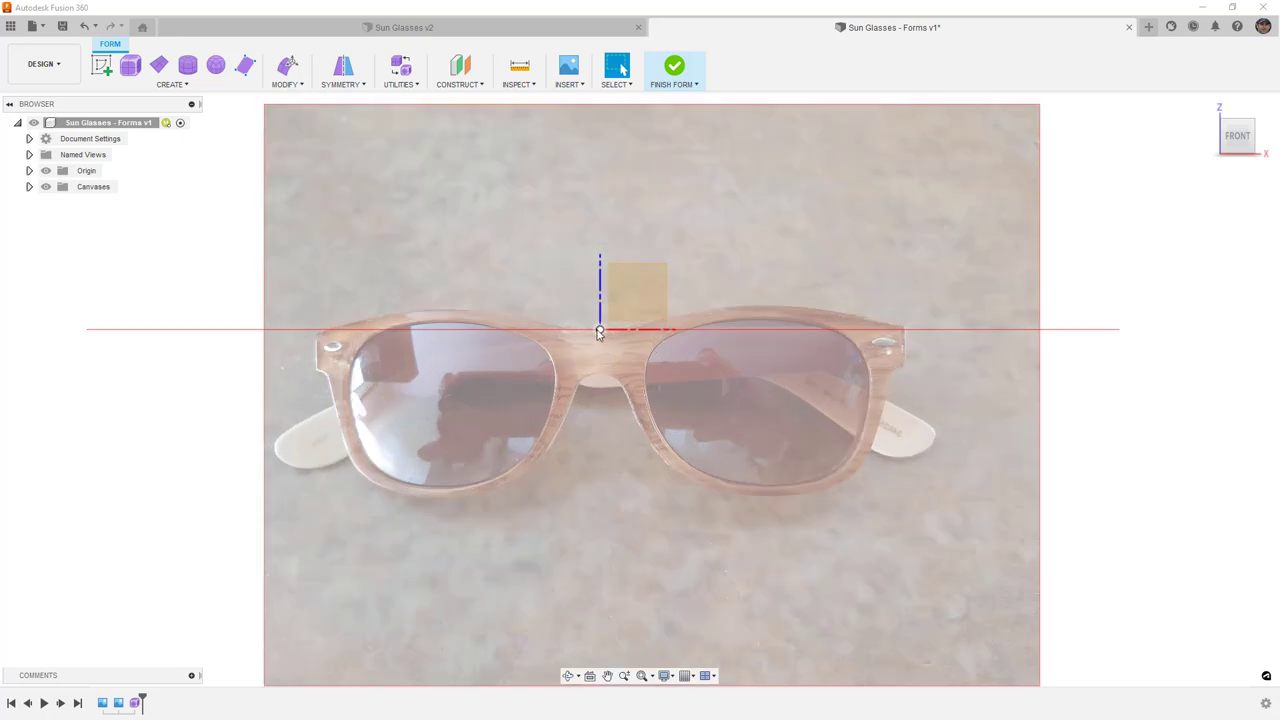
click(45, 171)
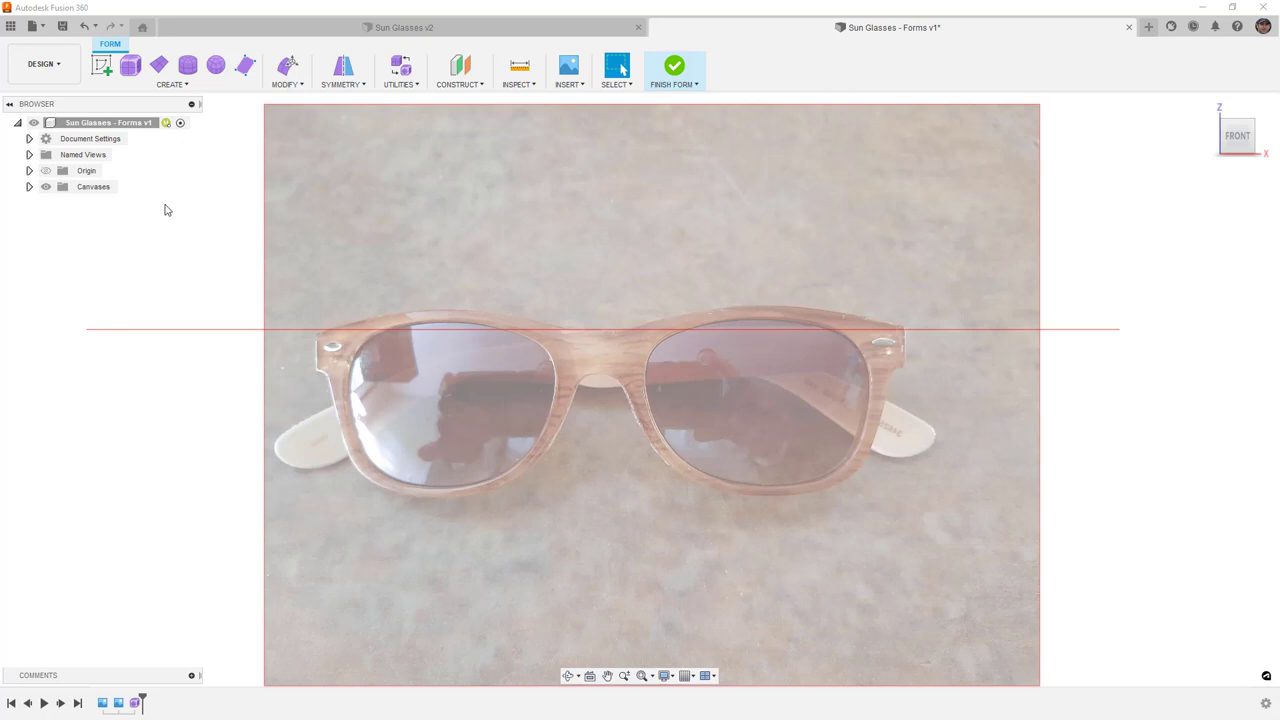
click(195, 90)
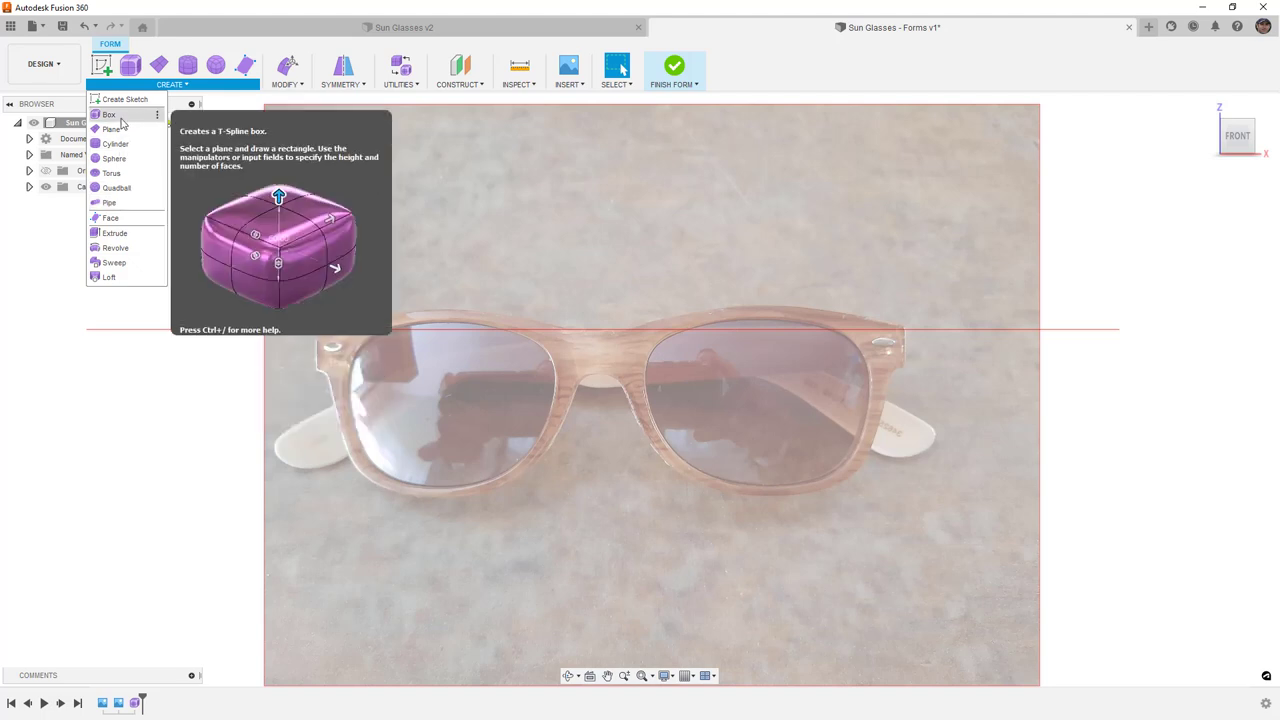
Step: Create a T-spline torus on the front plane at the origin with 1.597 in diameter
click(116, 175)
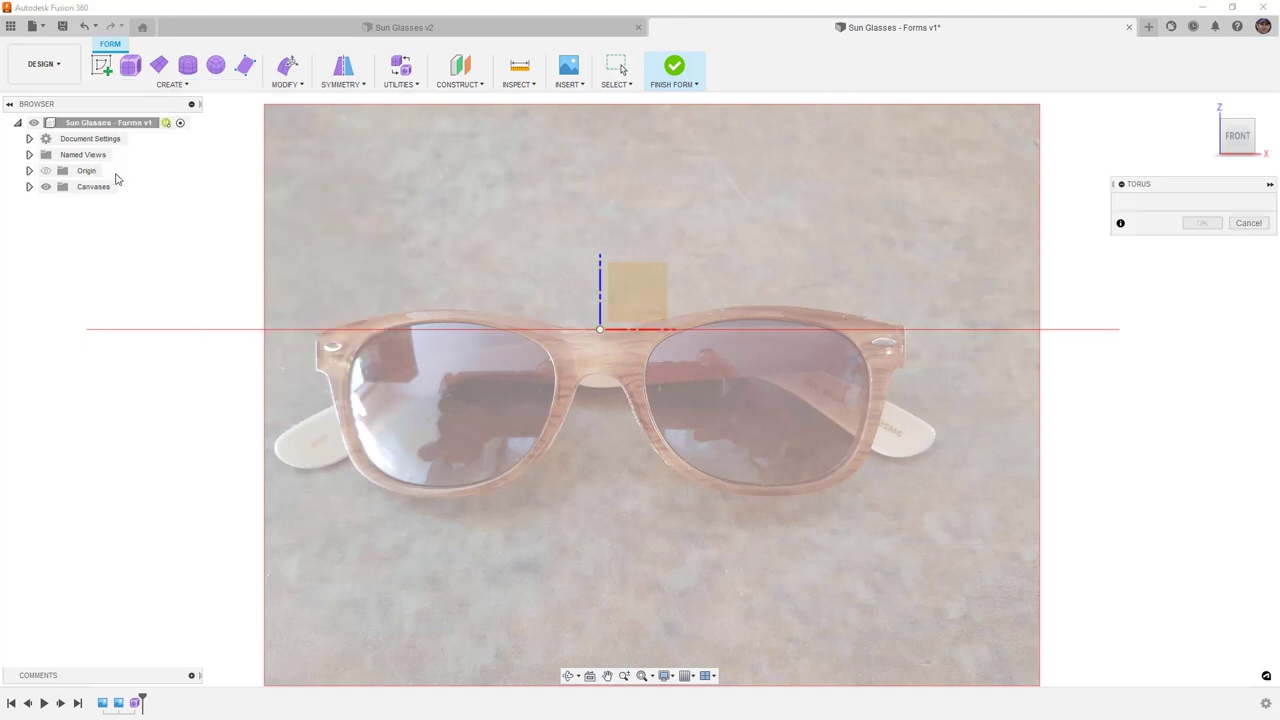
click(635, 292)
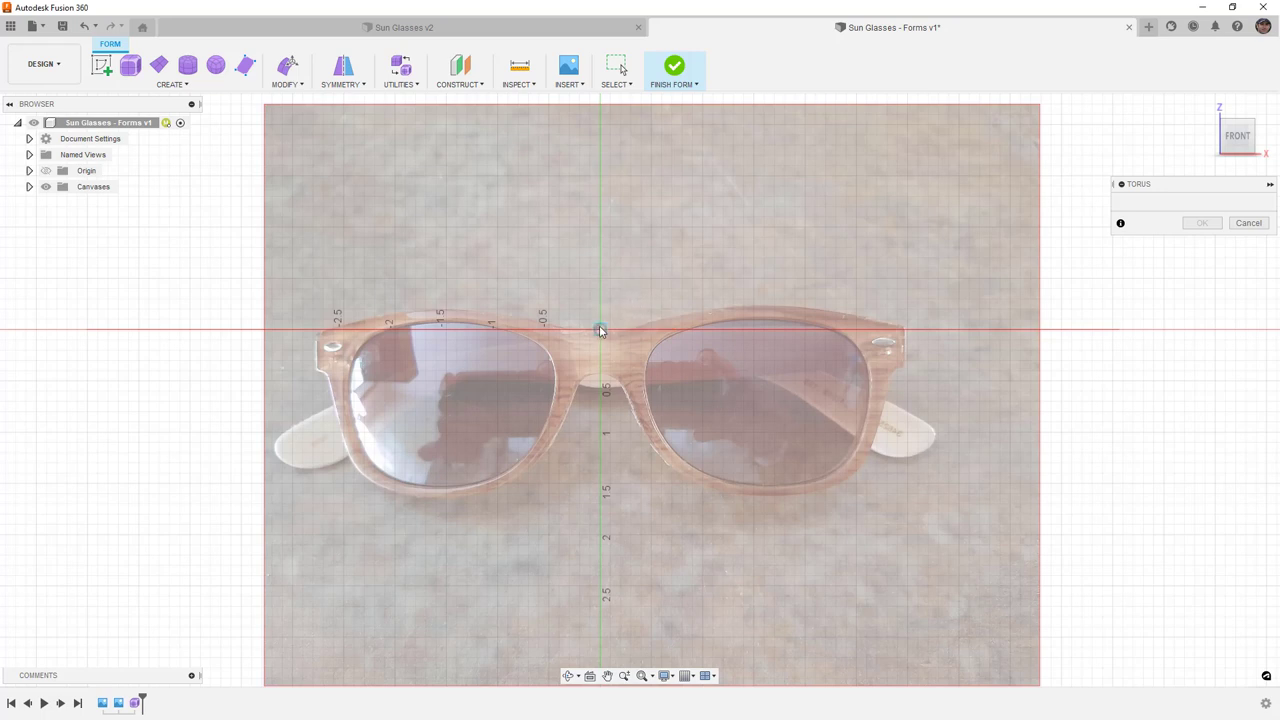
click(600, 330)
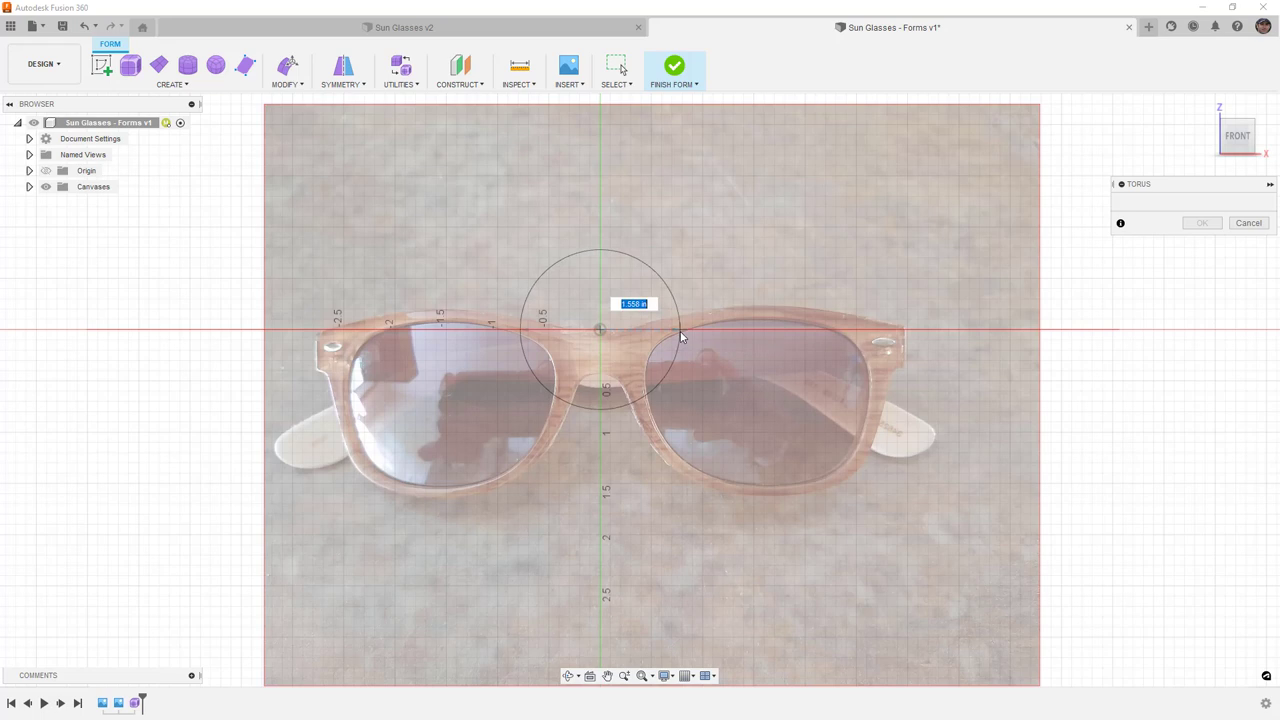
click(683, 337)
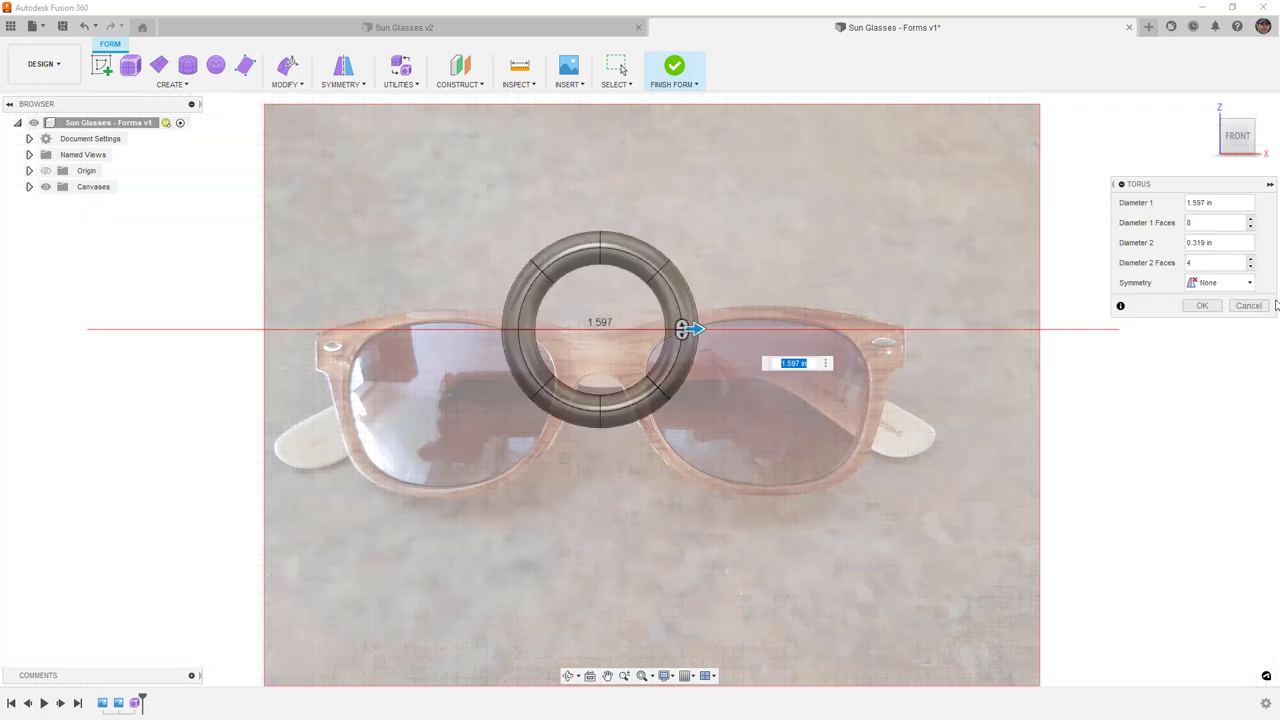
click(1203, 306)
Step: Select the whole torus and use Edit Form to move it onto the right lens
drag(456, 202, 792, 490)
click(287, 66)
drag(617, 312, 784, 383)
click(961, 344)
key(ctrl+1)
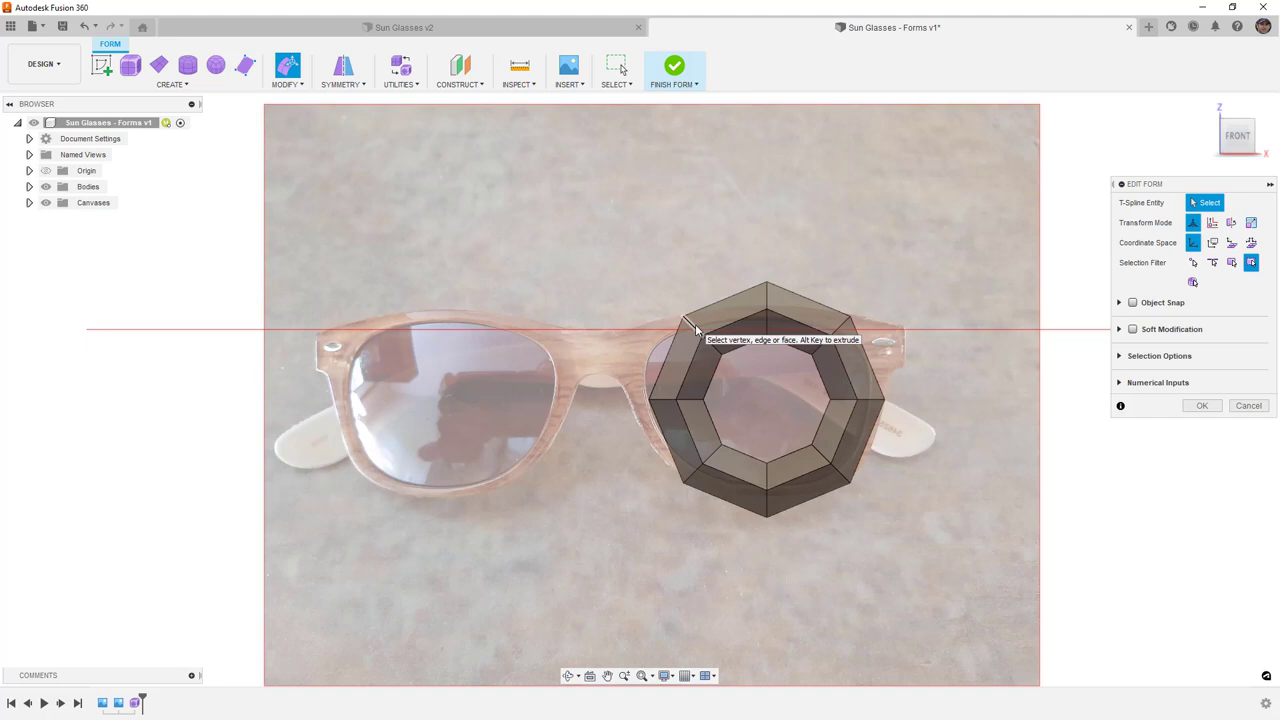
Step: Display the torus as a smooth surface inside its eight-sided control frame (Alt+3, Alt+2)
scroll(697, 330, up, 2)
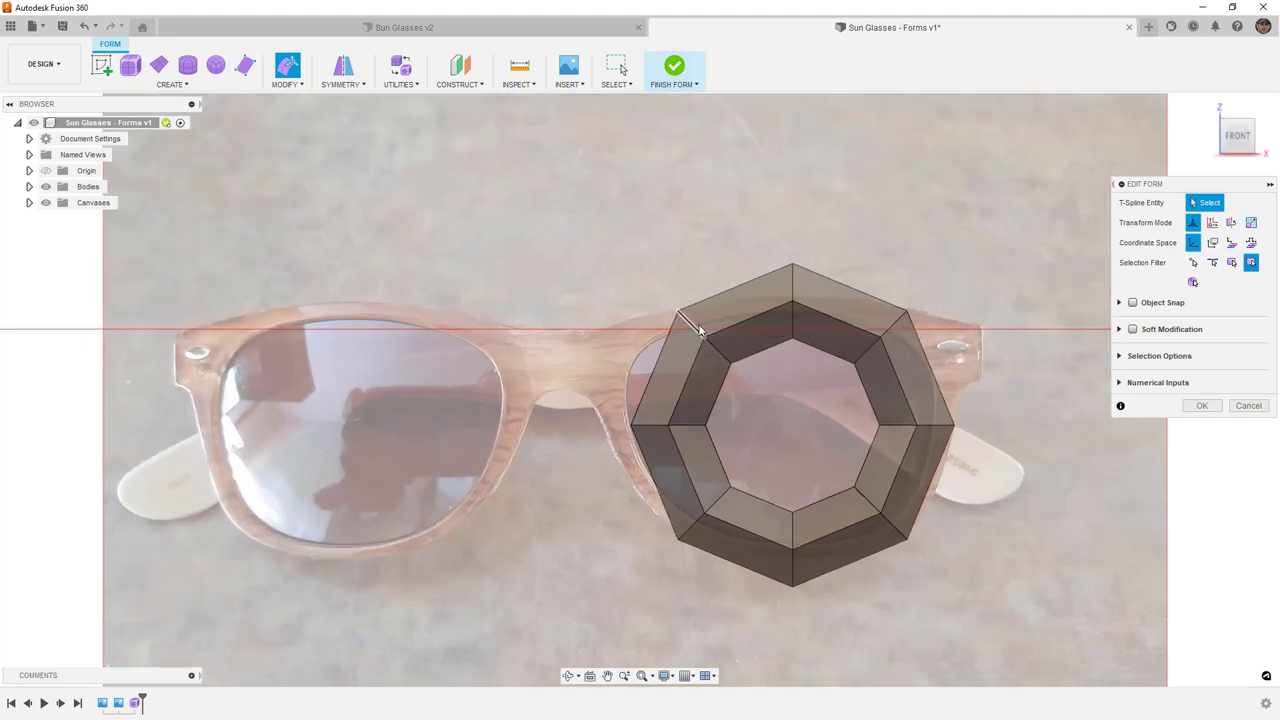
key(alt+3)
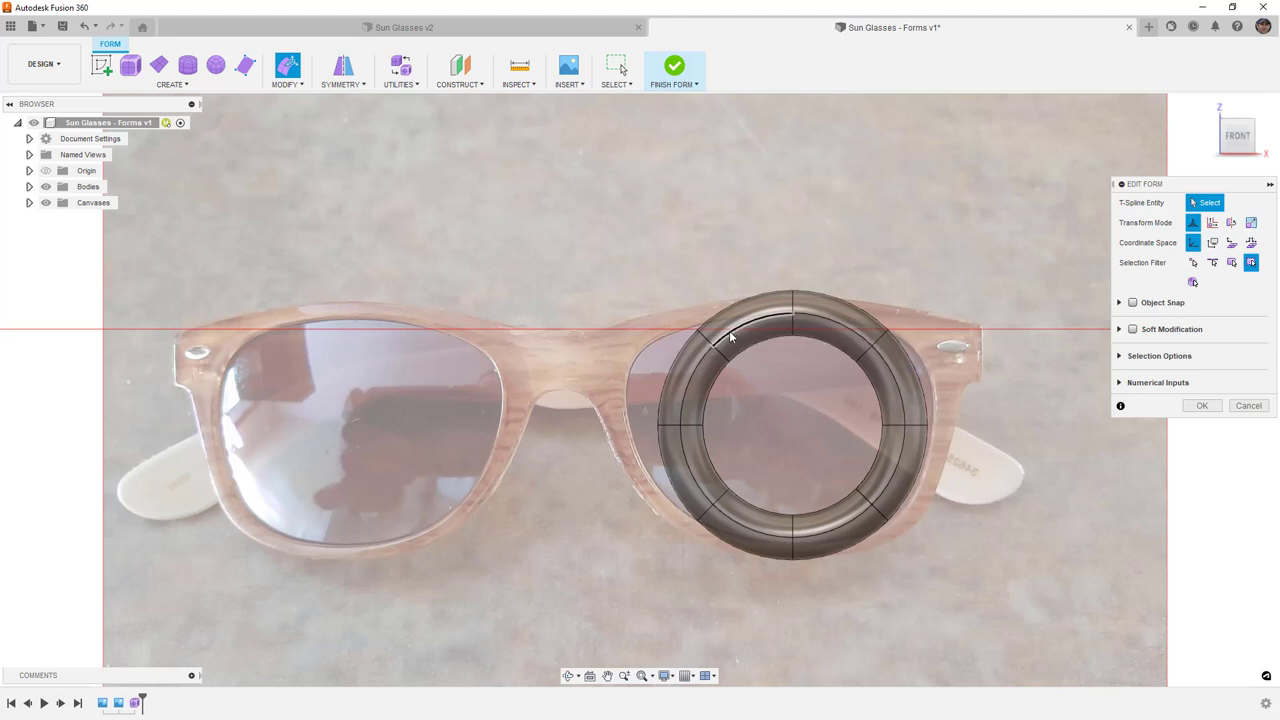
key(alt+2)
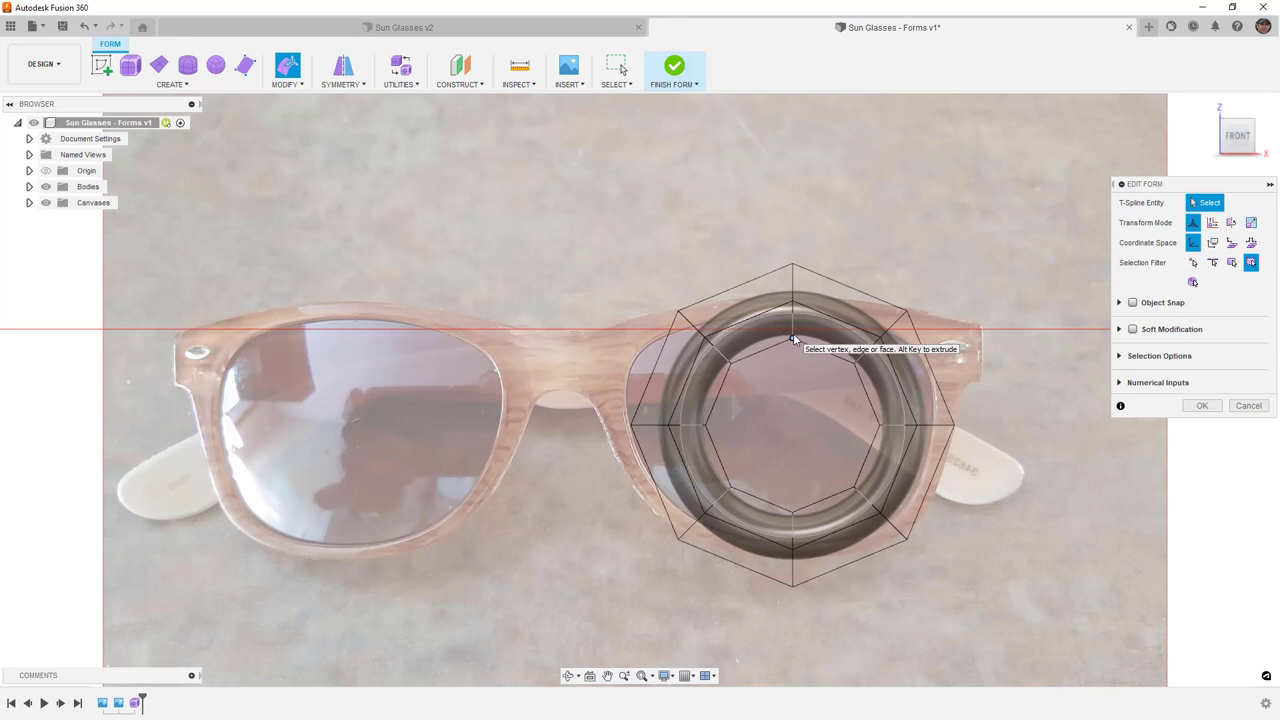
click(1122, 356)
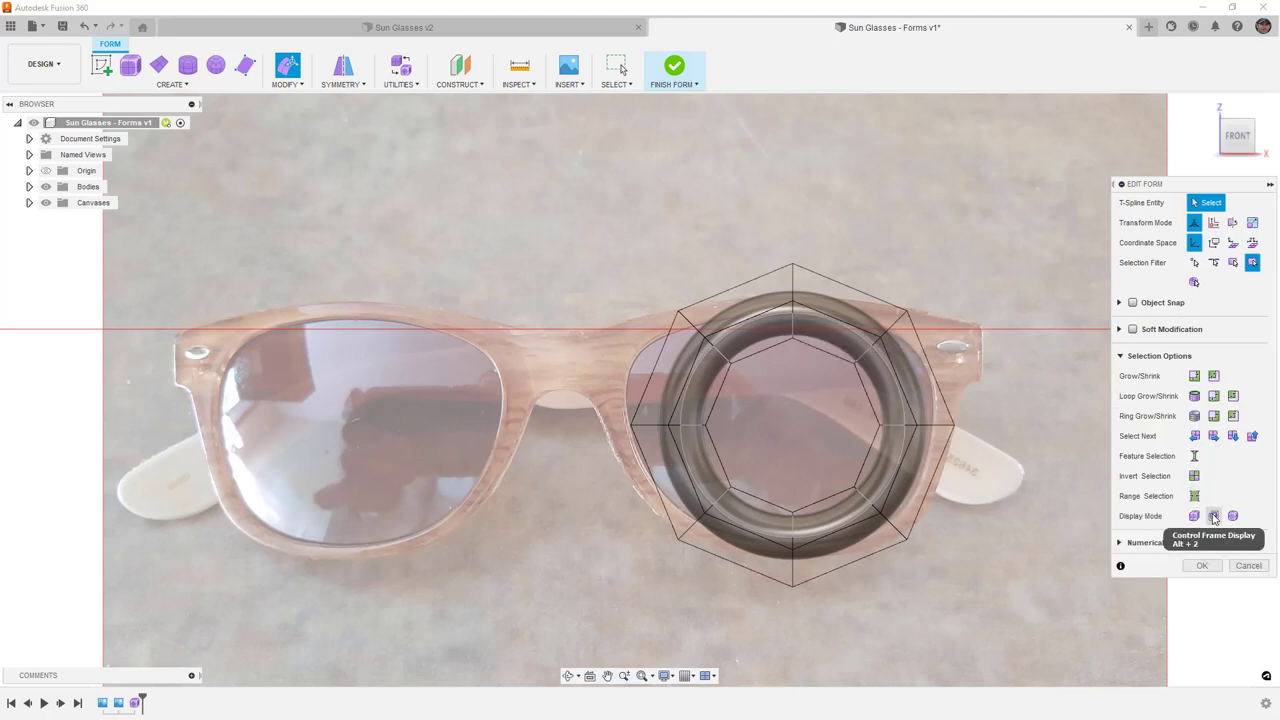
click(1122, 356)
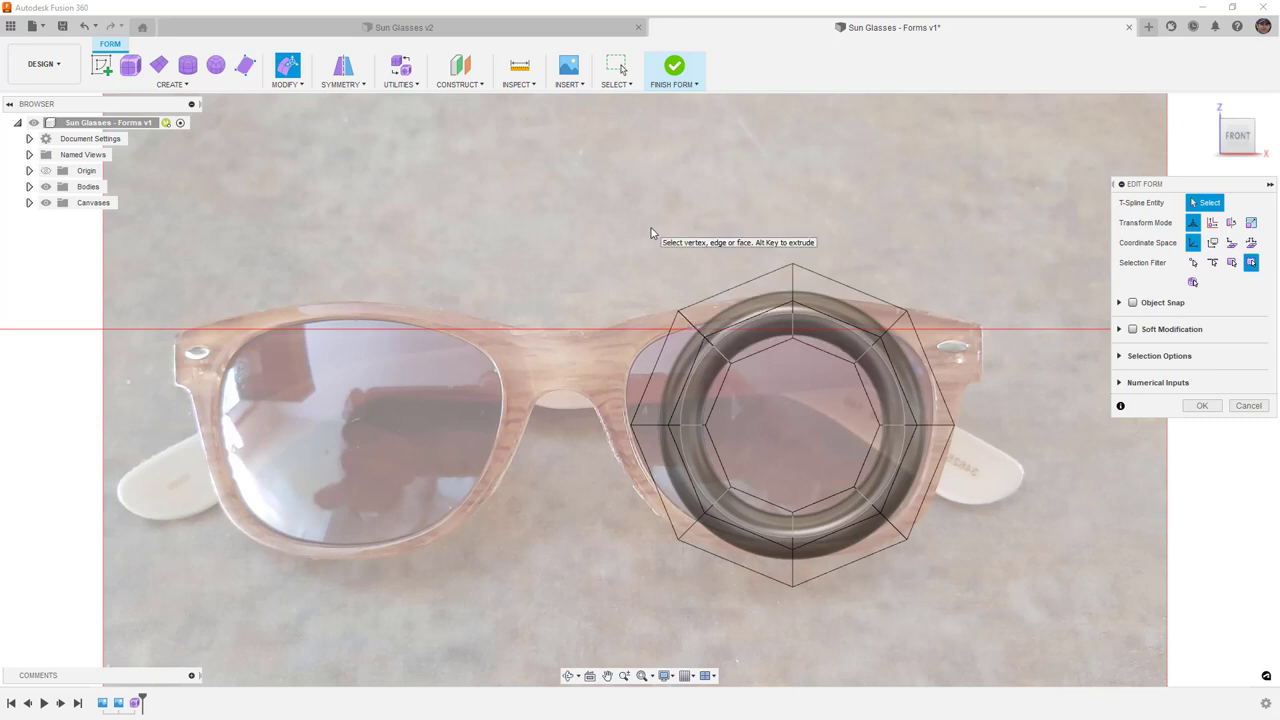
double_click(688, 320)
Step: Try pulling the upper-left edge loop leftward, then undo the move
drag(720, 320, 687, 321)
drag(664, 321, 609, 333)
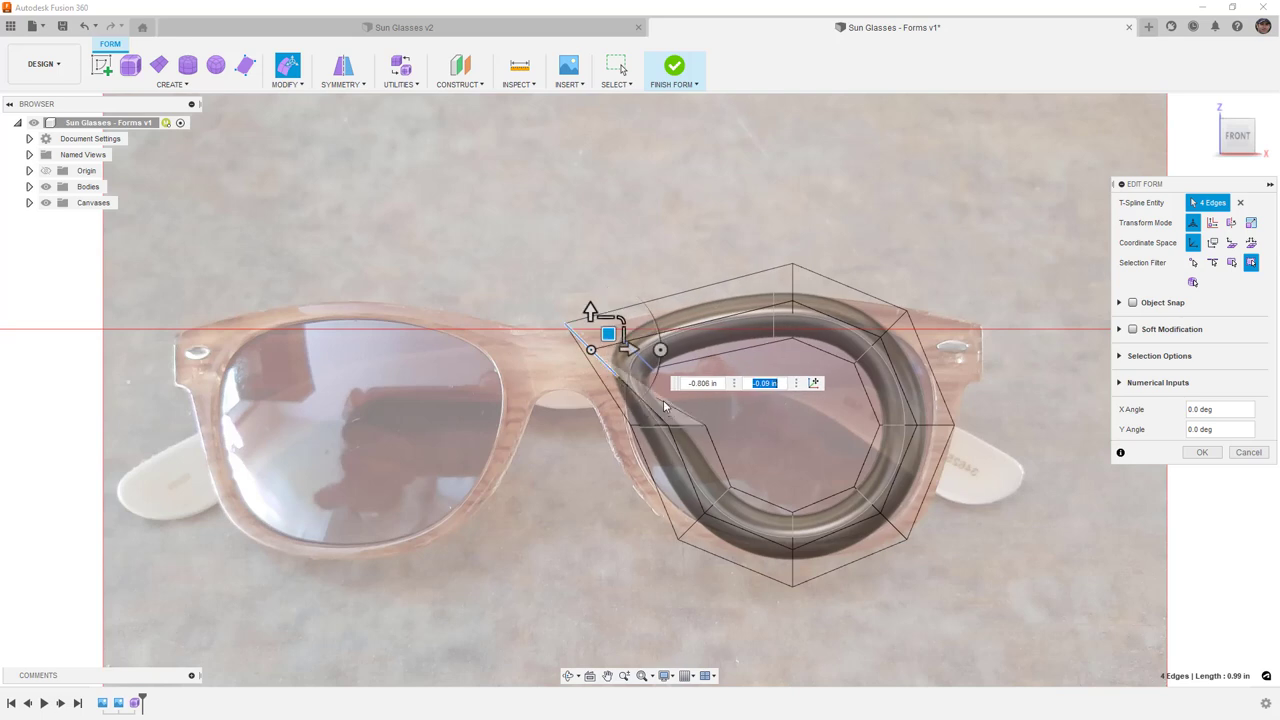
key(ctrl+z)
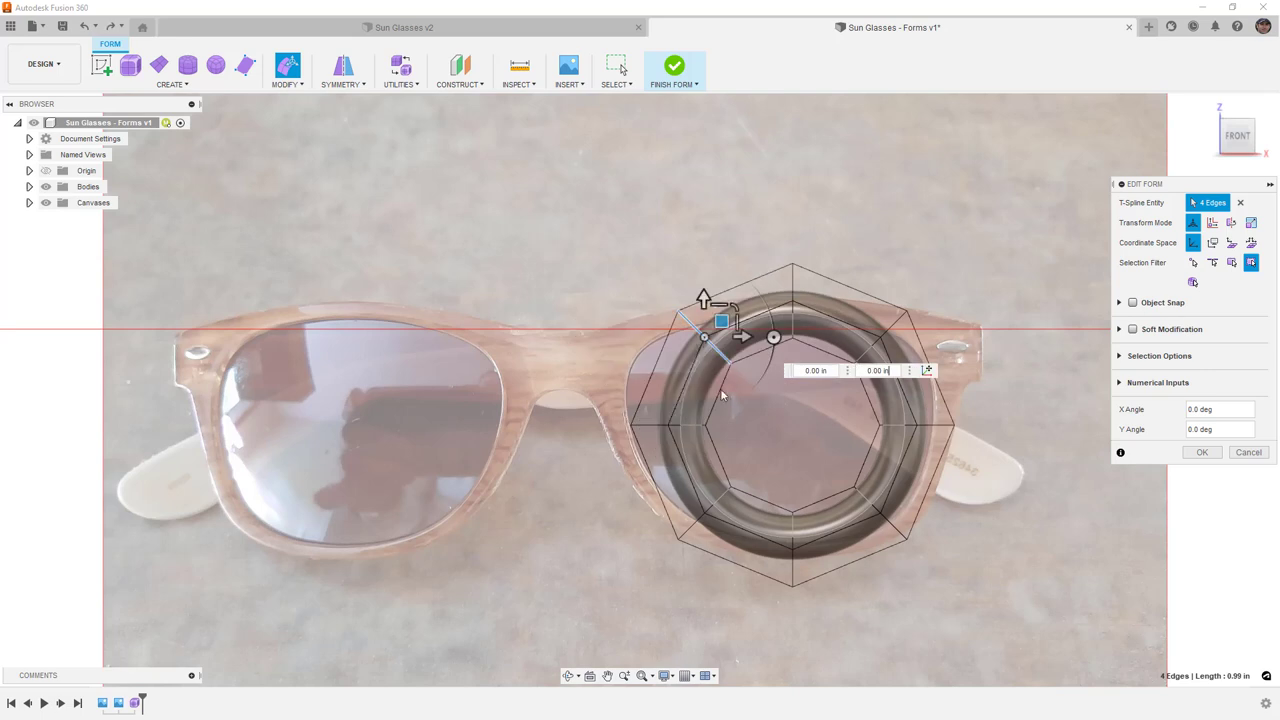
Step: With Soft Modification on, pull the left and upper-left cage edges outward to the lens frame
click(655, 424)
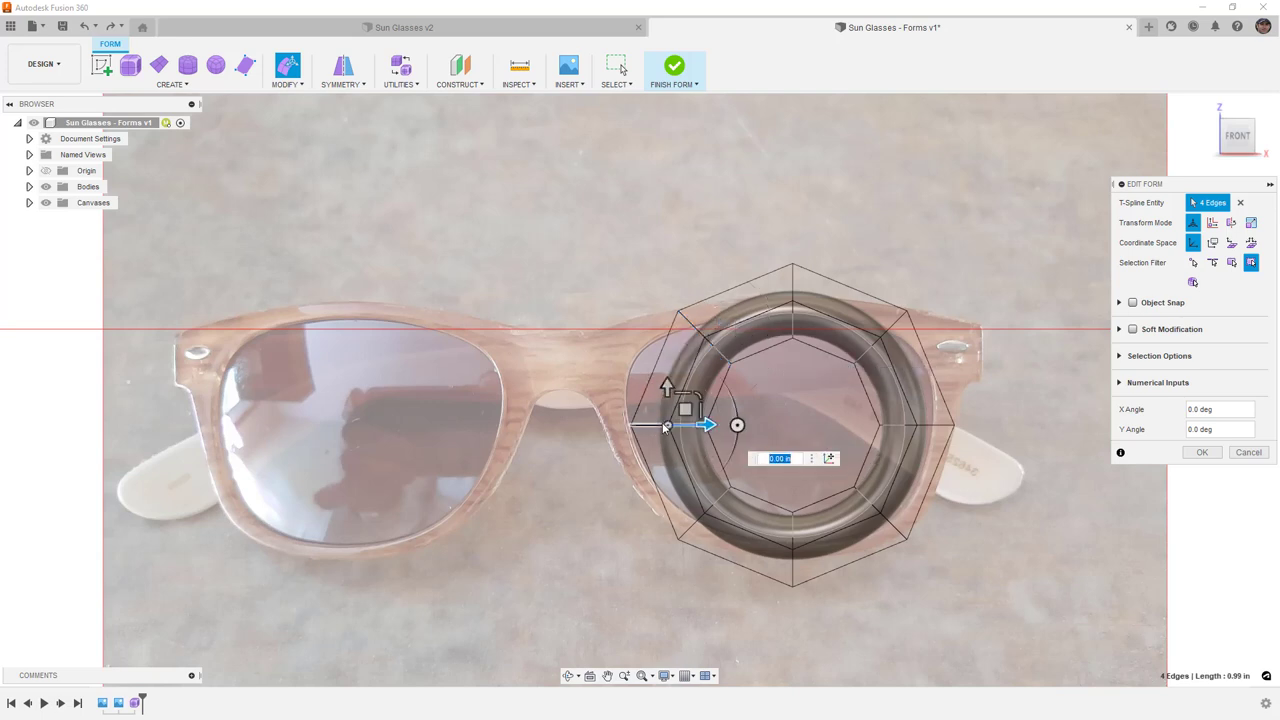
click(1133, 329)
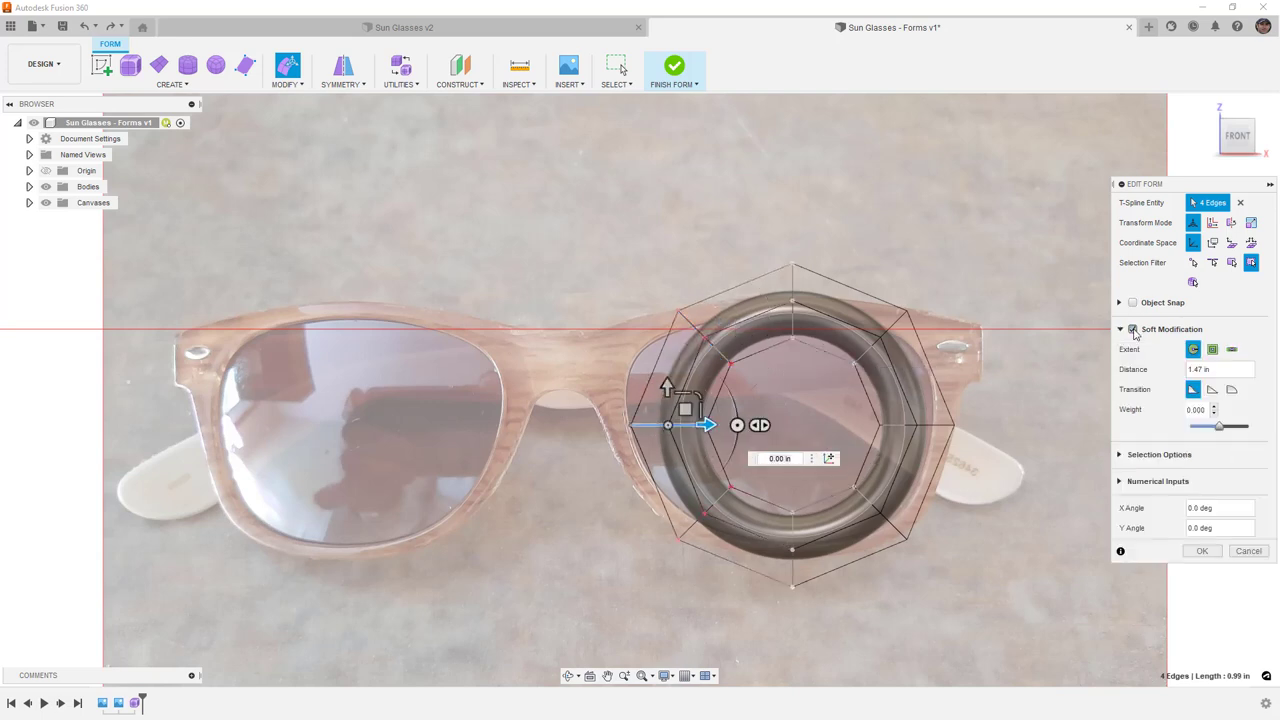
drag(687, 410, 630, 421)
double_click(672, 334)
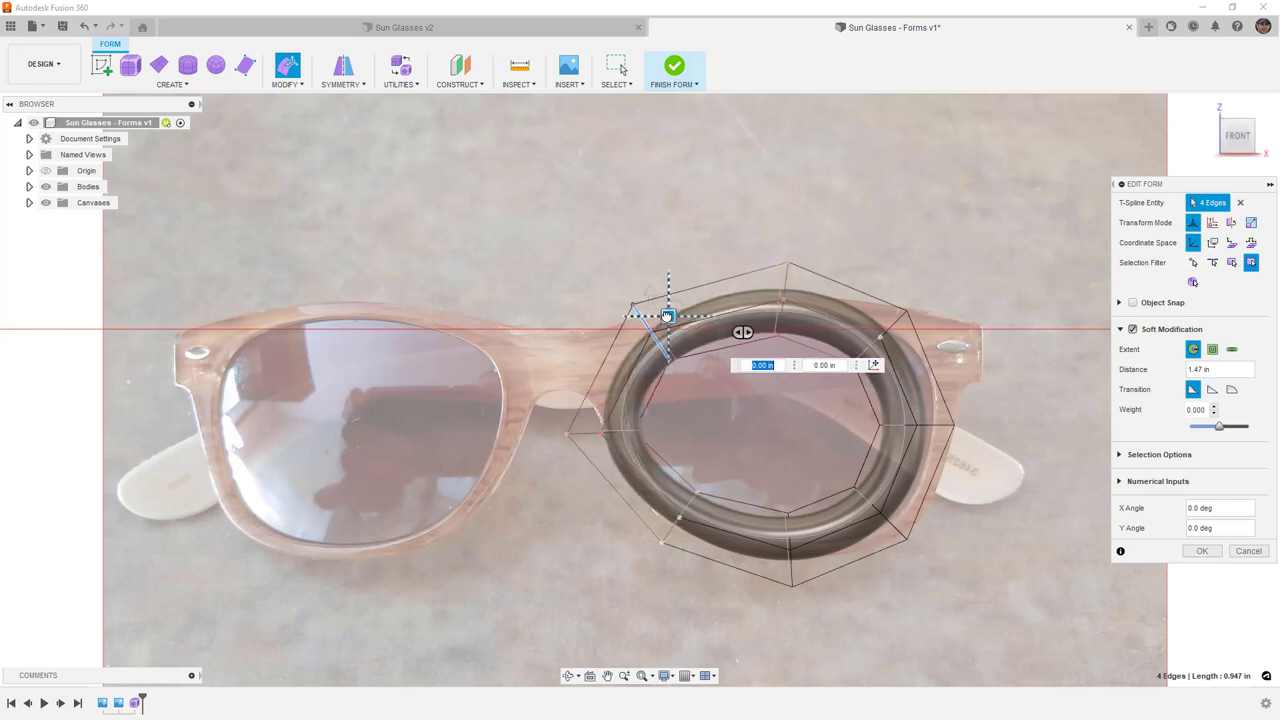
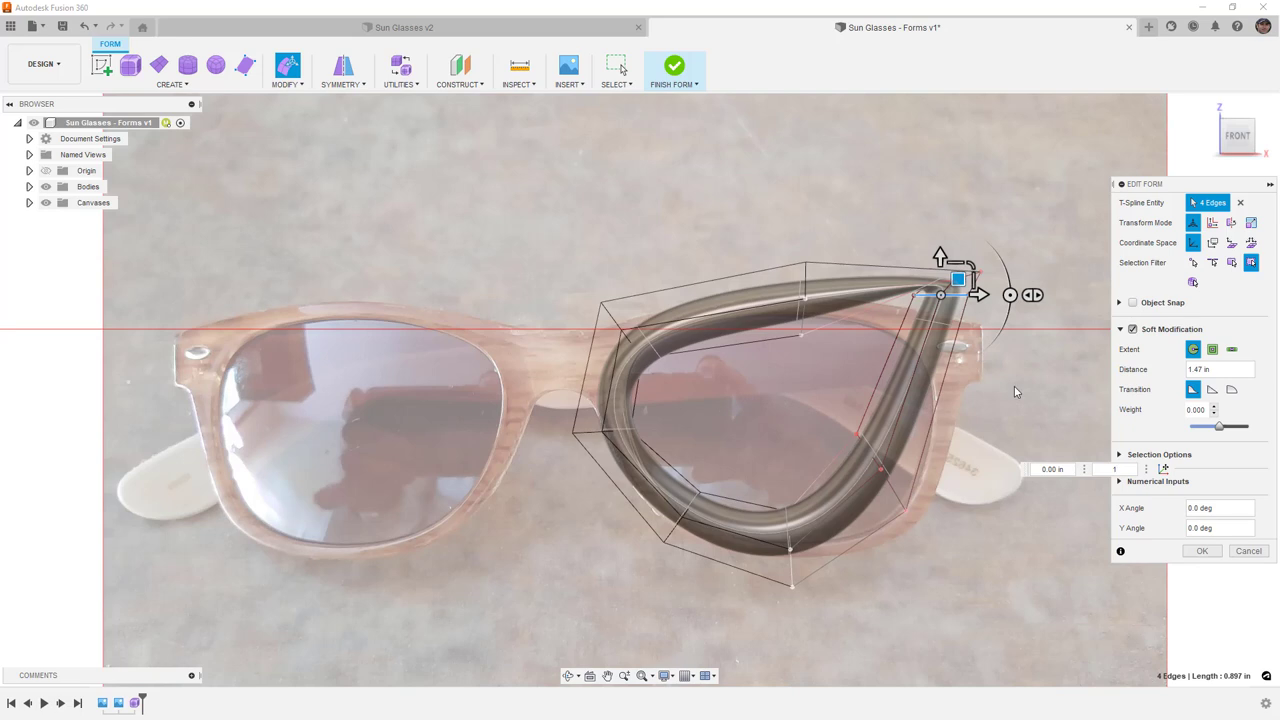
Step: Undo the last corner pull on the lens ring and show the form in box display
key(ctrl+z)
click(1023, 386)
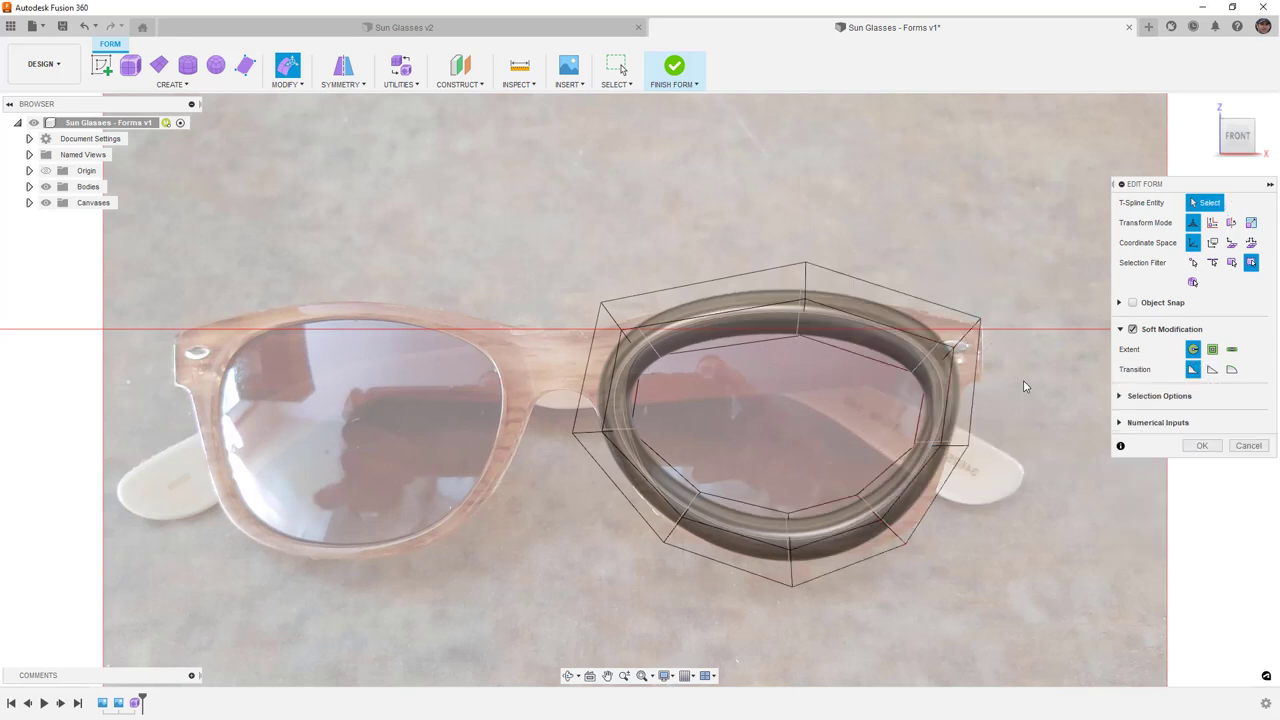
key(alt+1)
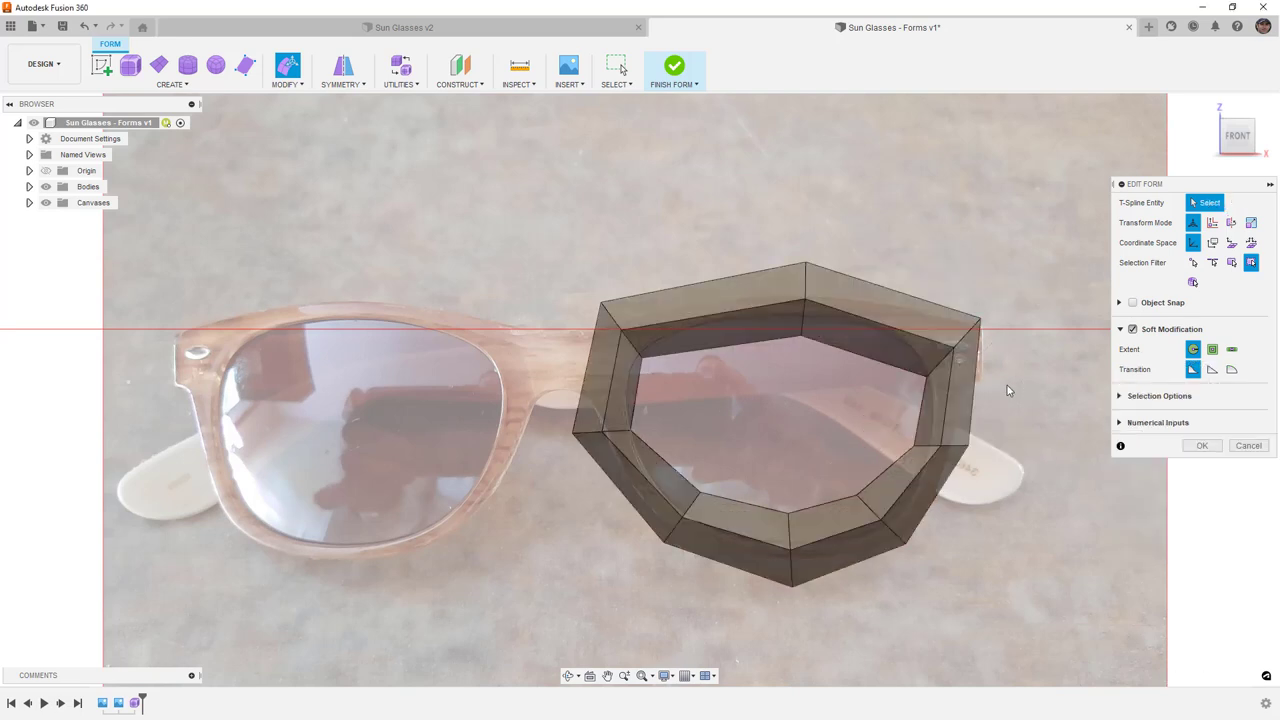
Step: With Soft Modification off, rotate the right edge loop 15° about a repositioned pivot
double_click(946, 360)
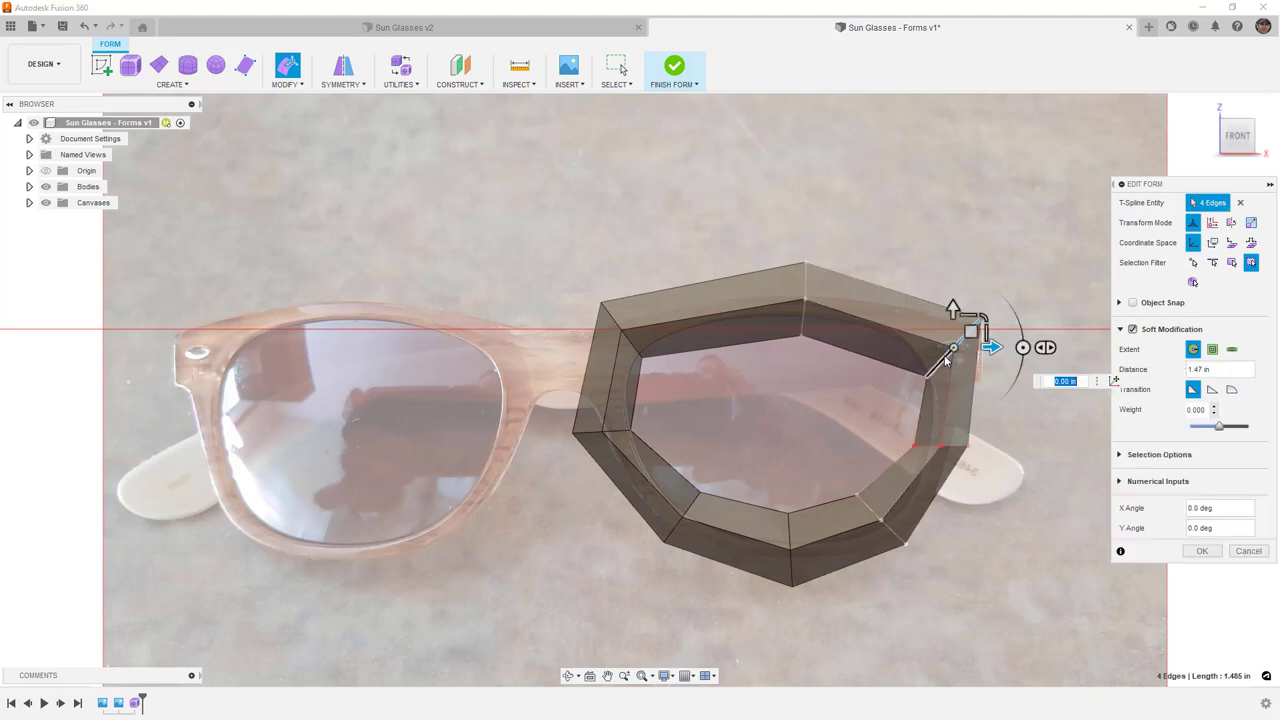
click(1132, 331)
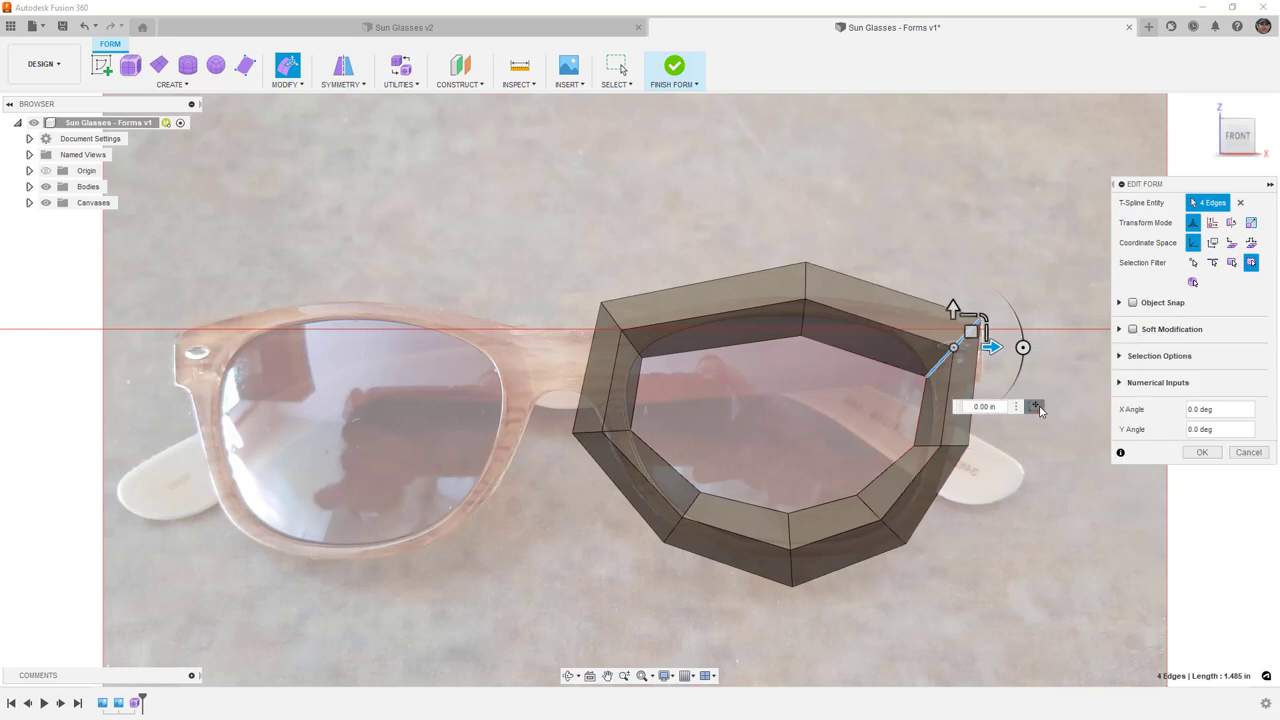
click(1035, 408)
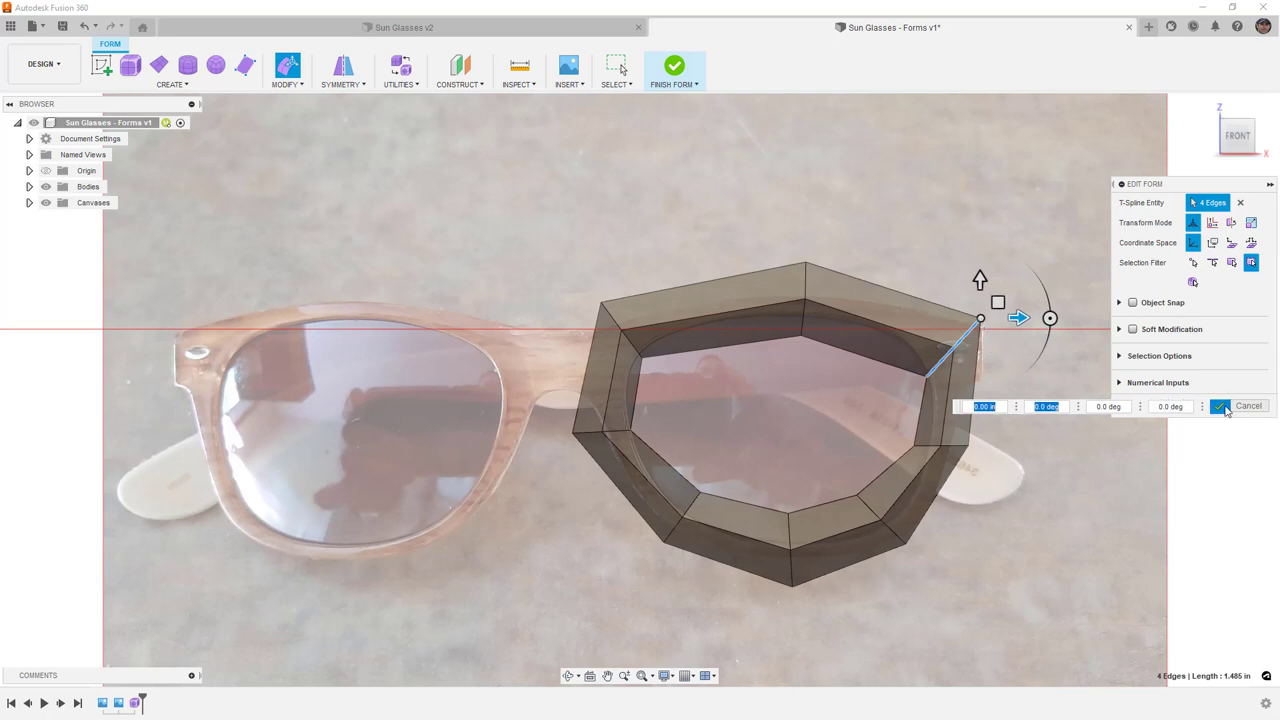
click(1220, 407)
drag(1052, 316, 1050, 339)
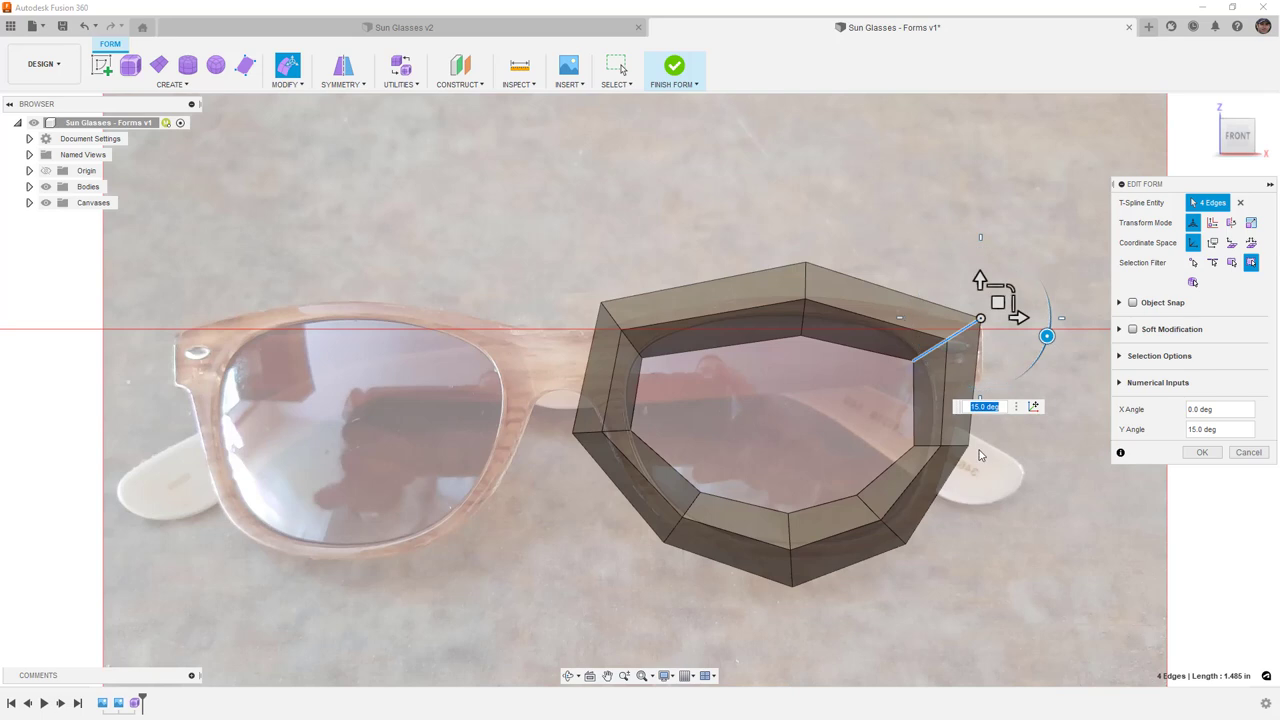
Step: Shift the pivot for the lower right edge loop, then show the ring in smooth display
double_click(959, 450)
click(1102, 480)
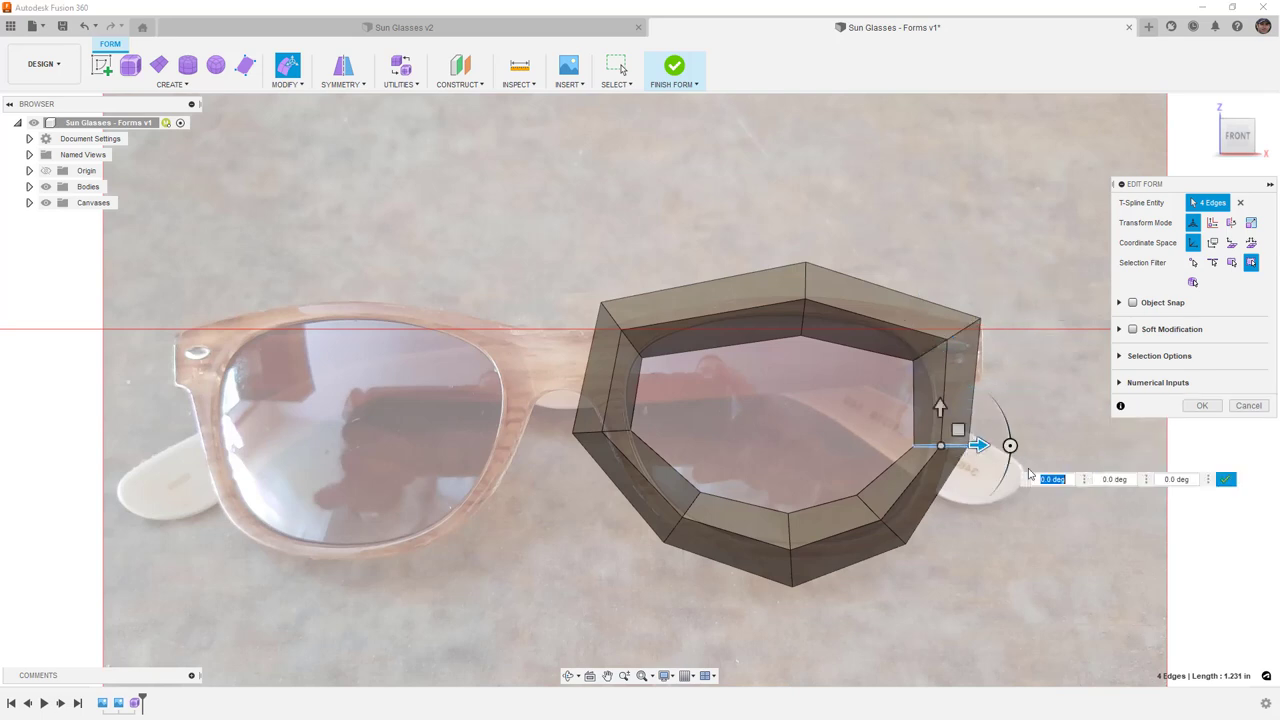
mouse_move(977, 452)
mouse_down()
mouse_move(1037, 452)
mouse_move(1032, 463)
mouse_move(988, 432)
mouse_up()
click(1265, 481)
click(1017, 388)
key(alt+2)
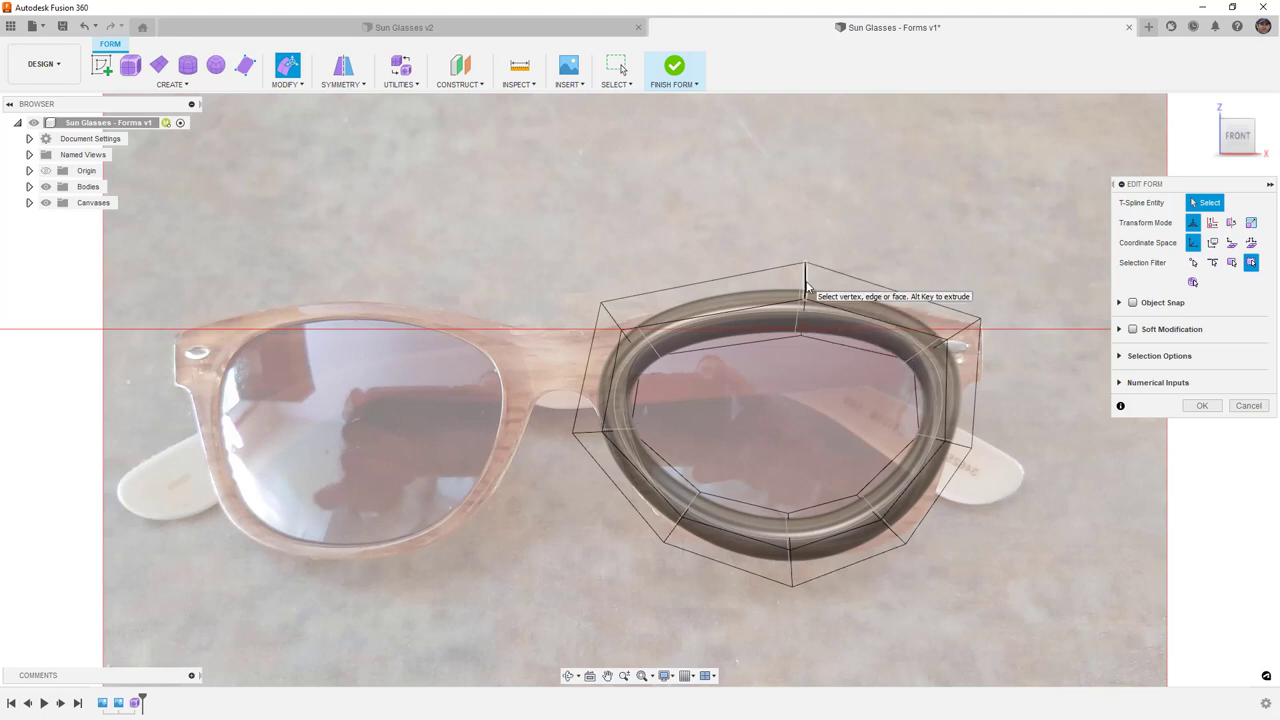
Step: Nudge the upper-left cage edges outward and the lower-right edges along the lens outline
double_click(613, 317)
drag(638, 313, 649, 310)
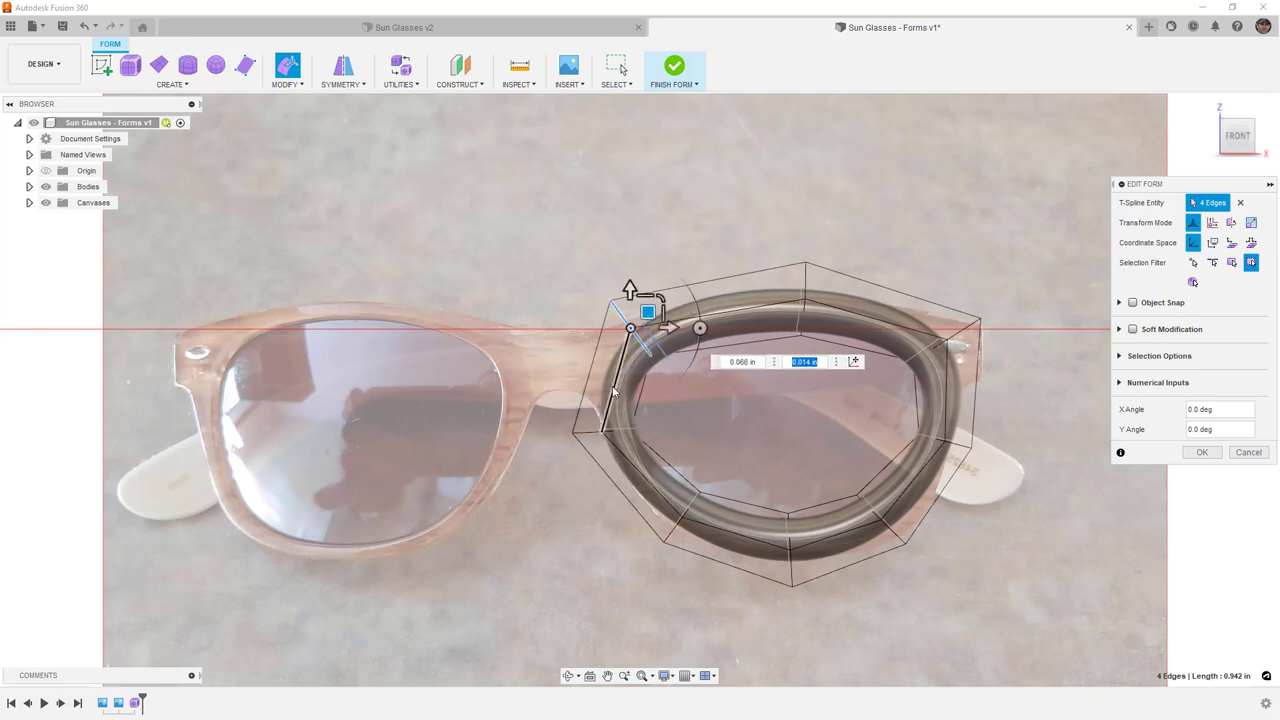
click(895, 530)
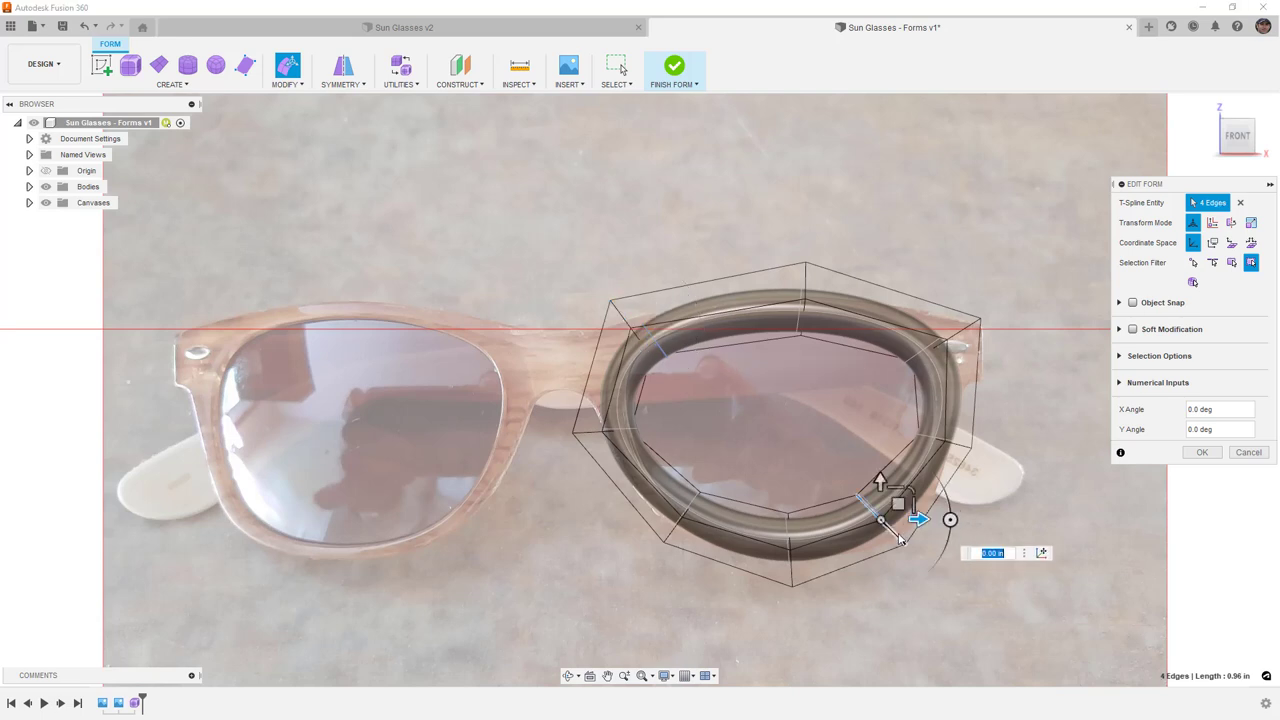
drag(893, 516, 922, 512)
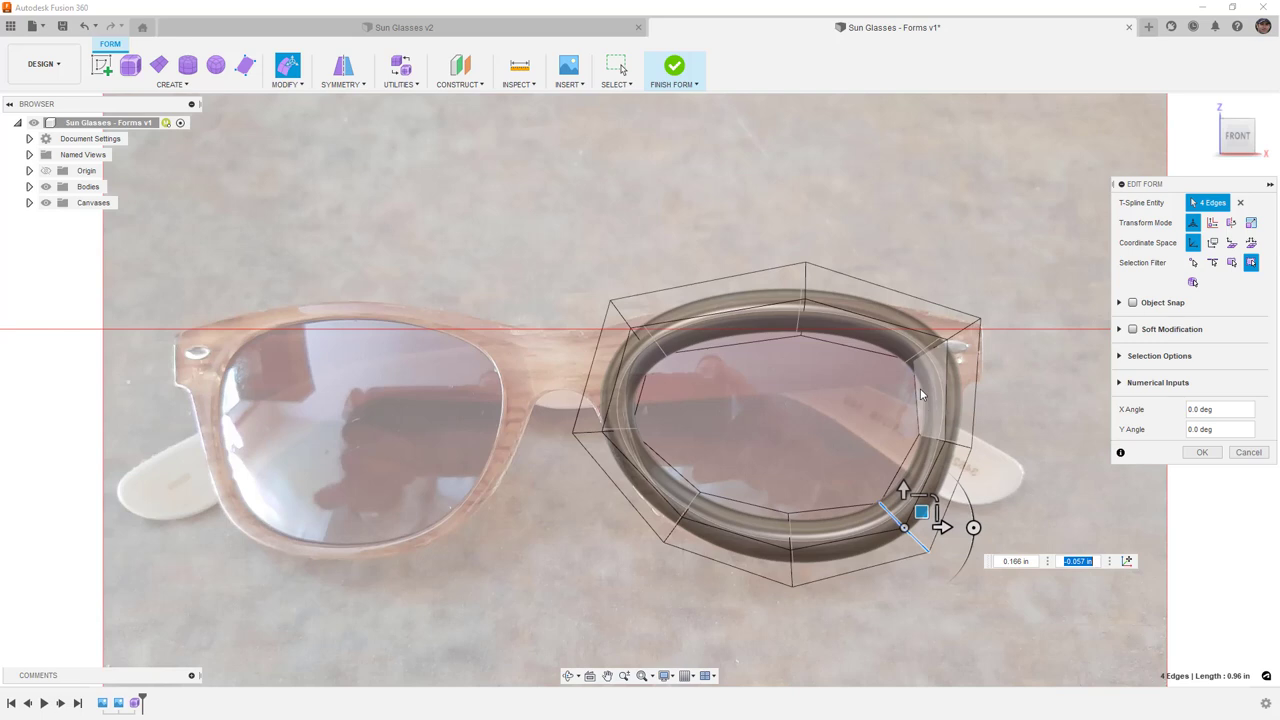
shift+middle_drag(922, 393, 830, 420)
scroll(771, 405, down, 4)
shift+middle_drag(640, 430, 755, 515)
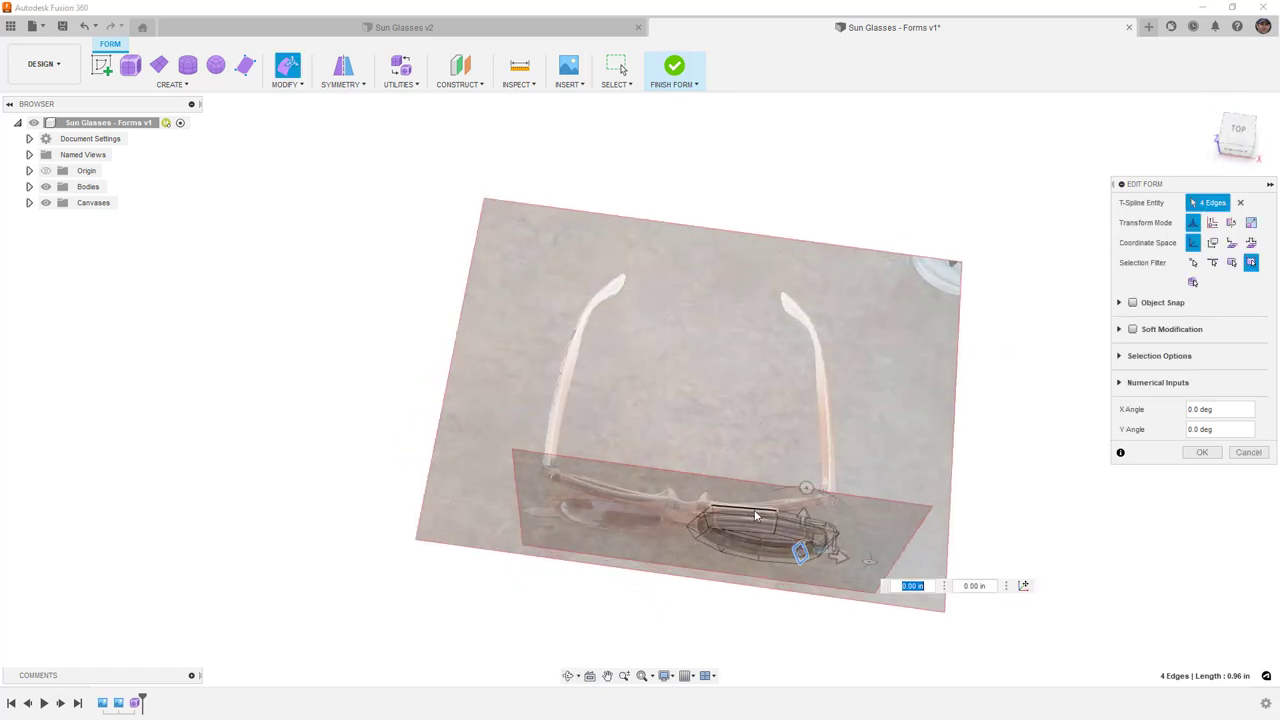
Step: From the top view, rotate the whole lens ring about 10° and shift it back
click(1238, 134)
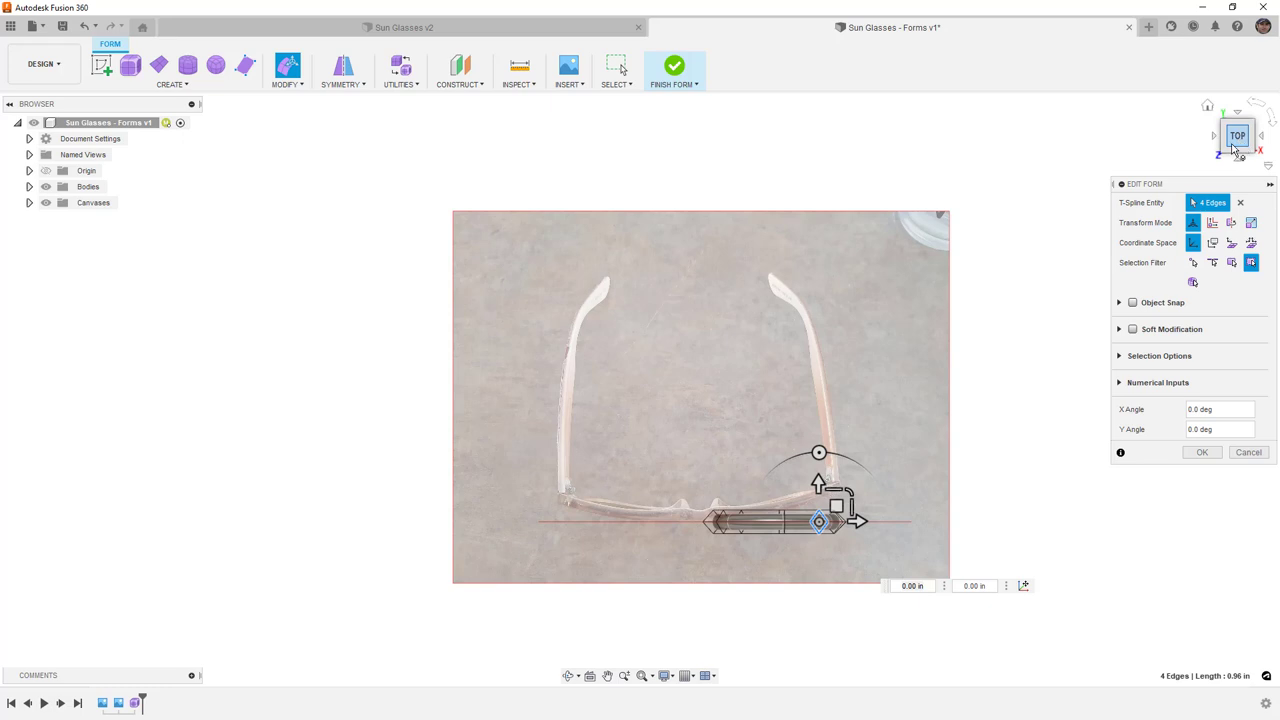
scroll(748, 530, up, 5)
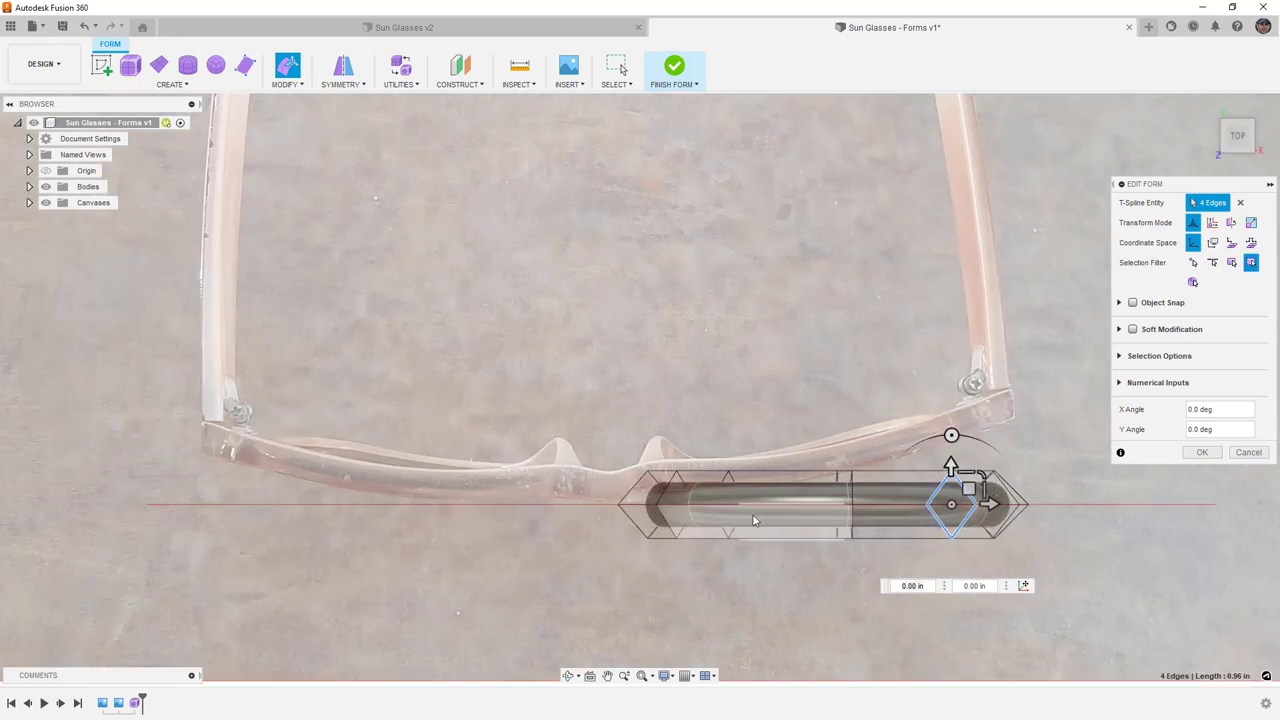
drag(603, 408, 1086, 609)
drag(834, 436, 822, 437)
drag(851, 489, 855, 457)
Step: Select the edge loops at the ring's inner end
drag(583, 442, 736, 584)
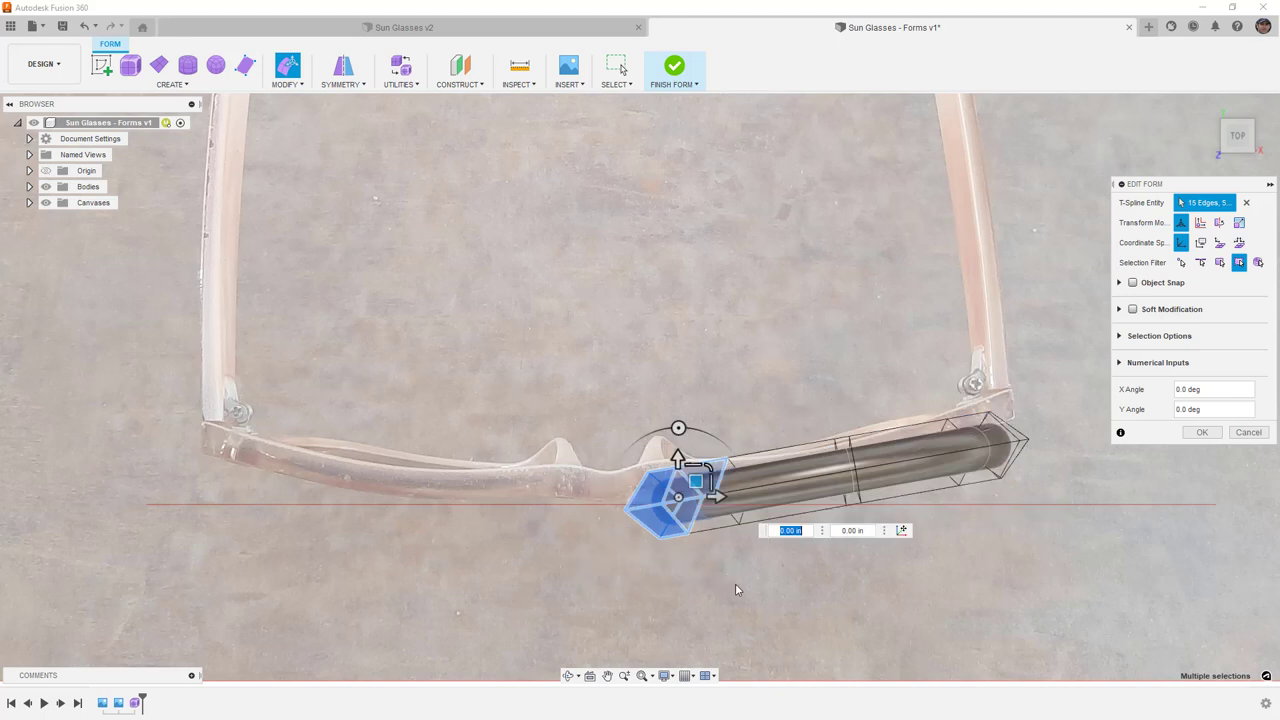
click(715, 583)
click(679, 522)
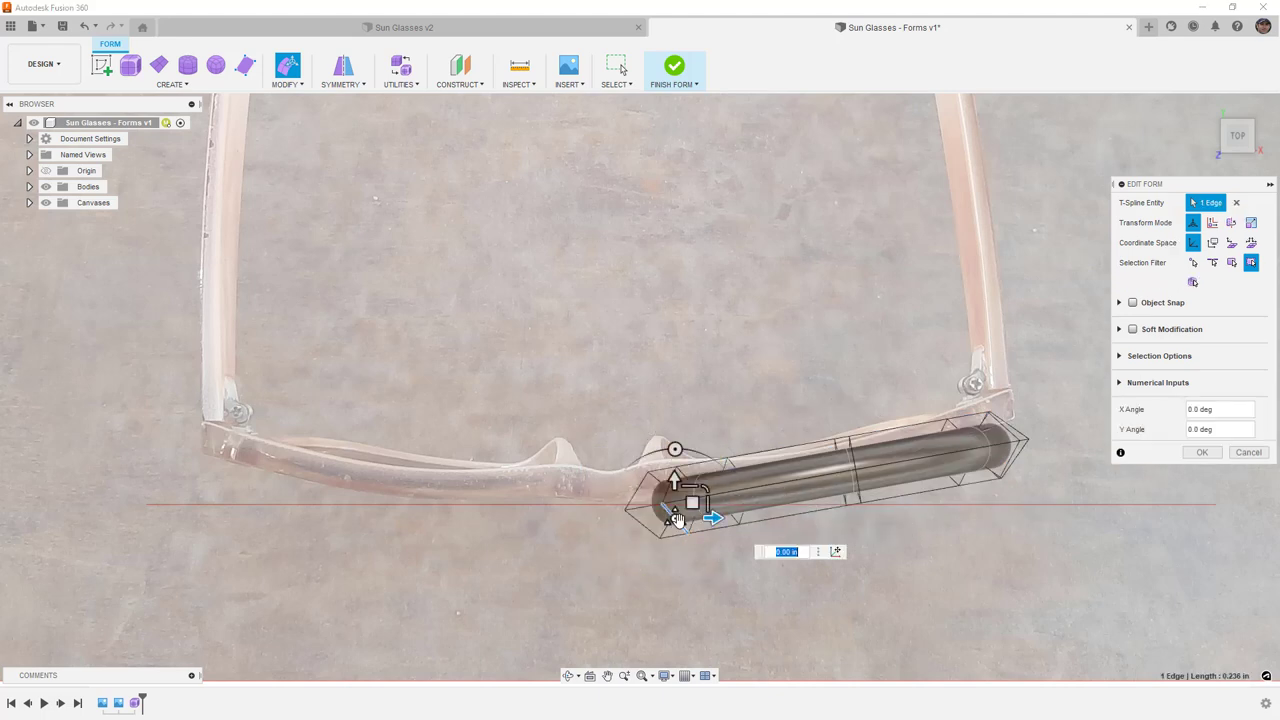
shift+double_click(646, 528)
shift+click(698, 509)
shift+middle_drag(701, 567, 752, 284)
shift+middle_drag(708, 512, 722, 528)
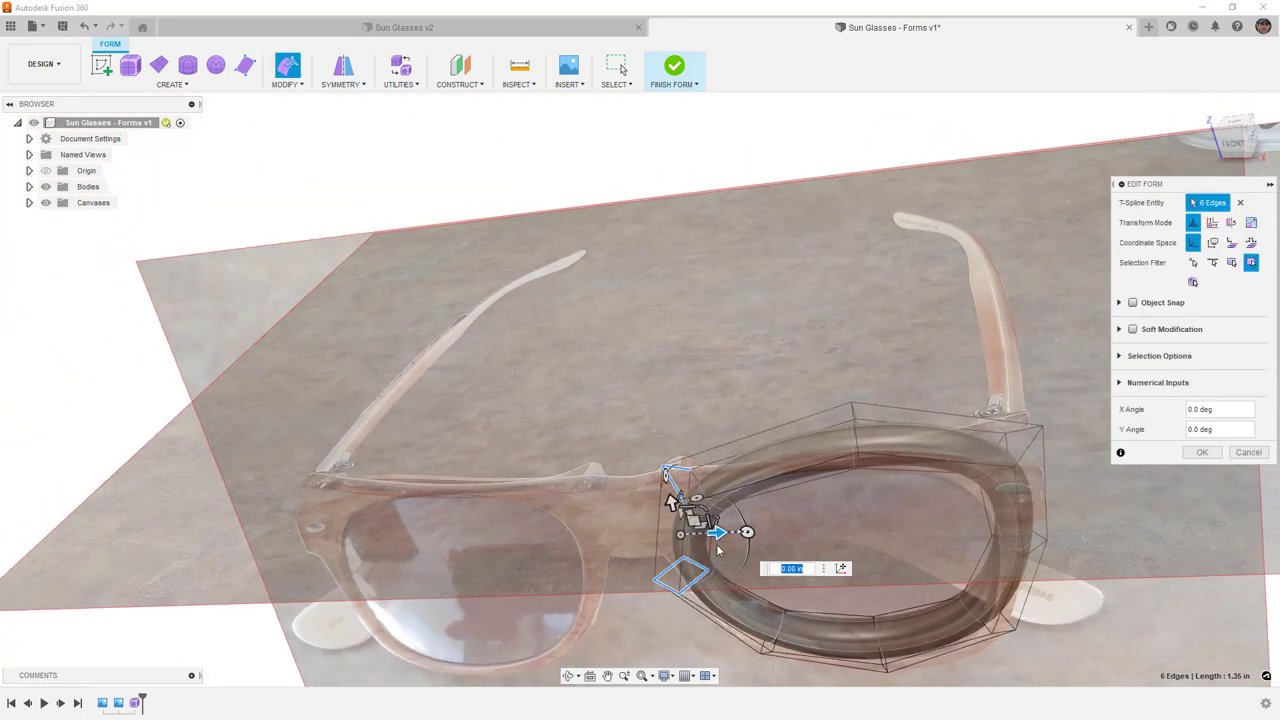
Step: Move the nose-side edge loops back and inward, then rotate them -5°
click(731, 389)
scroll(702, 468, up, 5)
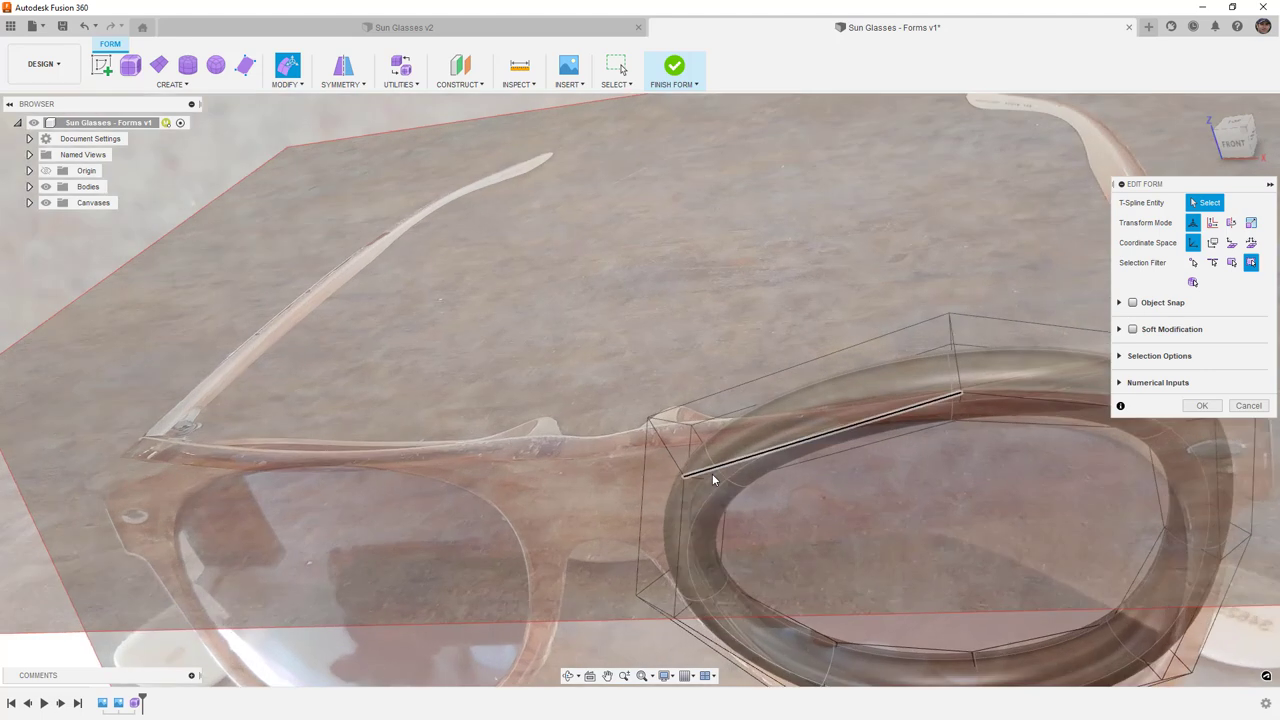
double_click(712, 485)
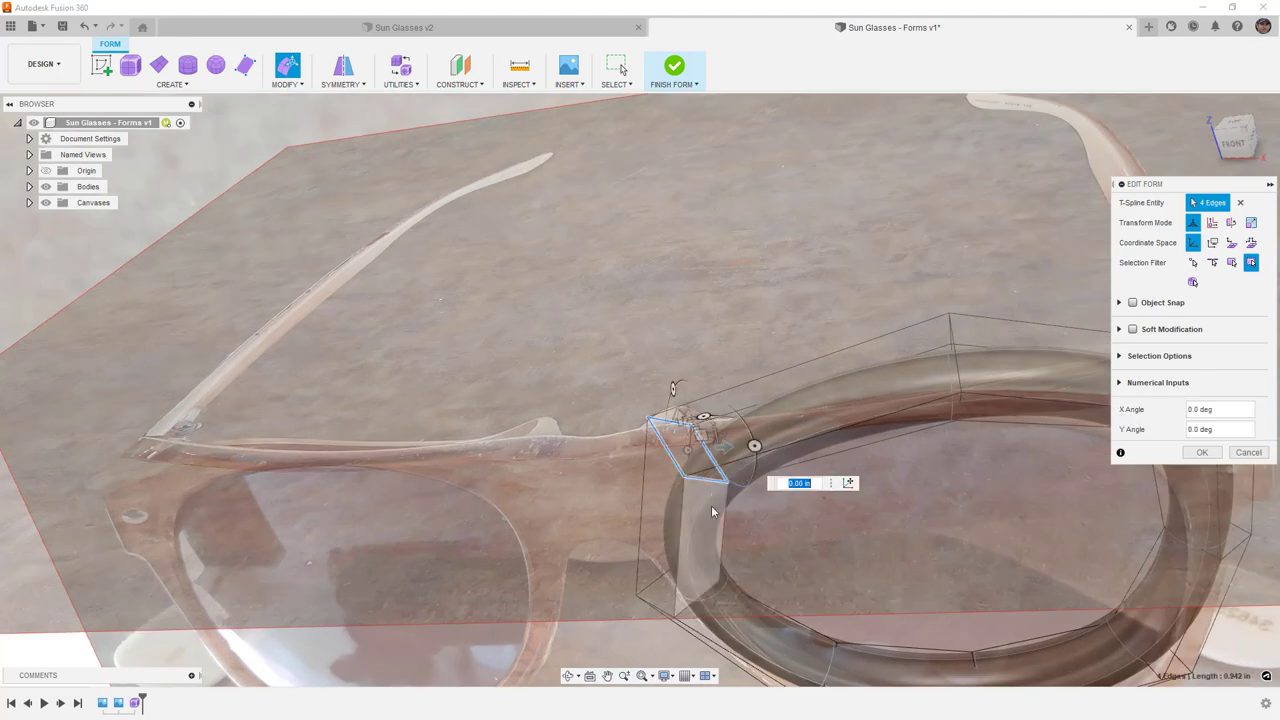
shift+double_click(701, 603)
scroll(701, 603, down, 5)
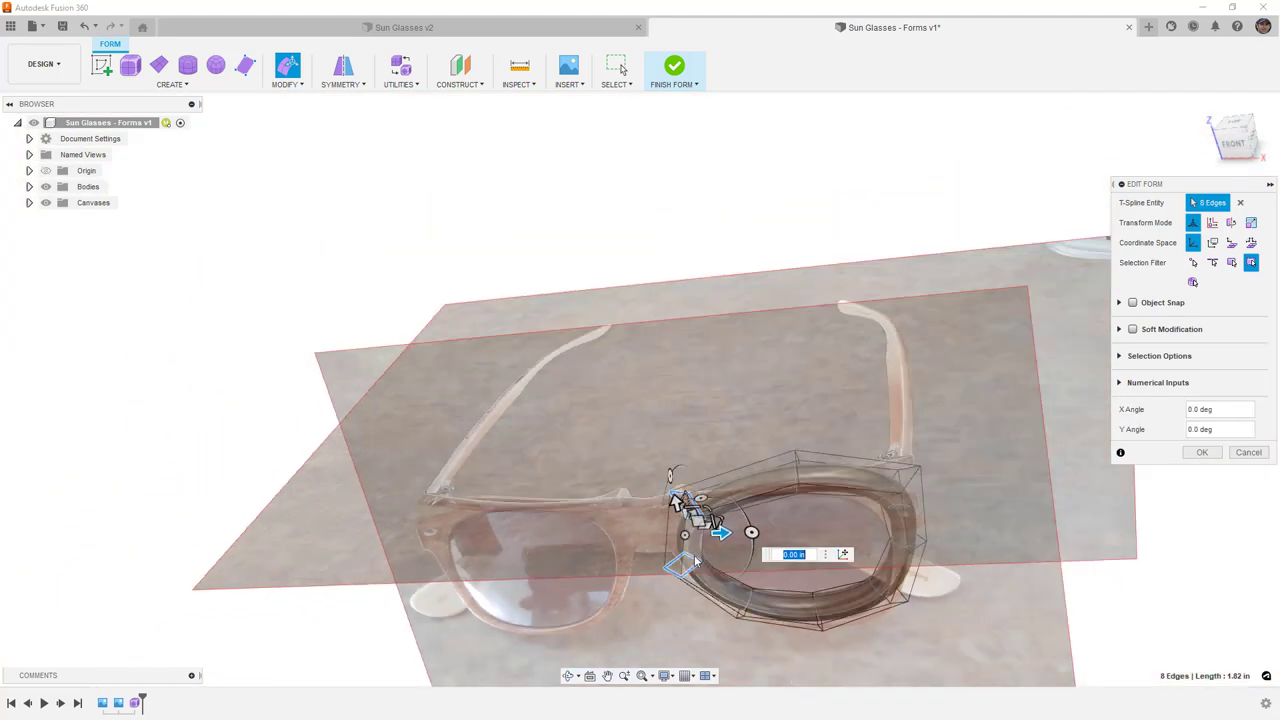
shift+double_click(750, 608)
shift+middle_drag(822, 318, 872, 460)
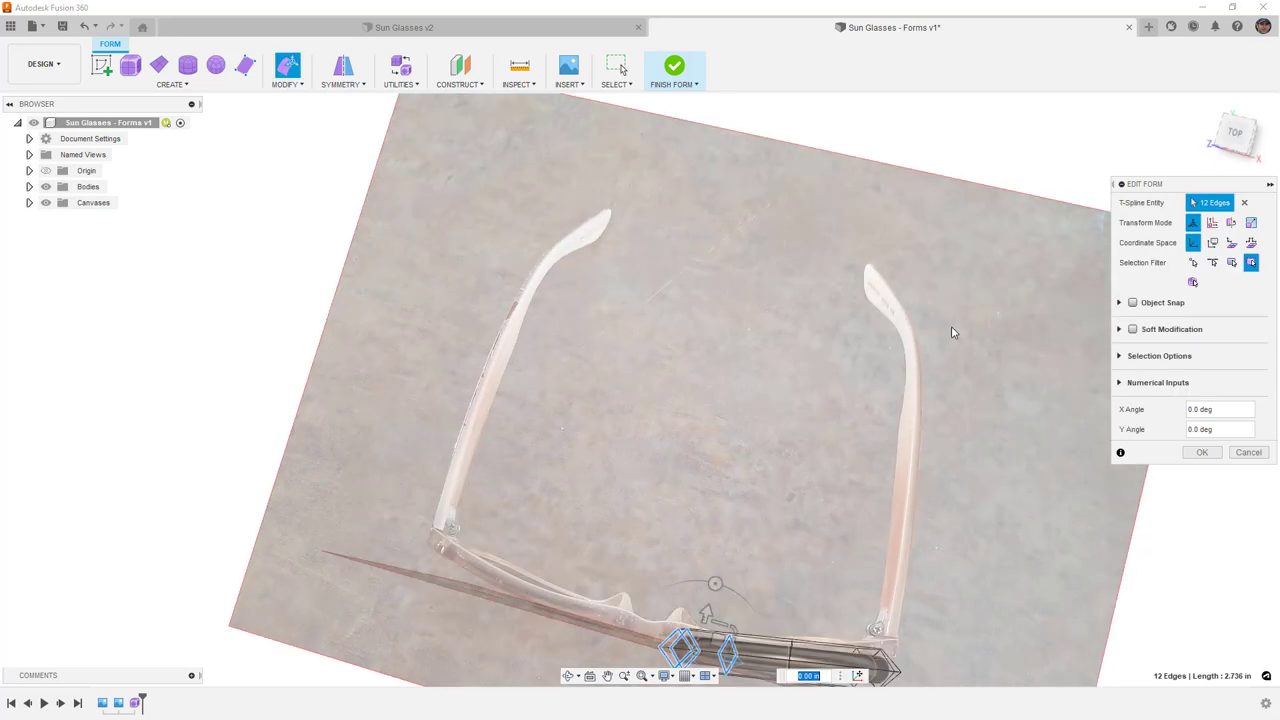
middle_drag(741, 636, 735, 437)
scroll(735, 437, up, 5)
drag(733, 399, 727, 378)
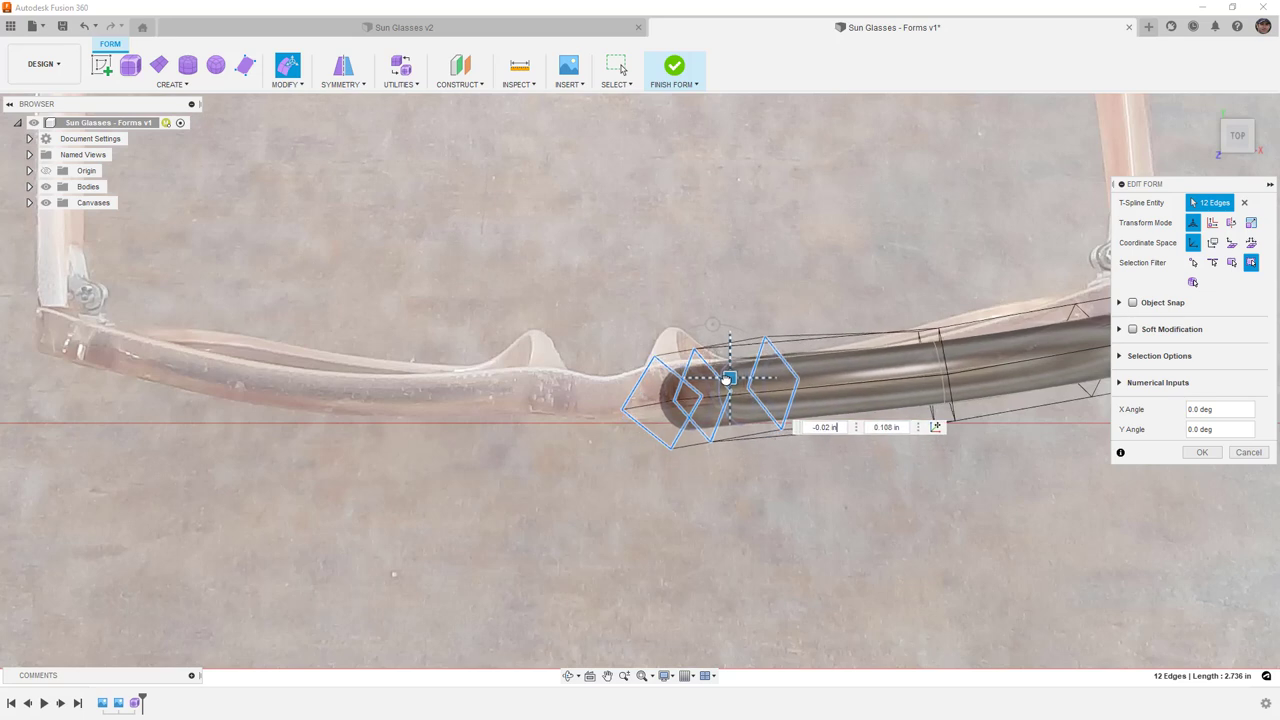
drag(712, 325, 718, 326)
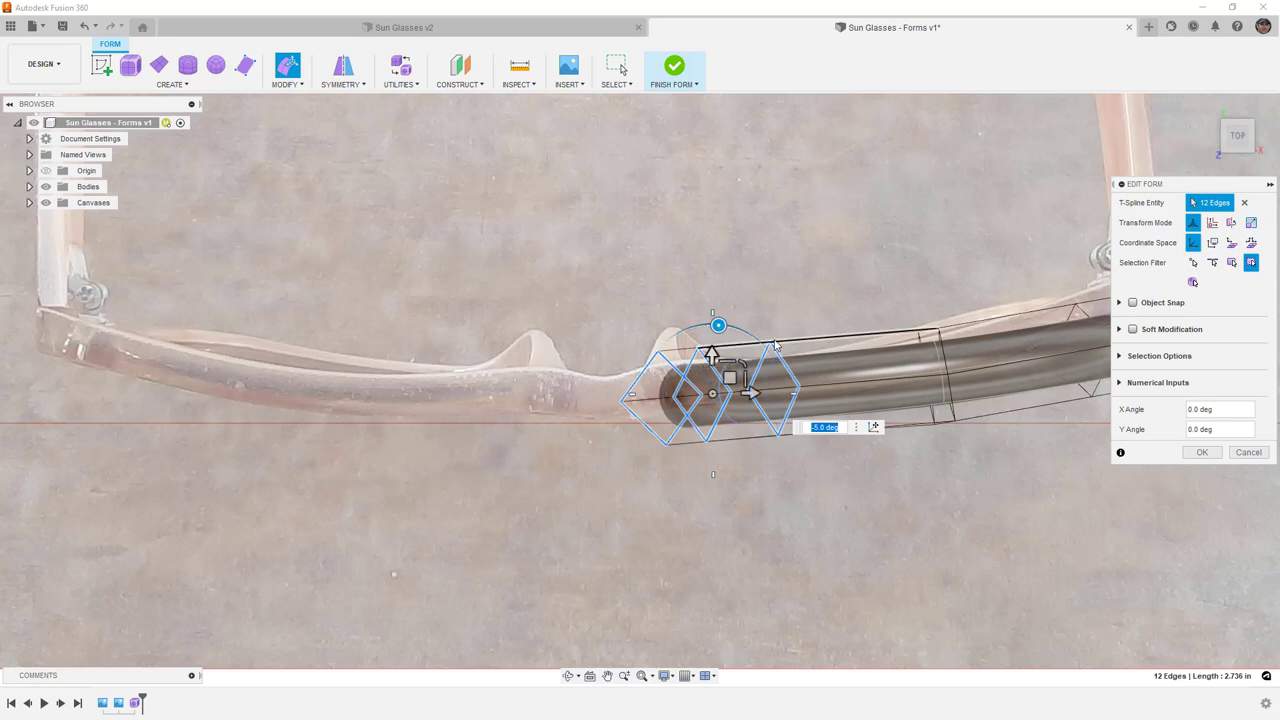
Step: Switch the form to box display and select the edge loop at the ring's outer end
click(808, 310)
key(alt+1)
scroll(720, 331, down, 3)
middle_drag(893, 347, 836, 335)
click(840, 345)
Step: From the top, shift the three outer-end edge loops back about 0.125 in and rotate them 10°
shift+double_click(796, 415)
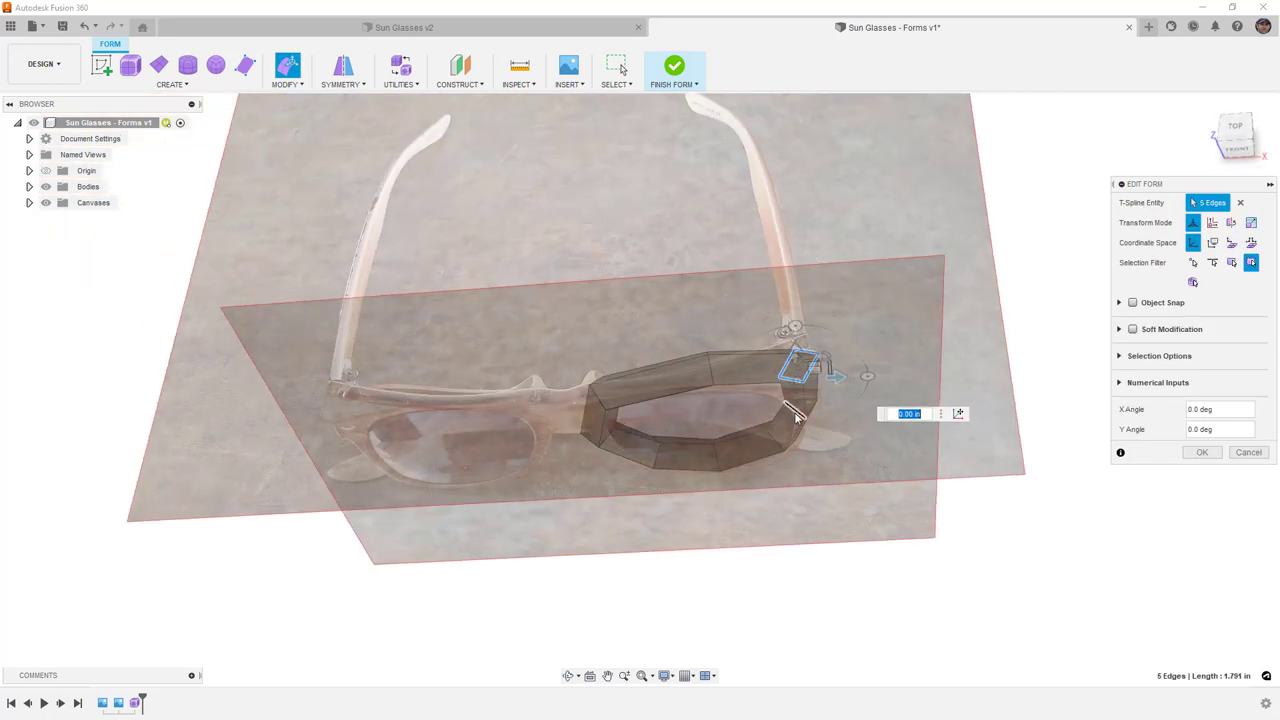
shift+double_click(778, 446)
shift+middle_drag(894, 298, 908, 368)
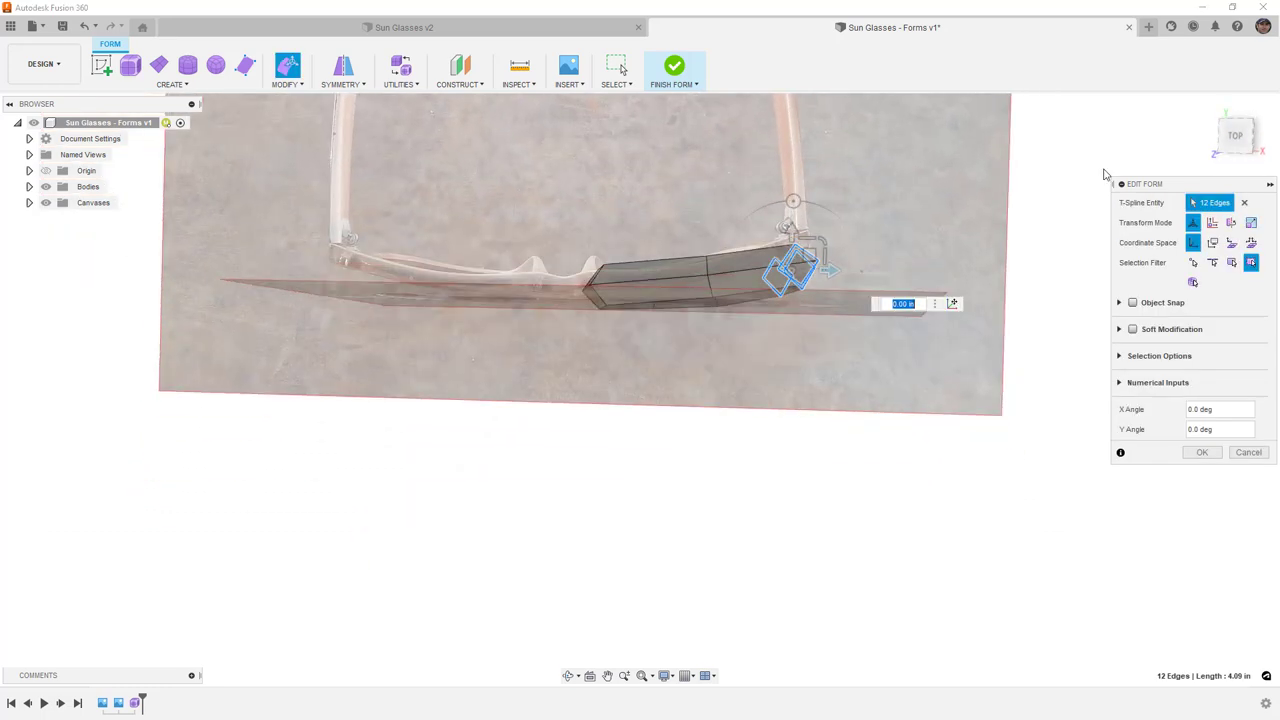
click(1236, 136)
scroll(800, 210, up, 5)
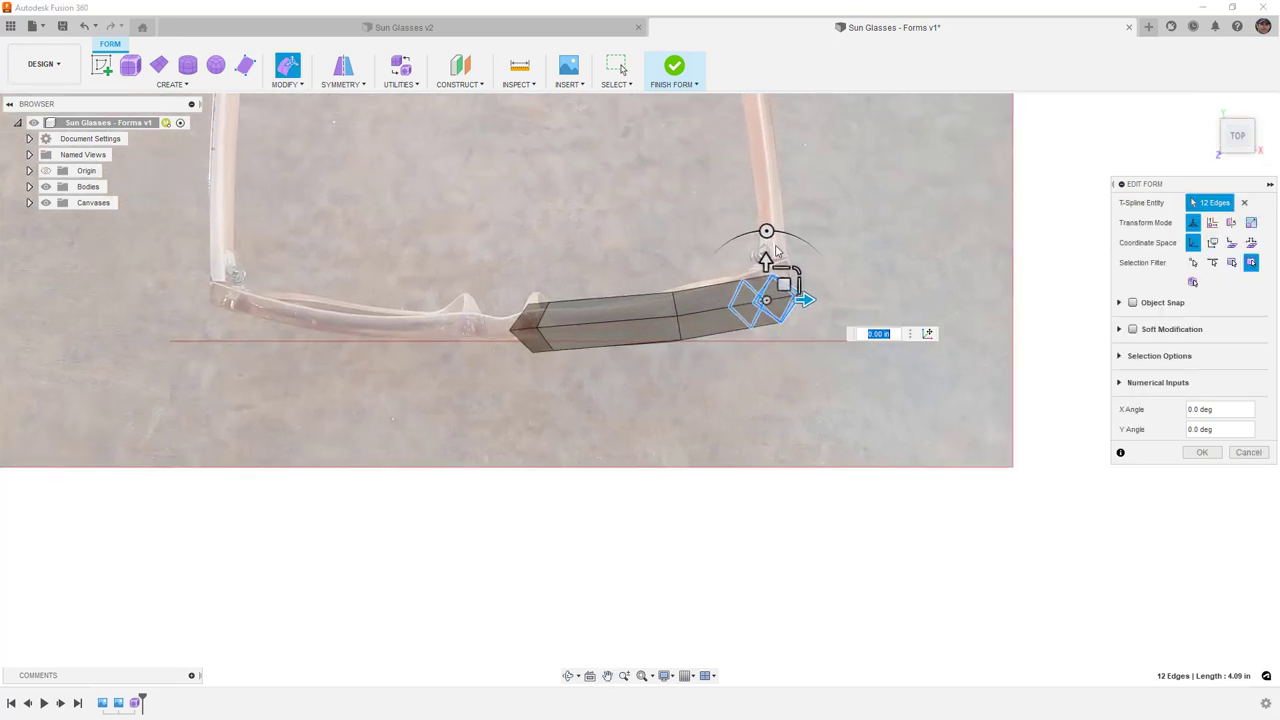
drag(778, 356, 777, 320)
drag(753, 268, 741, 270)
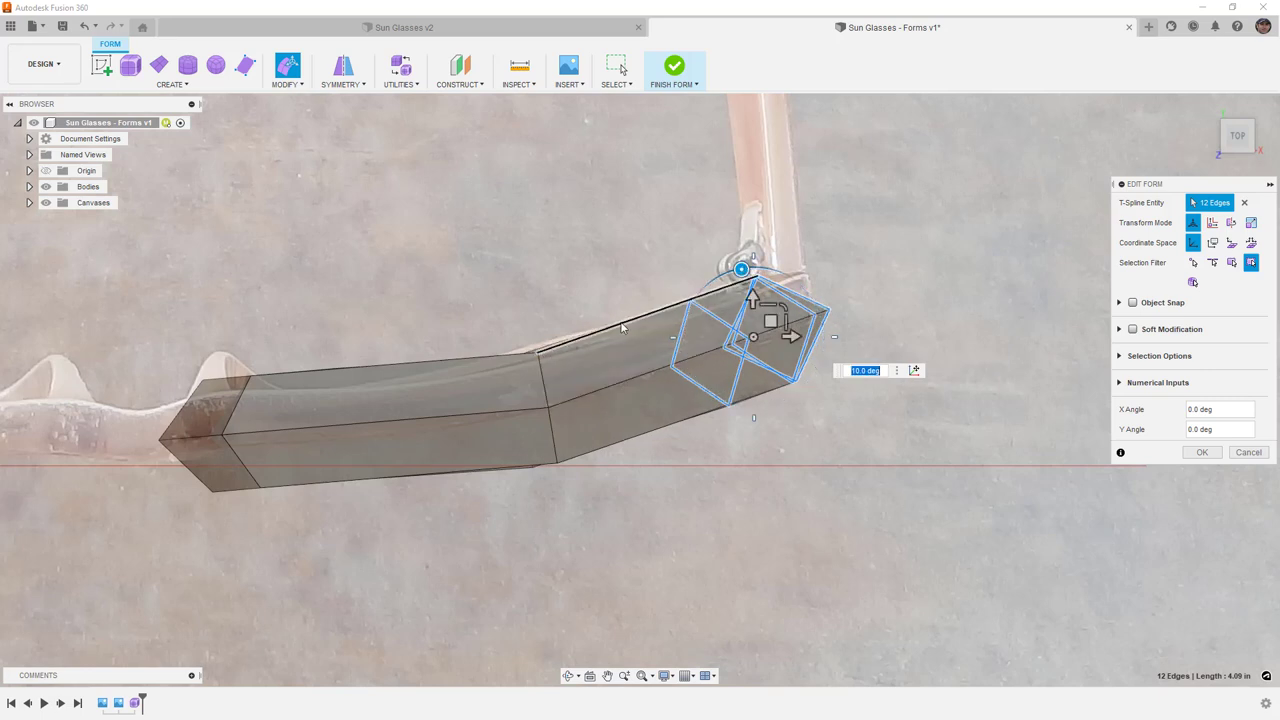
Step: Zoom out and view the whole glasses frame from the front
shift+middle_drag(666, 437, 638, 344)
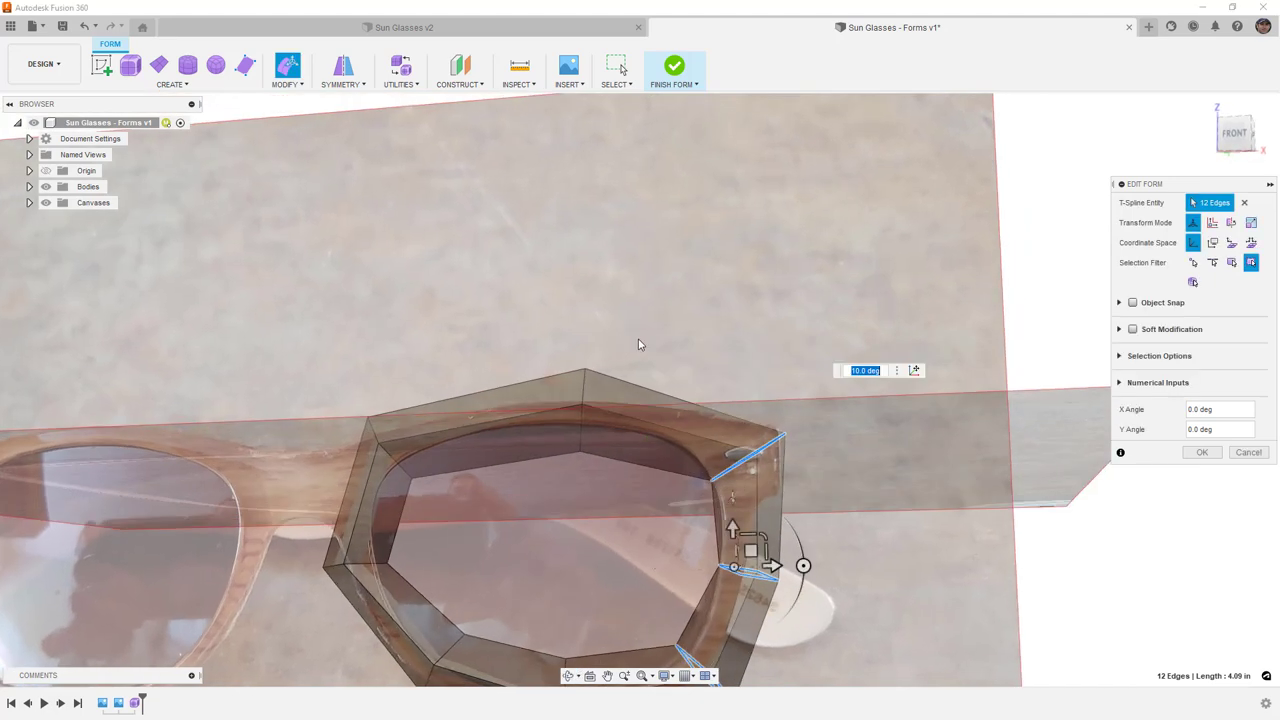
scroll(638, 344, down, 3)
click(1236, 130)
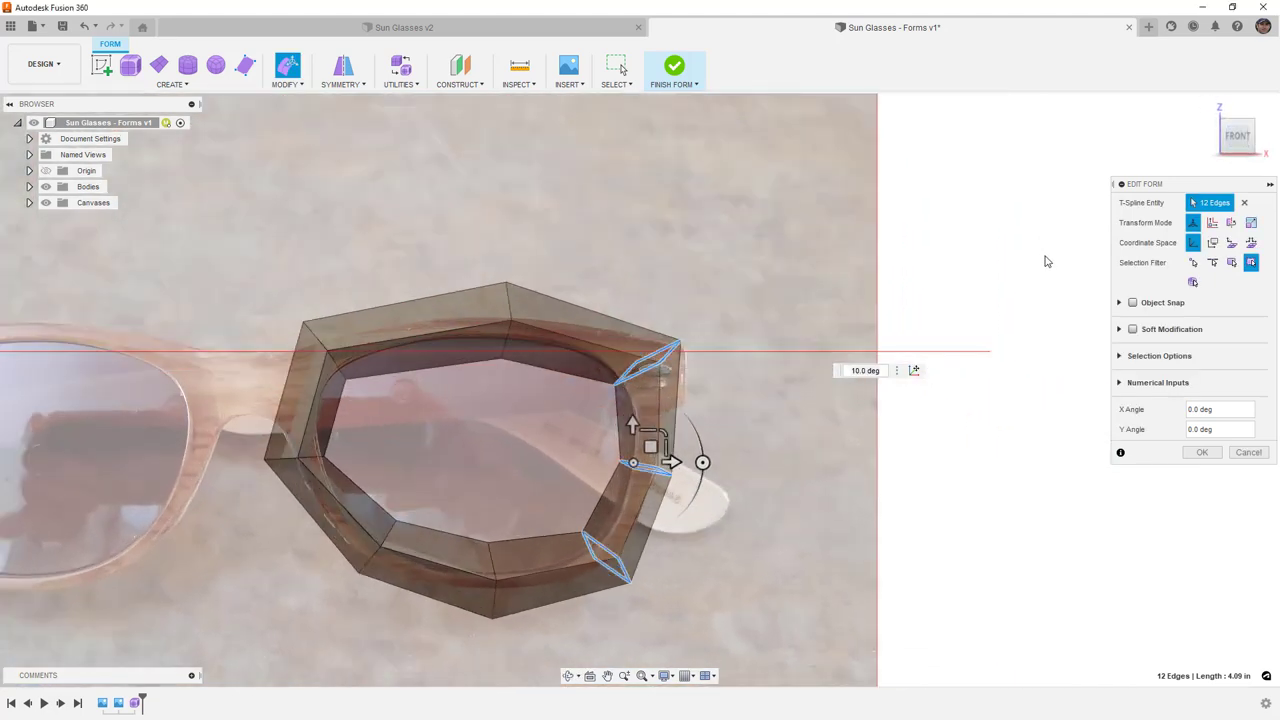
click(967, 459)
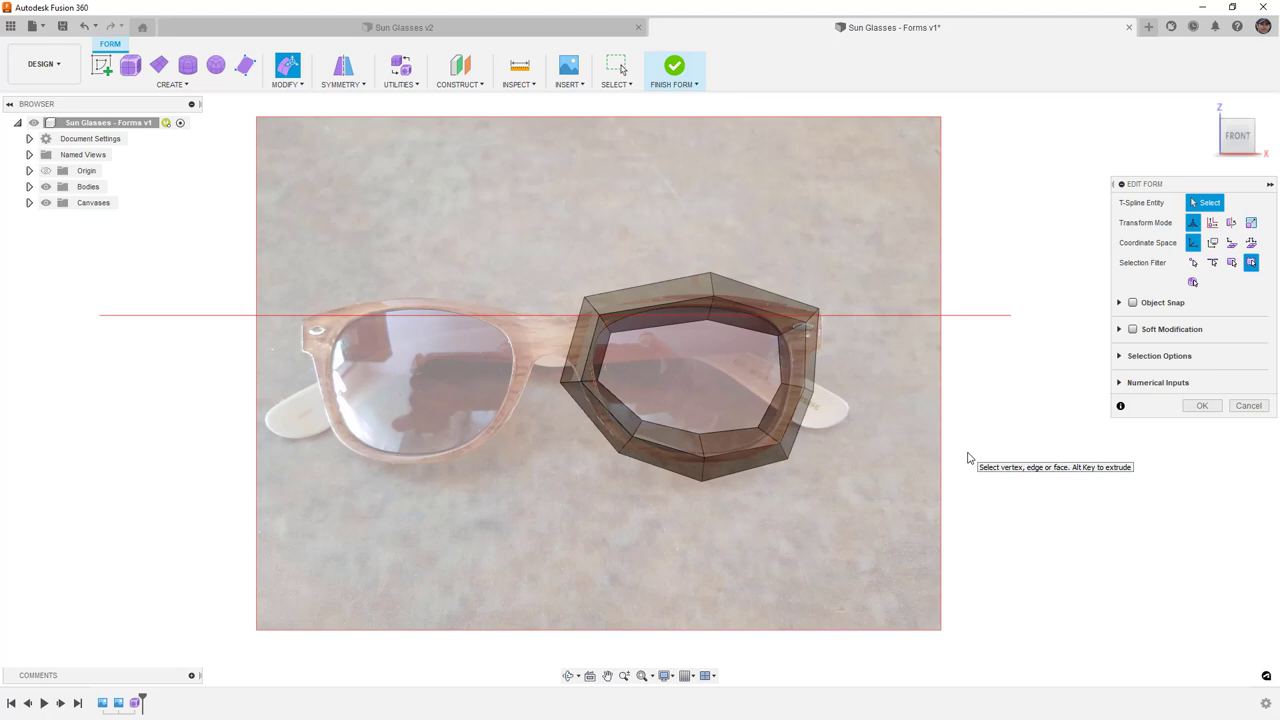
Step: Inspect the frame smooth with the reference canvases hidden, then return to box display
key(alt+3)
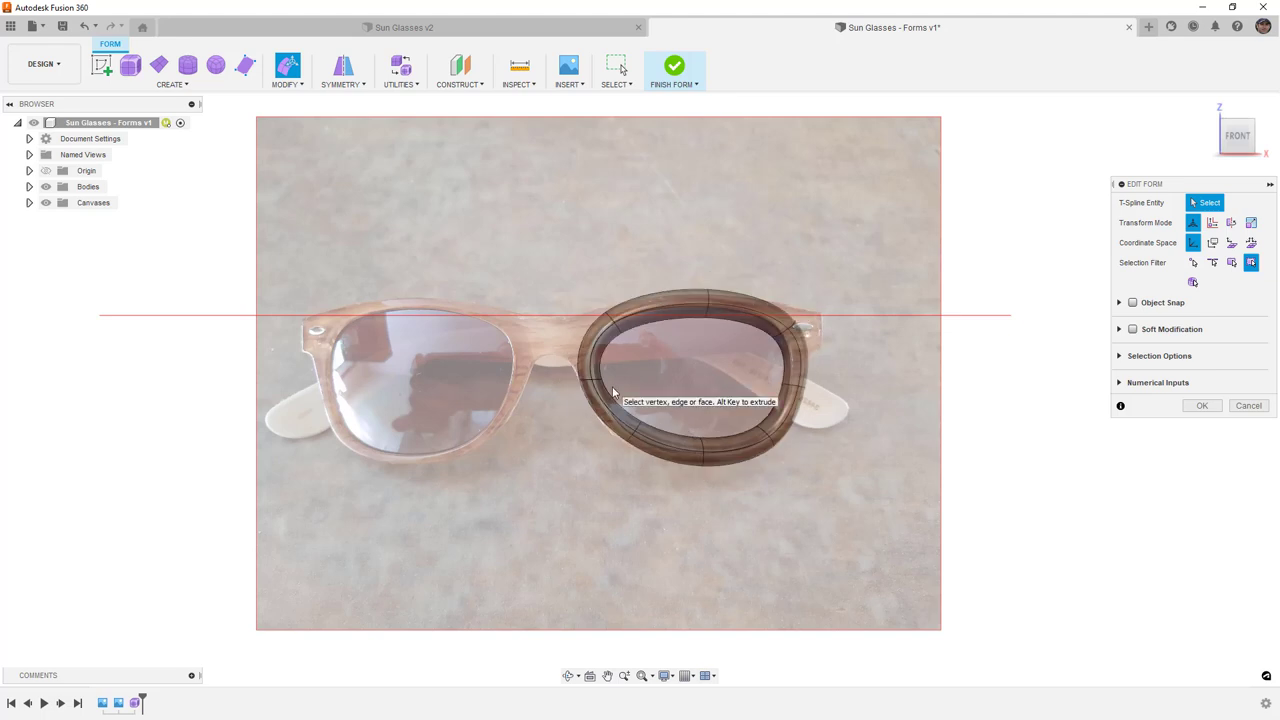
shift+middle_drag(614, 349, 592, 328)
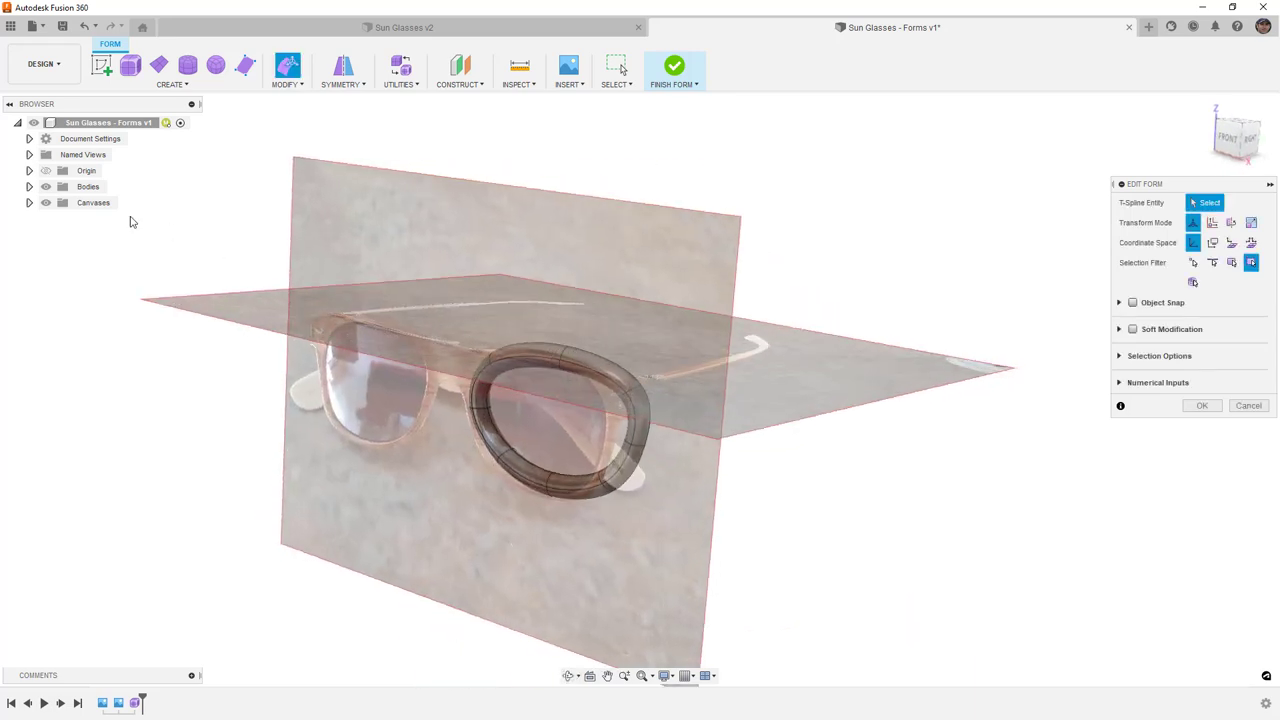
click(45, 203)
shift+middle_drag(577, 383, 657, 369)
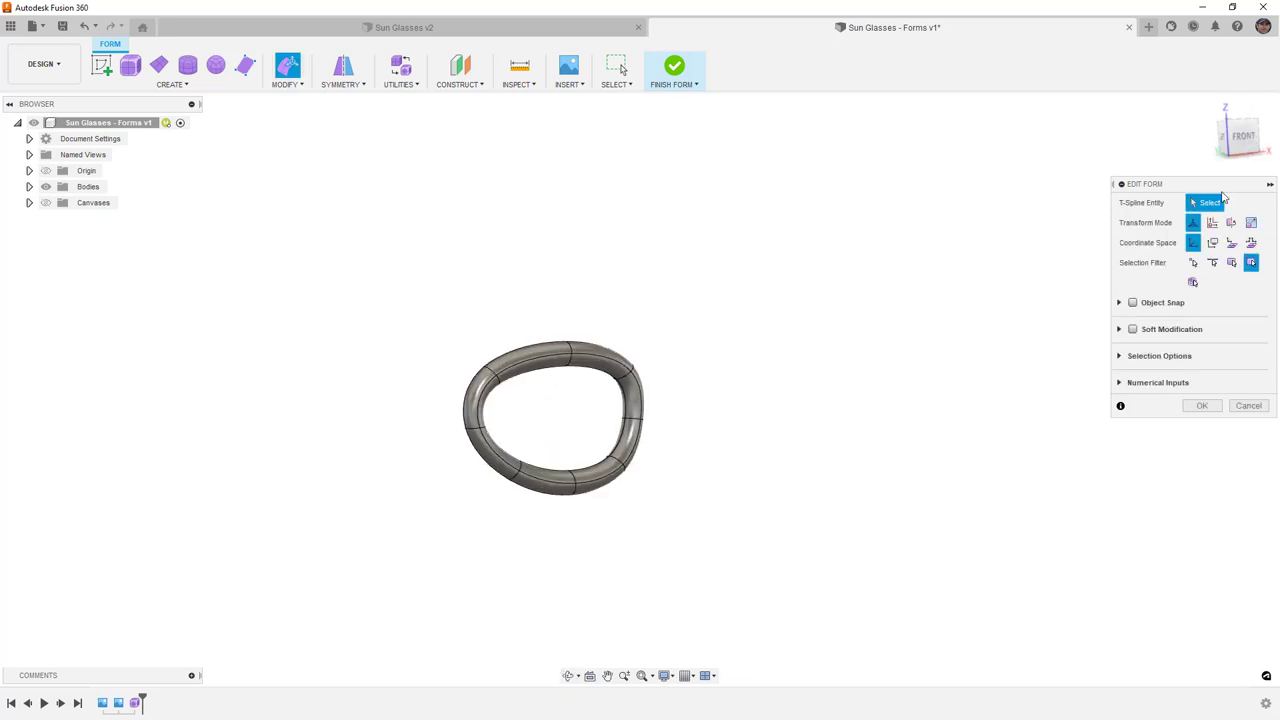
shift+middle_drag(1059, 208, 674, 391)
key(ctrl+1)
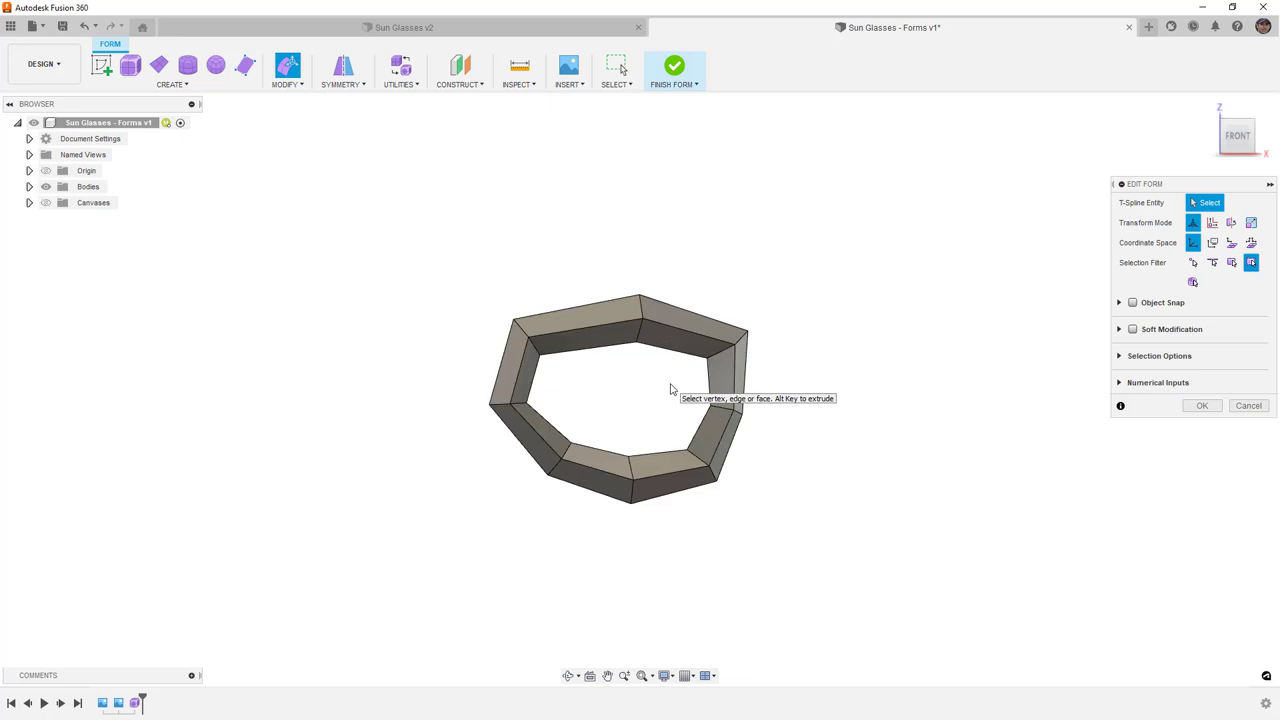
scroll(650, 355, up, 3)
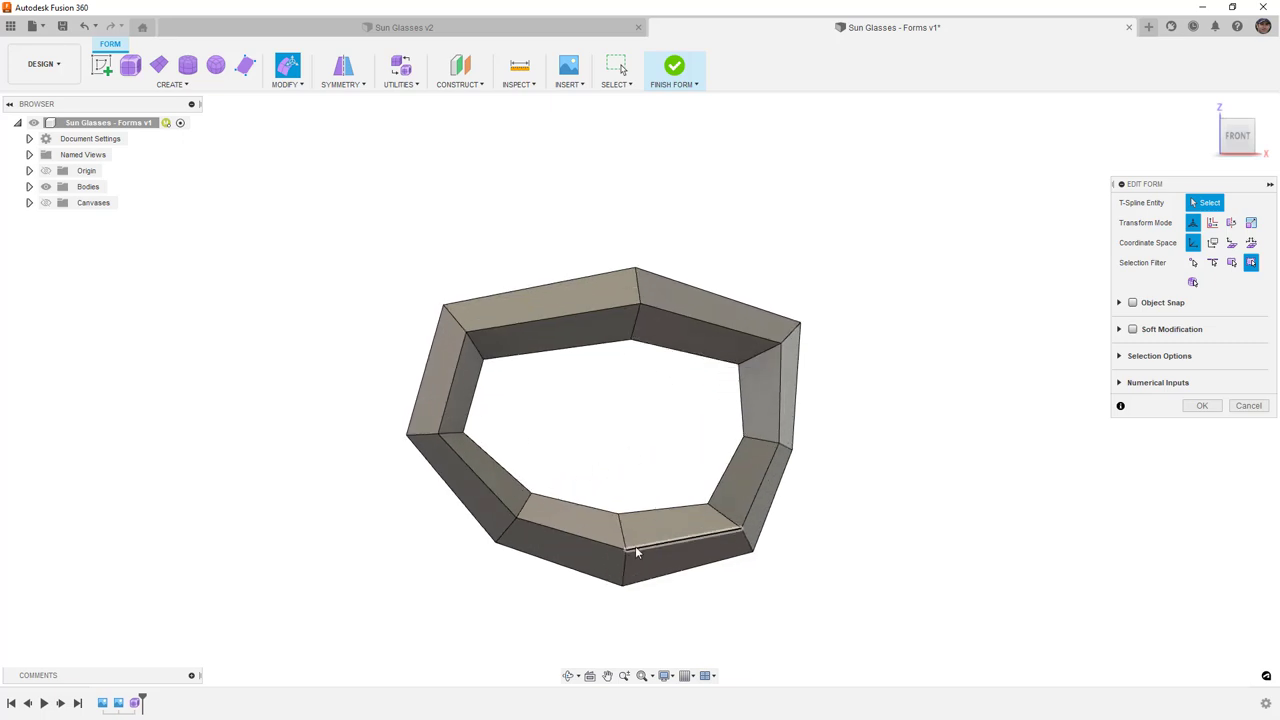
Step: Scale down the top, bottom, lower-left and upper-left cross-section edge loops to taper the frame
double_click(635, 320)
drag(650, 280, 648, 265)
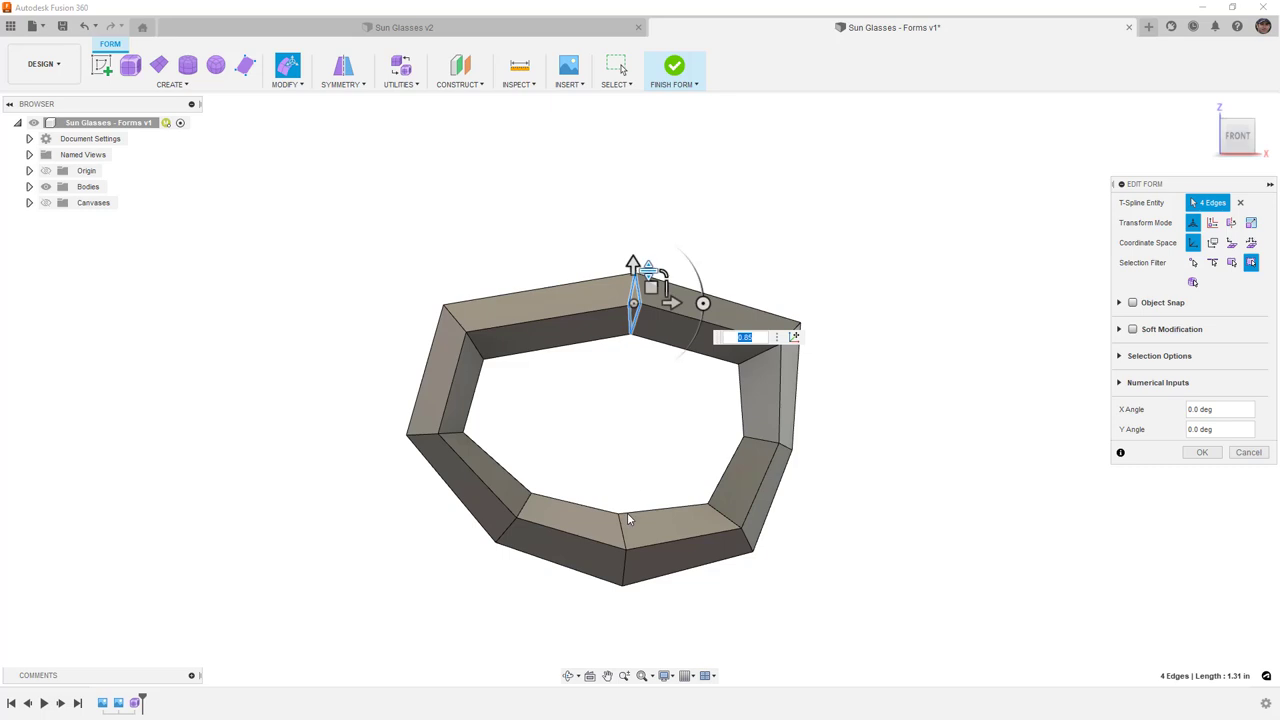
double_click(622, 527)
drag(634, 516, 634, 519)
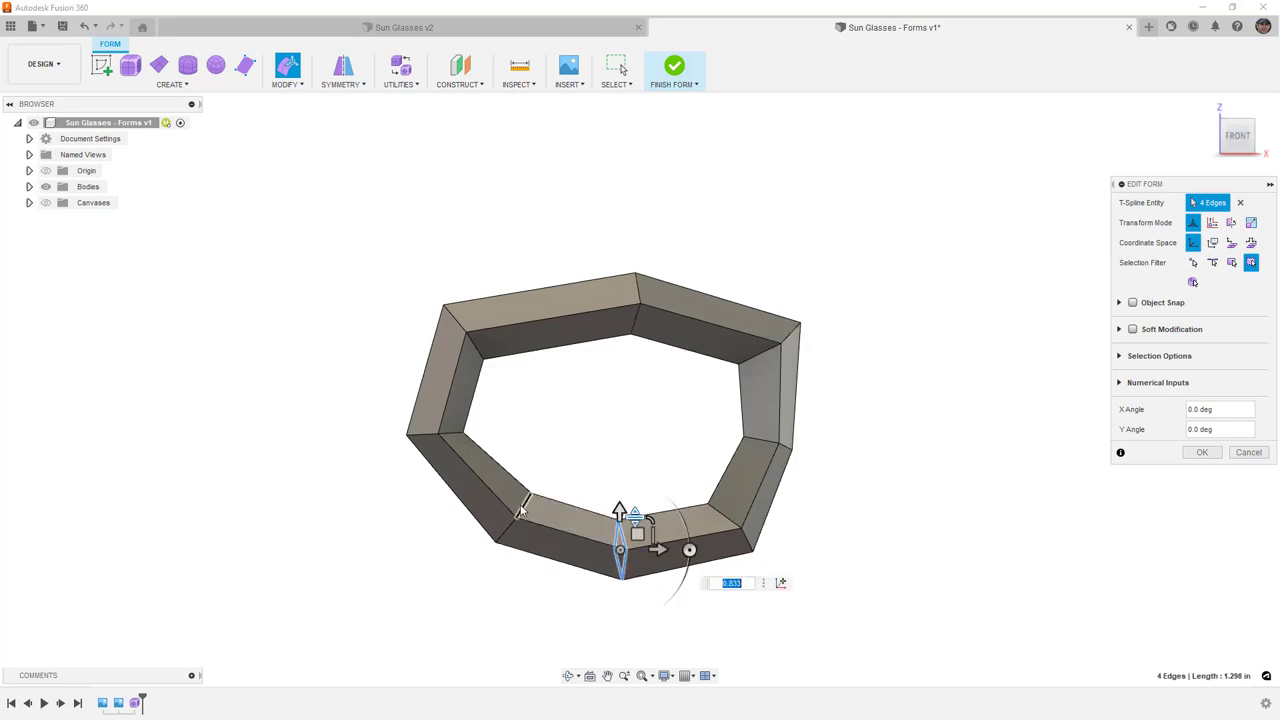
double_click(511, 519)
drag(543, 487, 543, 487)
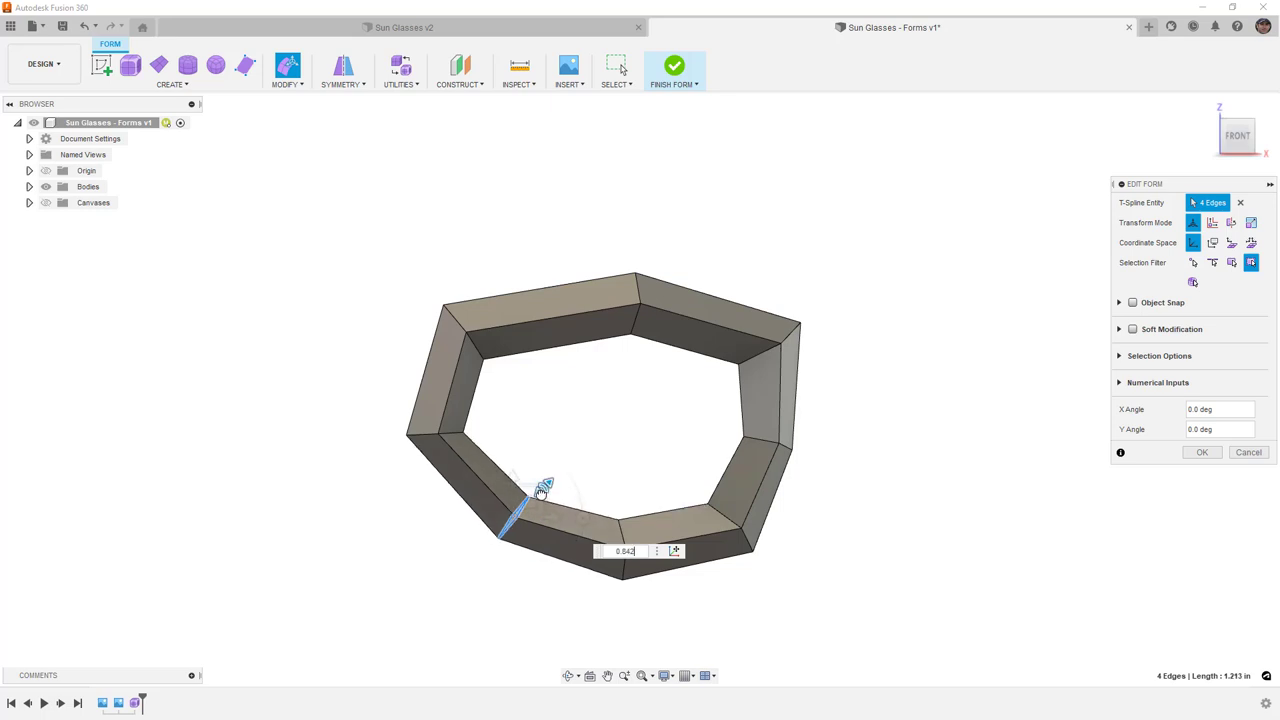
drag(543, 487, 543, 487)
double_click(476, 346)
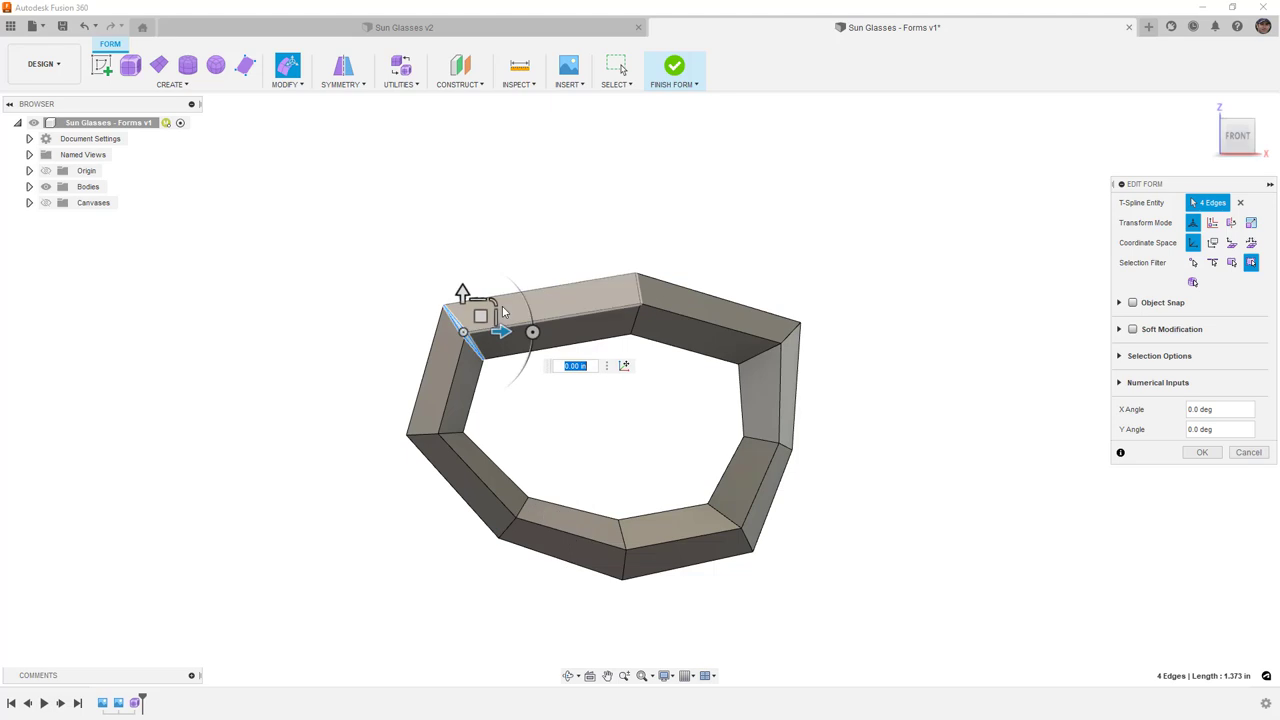
drag(493, 302, 493, 302)
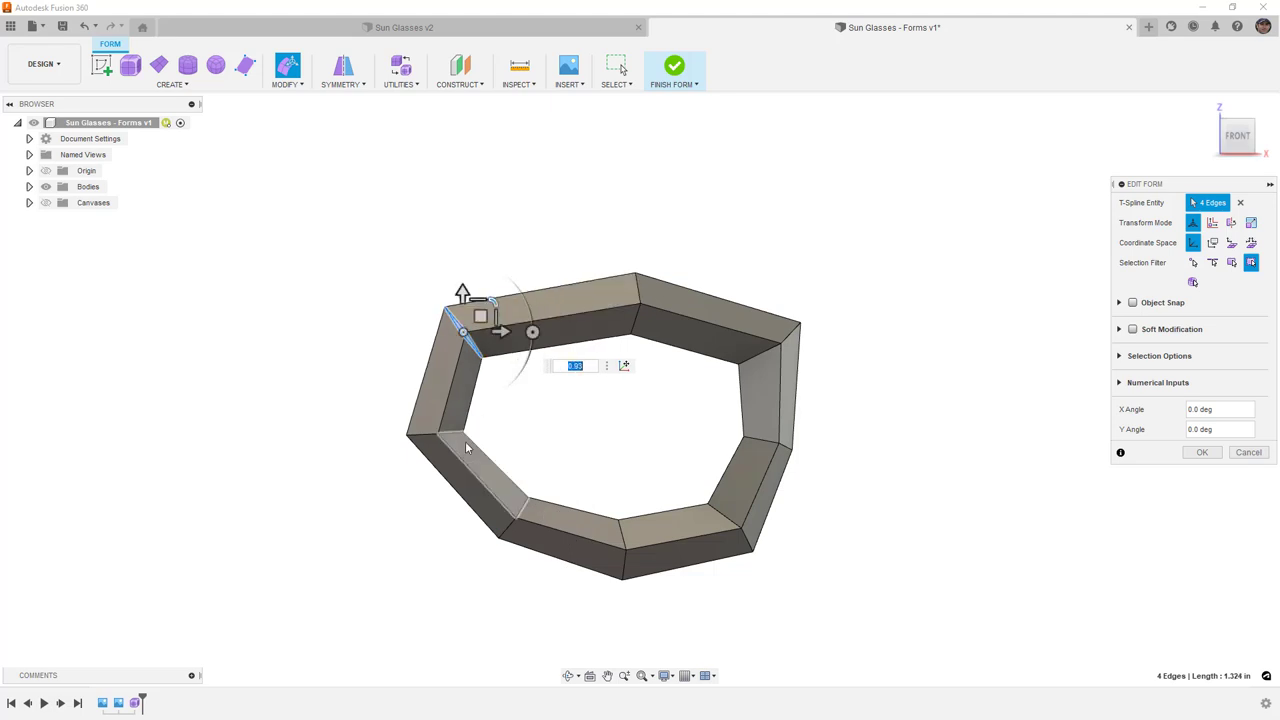
Step: Select the top and right corner edge loops and preview the frame smoothed
click(638, 293)
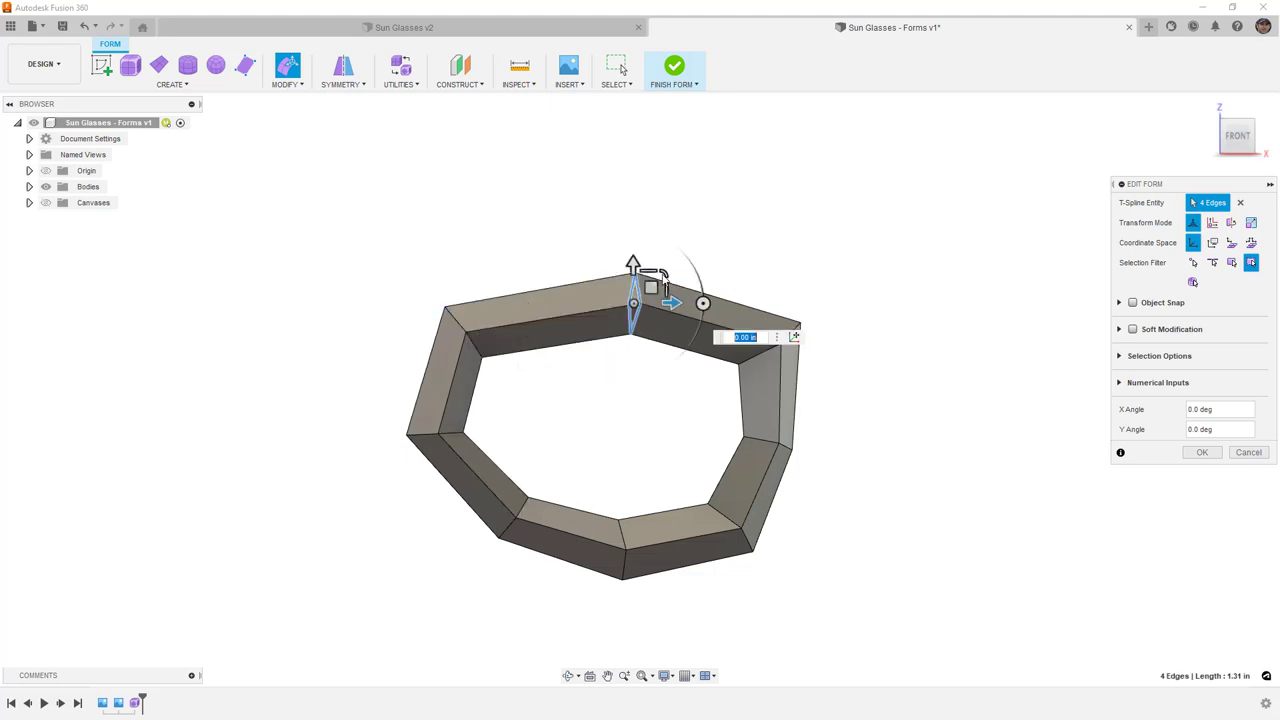
double_click(635, 298)
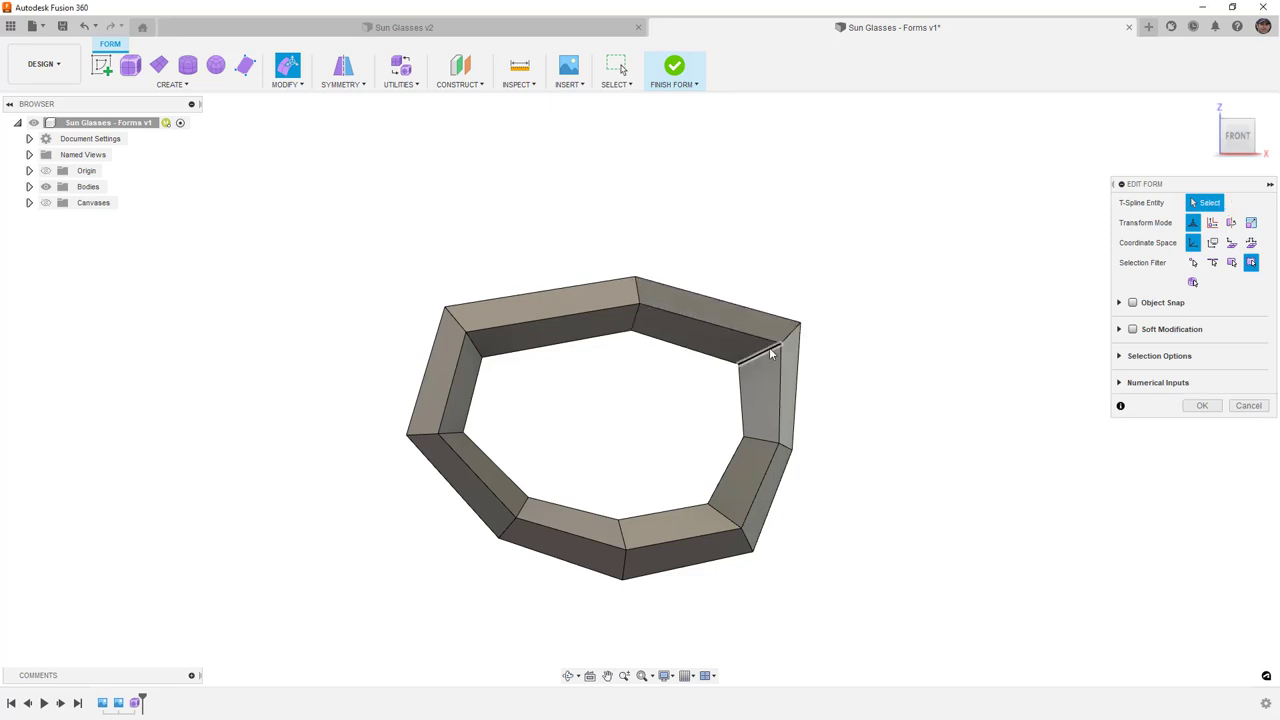
double_click(775, 340)
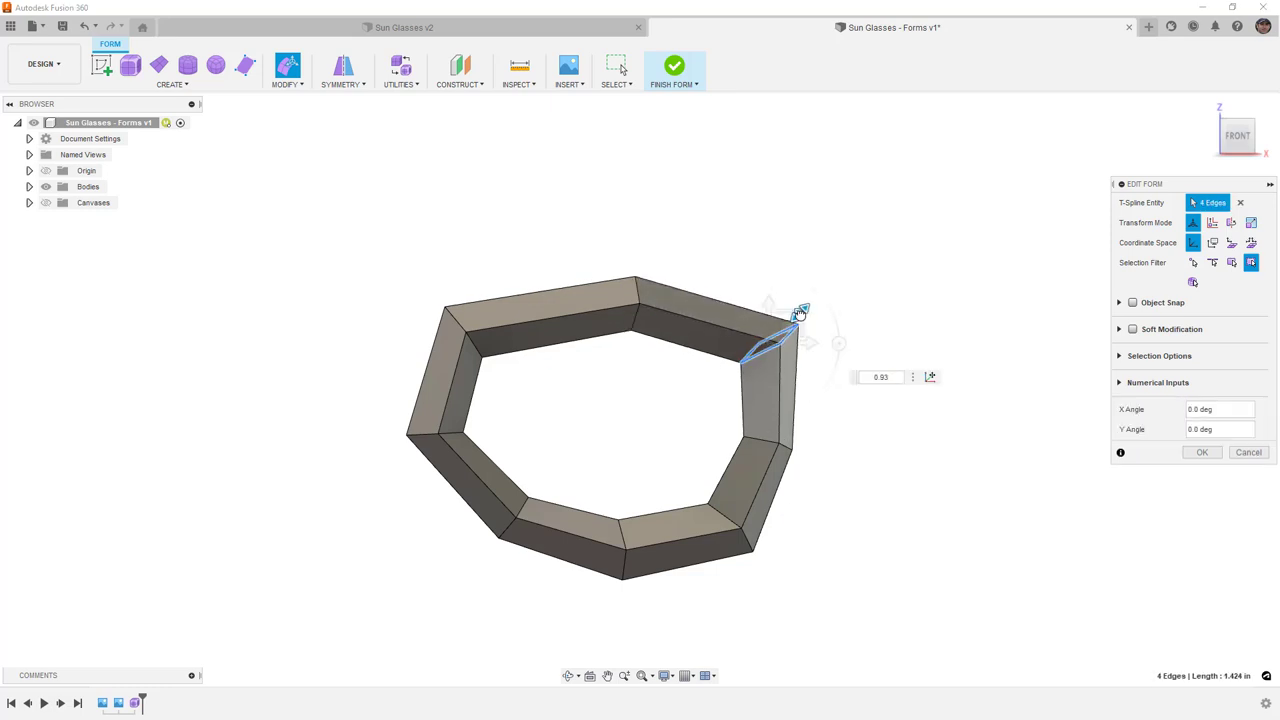
click(881, 305)
key(alt+2)
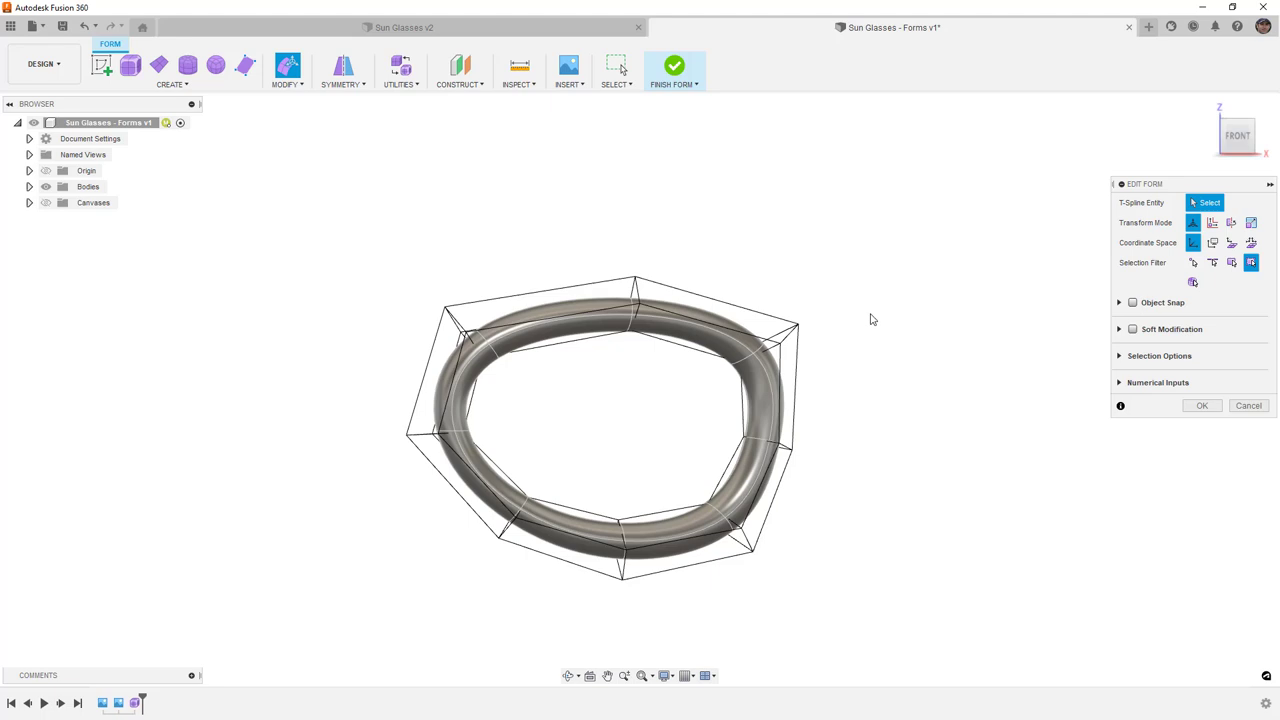
key(alt+1)
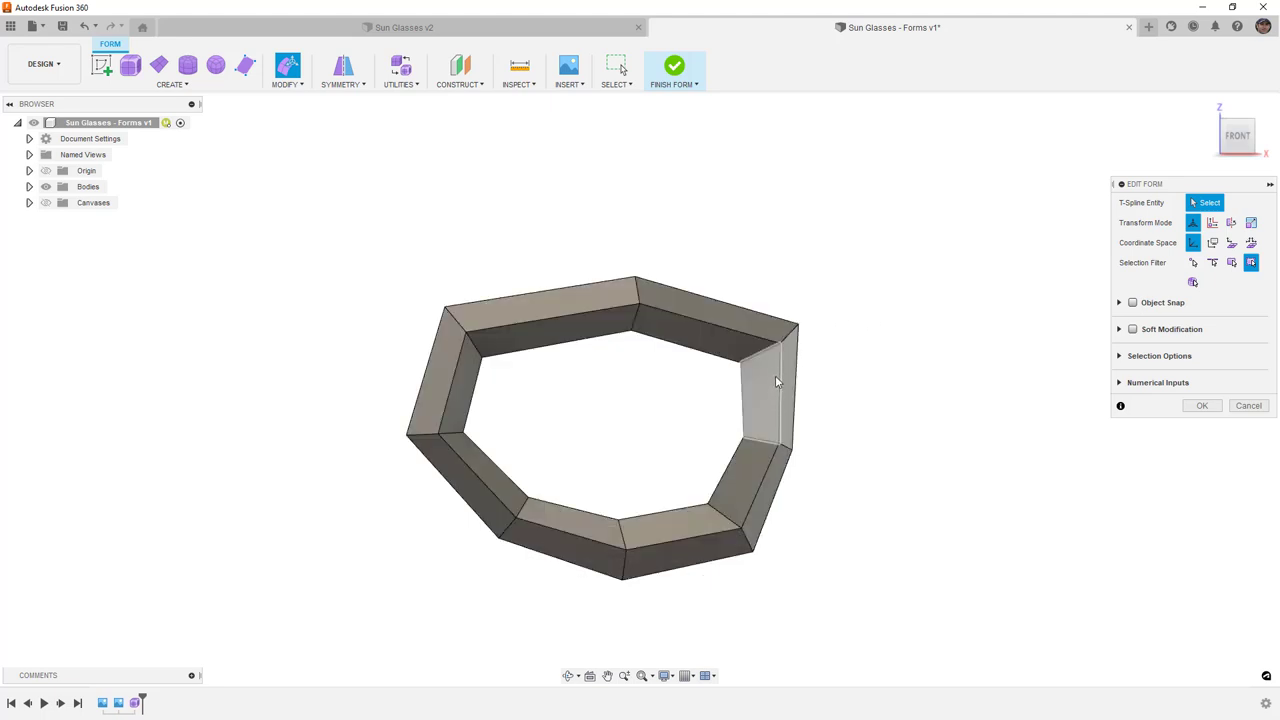
Step: Move the right side edge upward and close the form editing panel
click(767, 442)
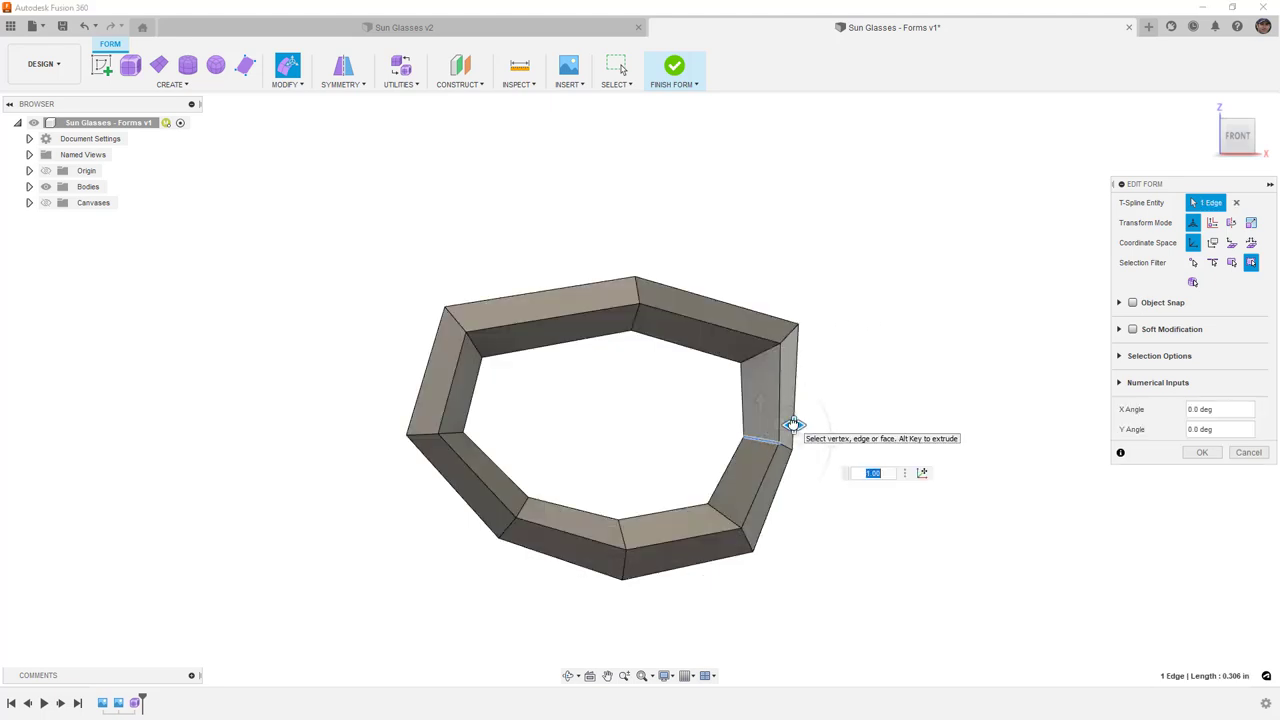
drag(778, 424, 771, 355)
double_click(771, 355)
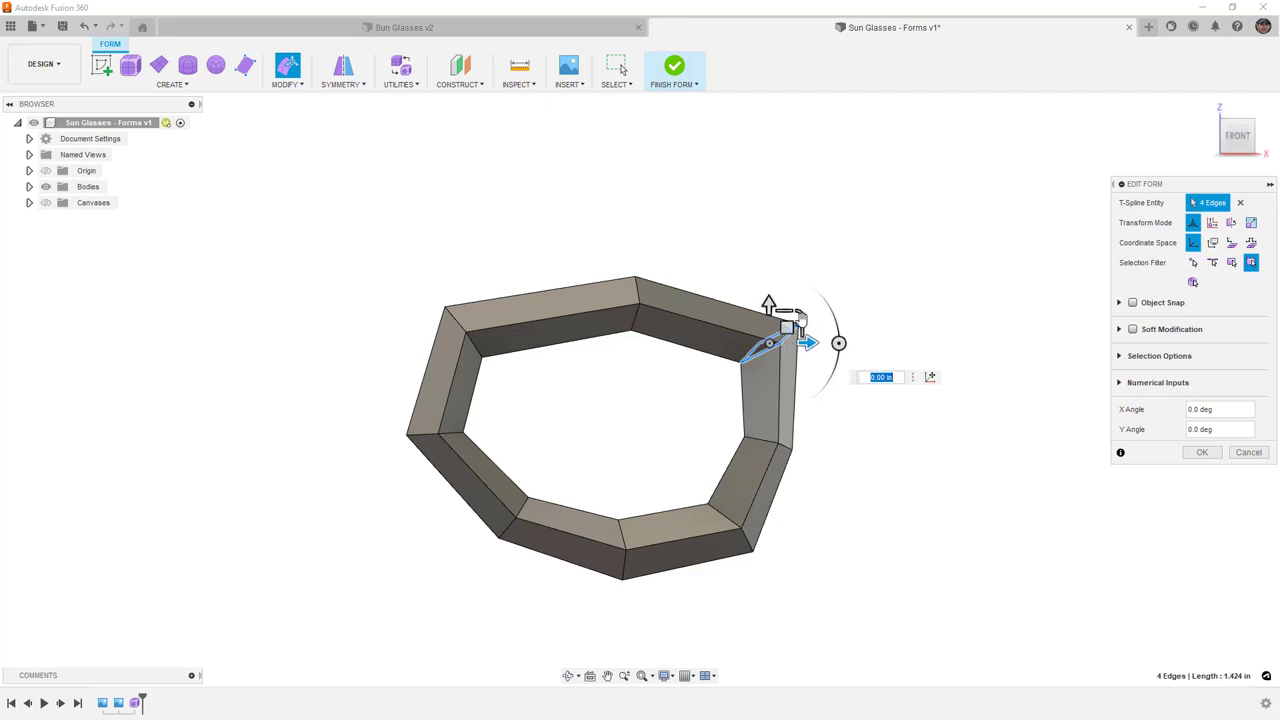
scroll(786, 358, up, 3)
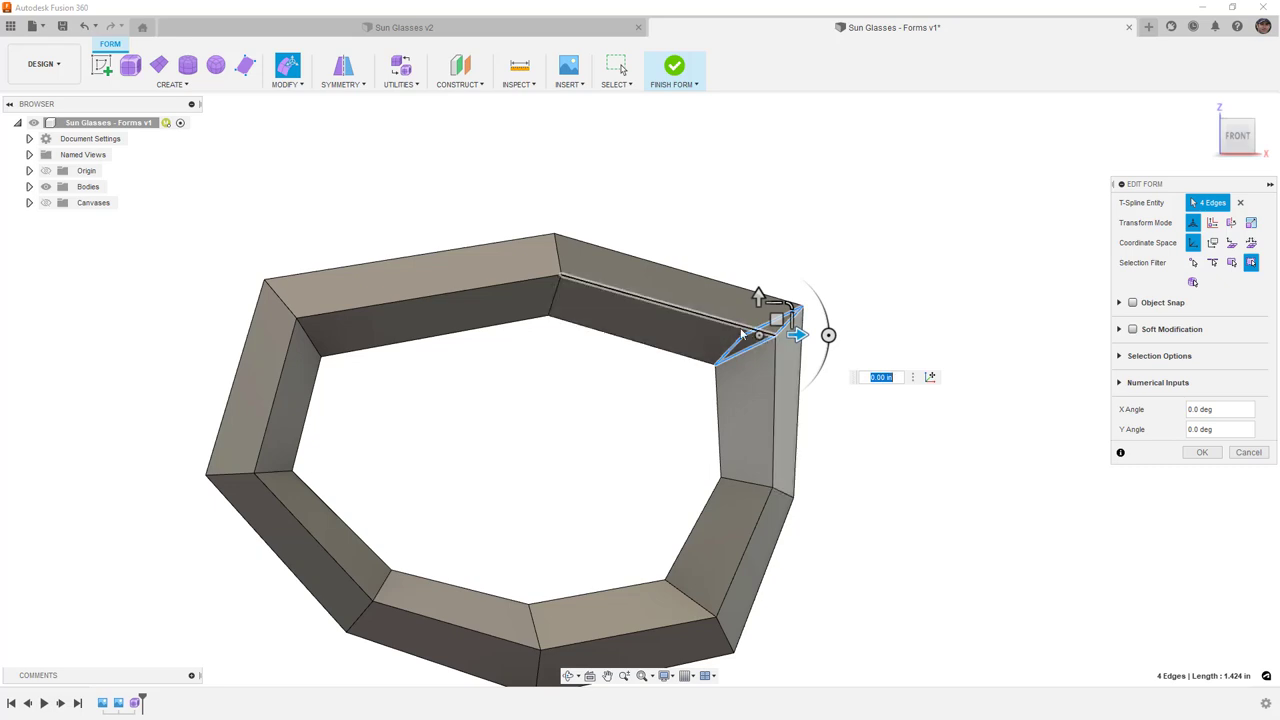
click(1020, 442)
click(1203, 405)
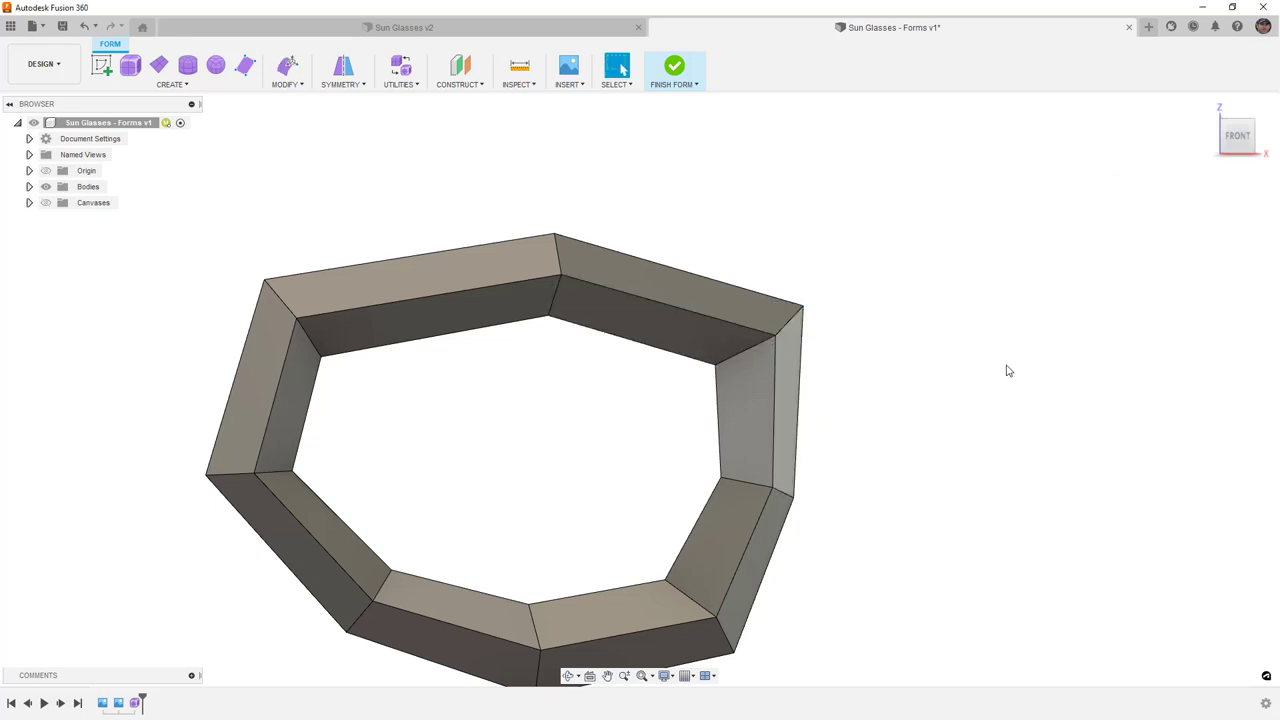
Step: Start Insert Edge with Insertion Side Both, sliding the new edges to location 0.23
click(296, 85)
click(305, 114)
click(1227, 243)
click(1203, 275)
drag(773, 320, 751, 289)
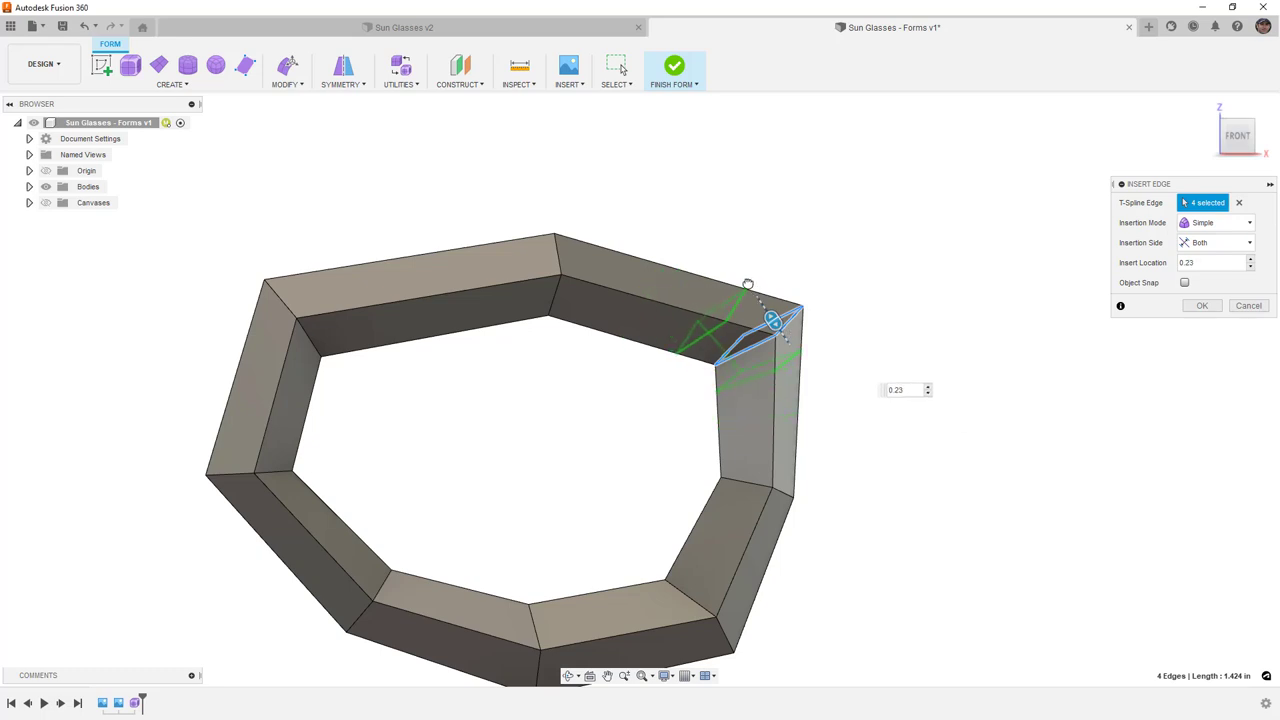
Step: Commit the inserted edges and view the smoothed ring, briefly showing the reference photo
click(1202, 306)
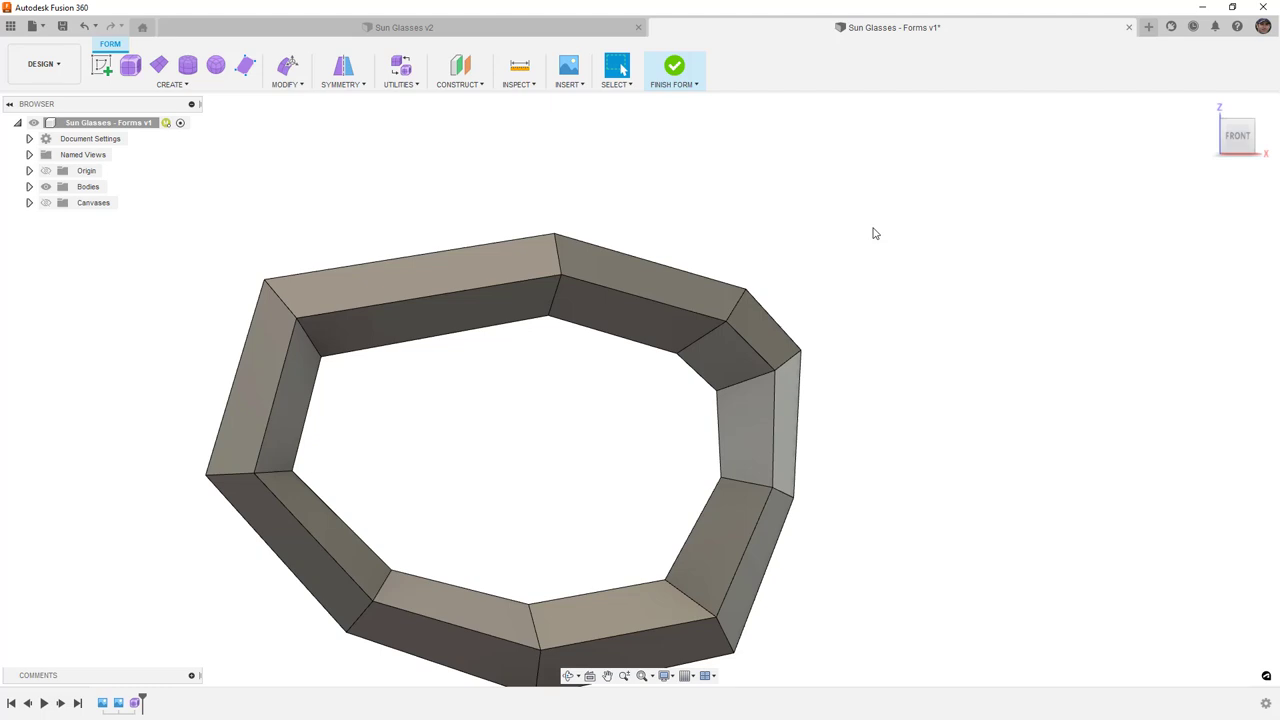
key(ctrl+3)
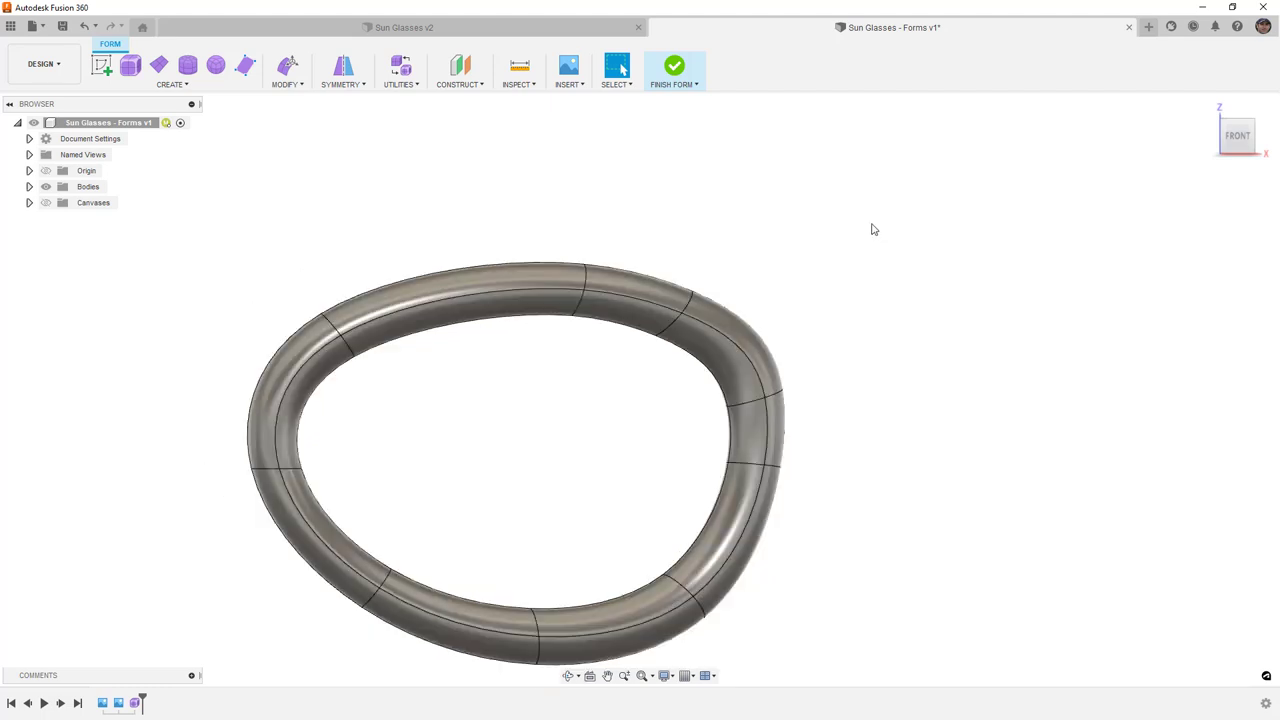
scroll(871, 237, down, 2)
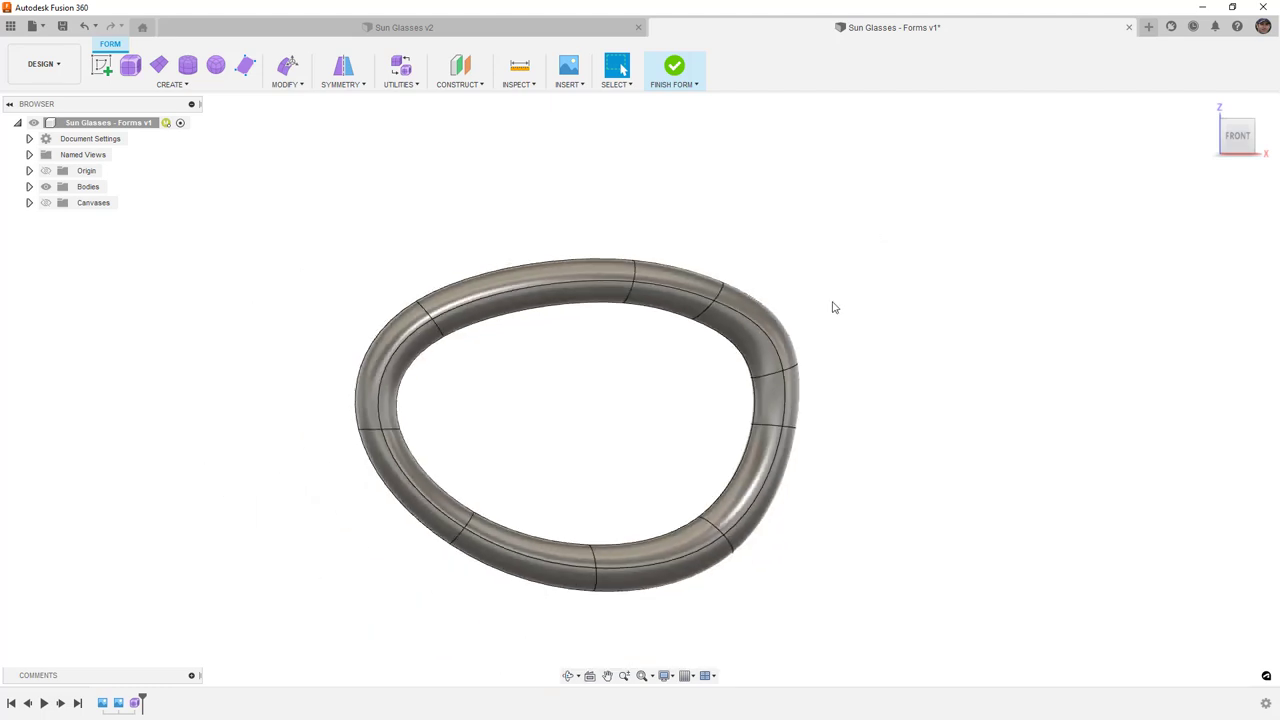
click(45, 203)
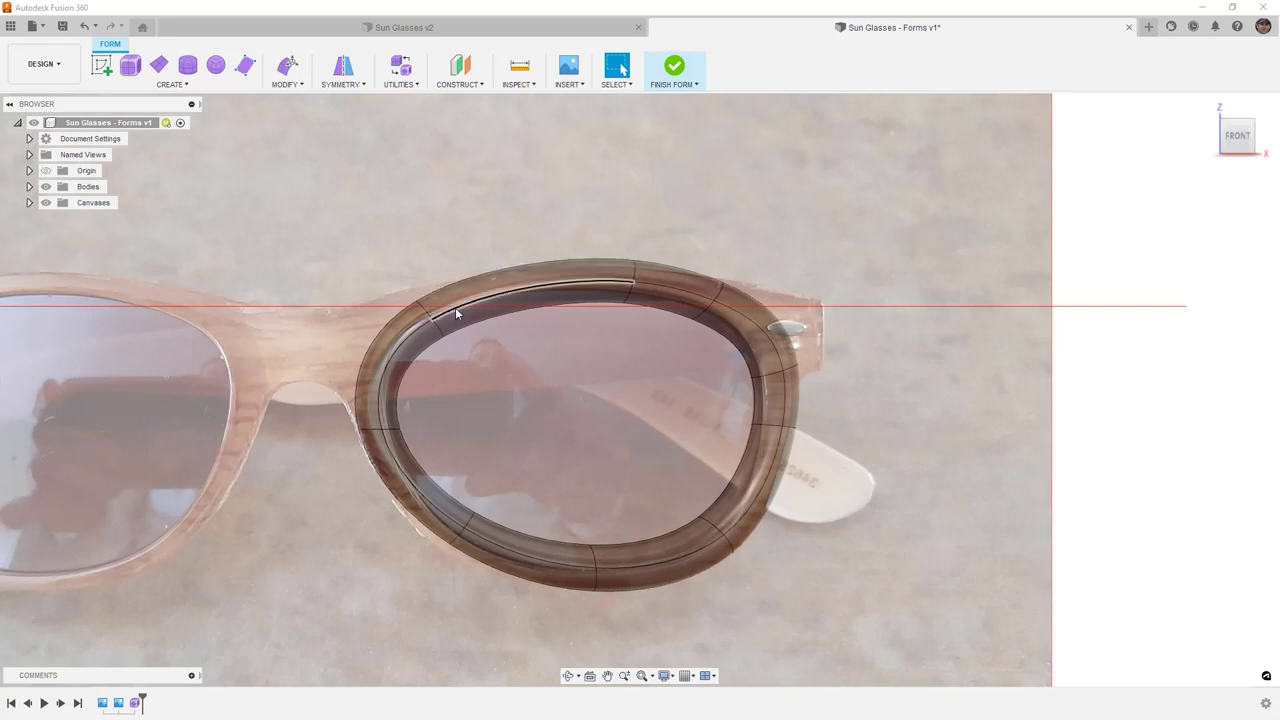
click(45, 203)
shift+middle_drag(447, 289, 575, 308)
Step: Insert a new edge loop beside the ring's inner edge loop
double_click(575, 308)
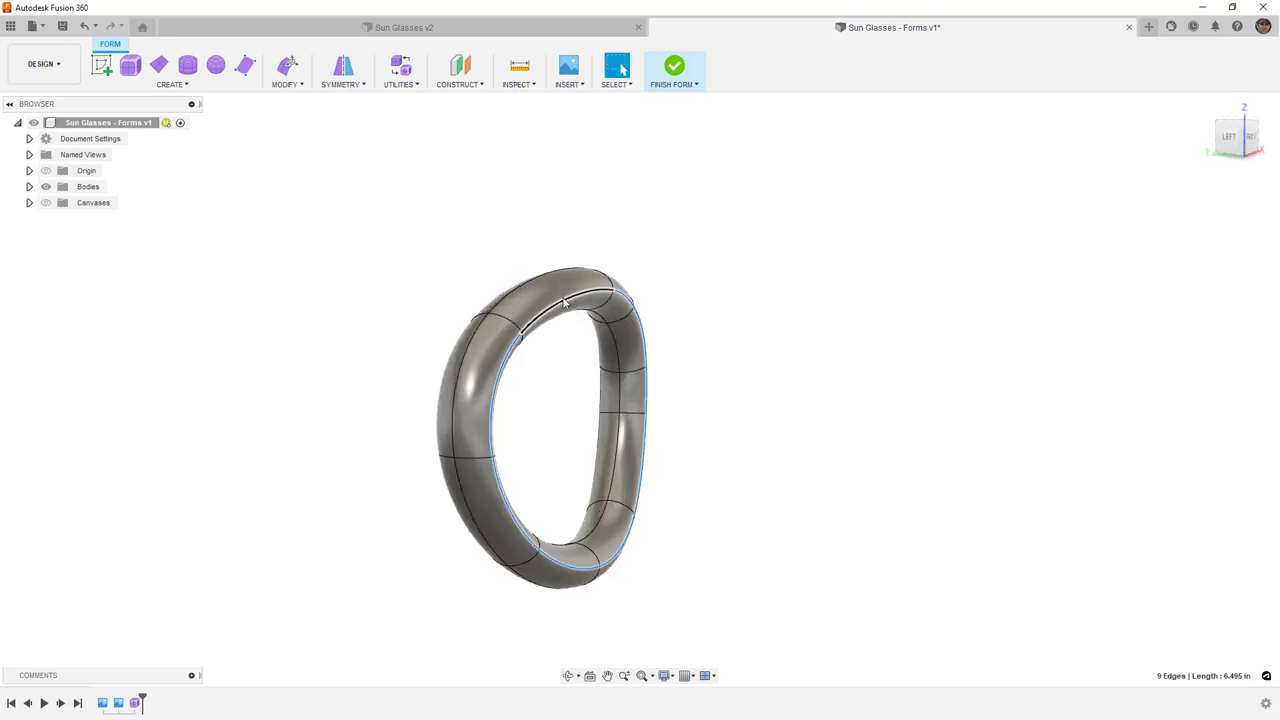
click(286, 84)
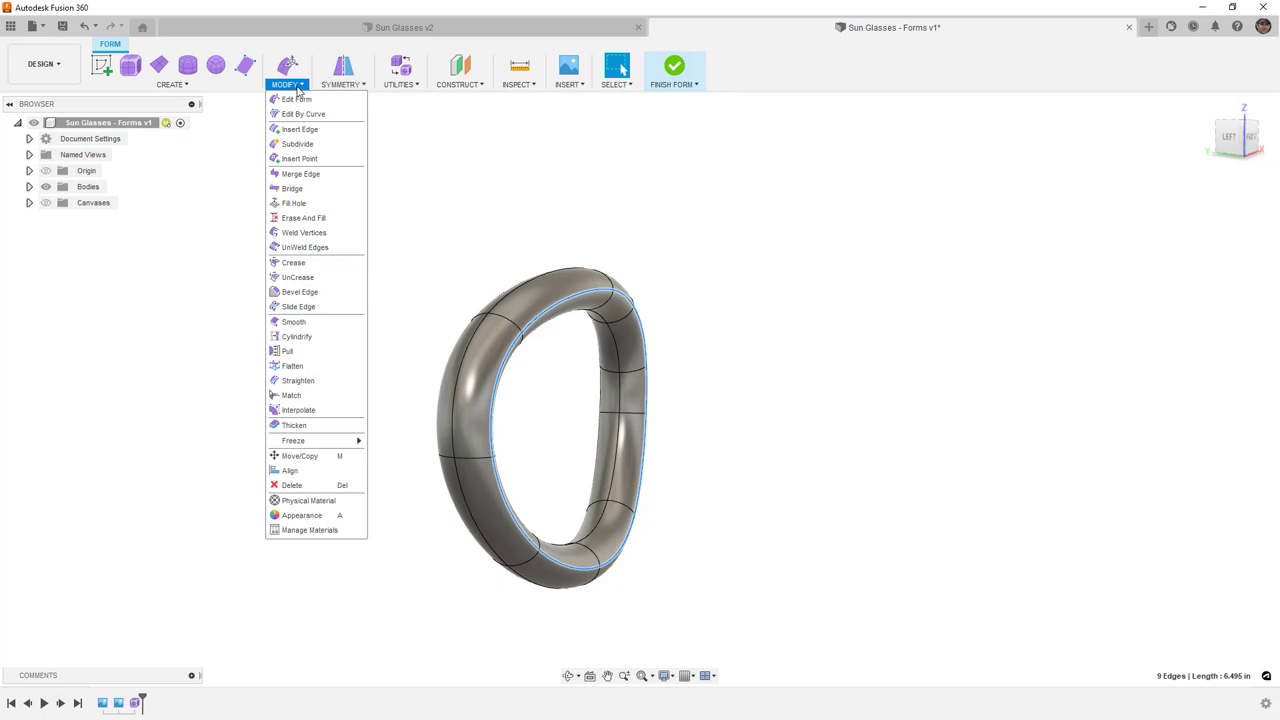
click(292, 125)
shift+middle_drag(556, 320, 586, 323)
scroll(601, 333, up, 3)
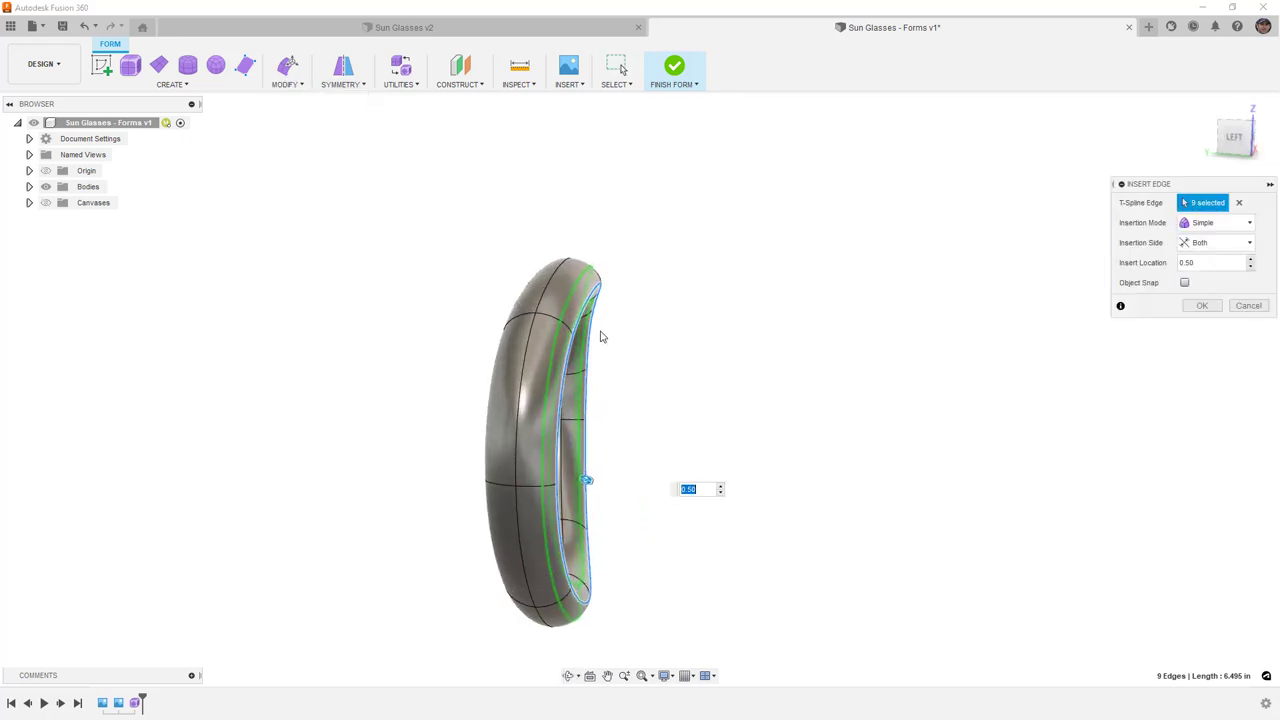
click(1202, 305)
shift+middle_drag(809, 351, 702, 353)
Step: In box display, slide the adjacent edge loop slightly sideways from the left view
key(alt+1)
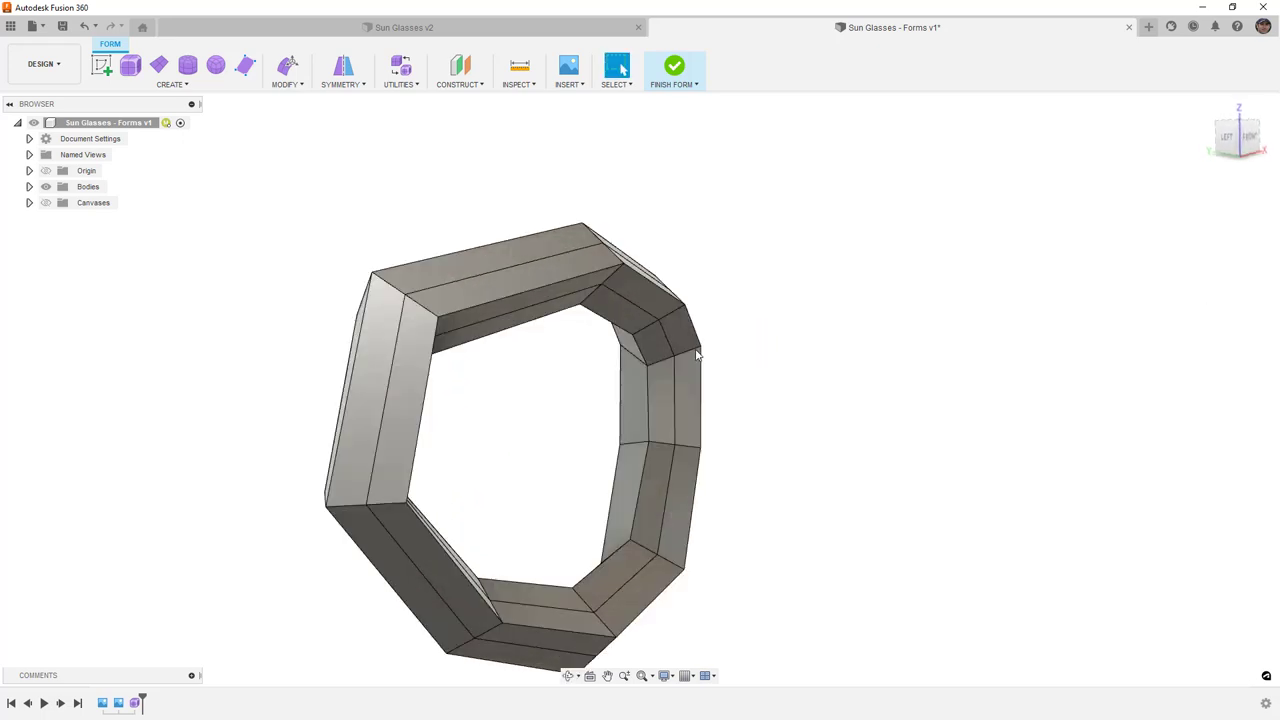
double_click(618, 300)
shift+middle_drag(618, 300, 622, 287)
double_click(616, 270)
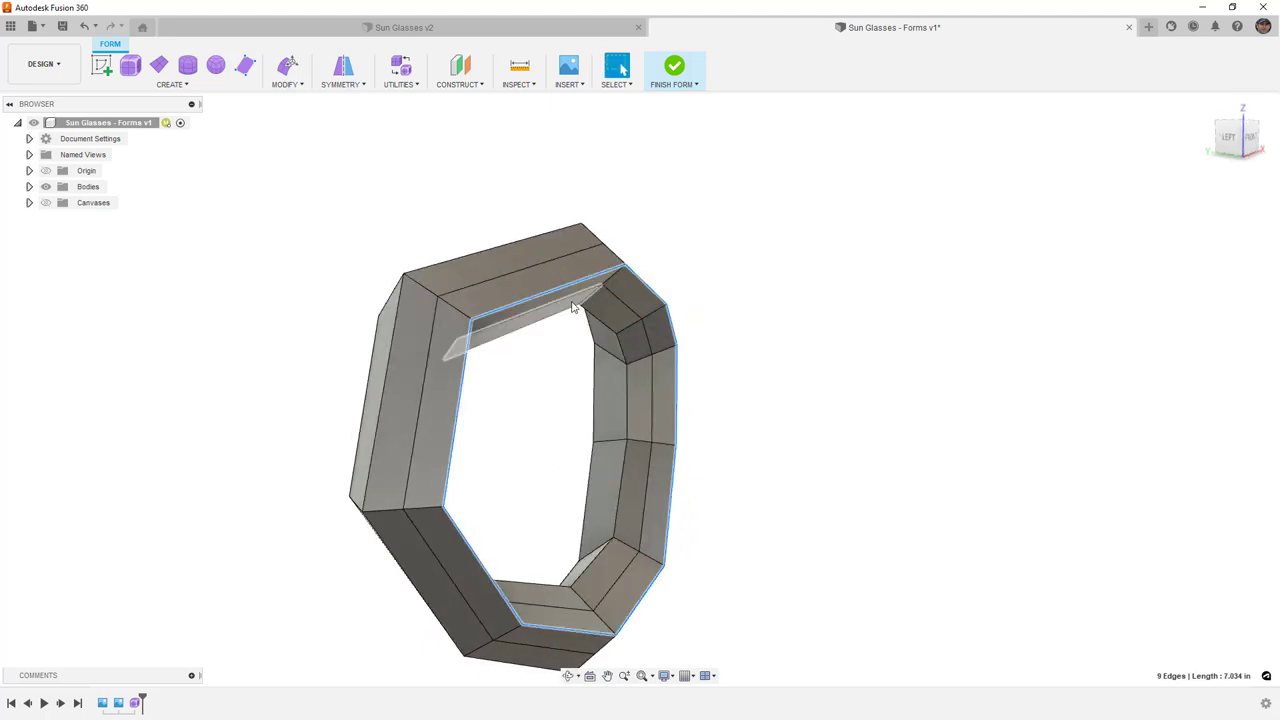
click(287, 66)
shift+middle_drag(677, 243, 737, 274)
click(1232, 137)
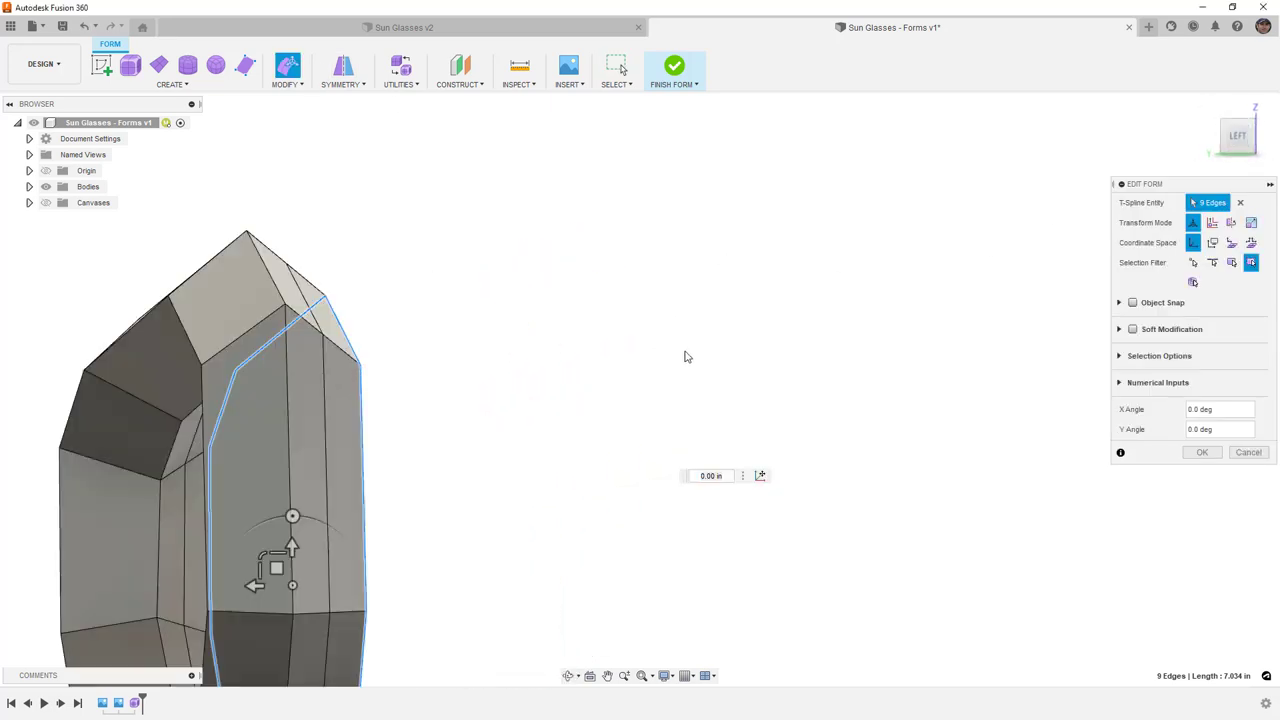
drag(327, 517, 320, 518)
Step: Nudge the ring's inner edge loop slightly from the left view, then deselect it
scroll(508, 423, down, 2)
shift+middle_drag(517, 421, 497, 429)
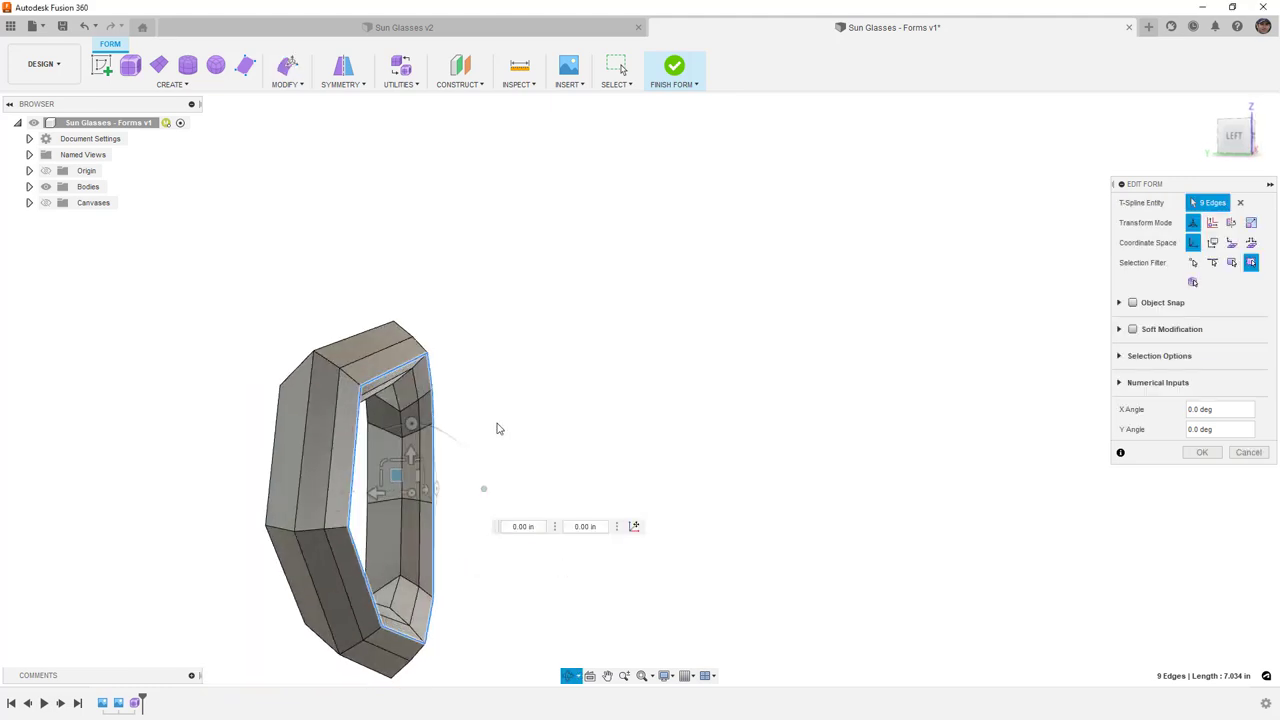
double_click(404, 380)
click(1236, 137)
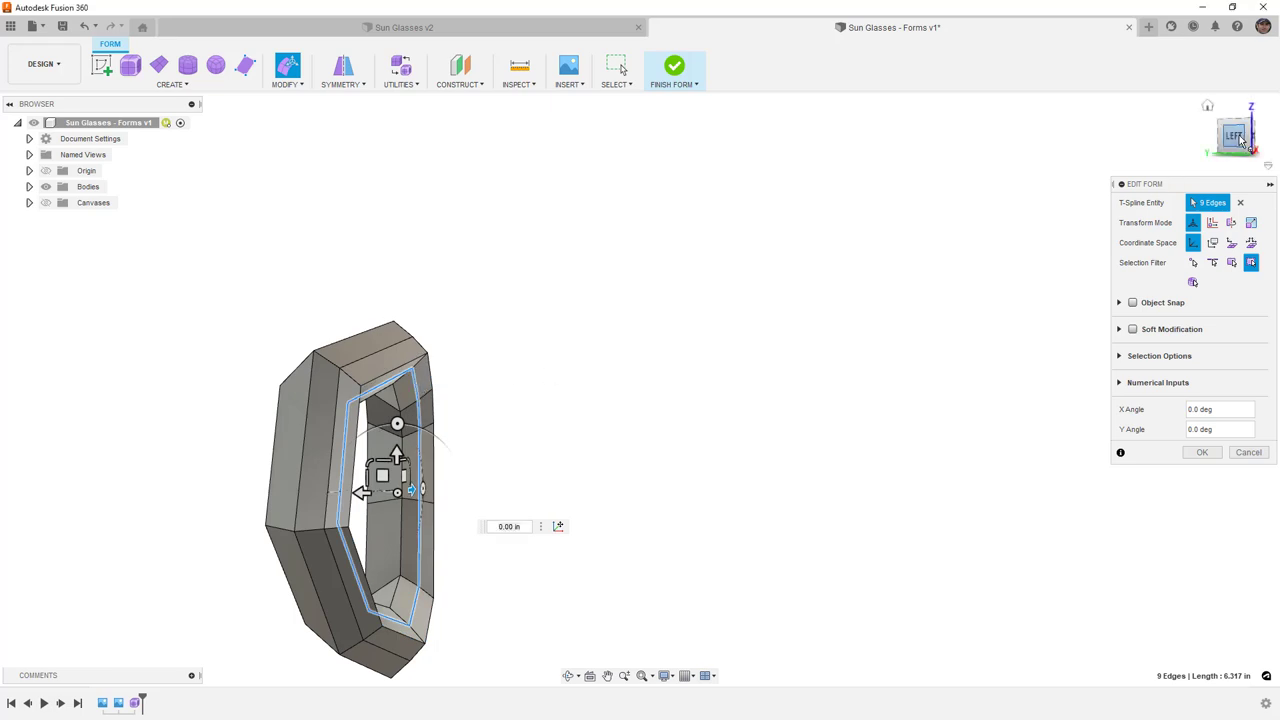
middle_drag(572, 393, 722, 389)
drag(310, 495, 315, 495)
click(492, 442)
shift+middle_drag(492, 442, 620, 443)
Step: Inspect the lens ring from several angles, alternating box and smooth display, ending smooth
key(alt+3)
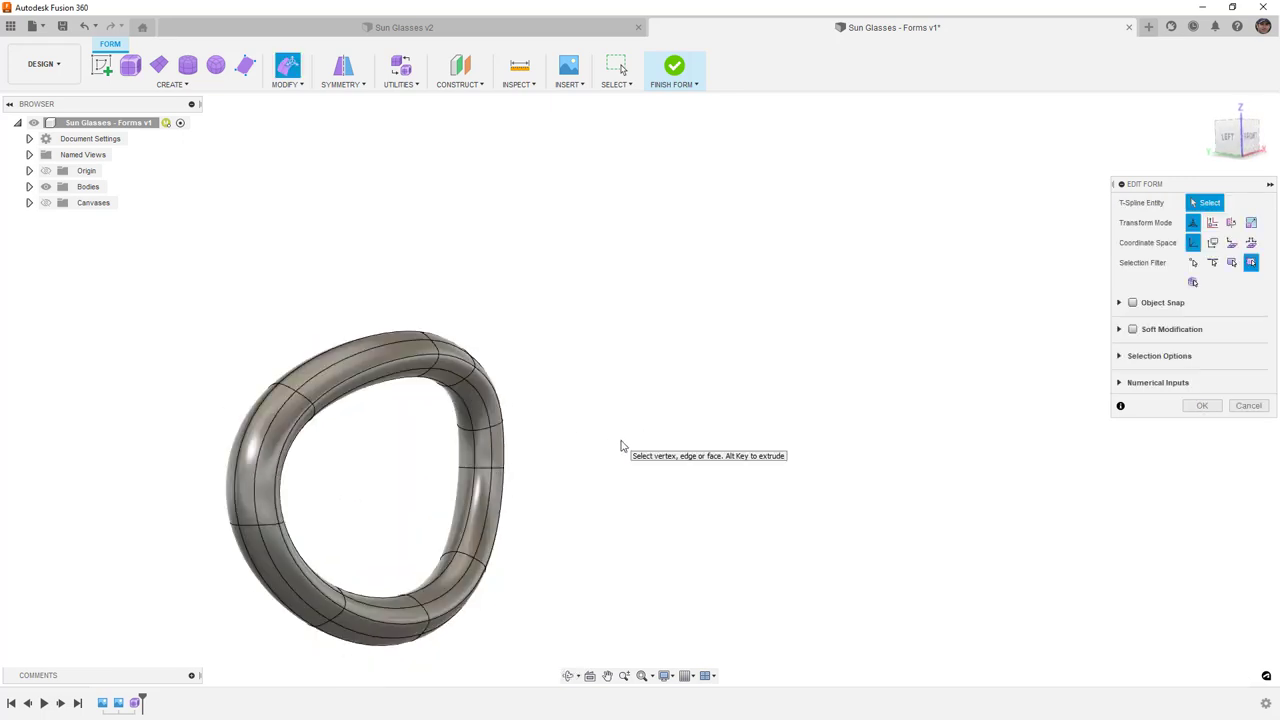
shift+middle_drag(680, 349, 730, 381)
scroll(532, 401, up, 3)
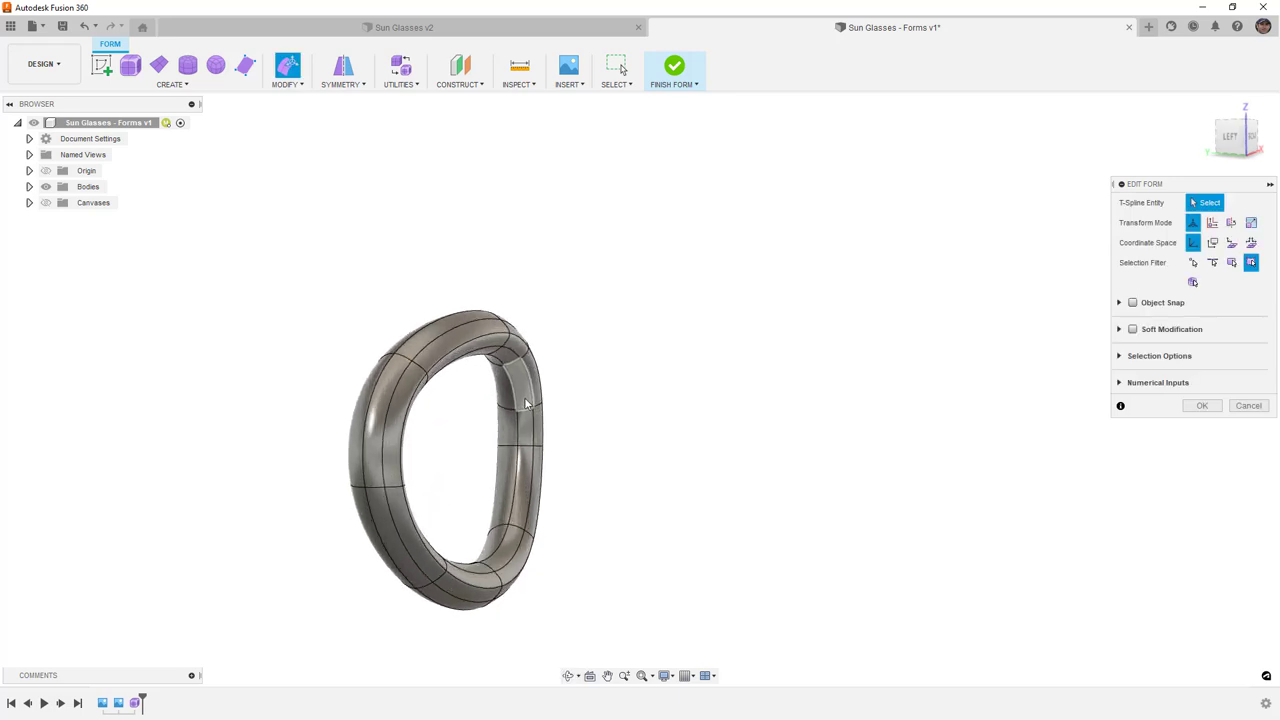
key(alt+1)
shift+middle_drag(524, 388, 577, 379)
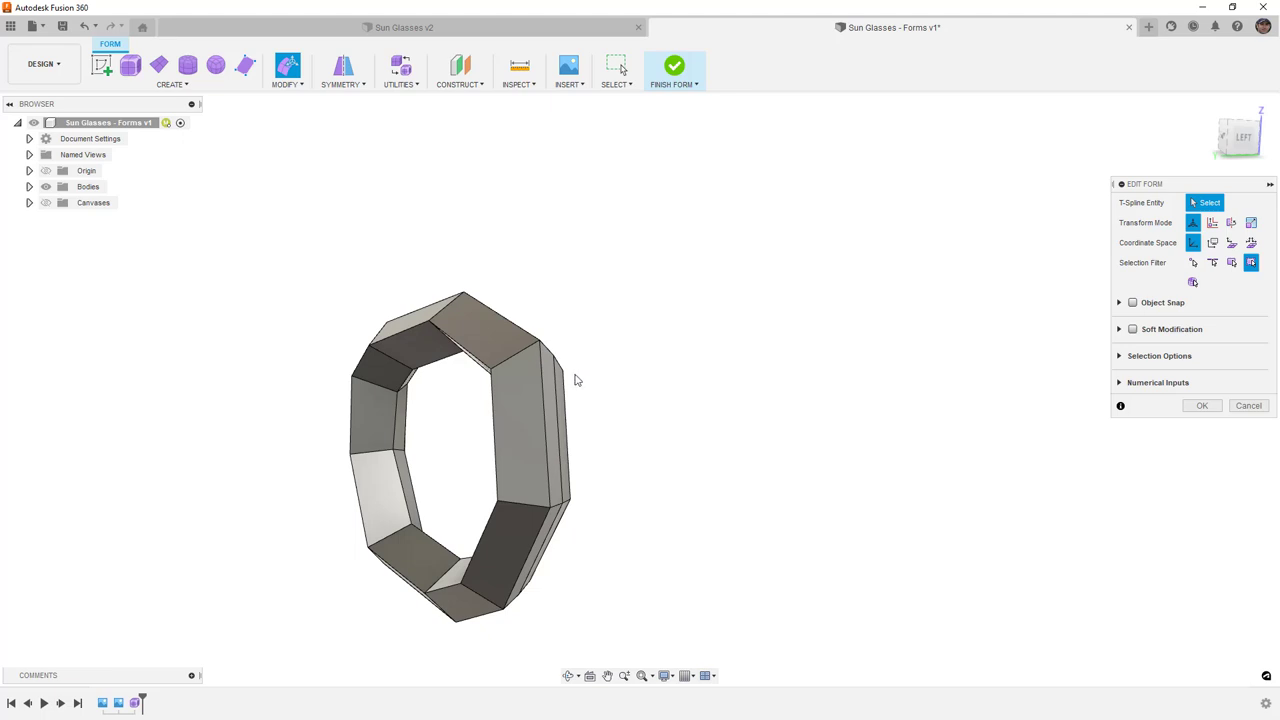
shift+middle_drag(615, 403, 478, 375)
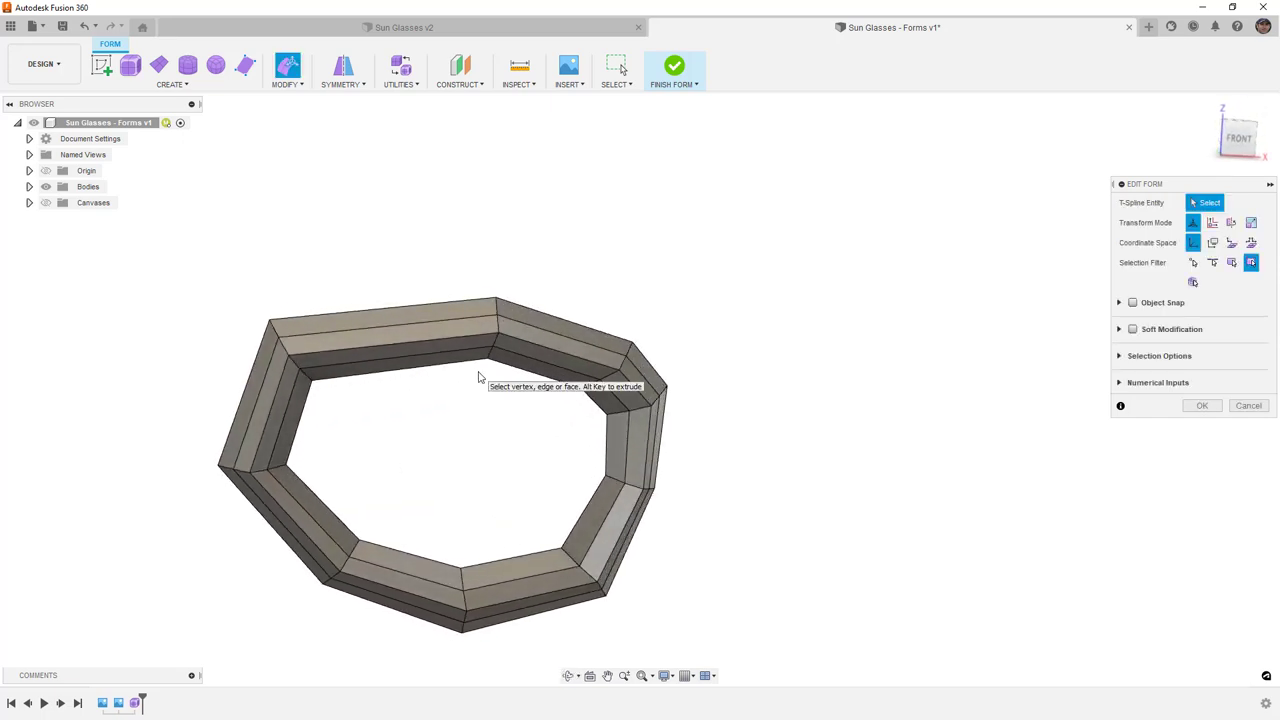
key(alt+3)
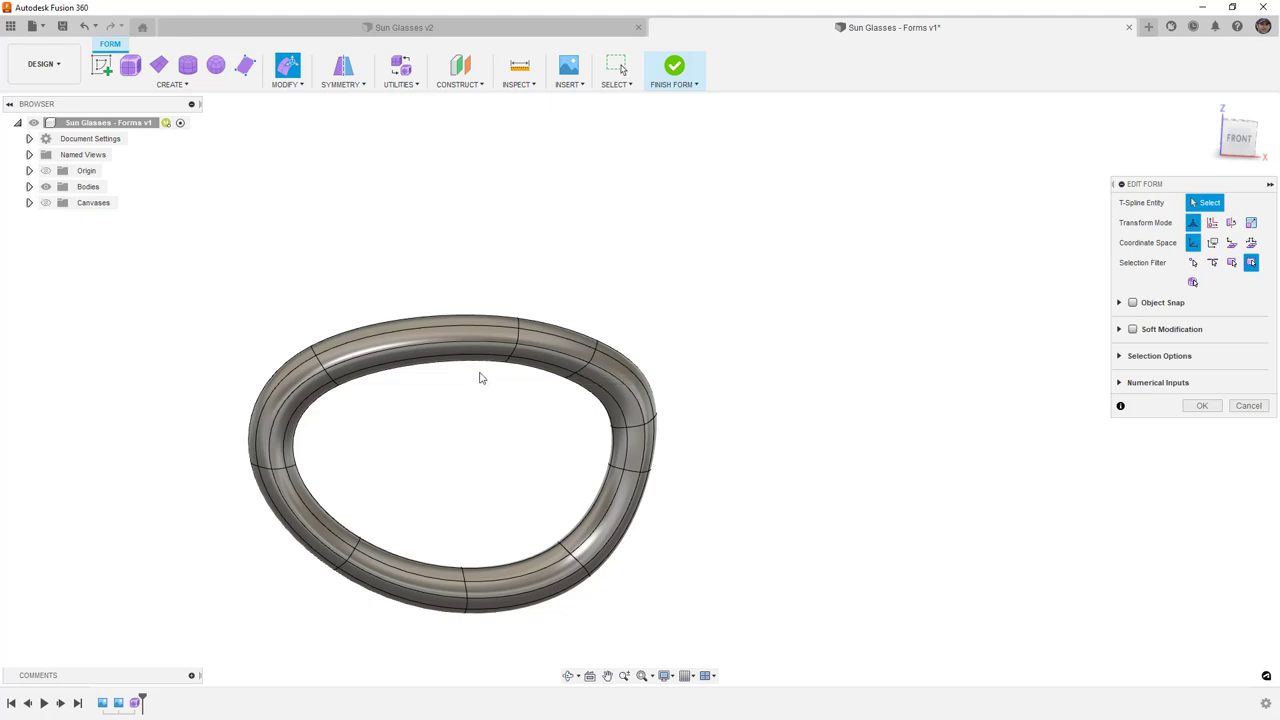
Step: Finish the ring's form edit, hide Body1, show the sunglasses photo canvas, and view it from the front
click(1195, 406)
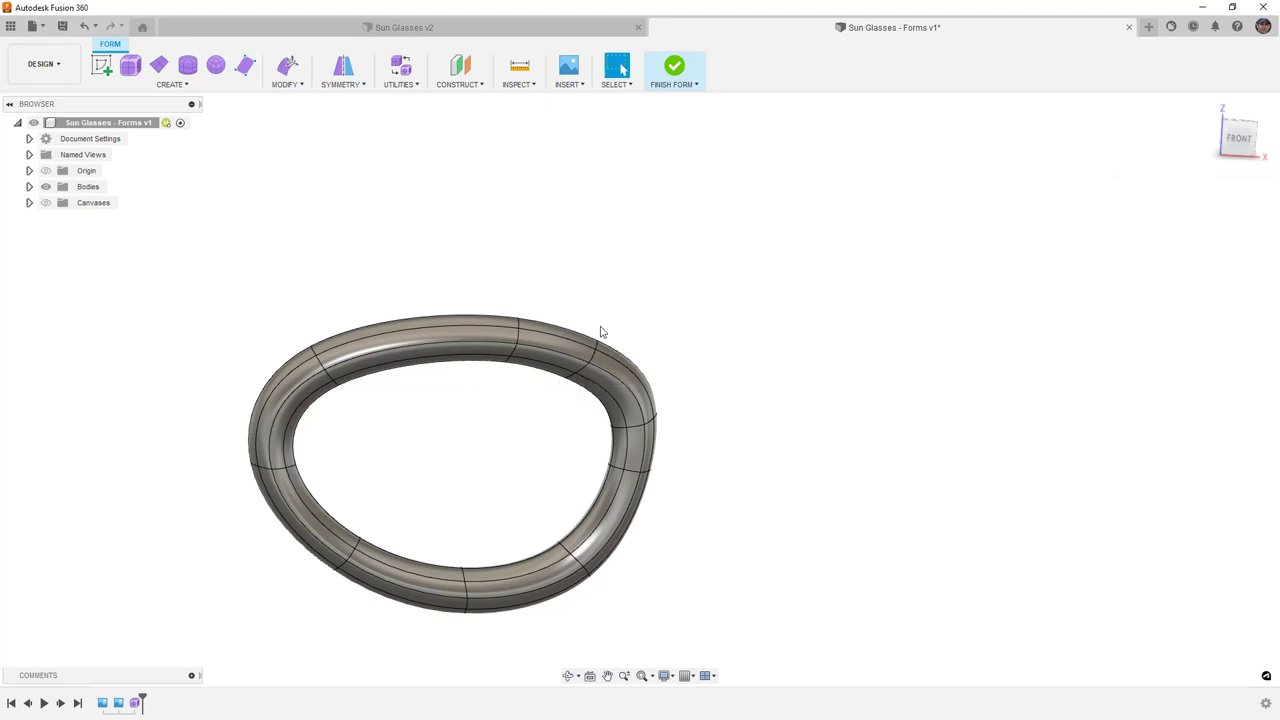
click(29, 187)
click(57, 202)
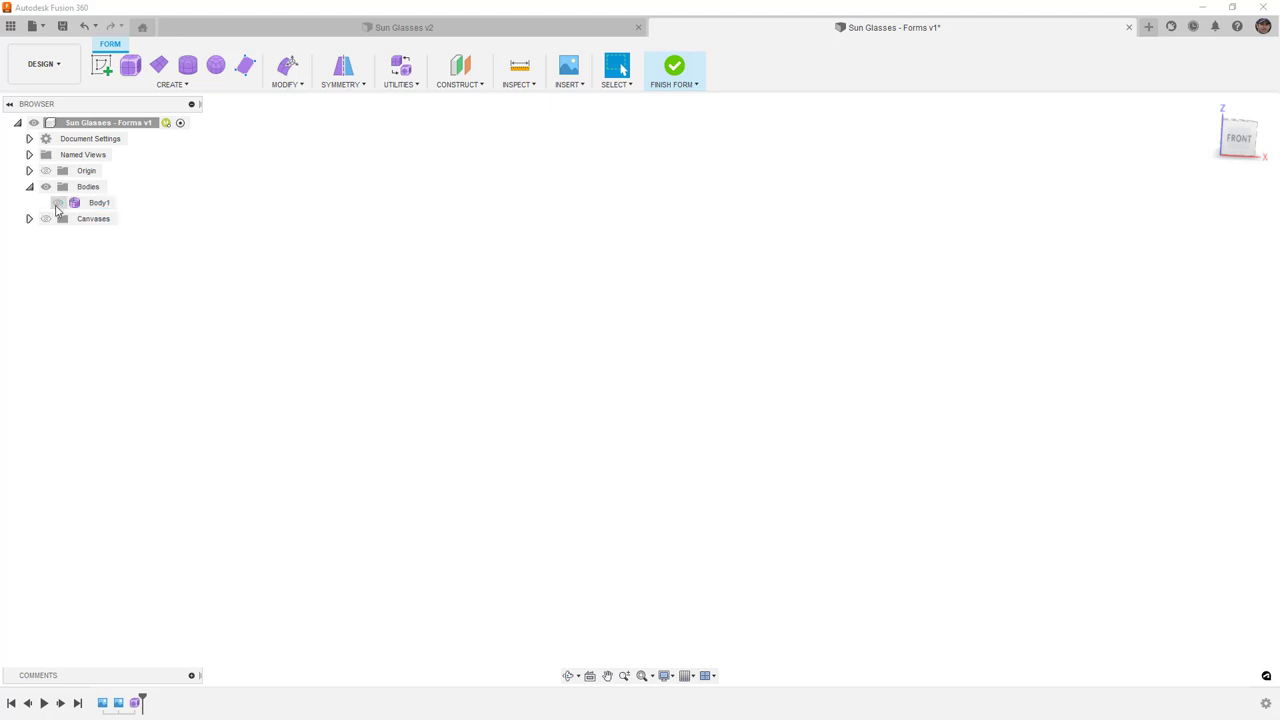
click(46, 219)
scroll(813, 303, down, 5)
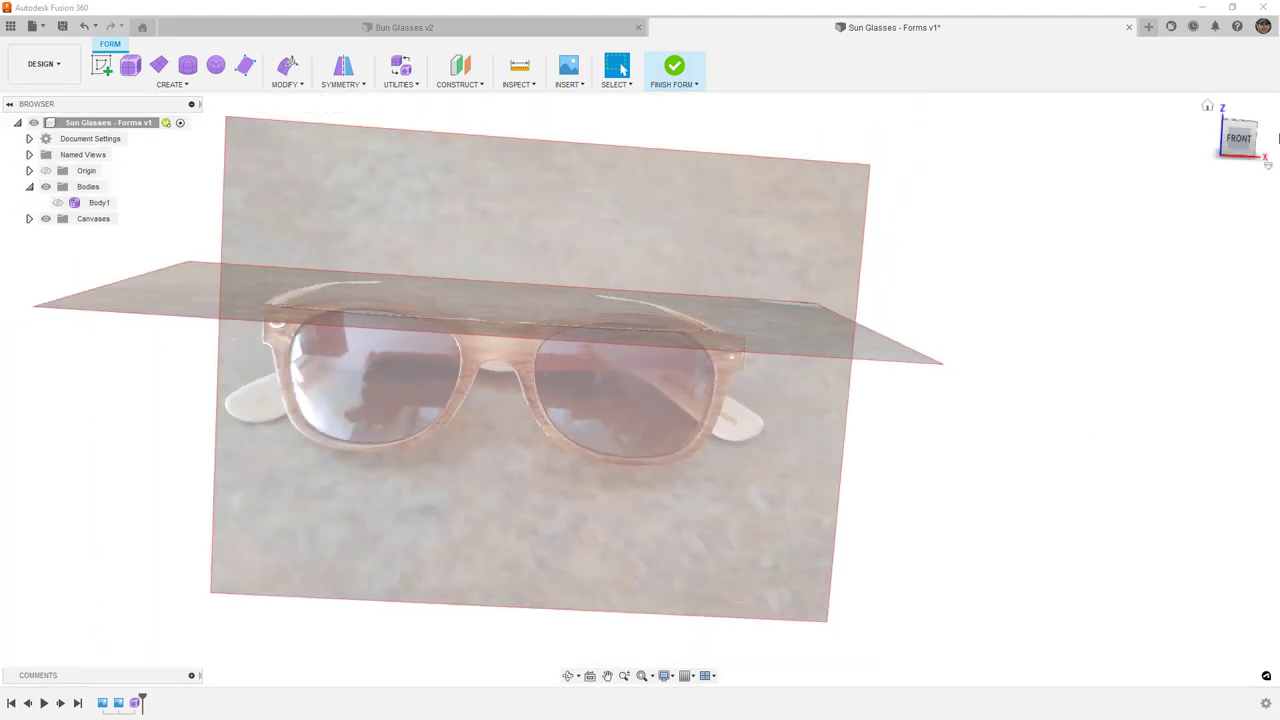
click(1240, 138)
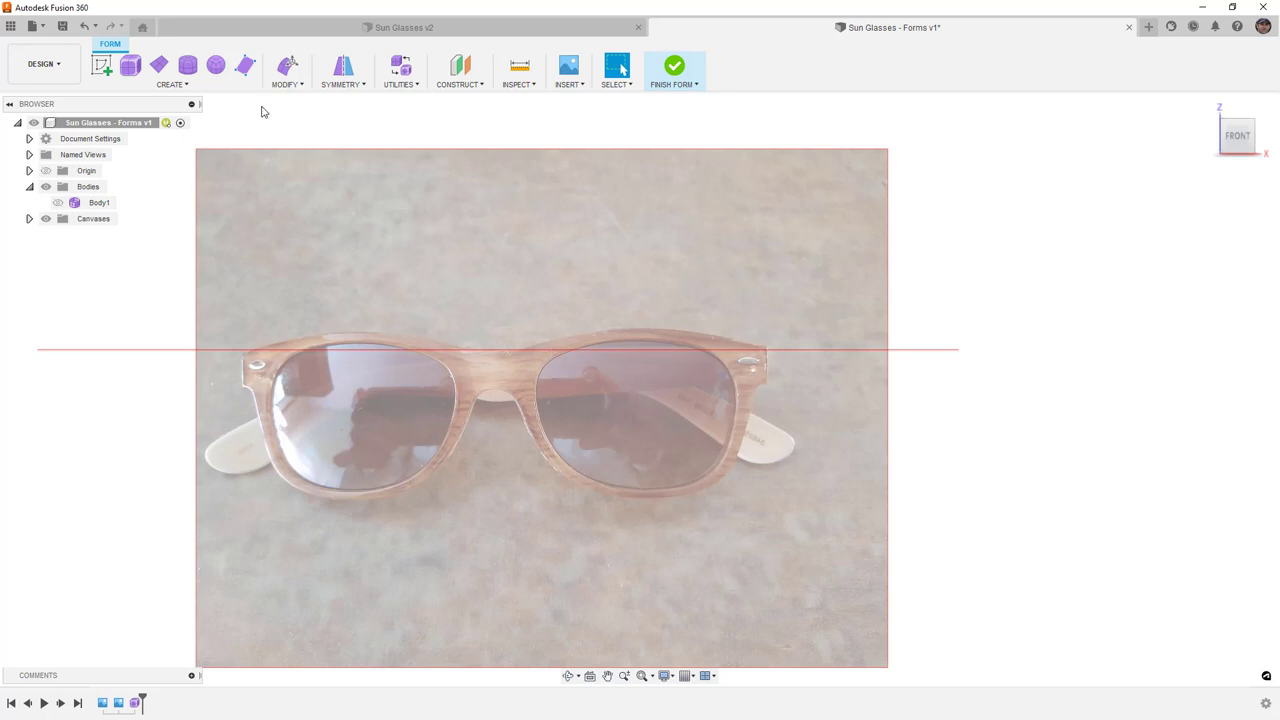
Step: Create a T-spline box of about 0.534 × 0.515 in on the front plane, centred at the origin
click(131, 66)
click(540, 310)
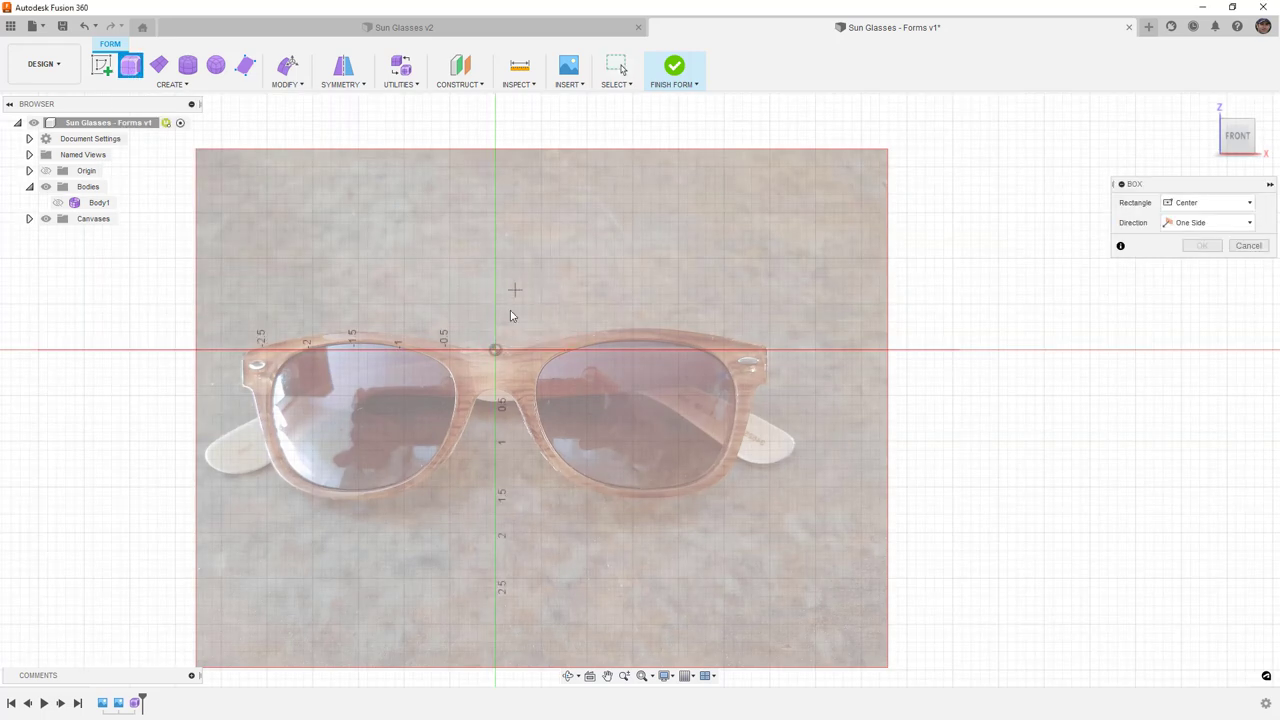
click(495, 350)
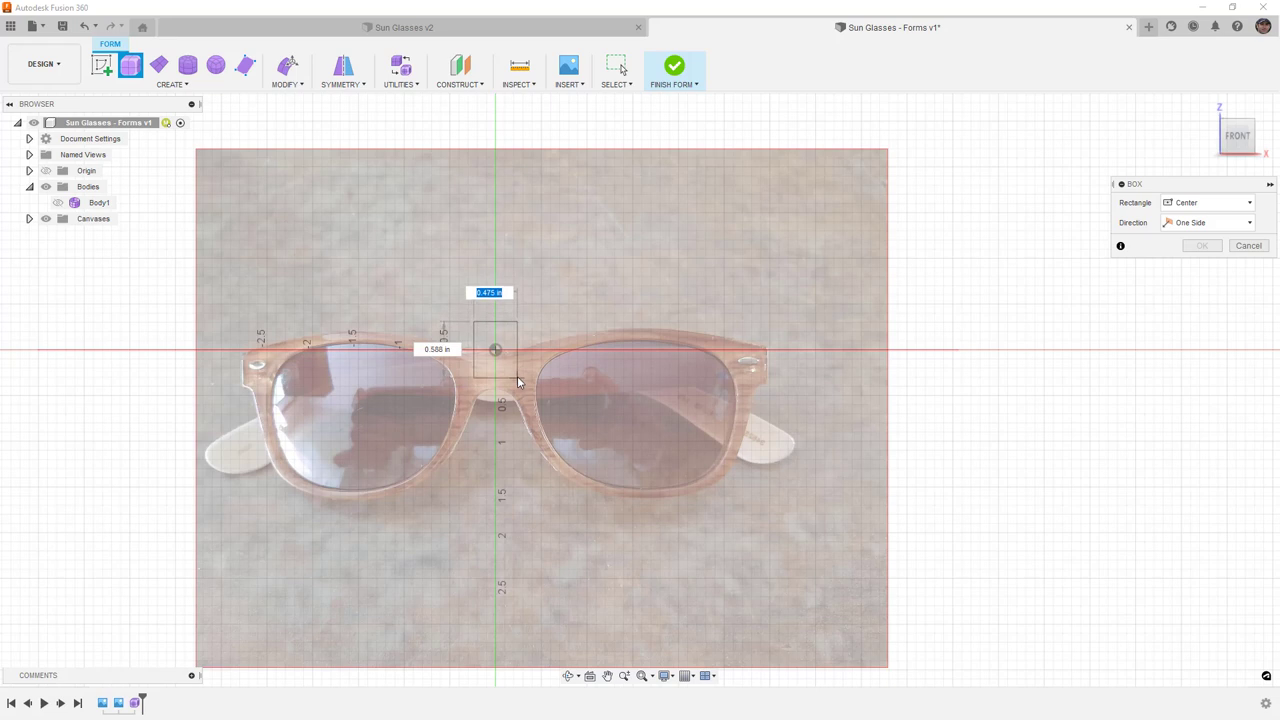
click(520, 373)
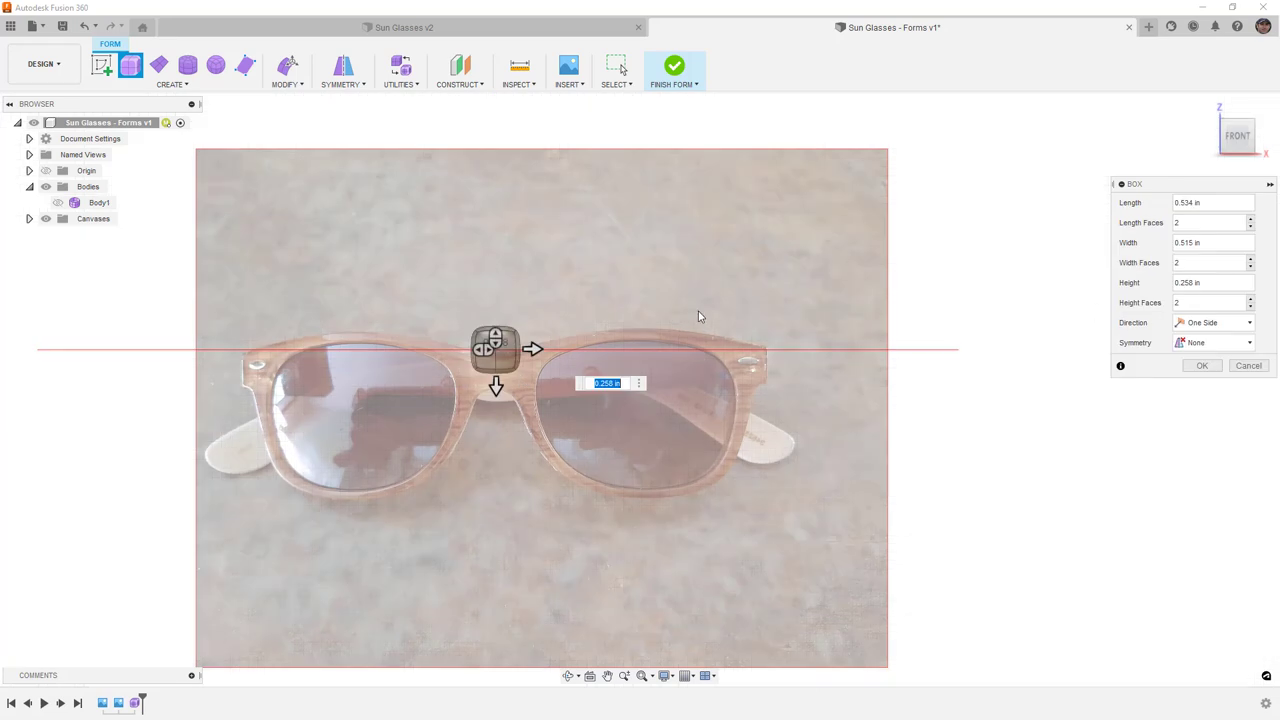
scroll(549, 361, up, 3)
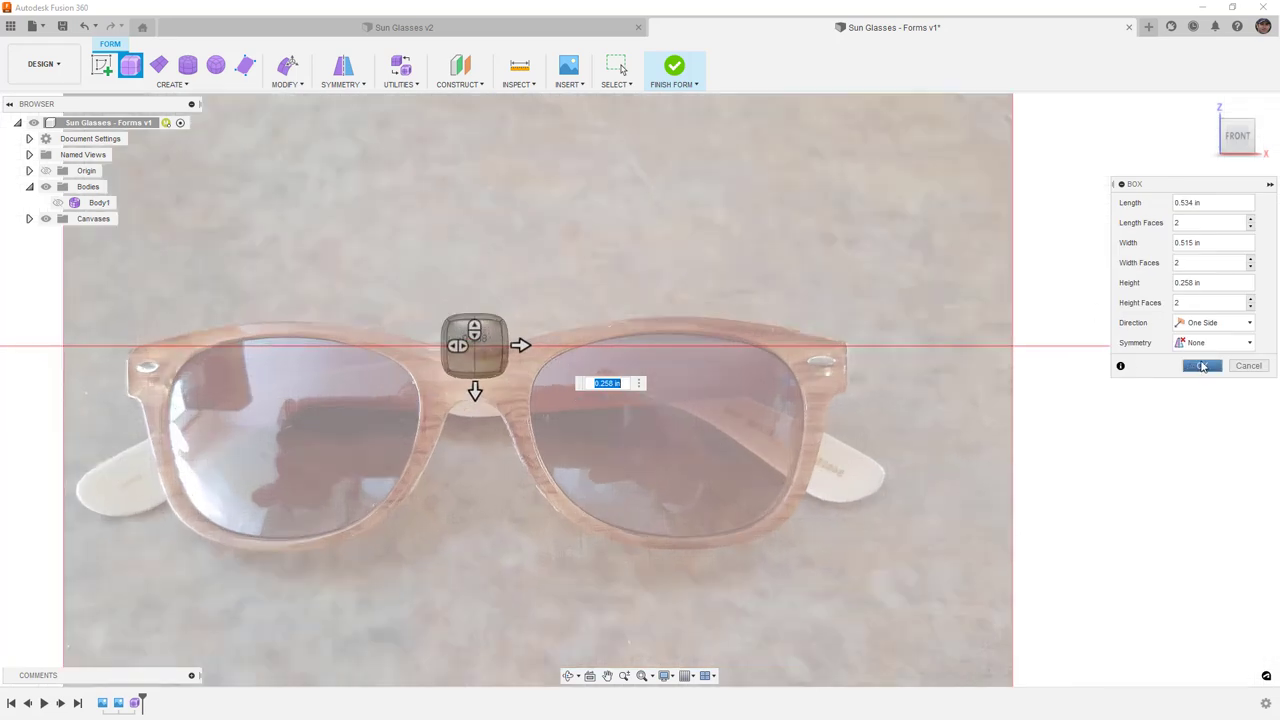
click(1201, 366)
scroll(488, 347, up, 1)
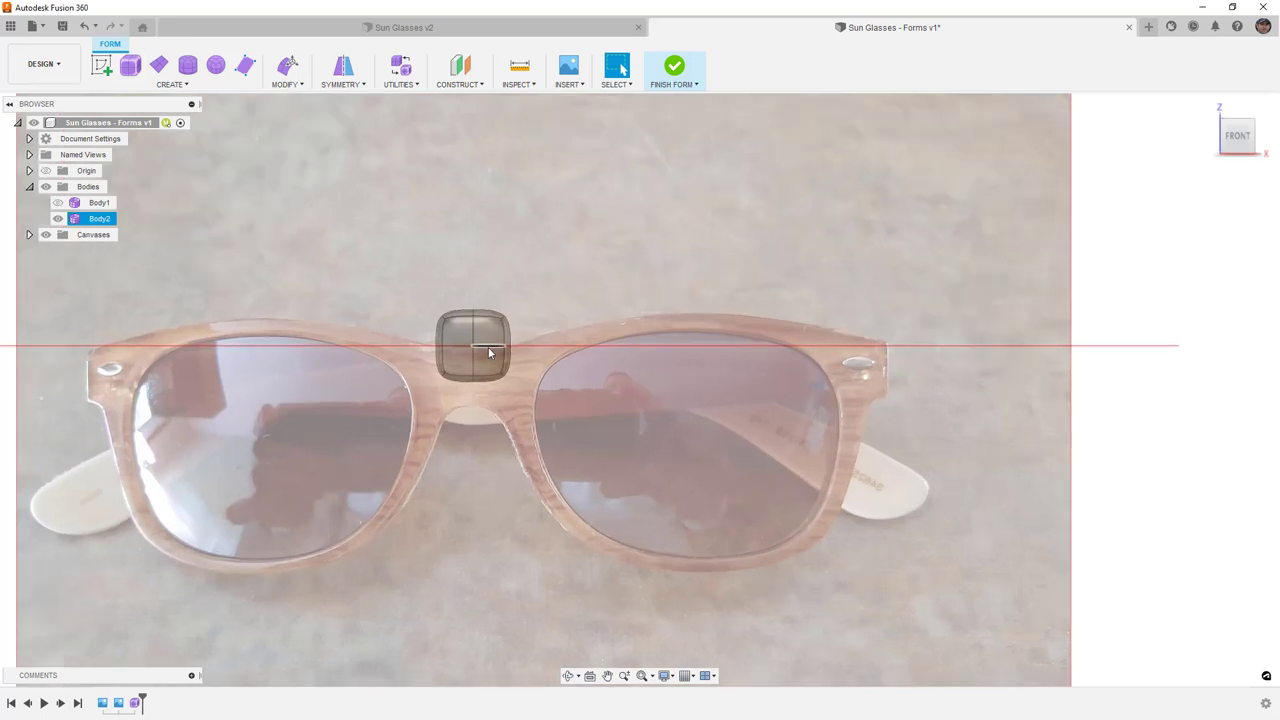
Step: Move the whole T-spline box up above the right lens
click(287, 65)
drag(431, 297, 586, 419)
drag(494, 357, 711, 307)
scroll(709, 322, up, 1)
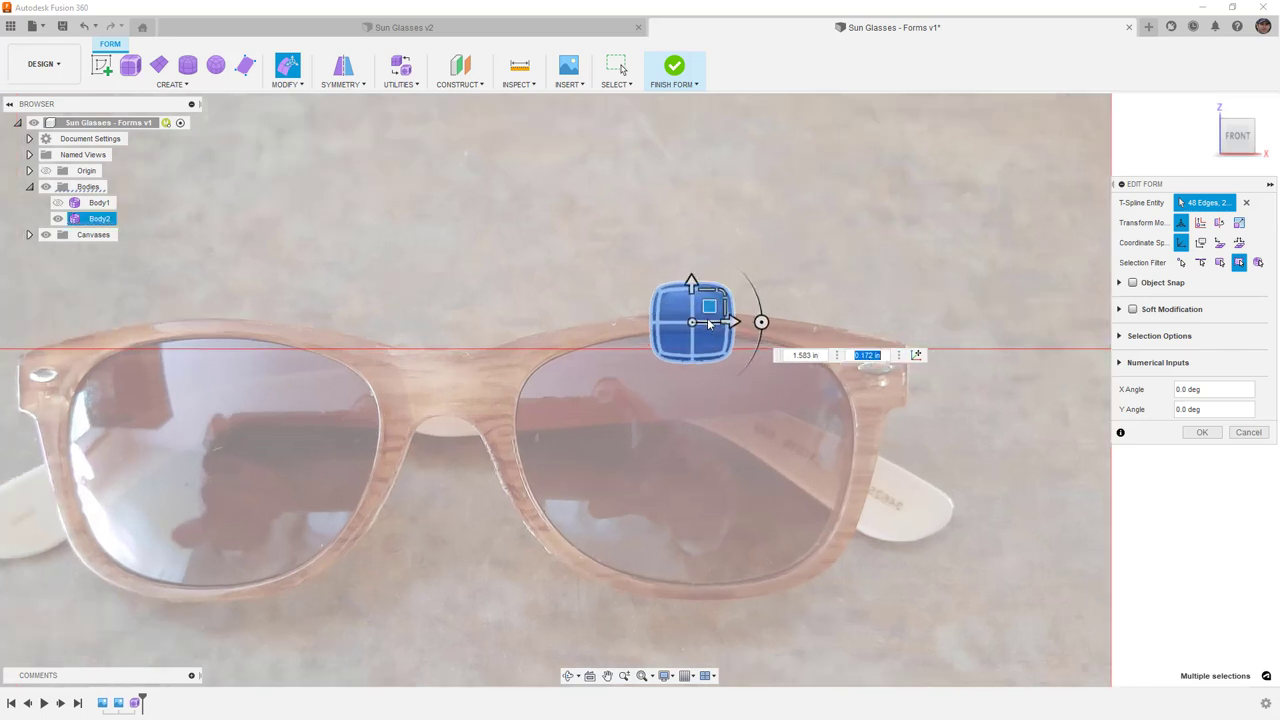
scroll(709, 323, up, 1)
click(1202, 432)
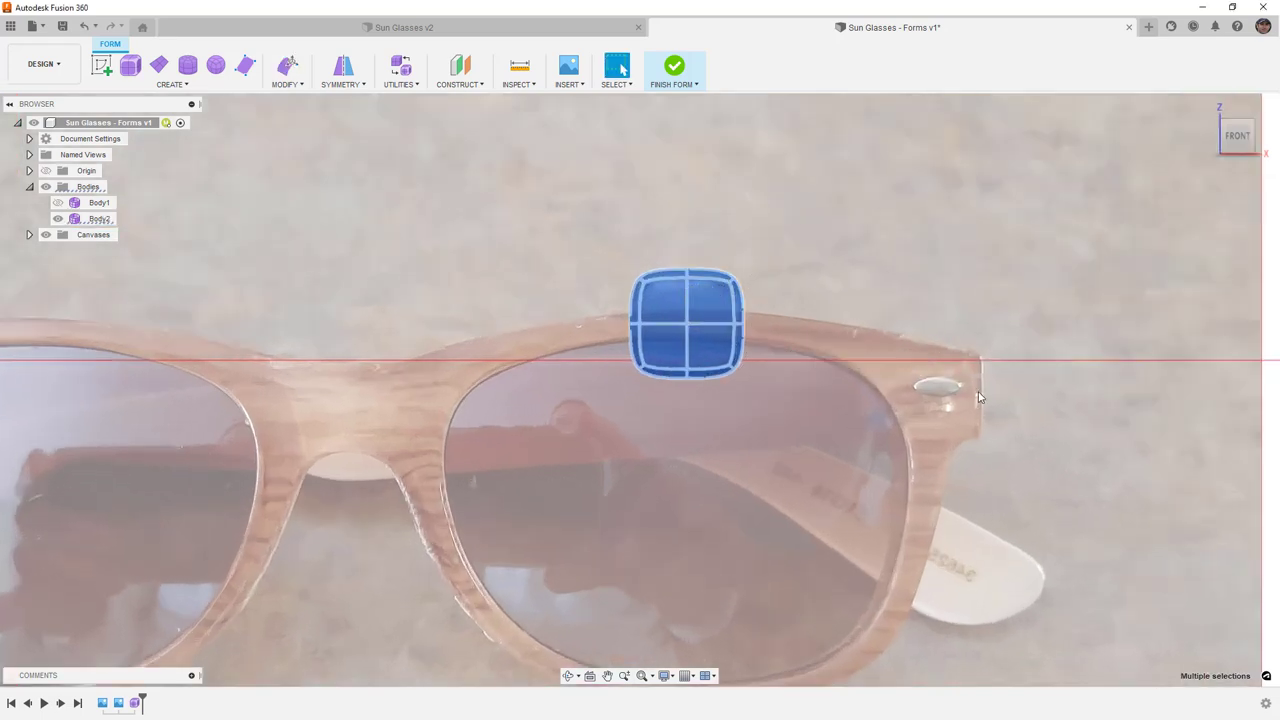
Step: Delete the box's horizontal and middle edge loops to leave a plain block
double_click(708, 324)
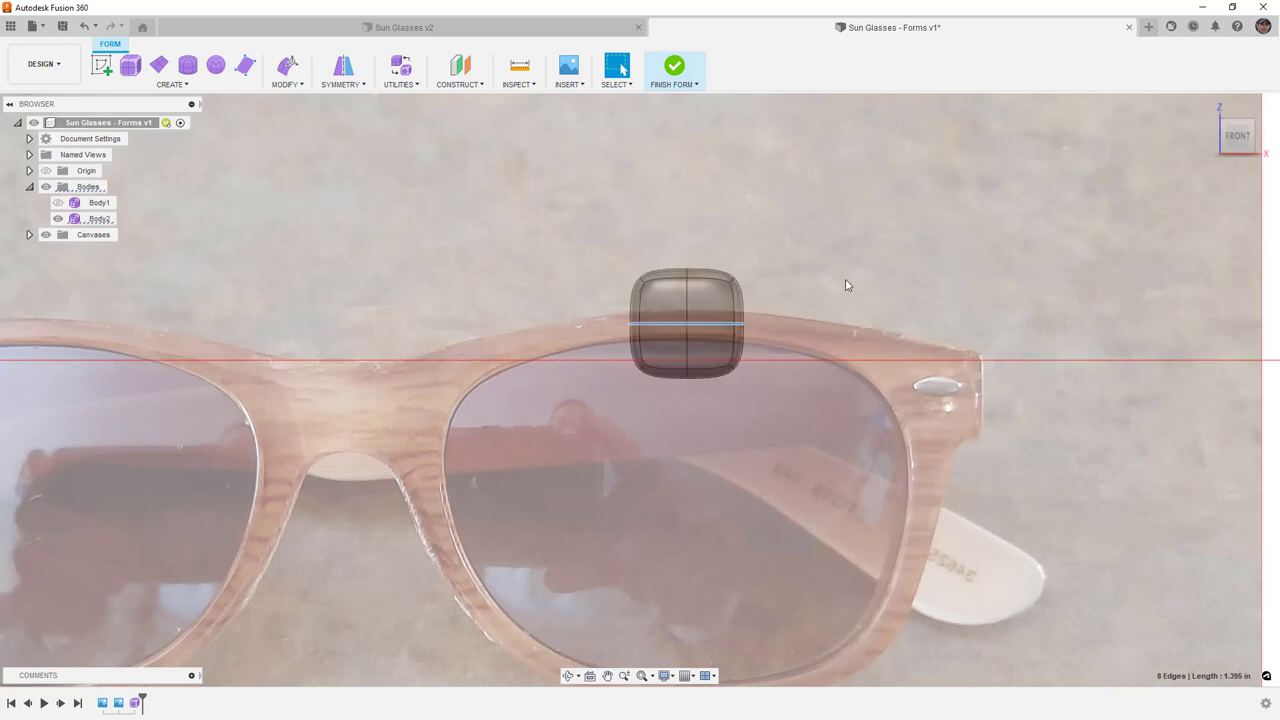
key(Delete)
double_click(687, 307)
click(794, 314)
shift+middle_drag(797, 318, 740, 343)
double_click(759, 314)
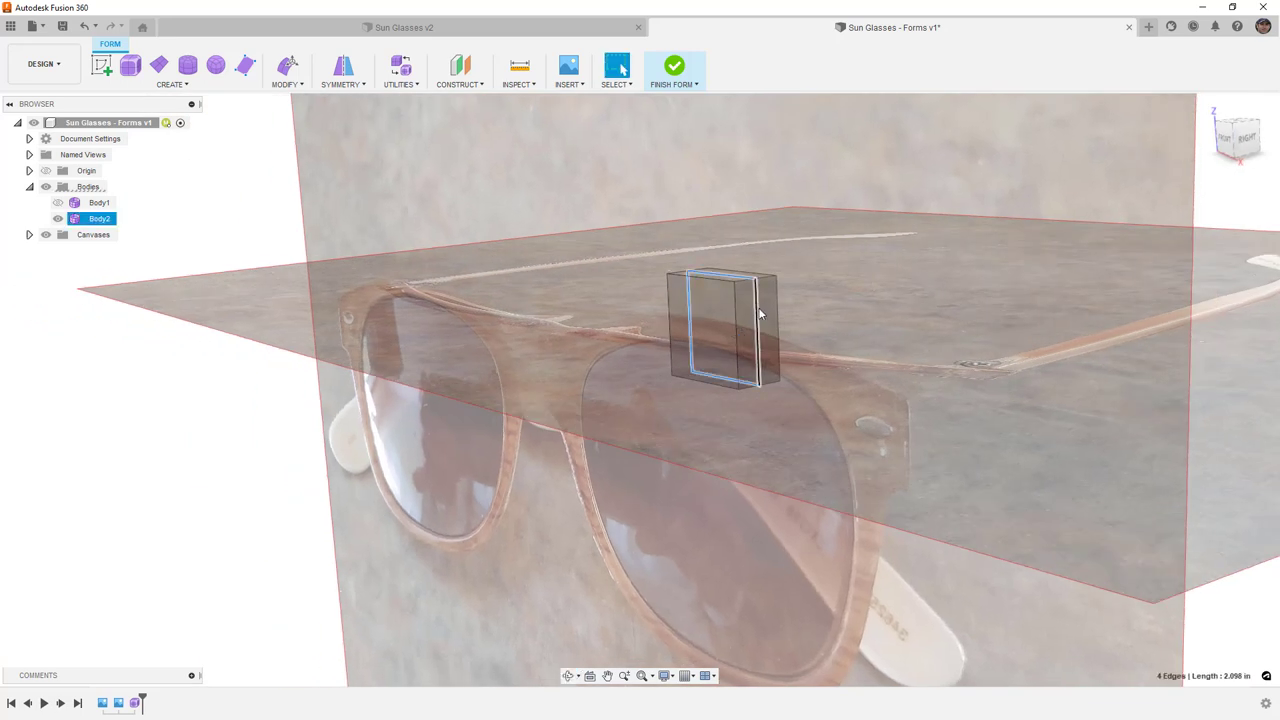
key(Delete)
shift+middle_drag(762, 320, 830, 306)
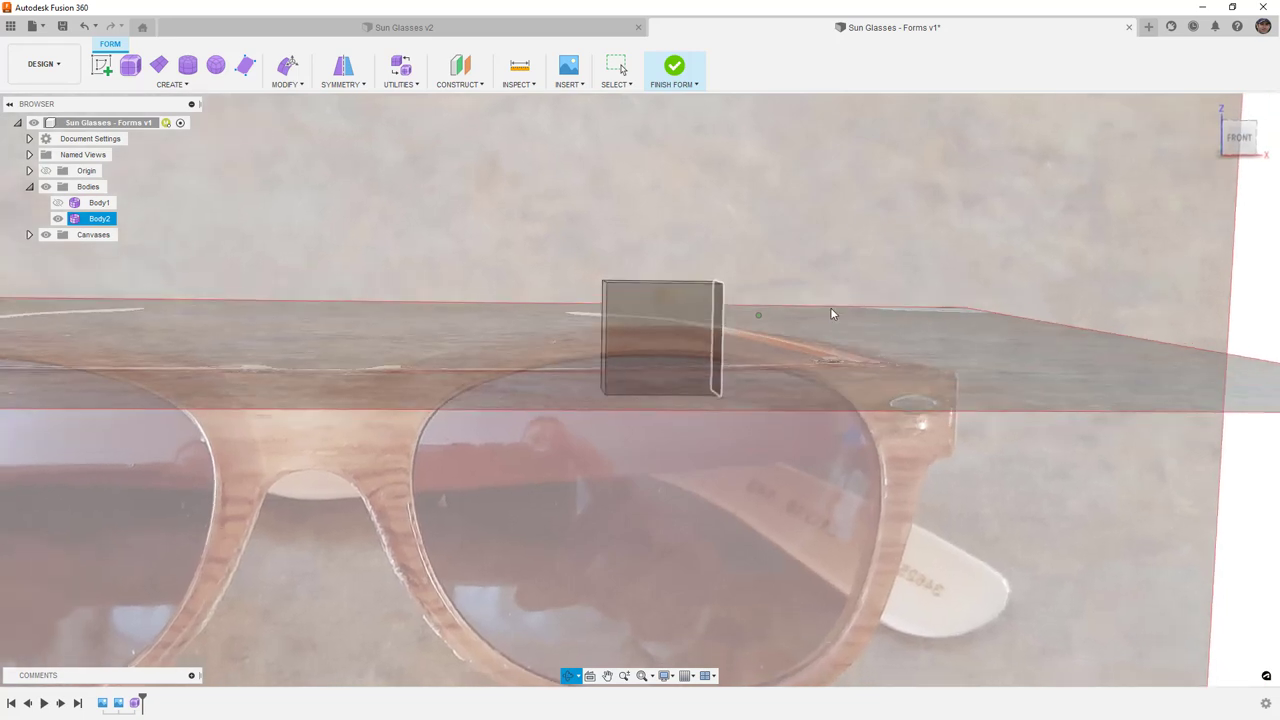
click(1245, 143)
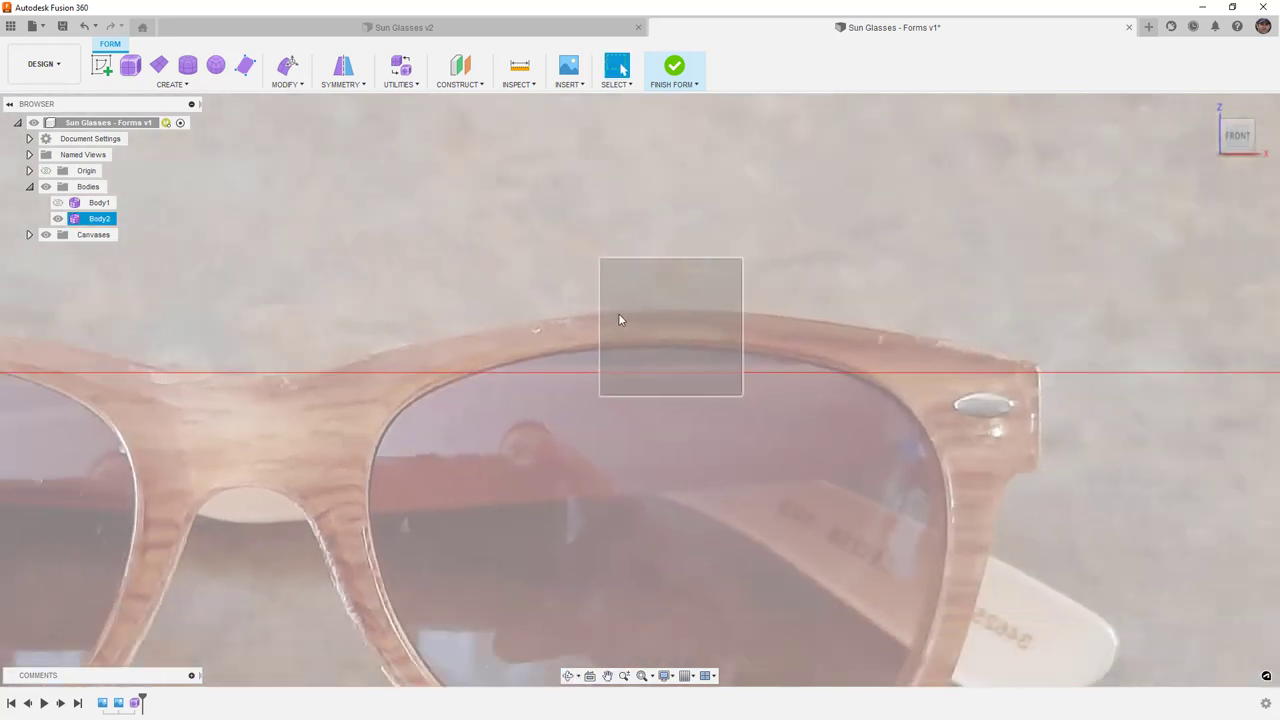
Step: Create a 0.476 in square T-spline box on the front plane, with 1 face in width, length and height
click(136, 74)
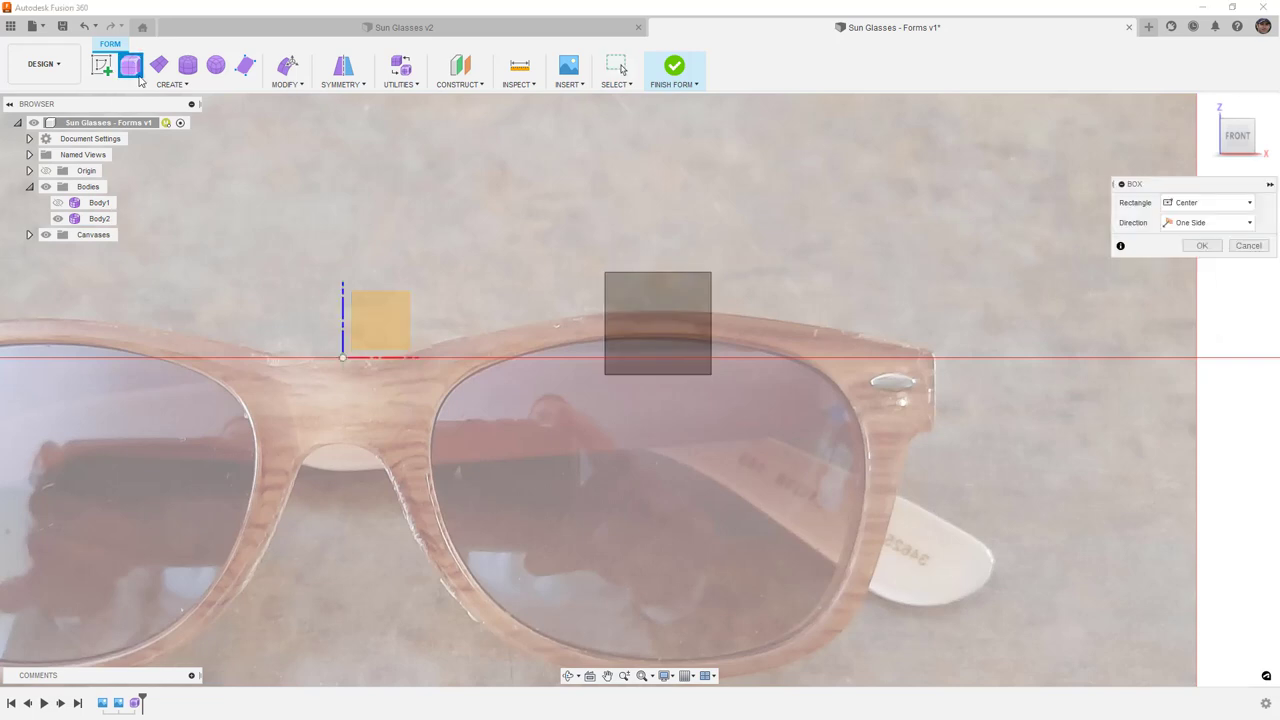
click(394, 306)
click(372, 260)
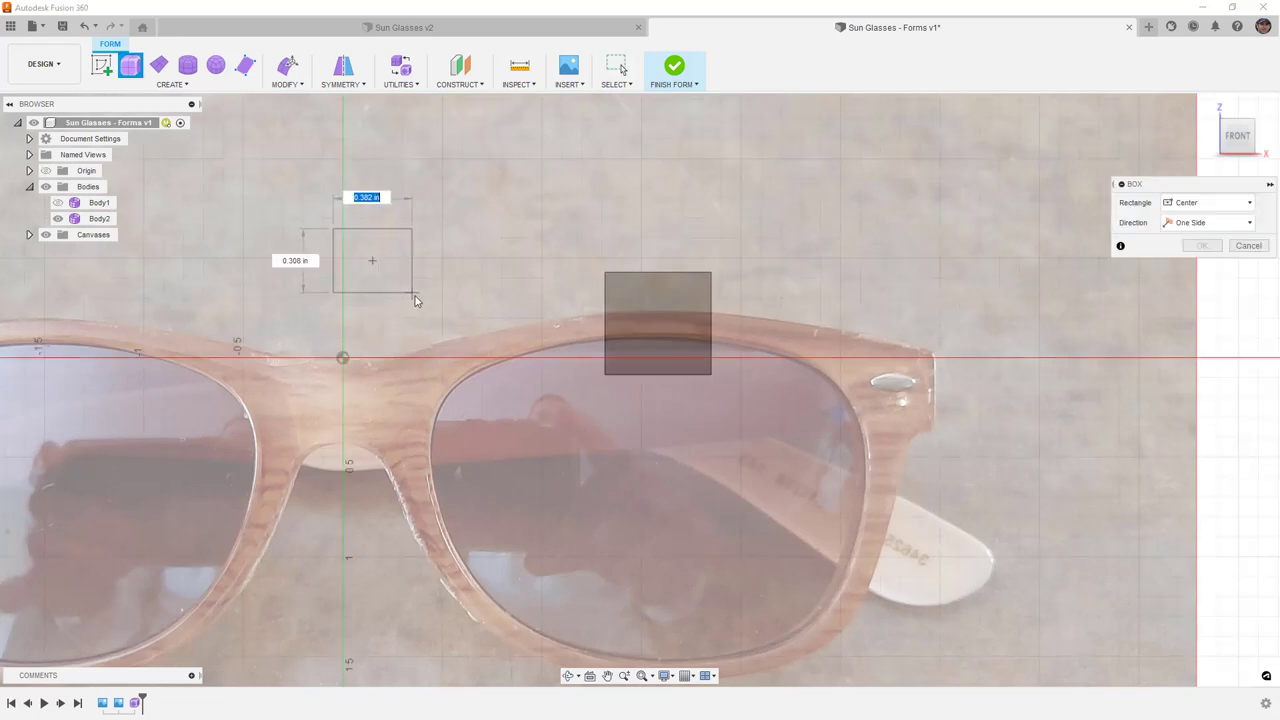
click(419, 306)
click(1250, 266)
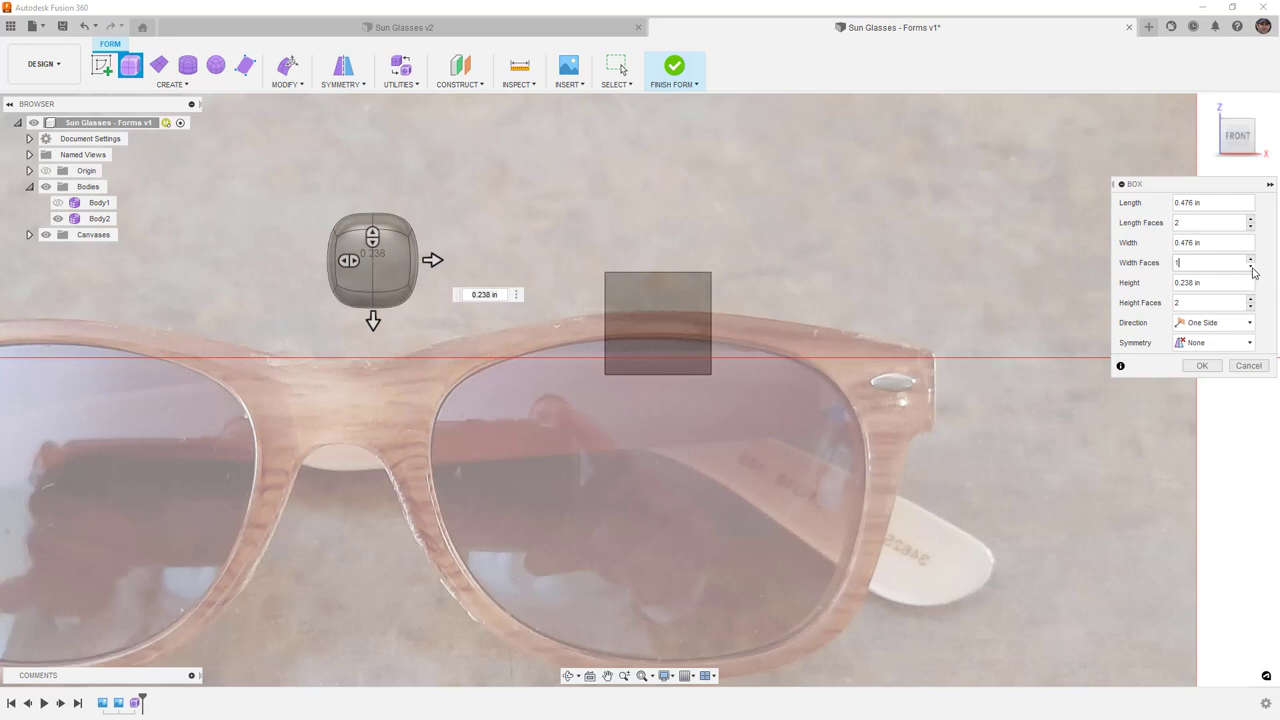
click(1250, 226)
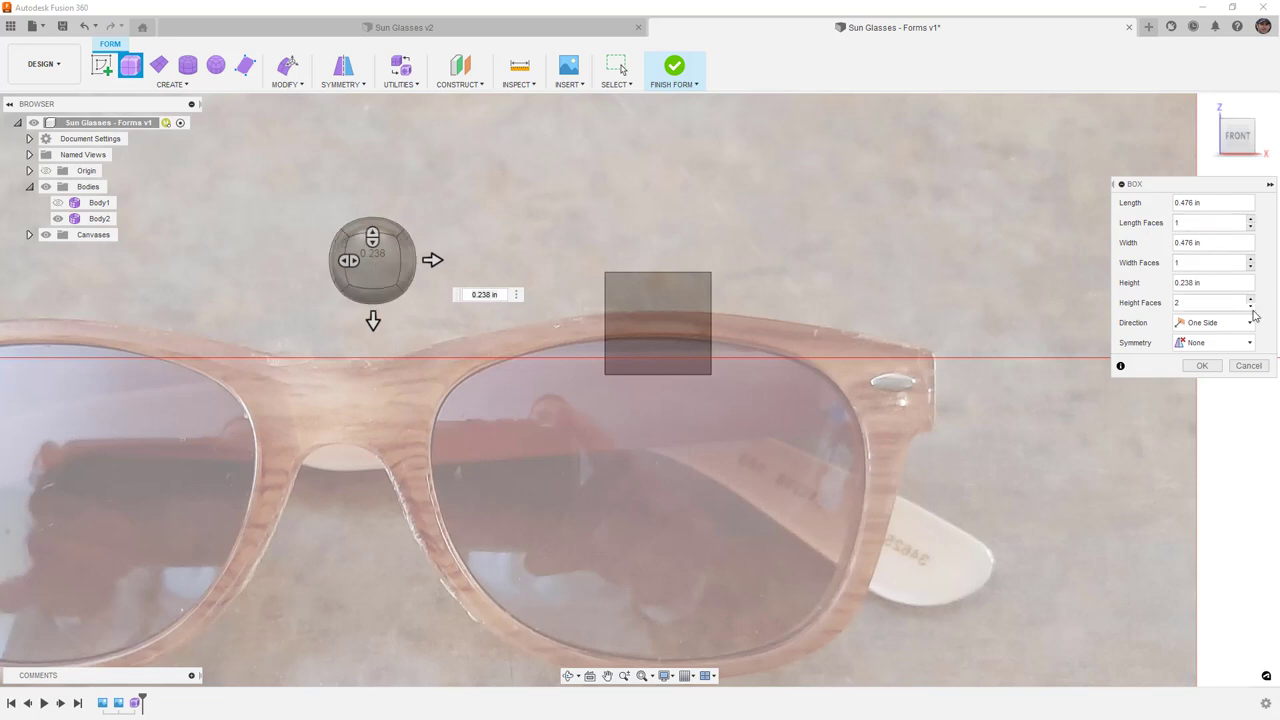
click(1251, 307)
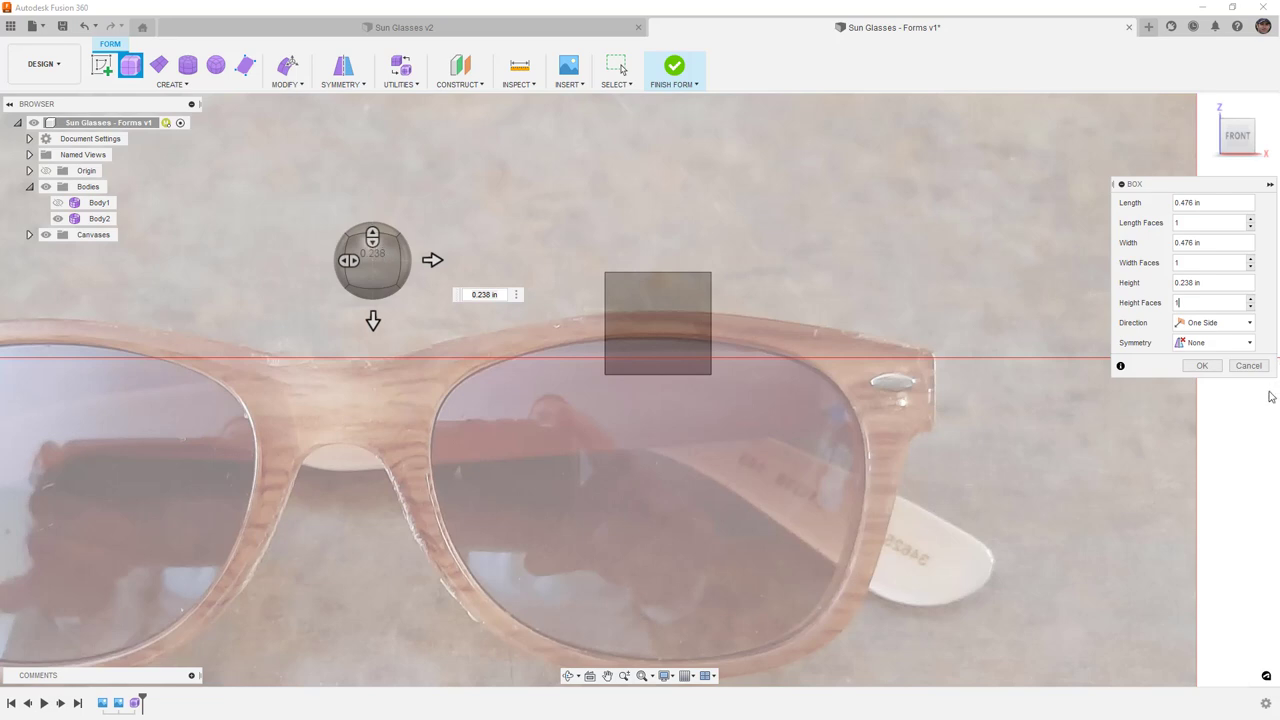
key(Return)
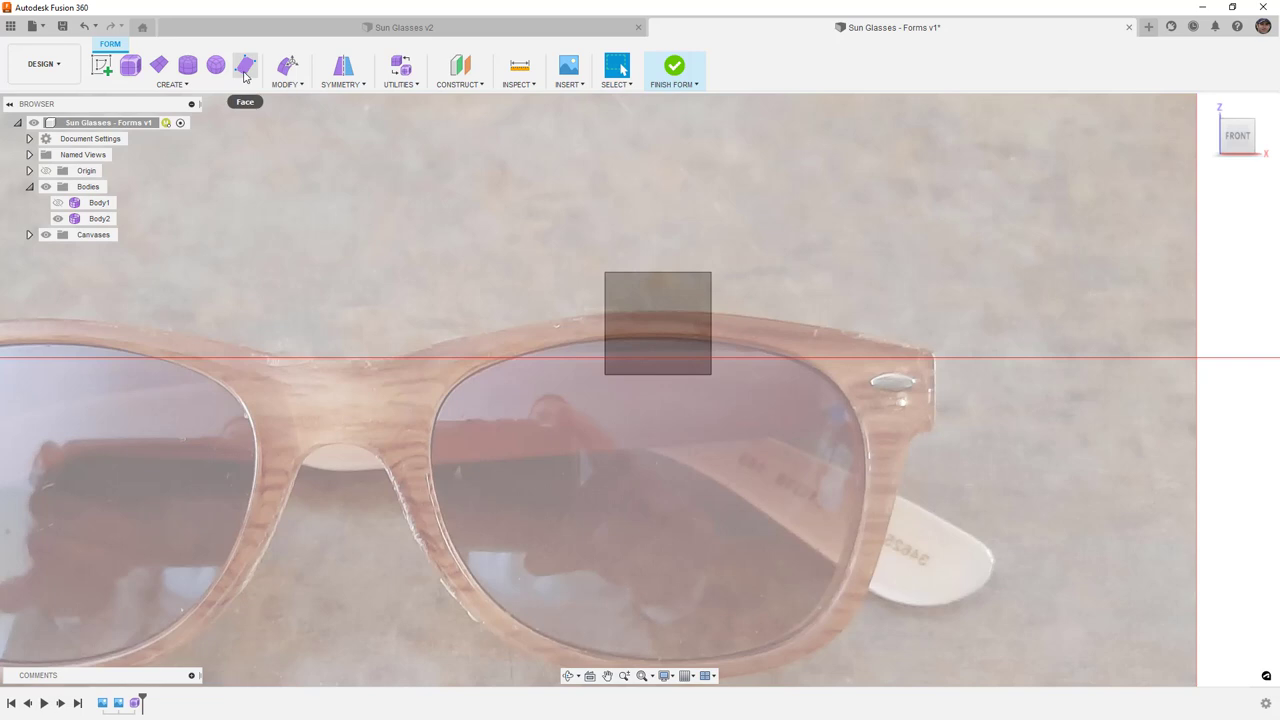
Step: Flatten the box by moving its top edges down, then up 0.20 in, and finish the form edit
click(287, 68)
drag(566, 258, 830, 324)
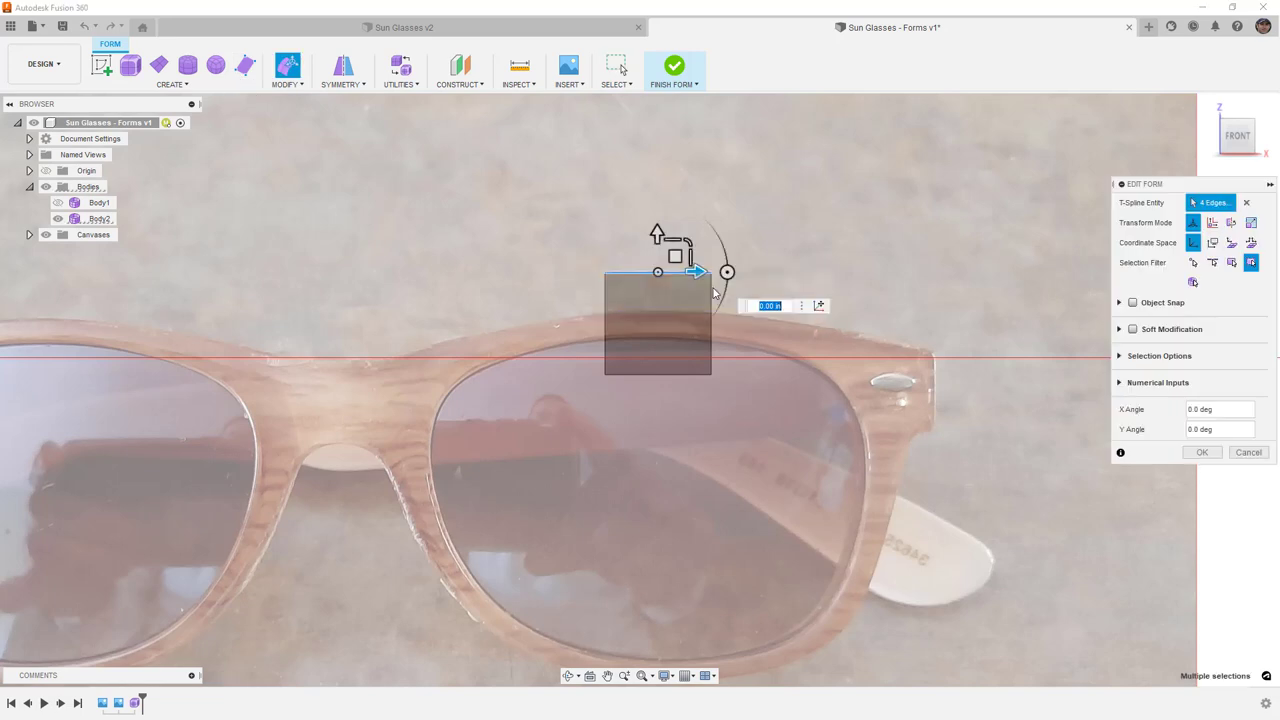
drag(657, 233, 658, 277)
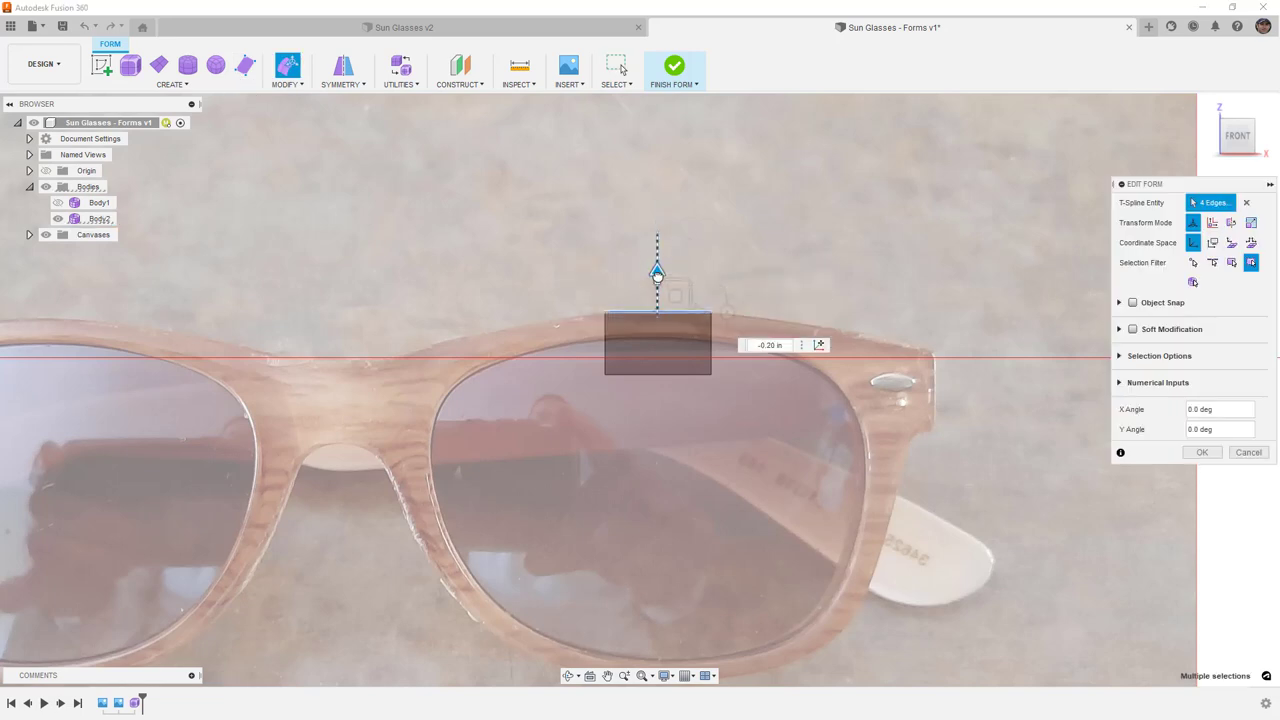
drag(757, 400, 735, 390)
drag(656, 336, 662, 305)
scroll(662, 310, up, 5)
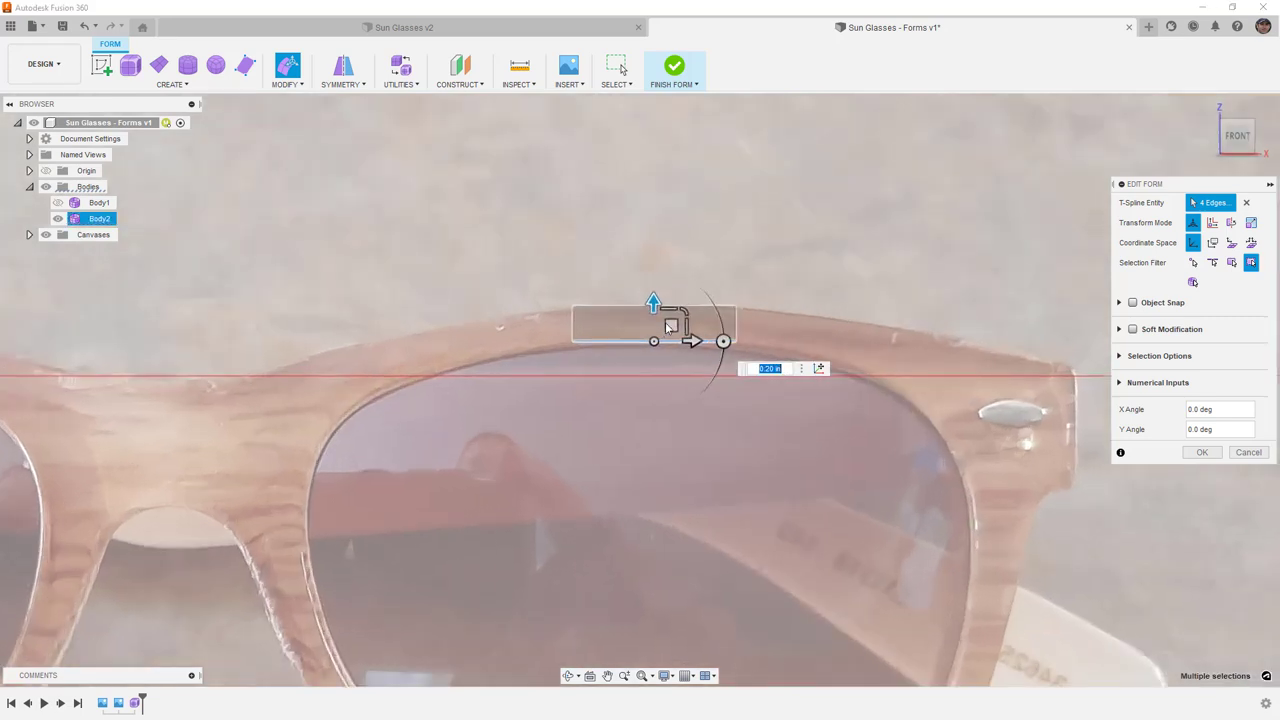
scroll(610, 344, down, 5)
shift+middle_drag(827, 328, 794, 361)
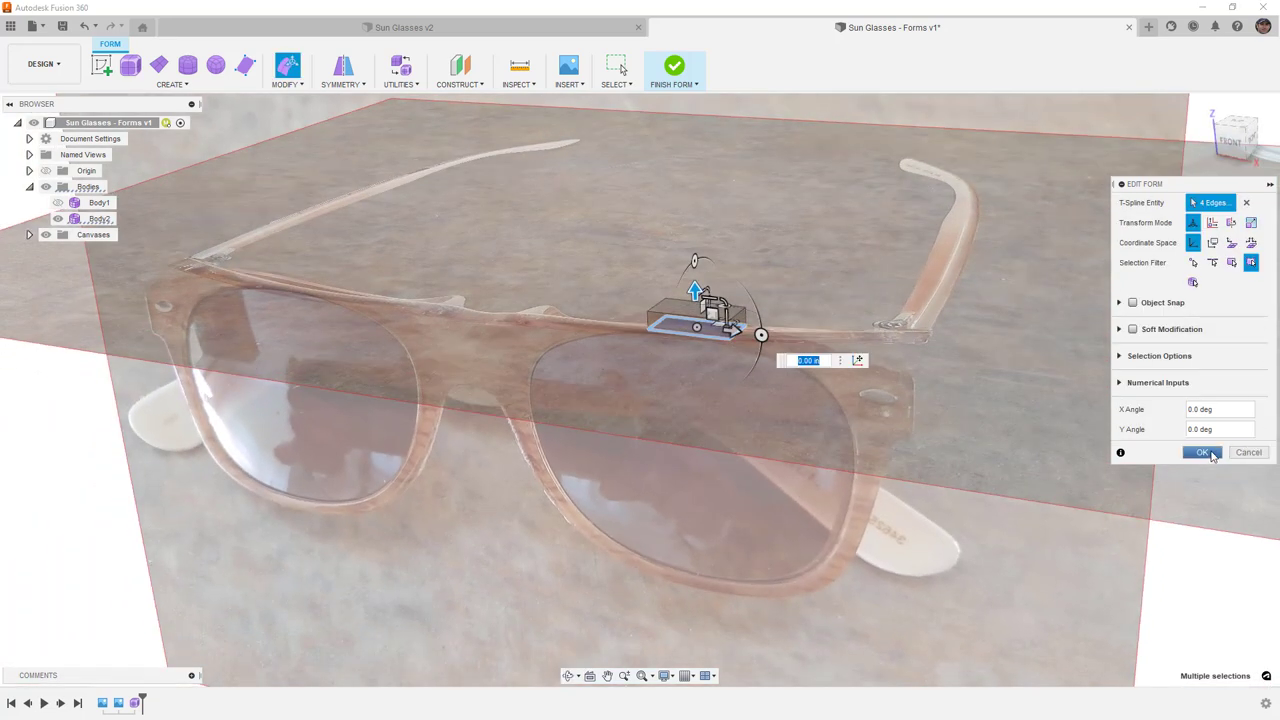
click(1209, 453)
Step: Hide the sunglasses reference photos
scroll(738, 334, up, 1)
scroll(738, 334, up, 1)
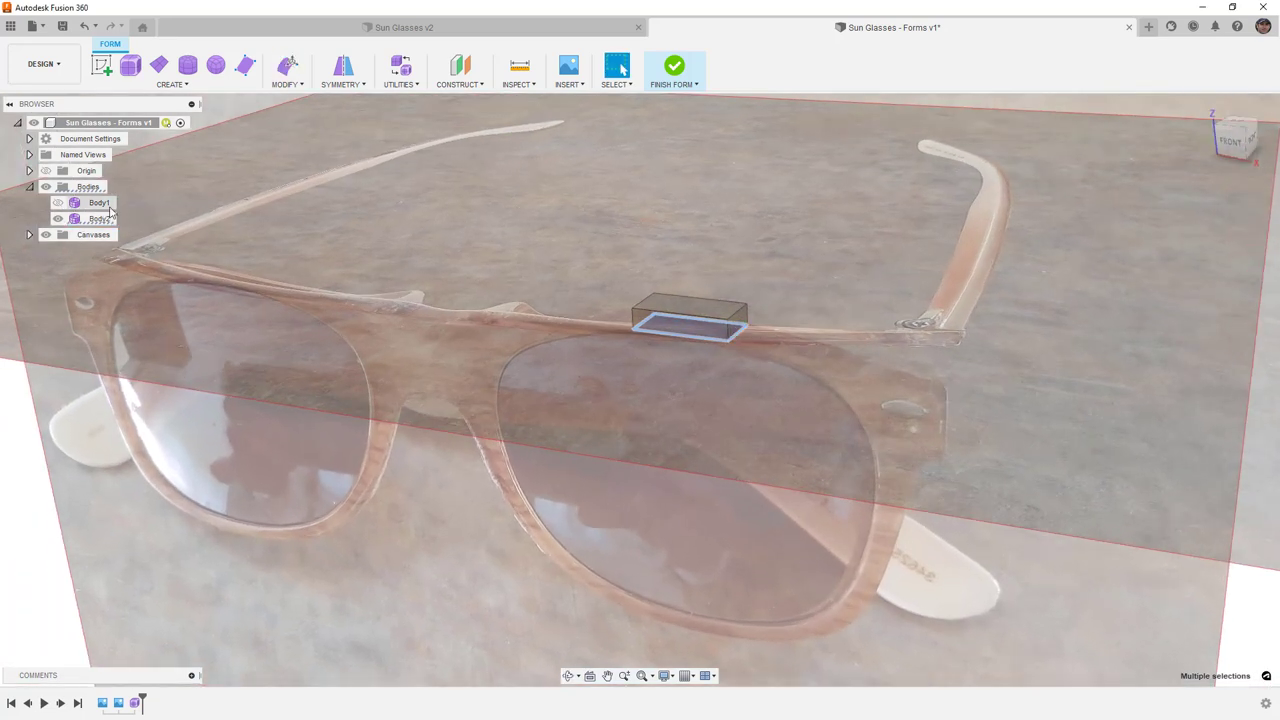
click(46, 235)
scroll(700, 332, up, 1)
Step: Inspect the flattened box from a few angles, leaving nothing selected
click(800, 328)
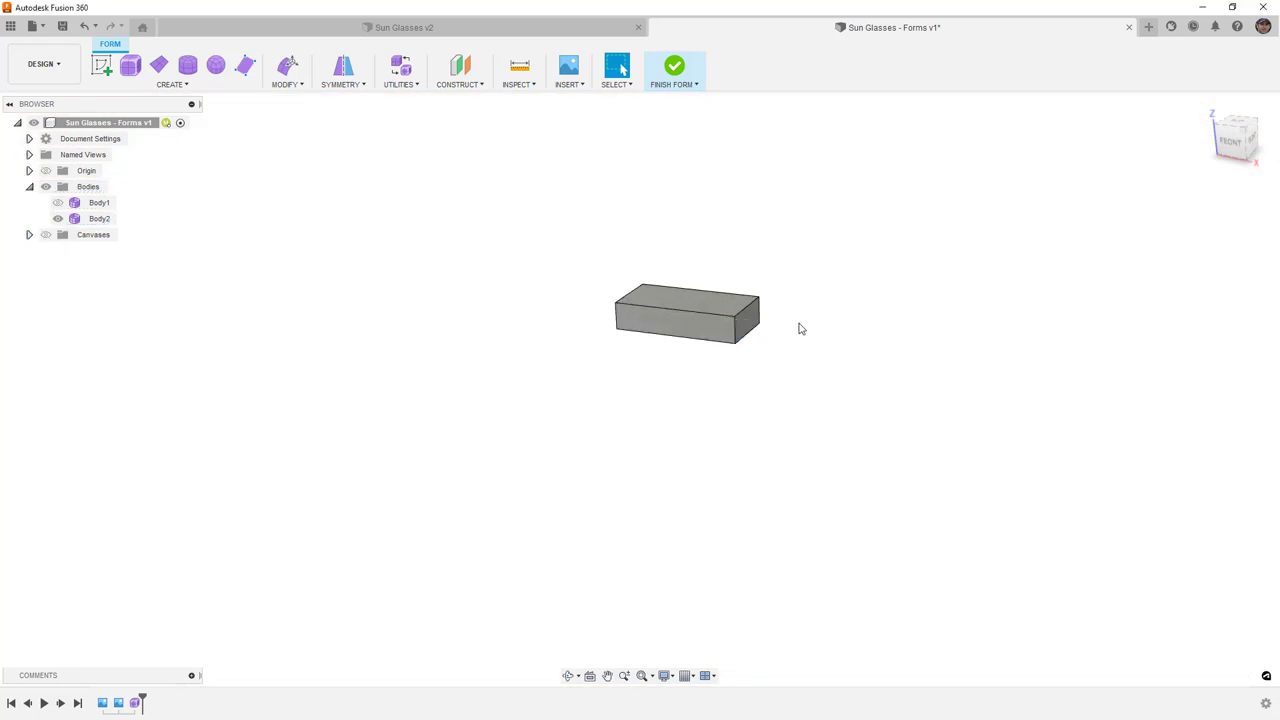
scroll(794, 329, up, 1)
click(742, 323)
click(822, 267)
shift+middle_drag(608, 314, 642, 349)
click(745, 320)
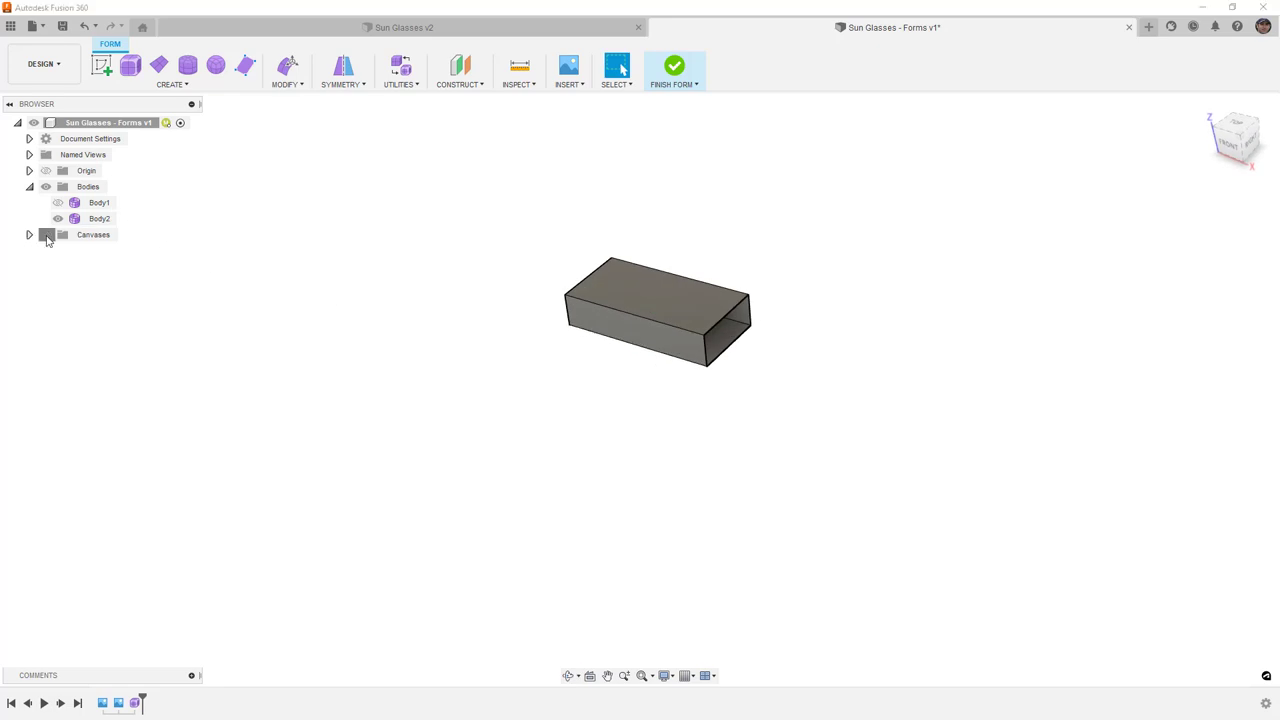
Step: Show the reference photos again and, in top view, move the whole box over the bridge
click(45, 234)
shift+middle_drag(399, 255, 408, 284)
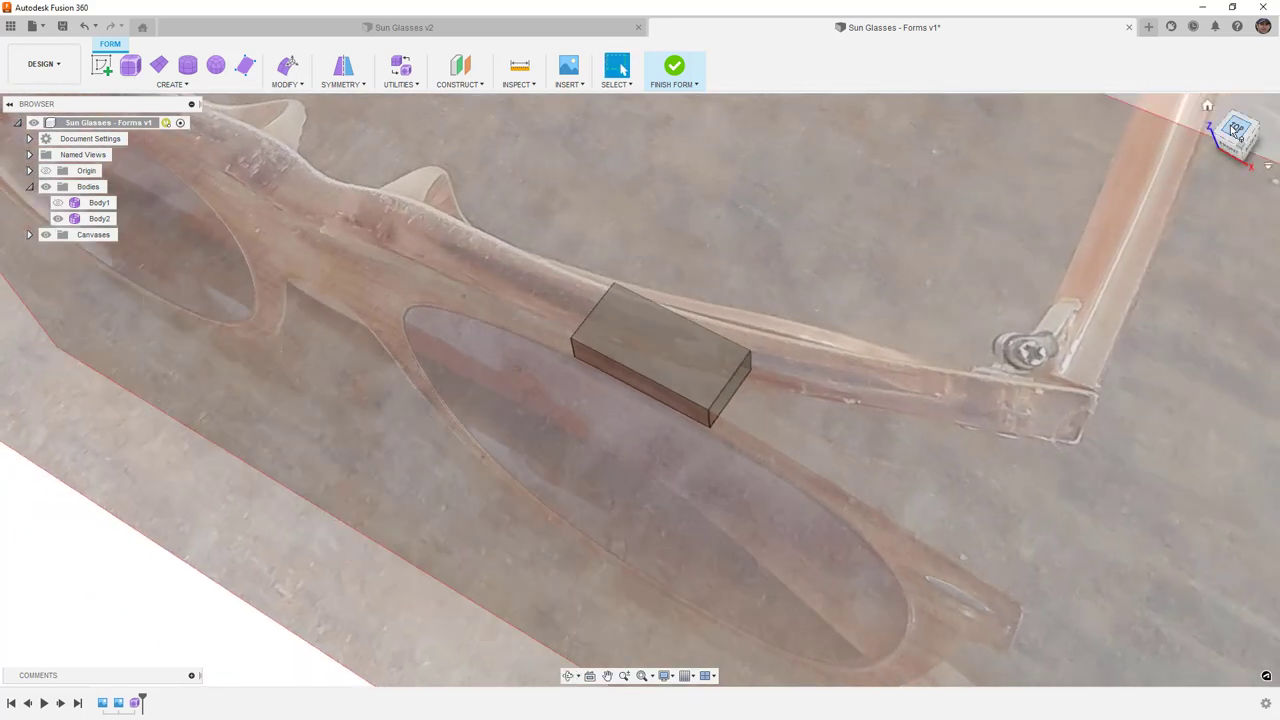
click(1237, 128)
scroll(737, 191, down, 3)
middle_drag(736, 194, 757, 472)
scroll(705, 365, up, 1)
click(286, 66)
drag(451, 251, 766, 447)
drag(632, 338, 641, 308)
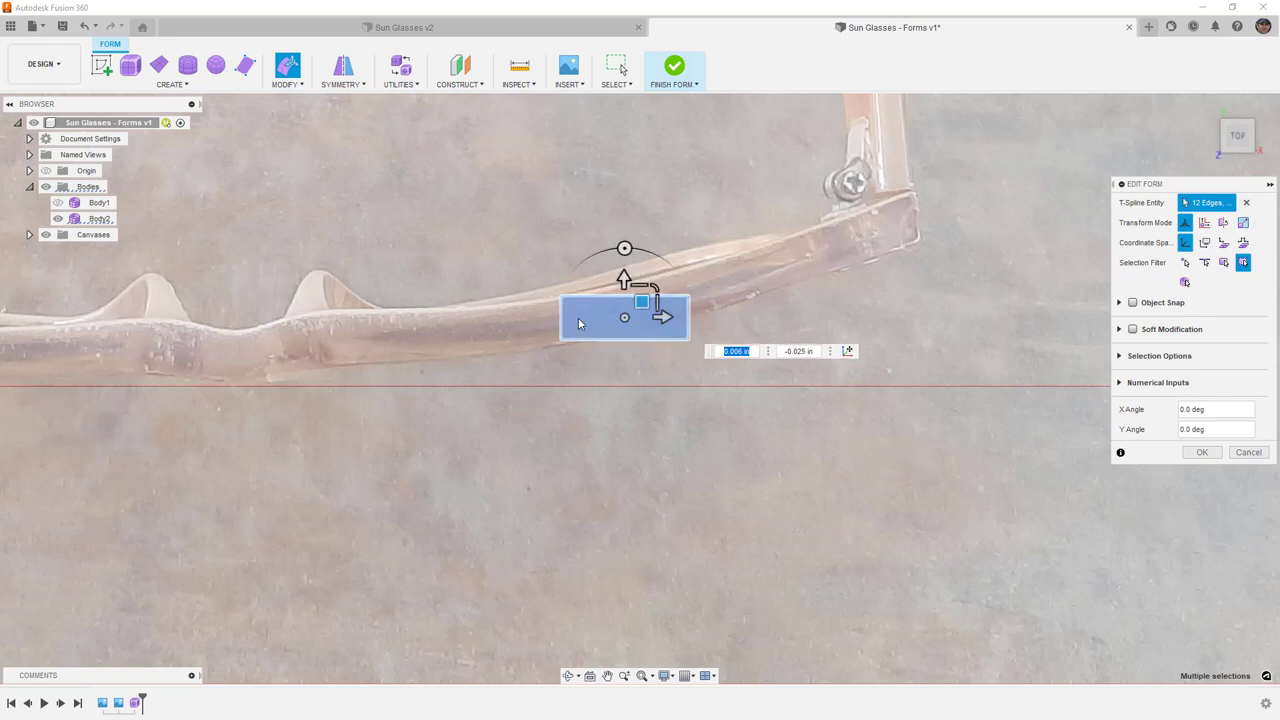
Step: In top view, move the box's right and left end edges to follow the frame's brow
click(689, 315)
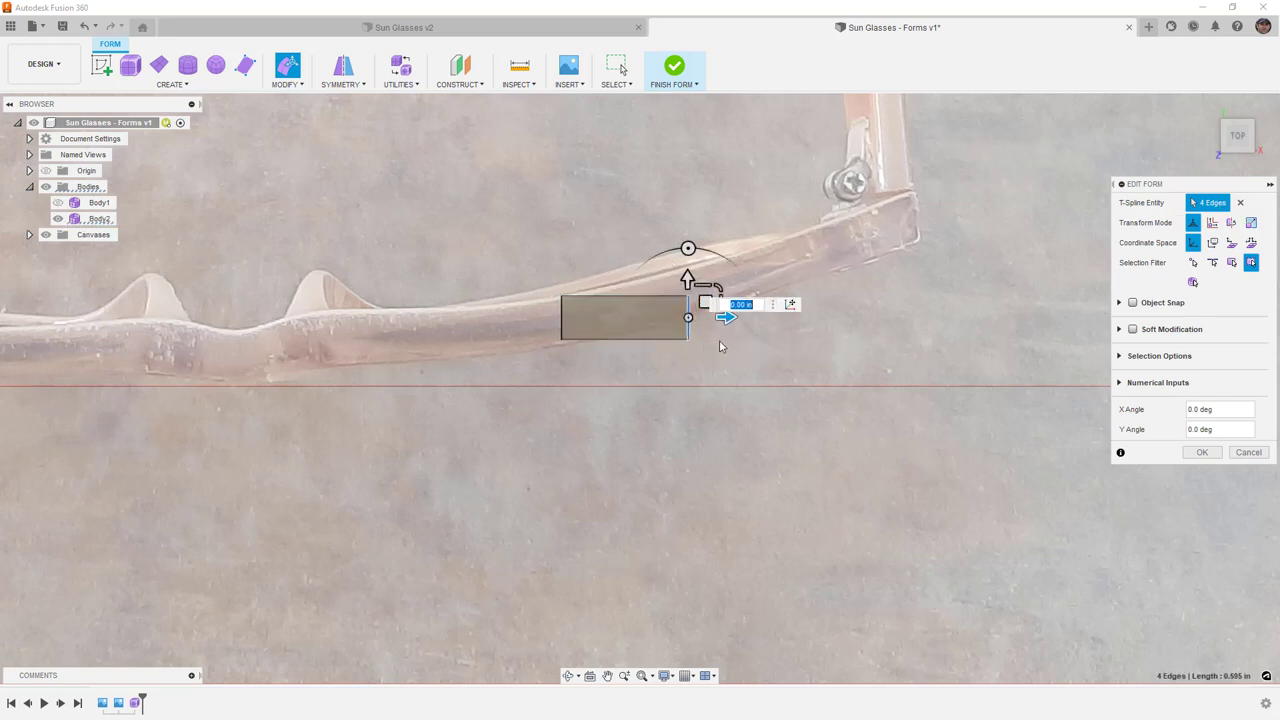
middle_drag(719, 346, 704, 336)
drag(689, 290, 693, 265)
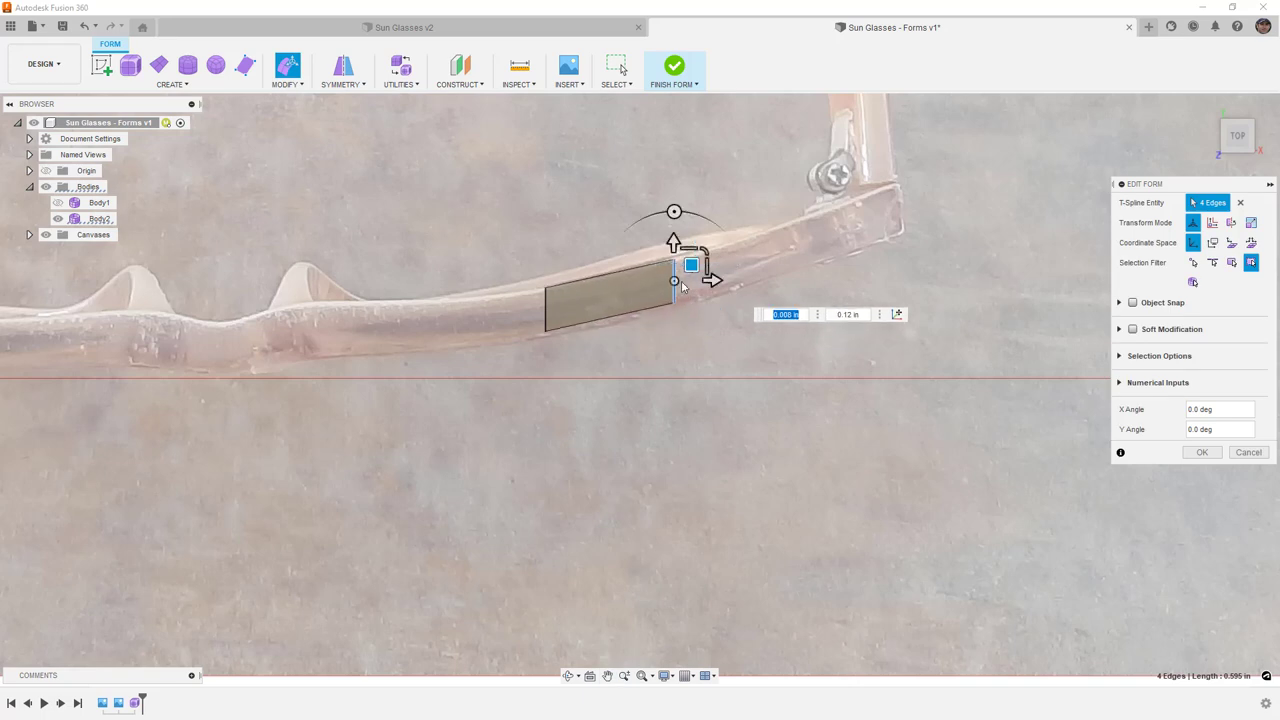
double_click(546, 304)
drag(562, 294, 562, 294)
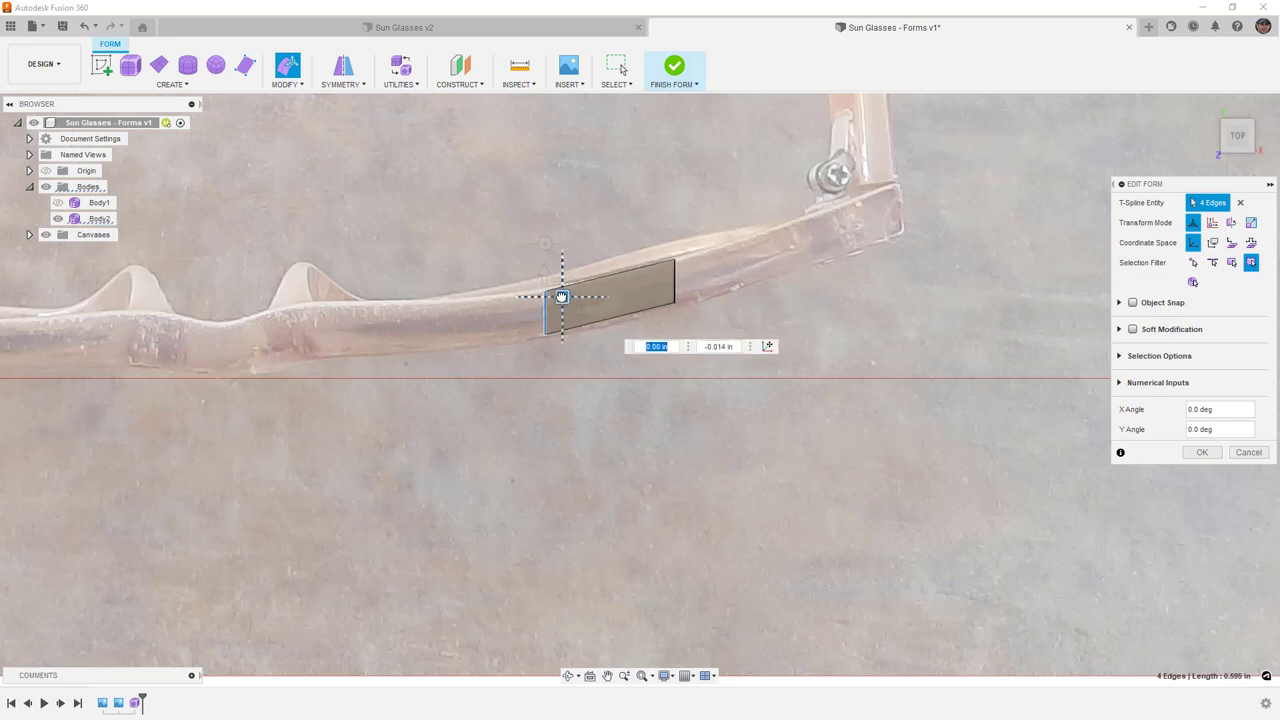
Step: In front view, lower the right end edge loop by about 0.012 in to match the brow
shift+middle_drag(603, 426, 608, 470)
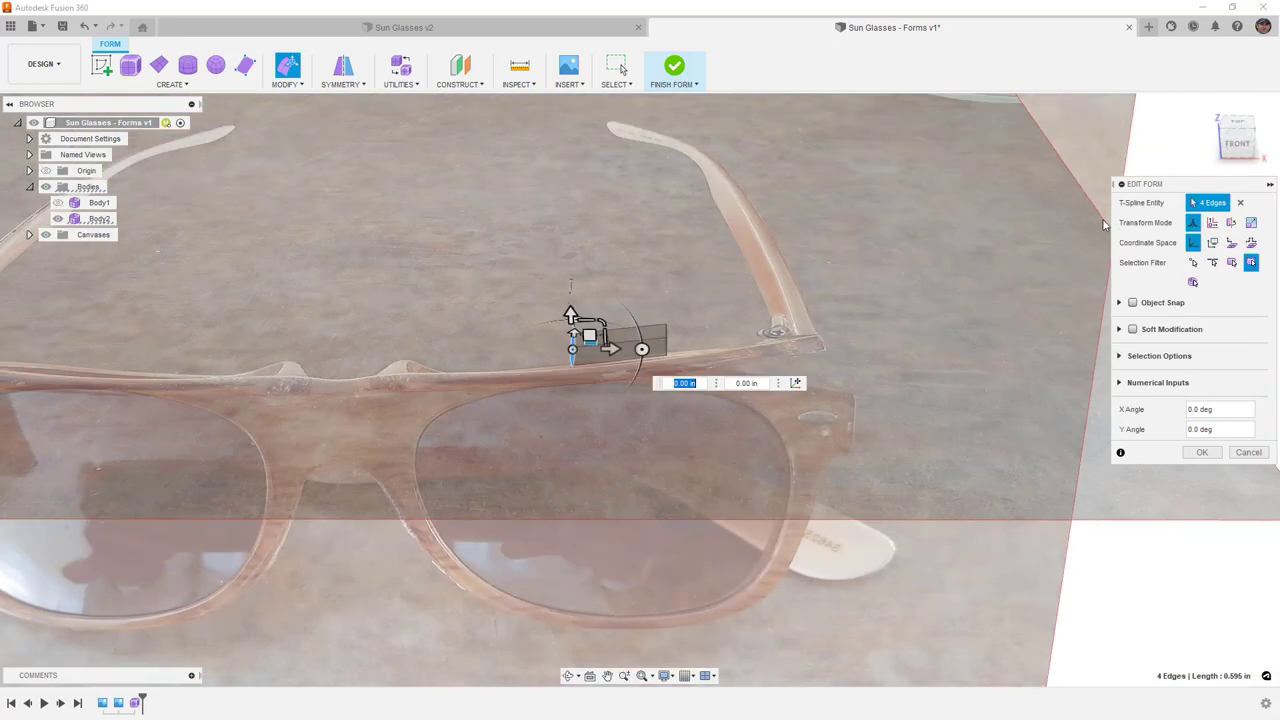
click(1237, 145)
middle_drag(877, 447, 907, 287)
scroll(722, 471, up, 2)
double_click(669, 437)
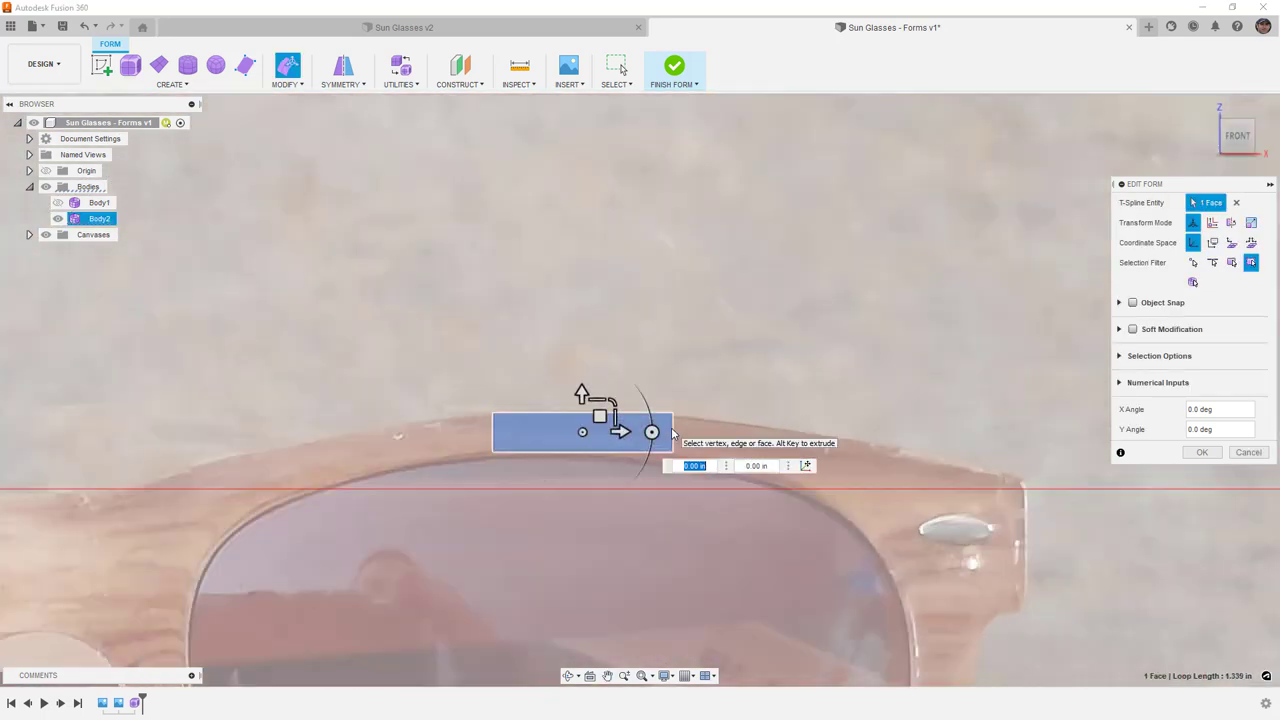
double_click(672, 436)
drag(684, 420, 684, 422)
scroll(639, 355, down, 2)
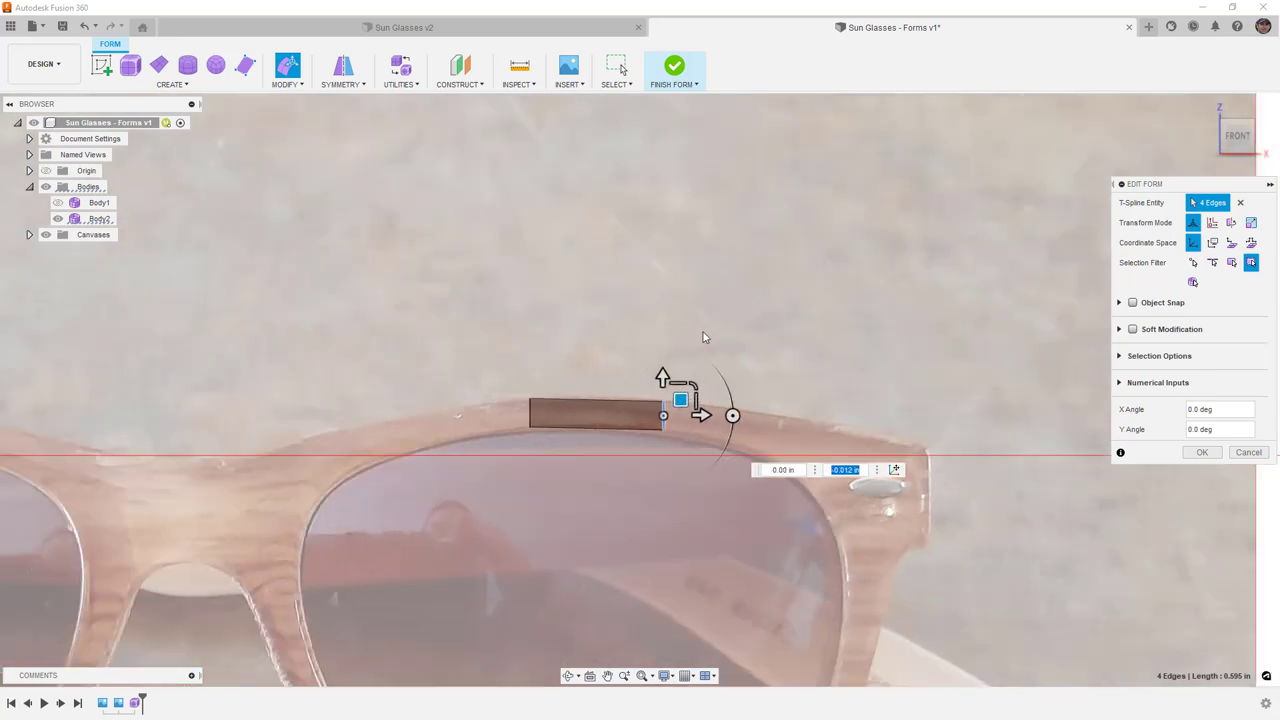
click(776, 318)
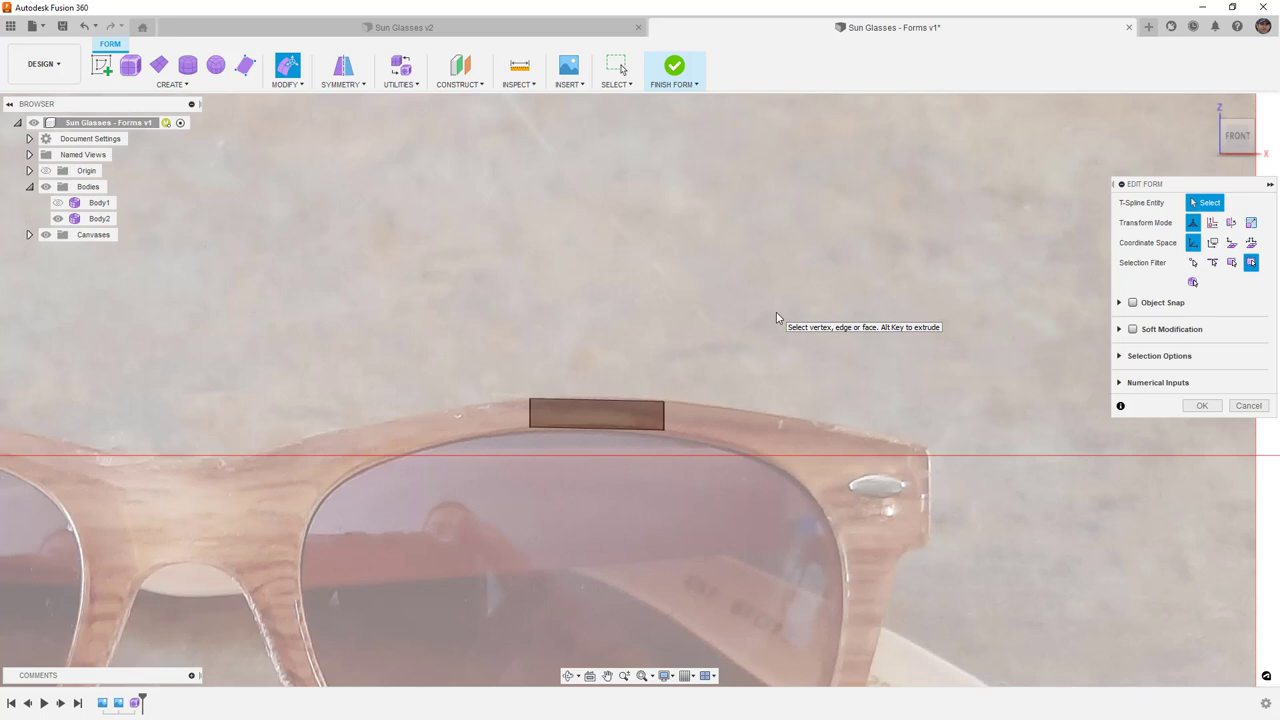
Step: Extrude a new segment along the brow, shrink it, and stretch the next end toward the outer corner
double_click(665, 417)
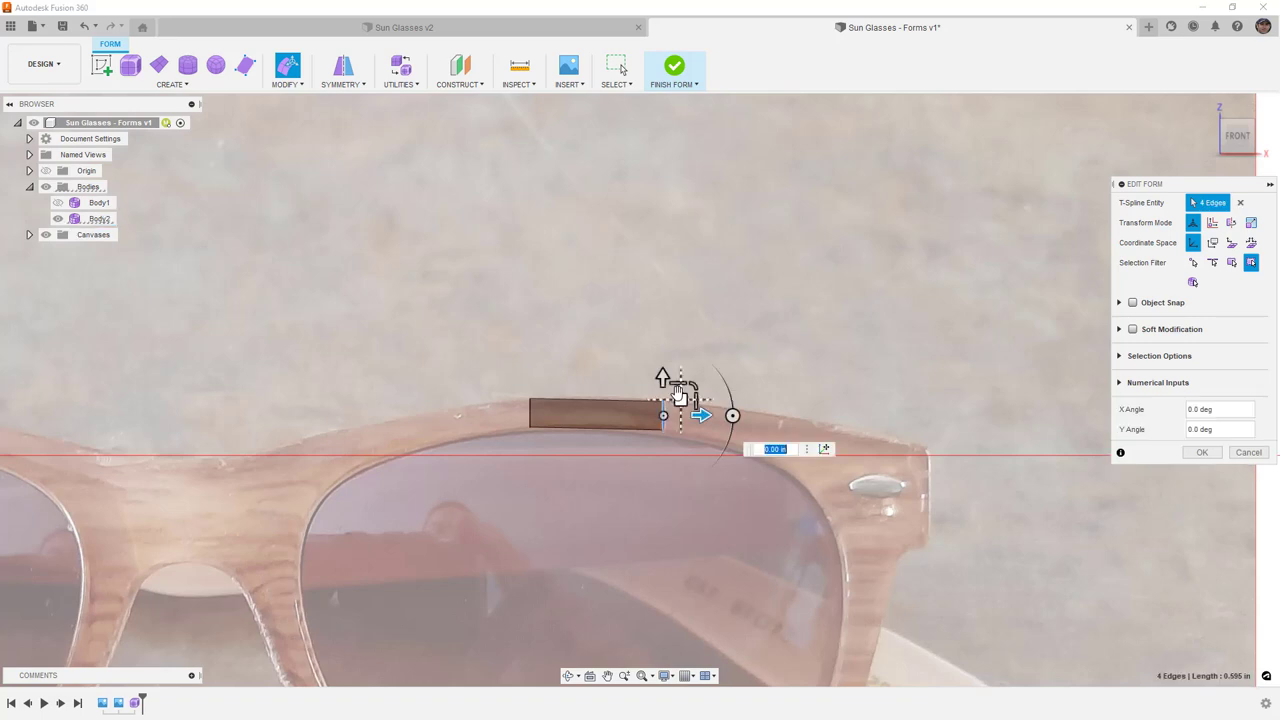
alt+drag(681, 399, 831, 469)
drag(799, 409, 790, 420)
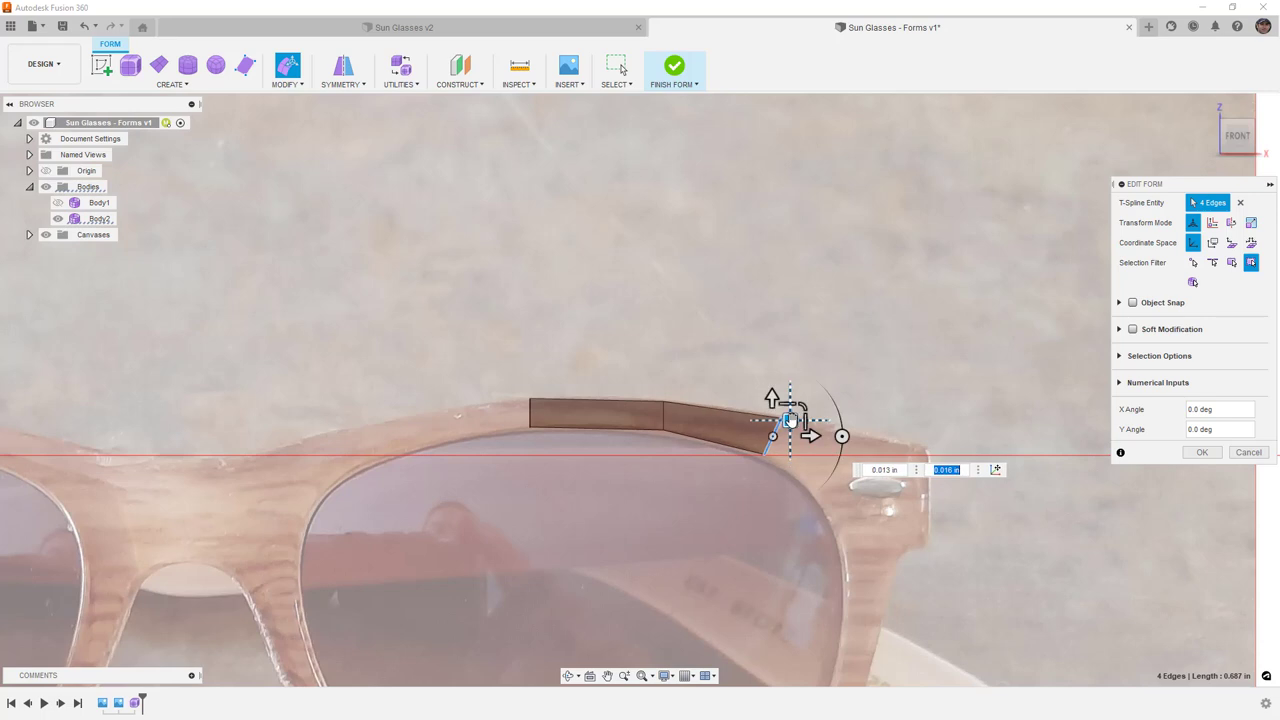
click(803, 346)
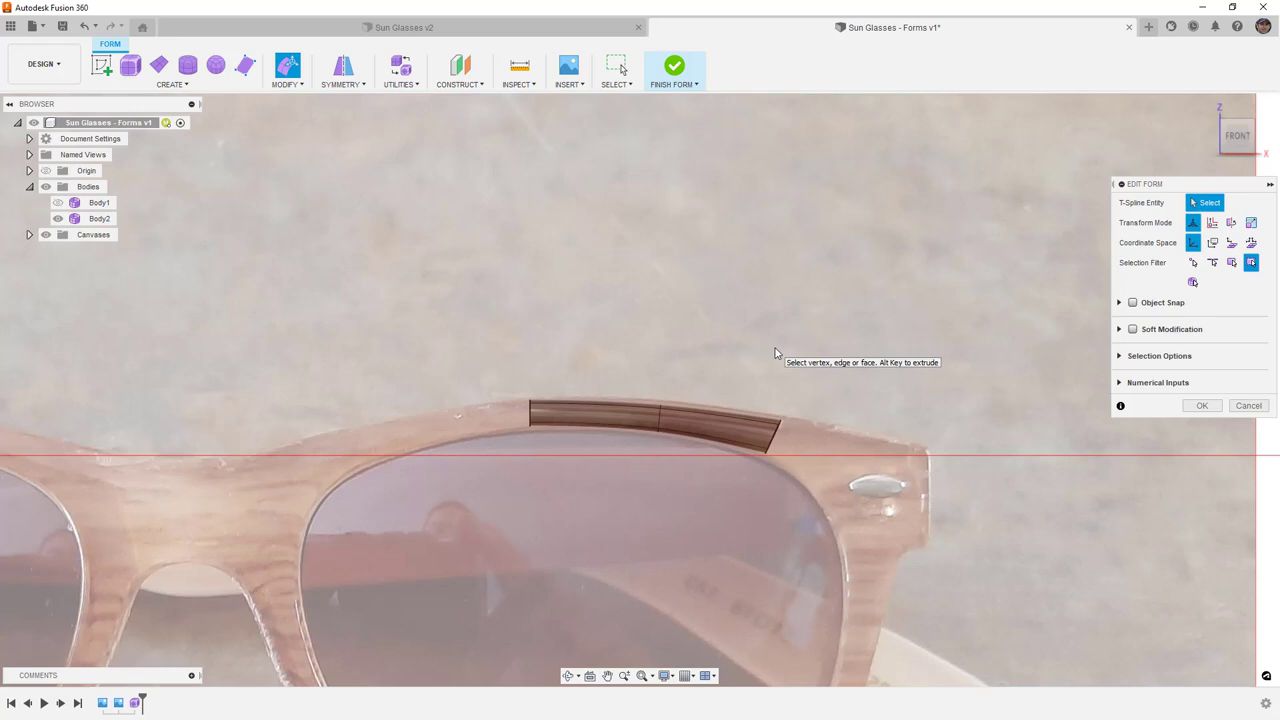
double_click(776, 441)
drag(790, 420, 912, 556)
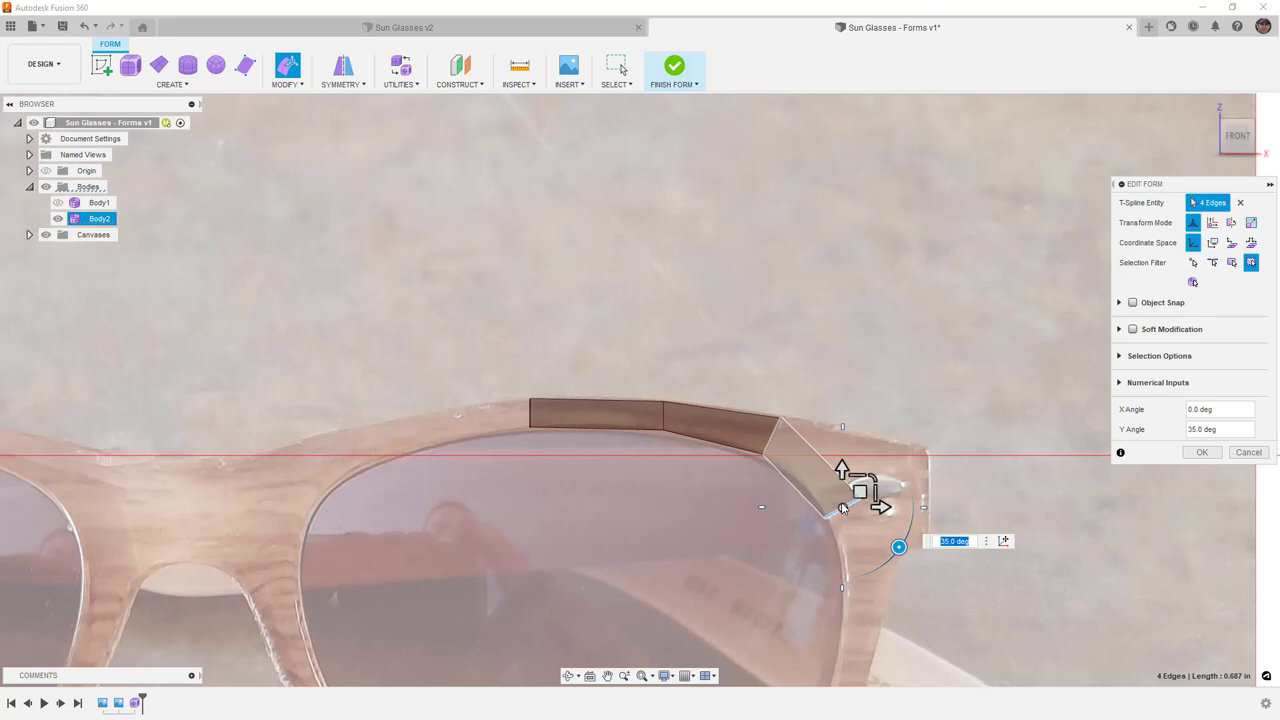
Step: Bring the end edges around the lens's outer top corner and down its side, pivoting at the corner vertex
drag(860, 487, 852, 465)
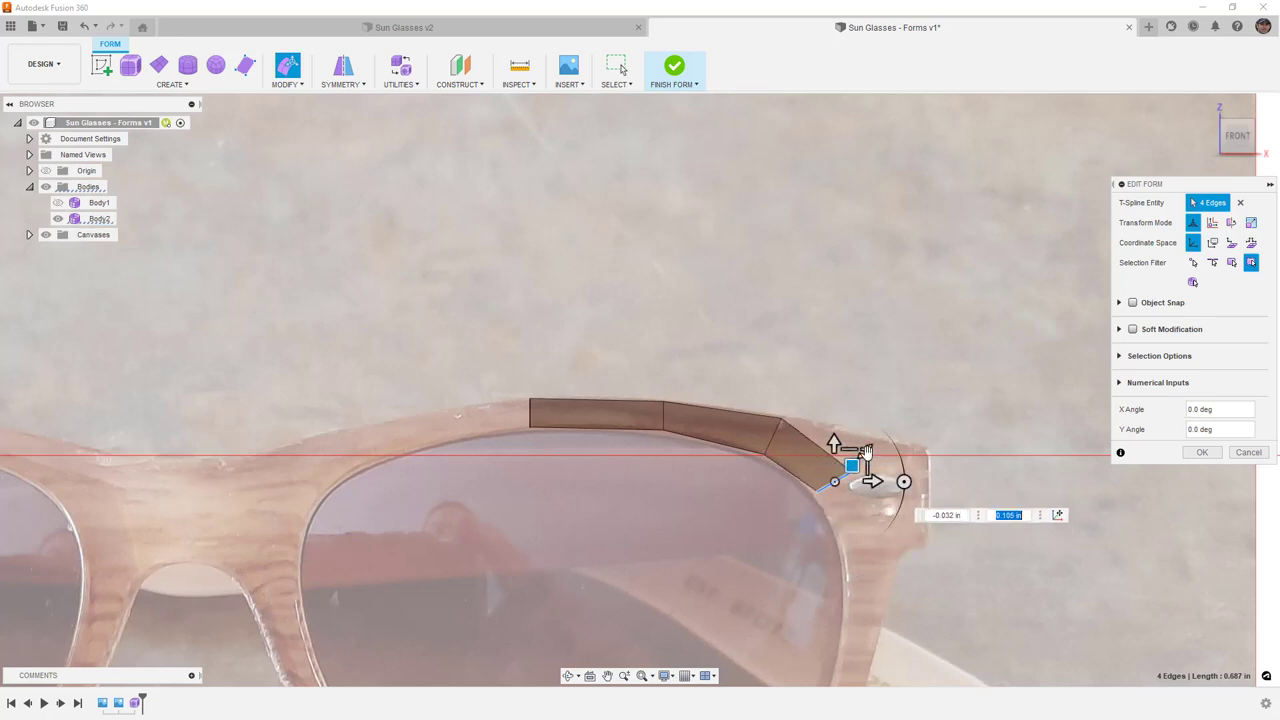
drag(860, 468, 886, 434)
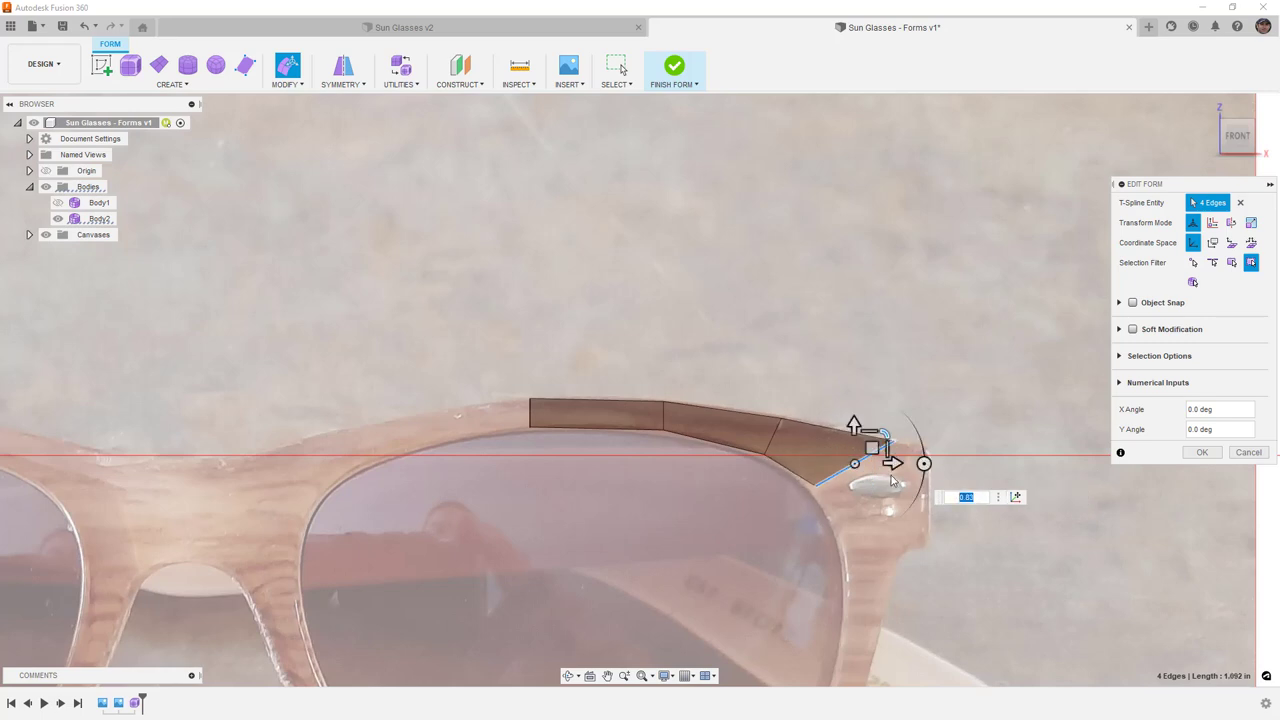
drag(873, 447, 945, 574)
drag(901, 519, 885, 521)
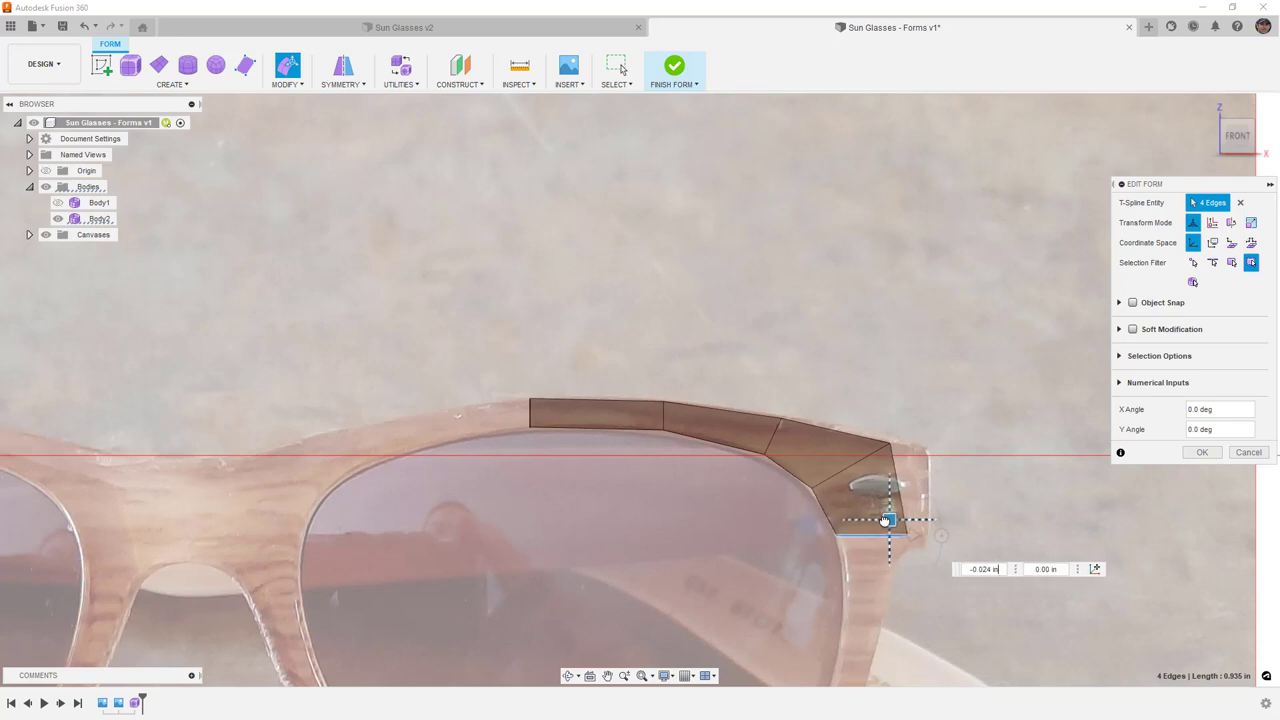
middle_drag(885, 520, 888, 342)
drag(888, 342, 880, 406)
click(1088, 454)
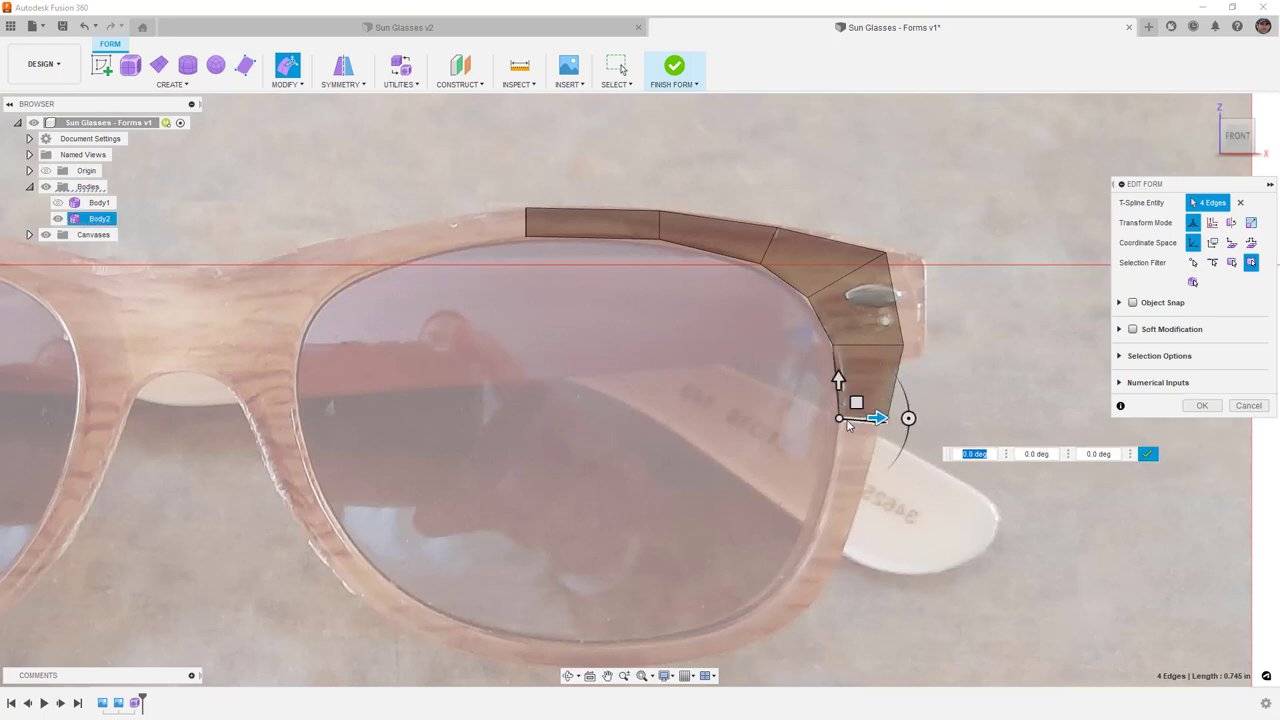
Step: Wrap the strip down the lens's outer side and along its bottom toward the nose, then switch to four viewports
click(1189, 454)
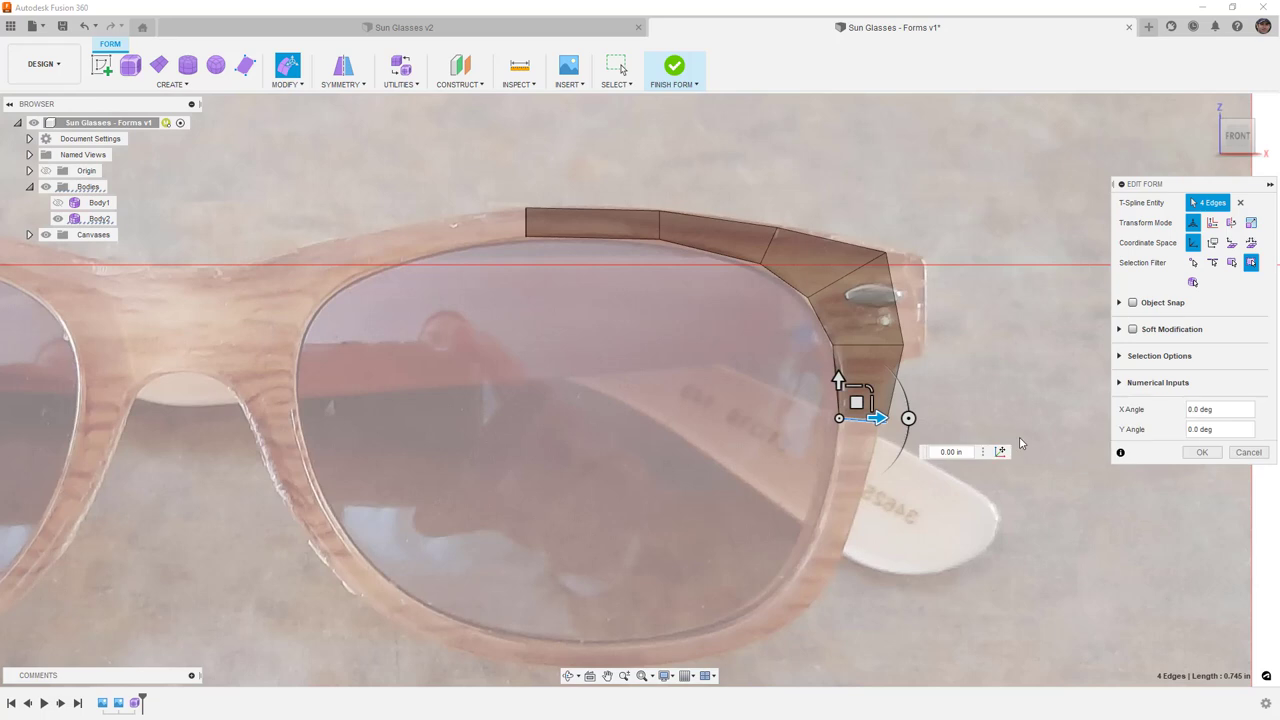
drag(856, 403, 845, 487)
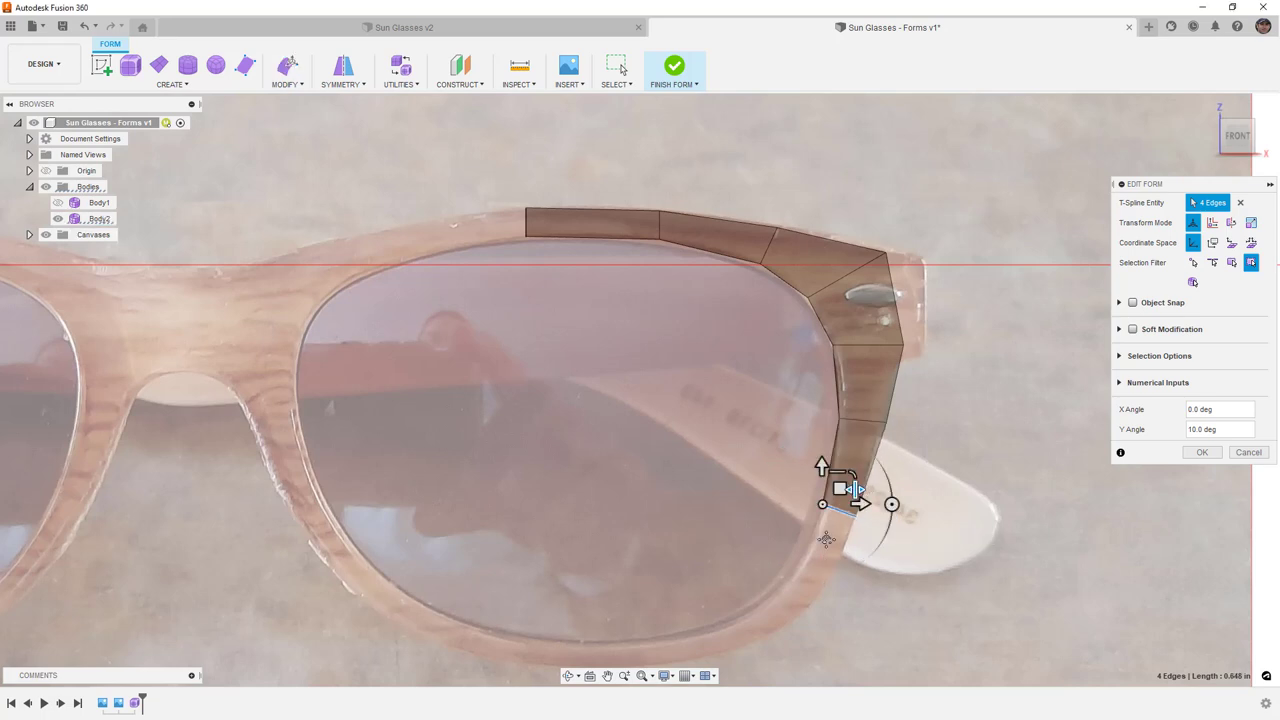
middle_drag(845, 487, 872, 405)
drag(872, 405, 862, 503)
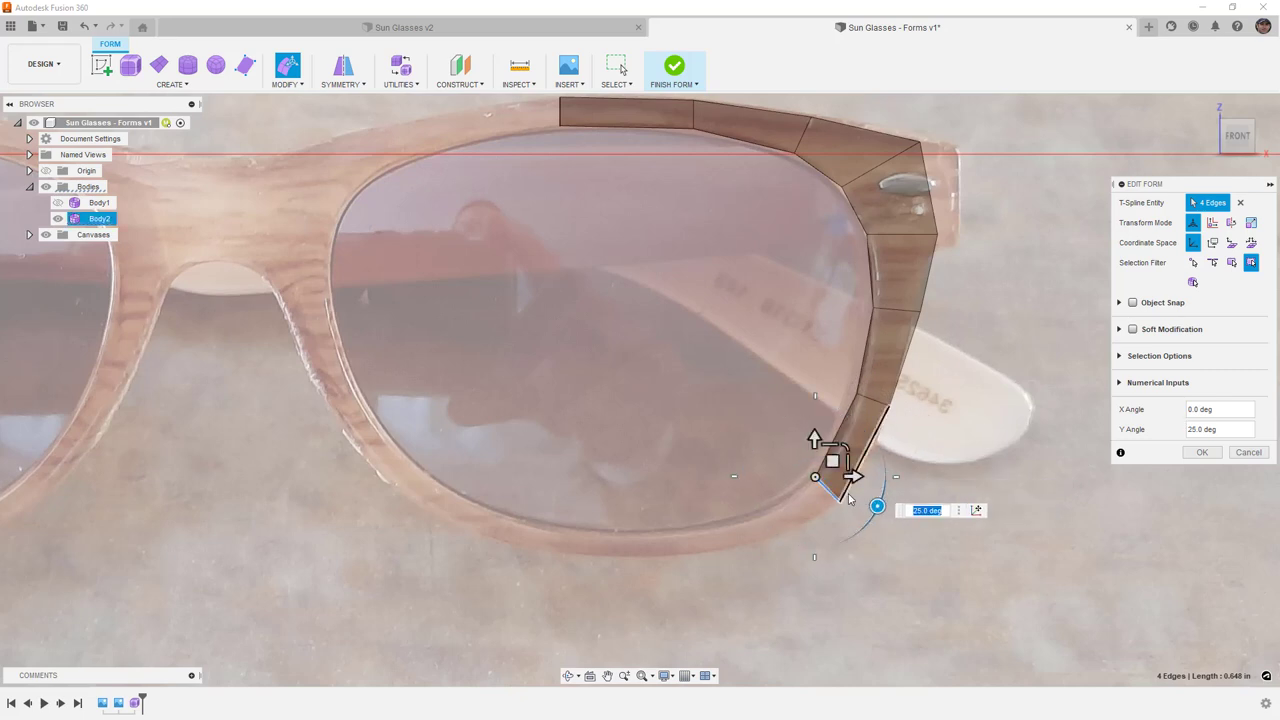
drag(847, 448, 784, 548)
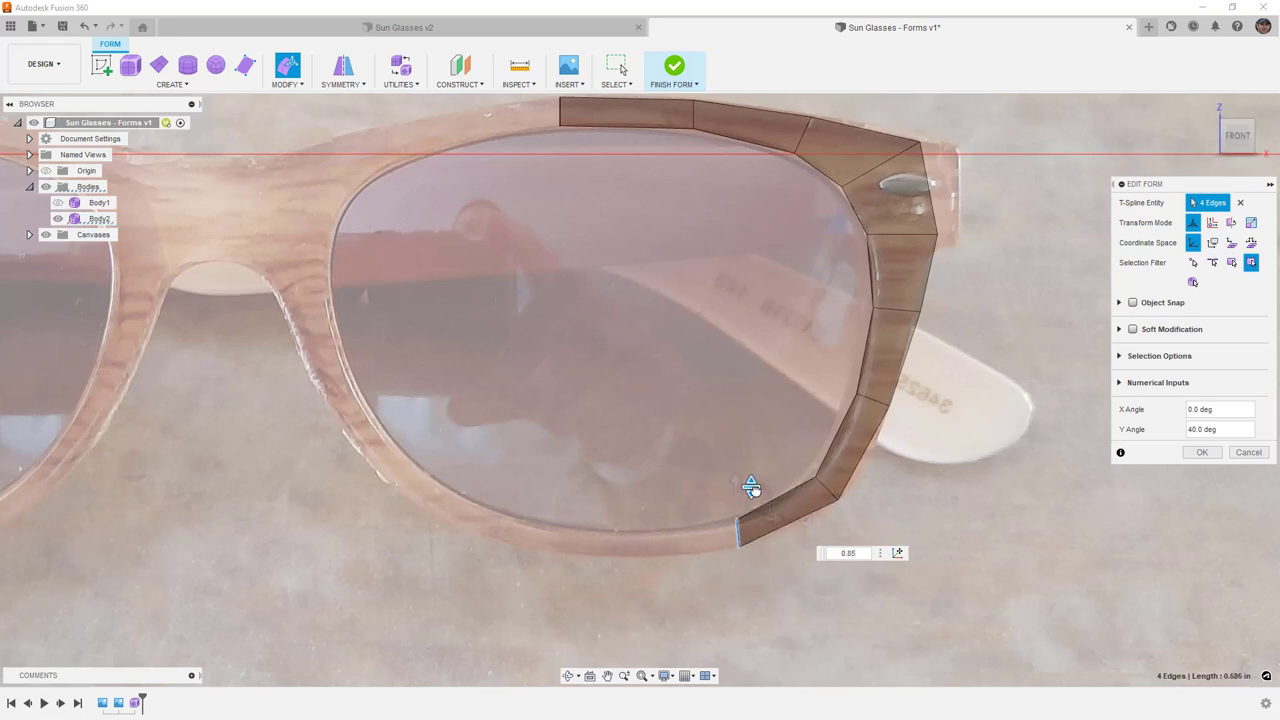
drag(754, 506, 551, 534)
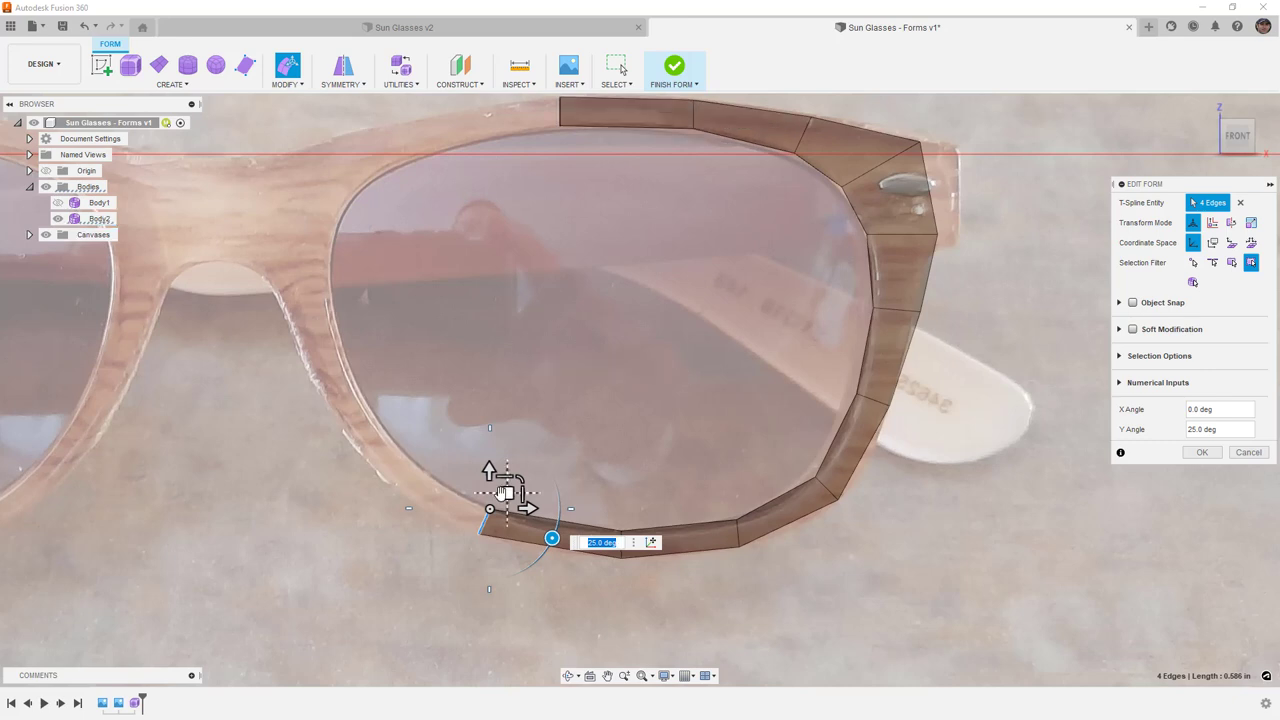
drag(505, 490, 463, 478)
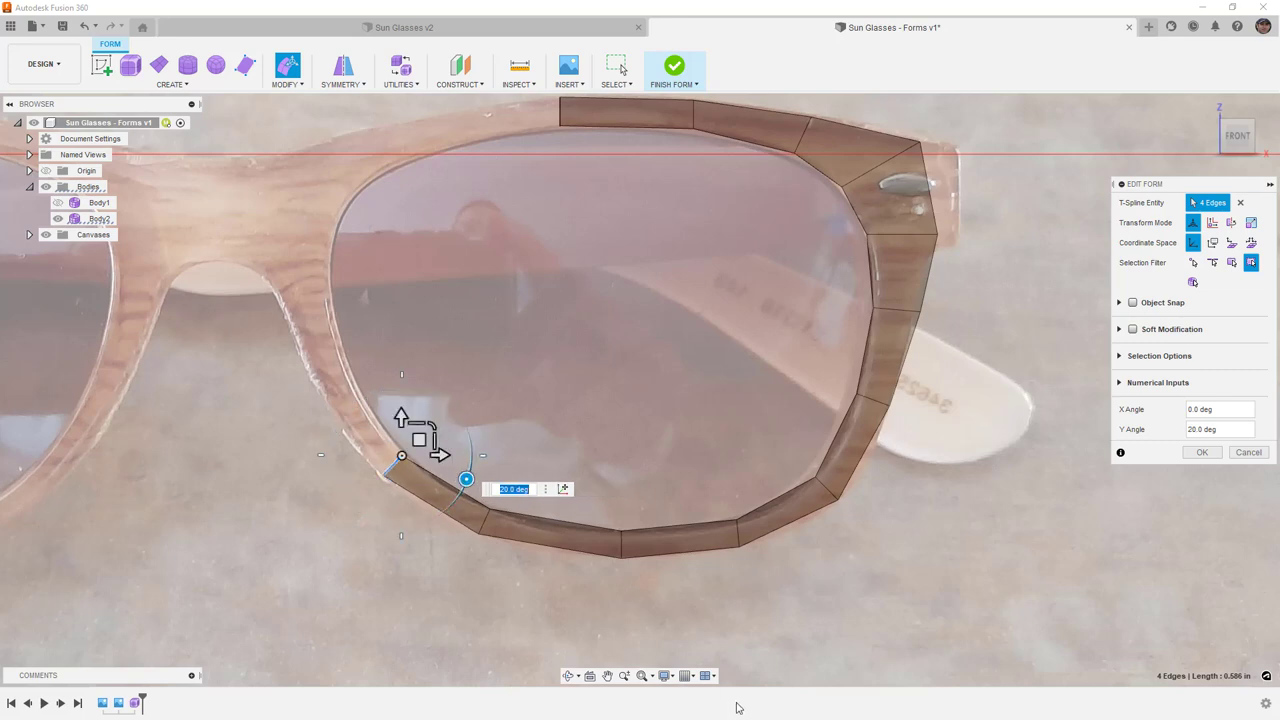
click(714, 677)
click(846, 694)
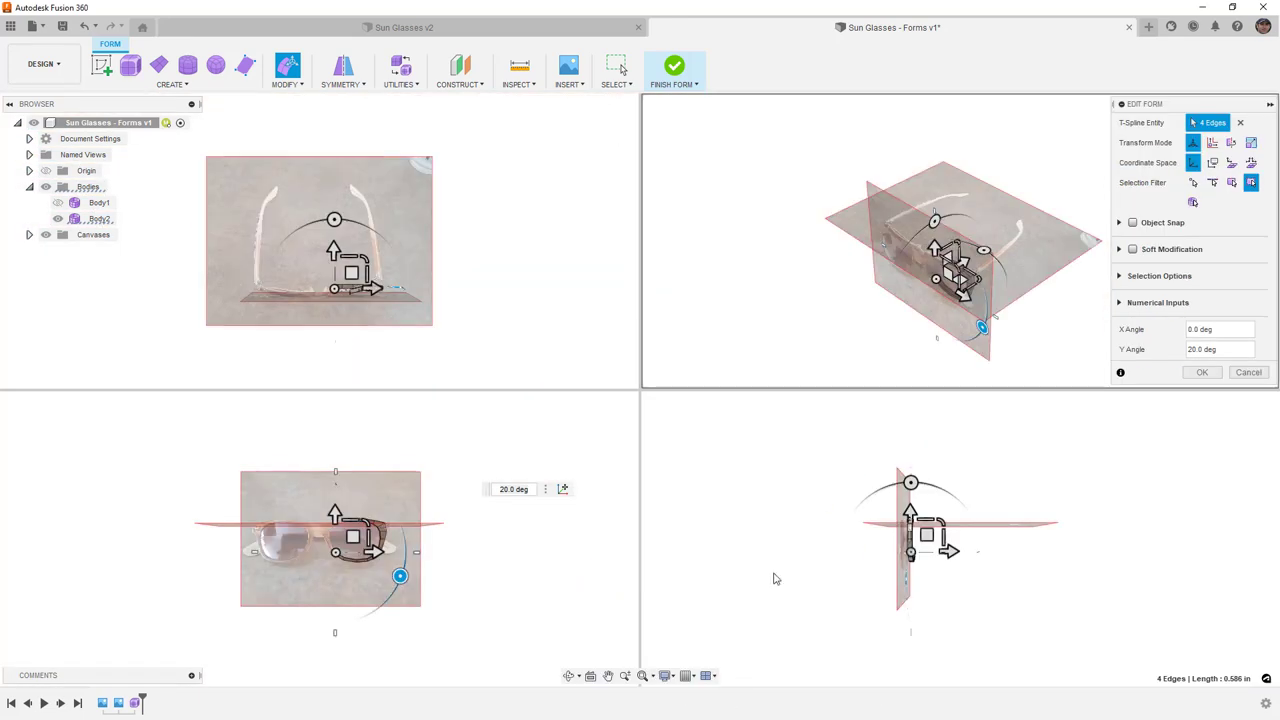
Step: In the side viewport, lower the first edge loops along the rim to match the photo
scroll(340, 562, up, 5)
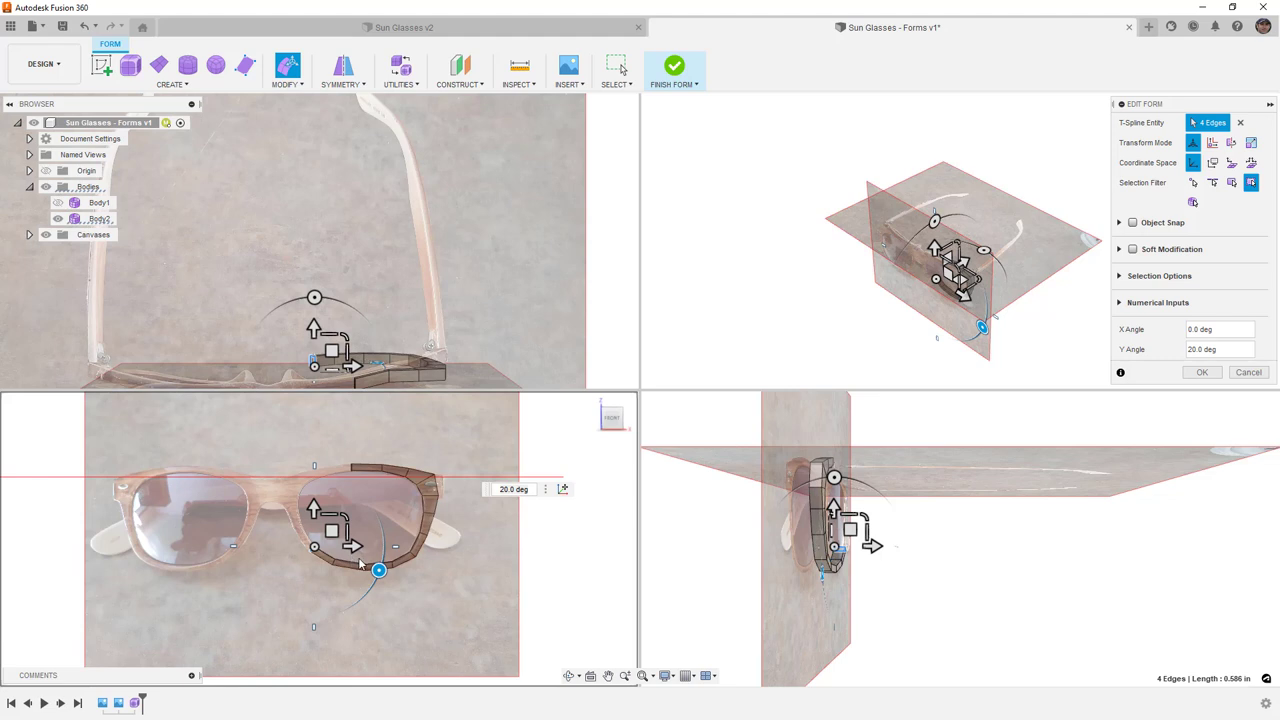
scroll(360, 306, up, 3)
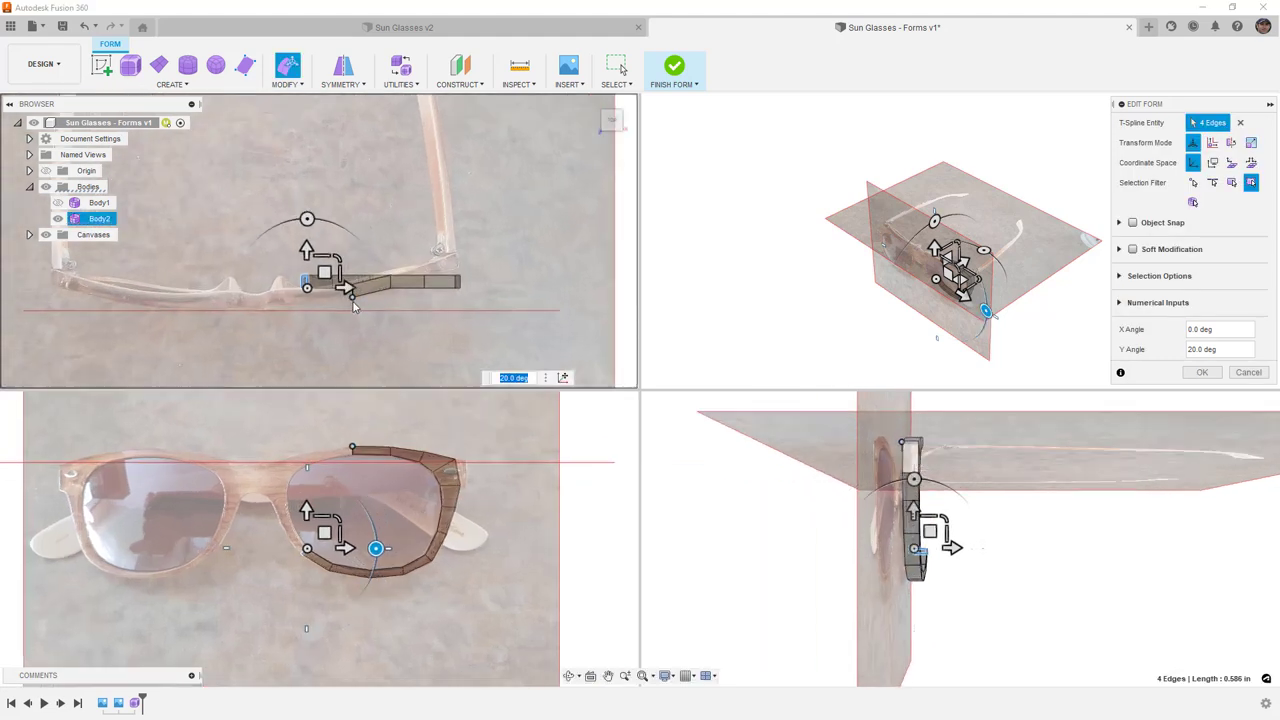
scroll(281, 272, up, 2)
drag(305, 253, 308, 295)
key(ctrl+z)
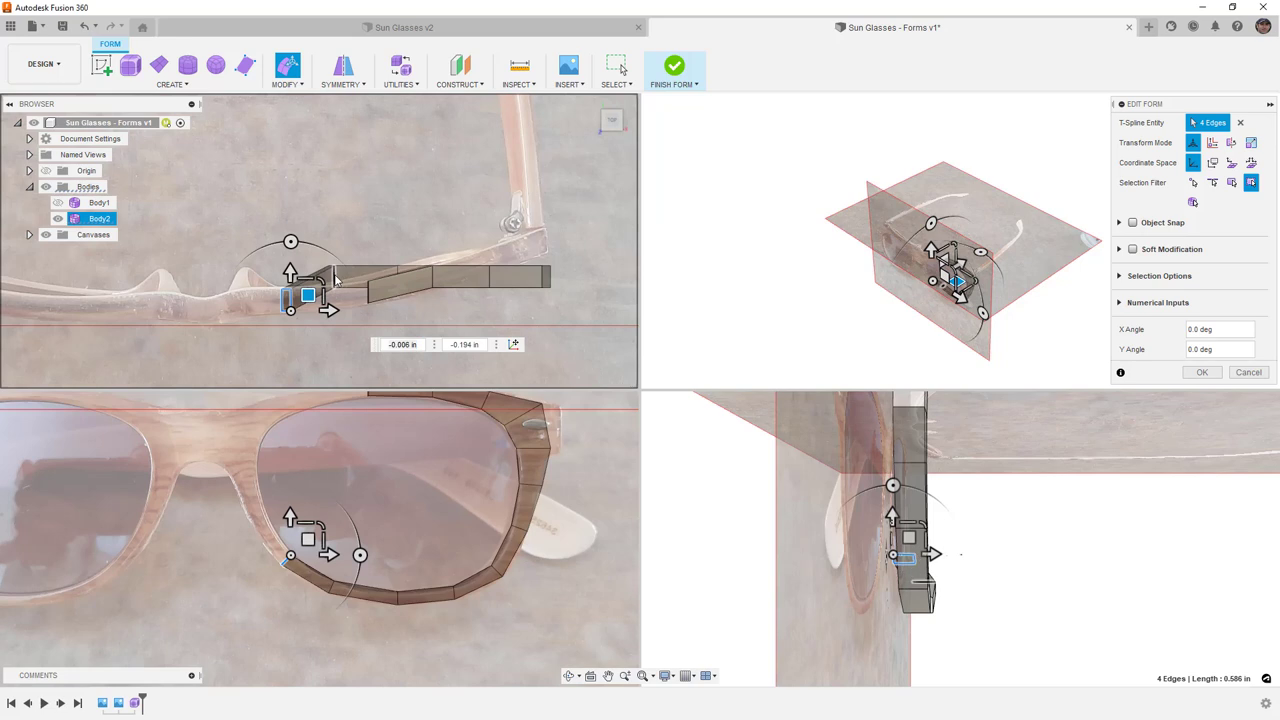
double_click(332, 278)
drag(349, 261, 349, 285)
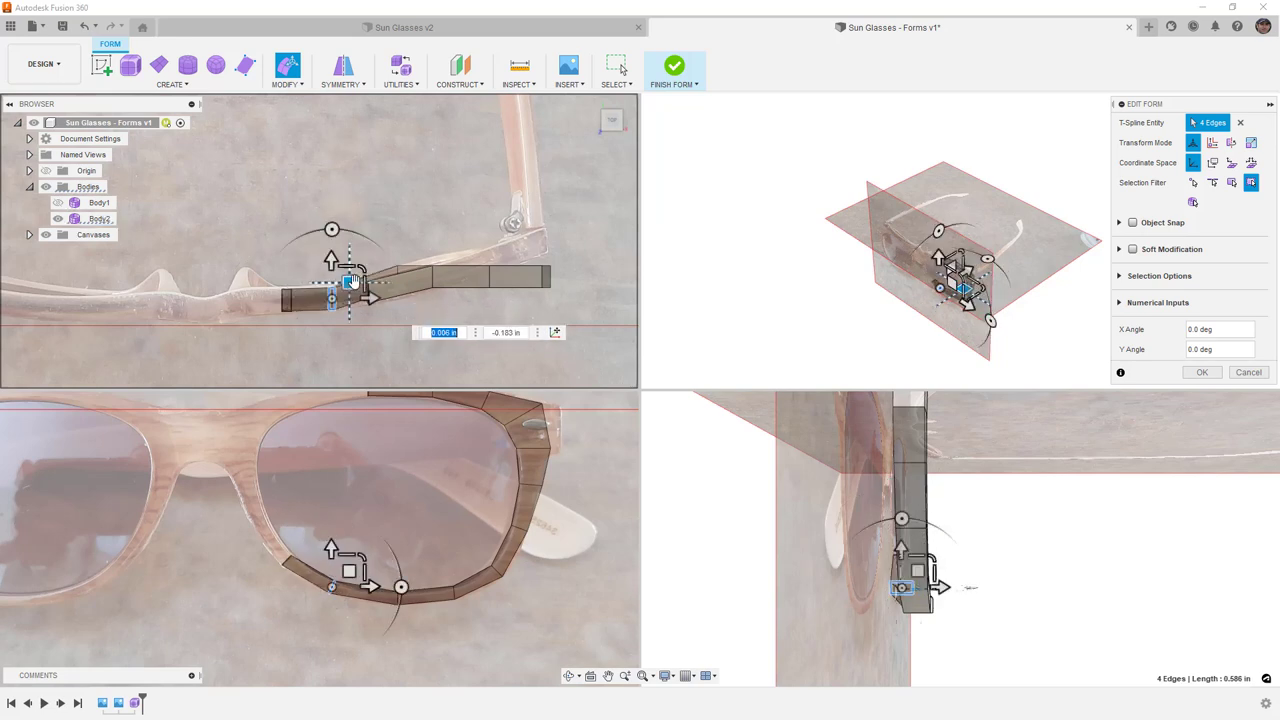
scroll(403, 277, up, 3)
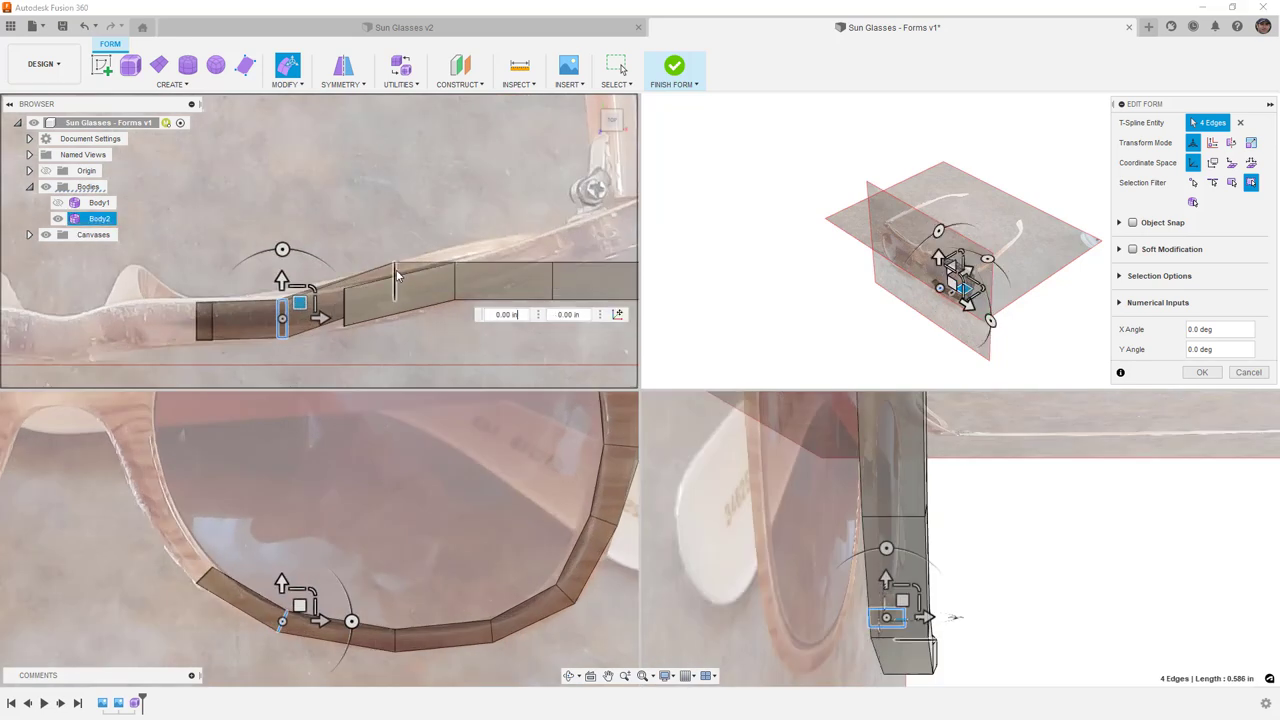
double_click(399, 272)
drag(410, 266, 410, 288)
Step: Raise the edge loops near the ring's end to follow the rim's curve in the side photo
scroll(408, 262, down, 2)
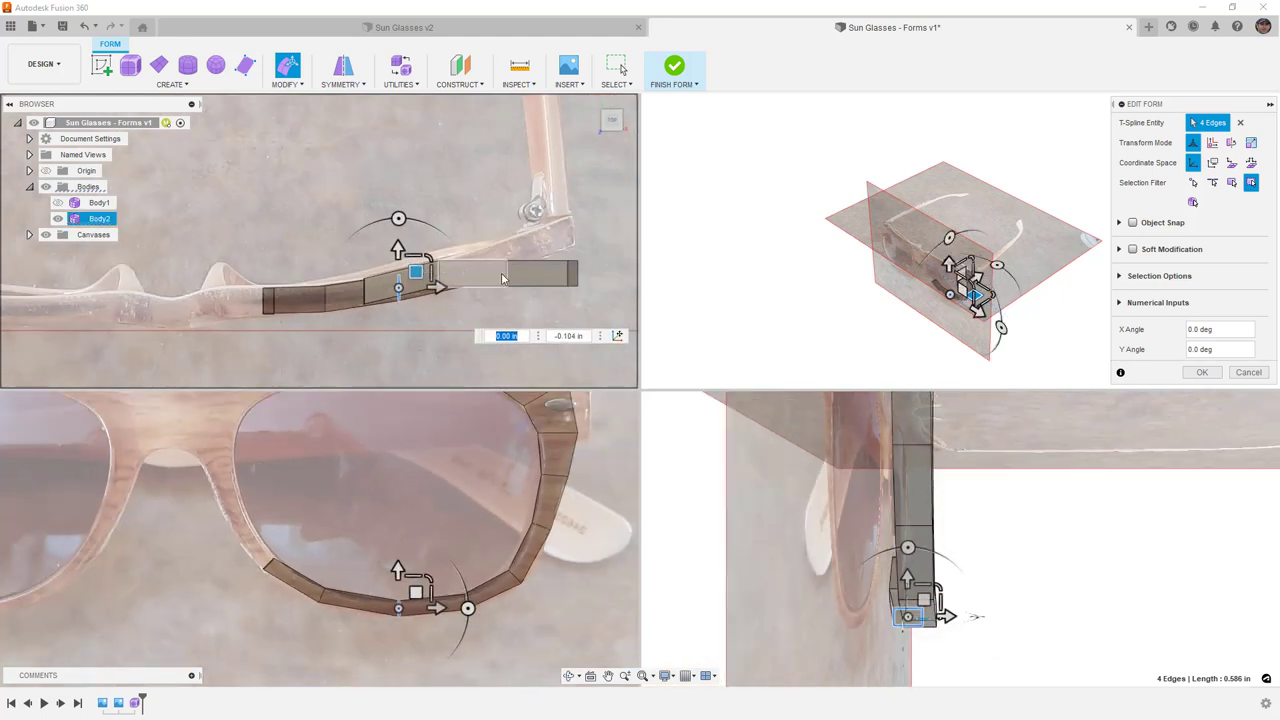
double_click(509, 275)
drag(517, 257, 555, 225)
double_click(570, 272)
click(521, 303)
scroll(518, 296, up, 3)
double_click(520, 285)
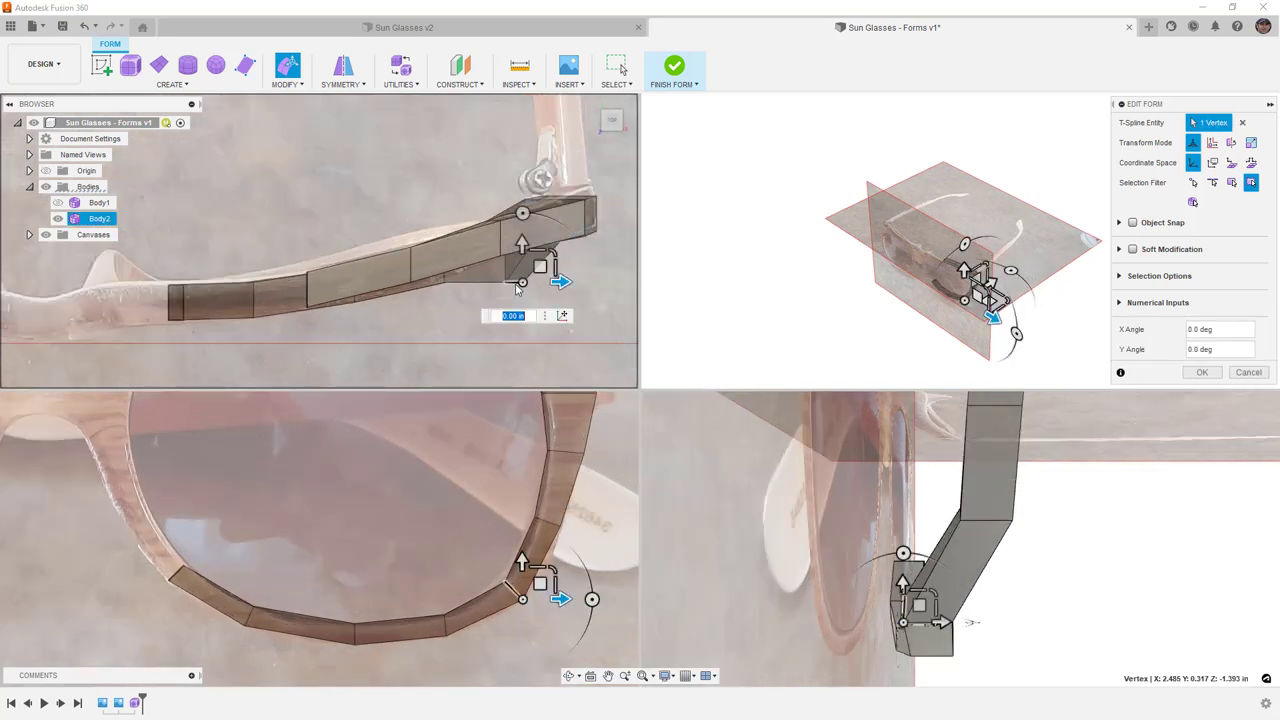
drag(532, 265, 528, 218)
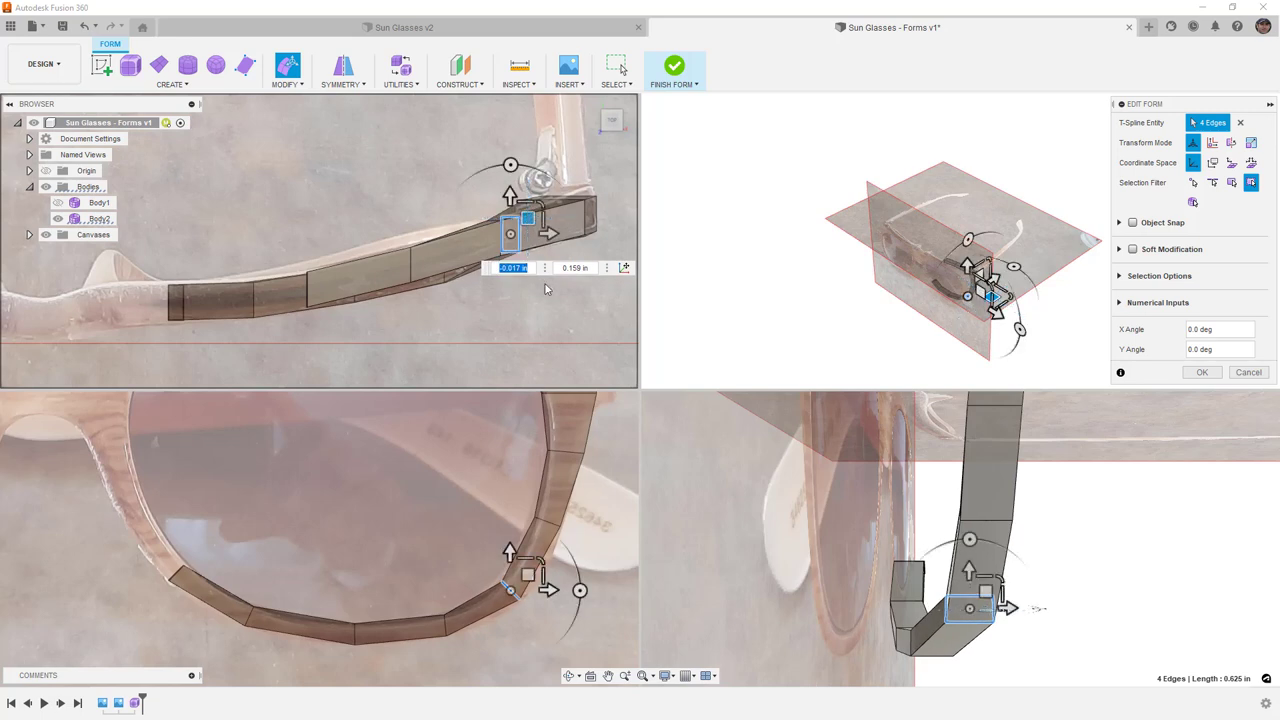
scroll(550, 377, down, 2)
click(705, 675)
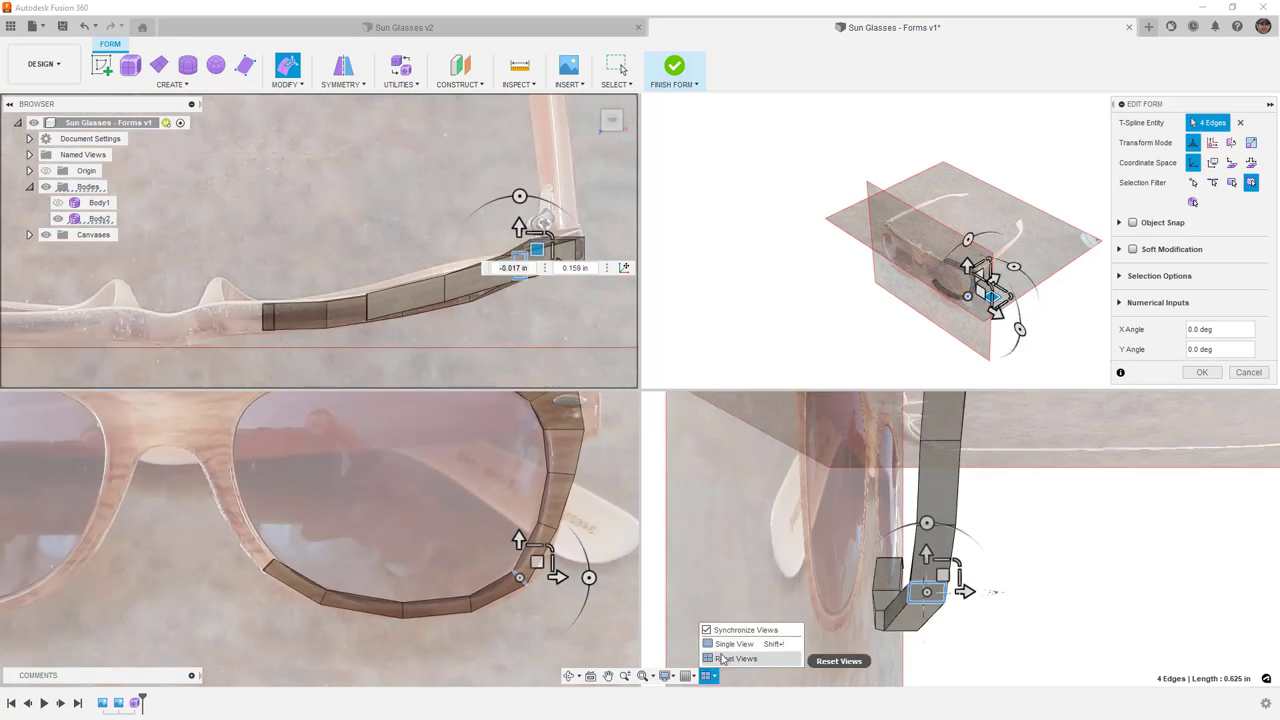
Step: In a single front view, extend the ring's open end toward the nose bridge and resize the new edges
click(723, 645)
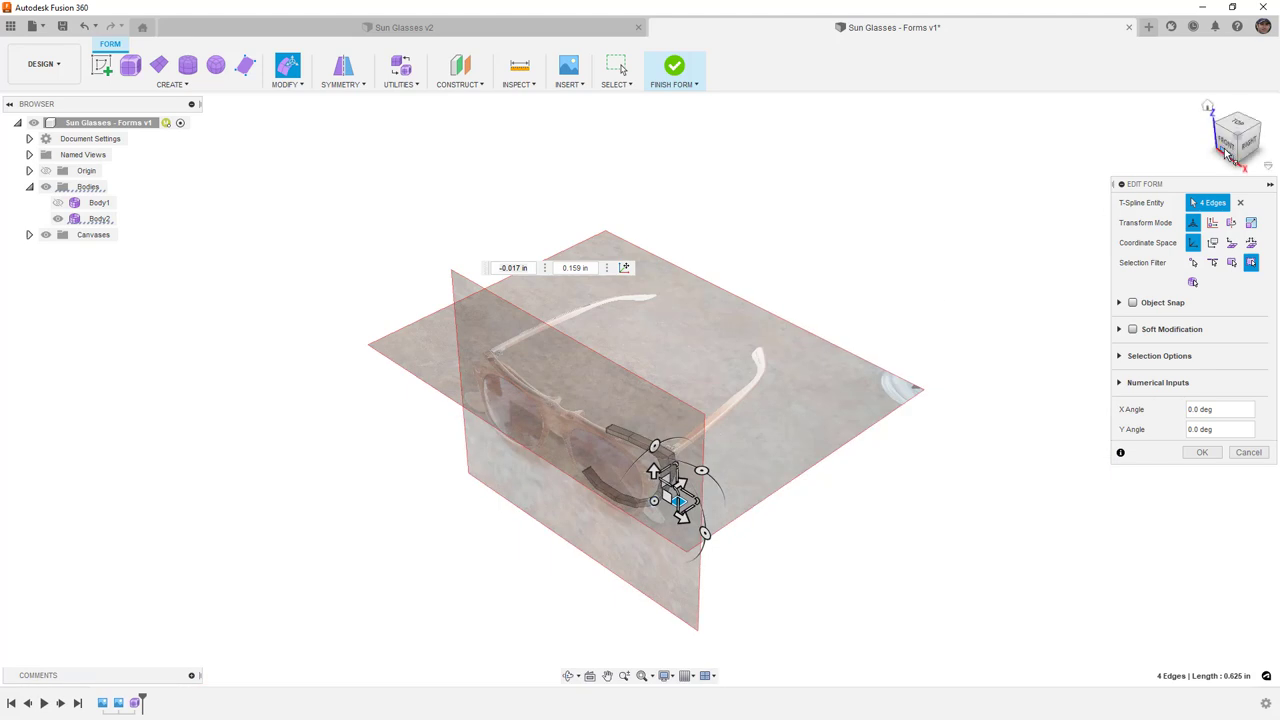
click(1227, 145)
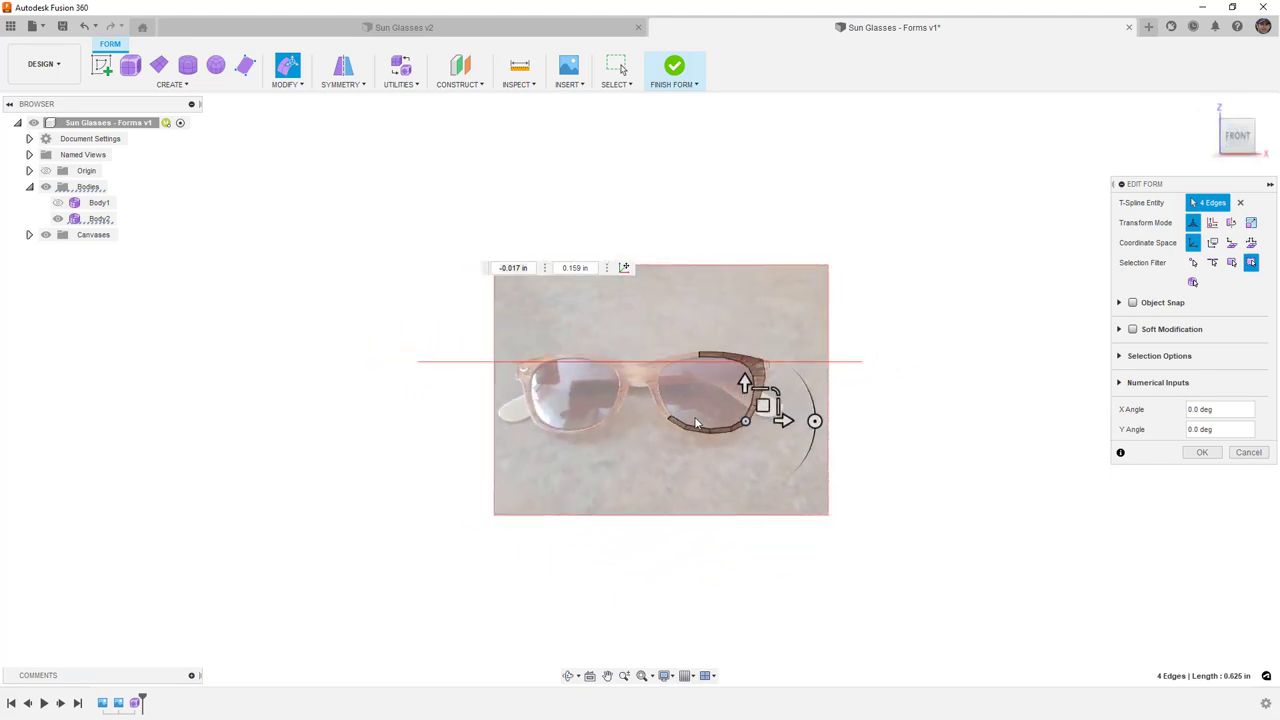
scroll(697, 424, up, 8)
double_click(677, 440)
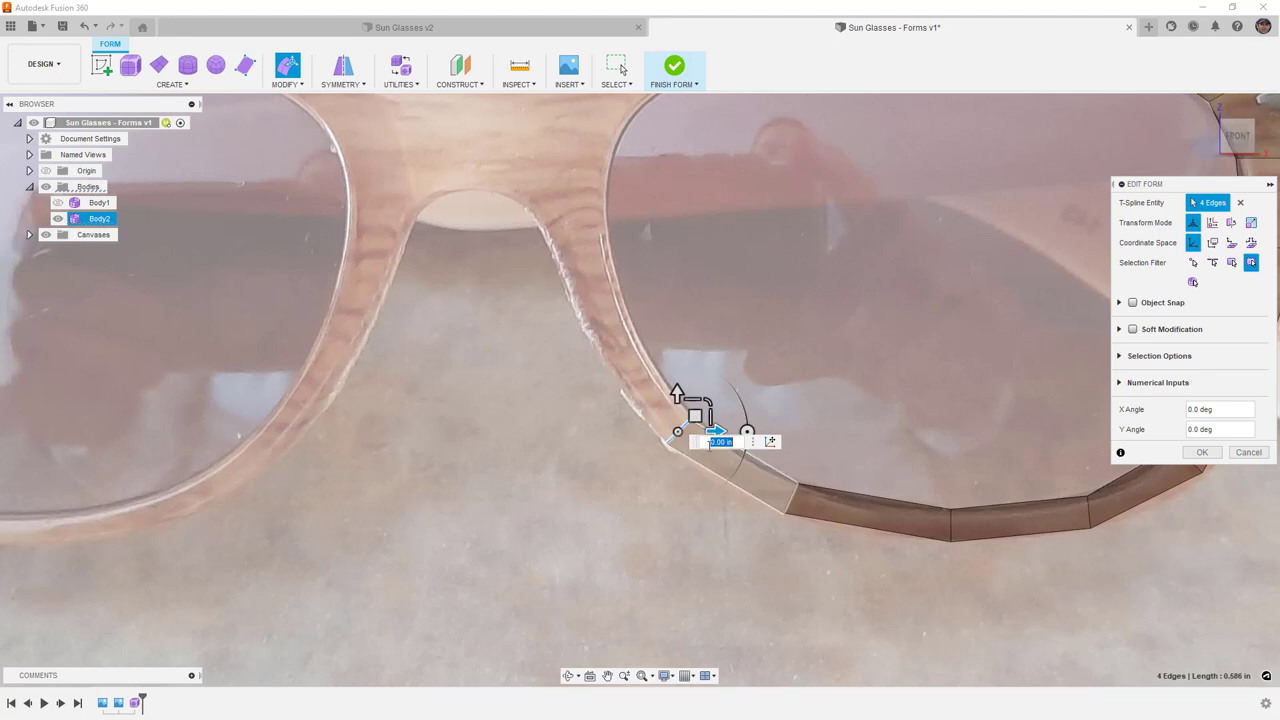
click(771, 444)
click(695, 426)
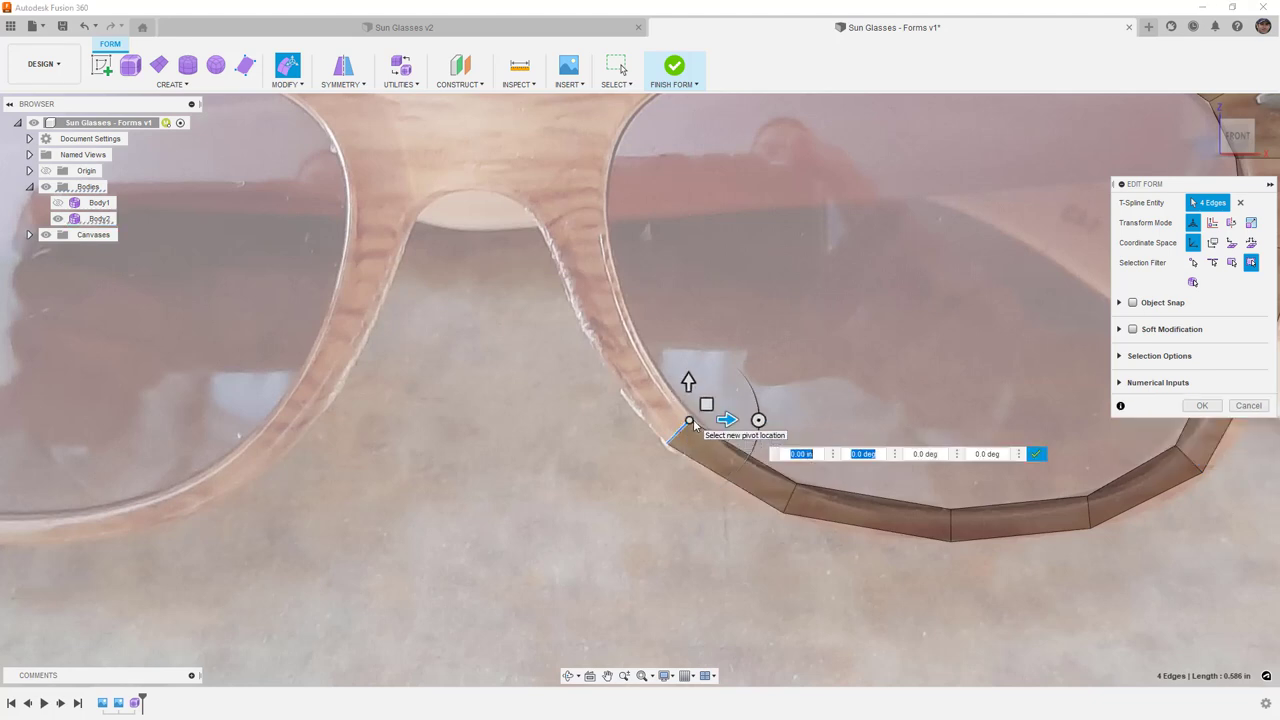
click(1037, 455)
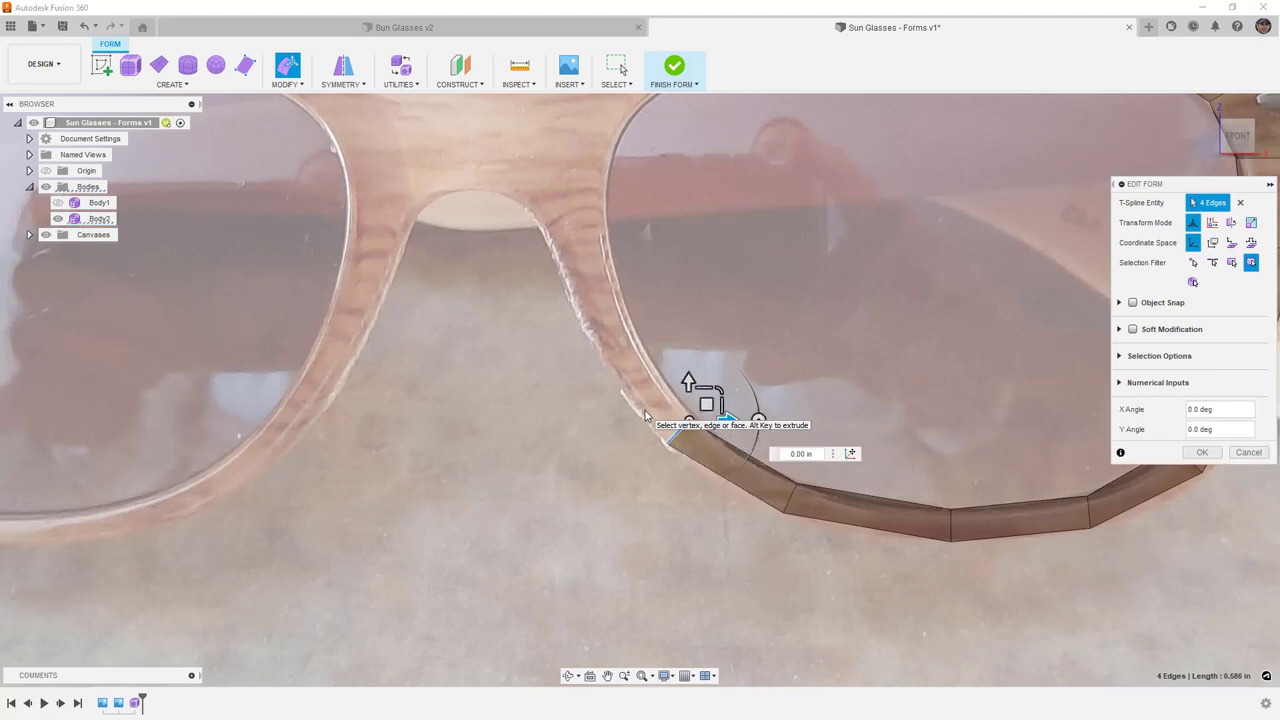
drag(706, 404, 657, 203)
middle_drag(570, 280, 588, 466)
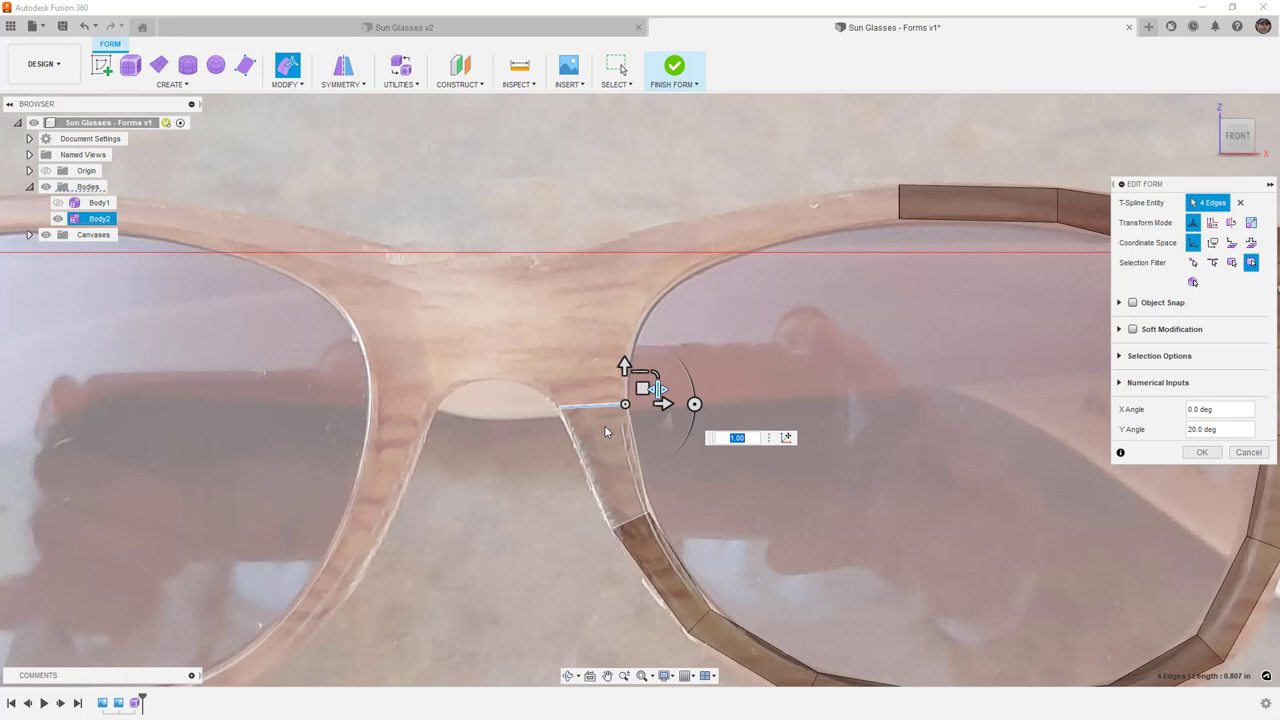
Step: Shape the bridge face and turn the top-bar edges 20° to close the loop, then commit
middle_drag(603, 434, 618, 488)
alt+drag(651, 437, 695, 400)
drag(672, 346, 686, 409)
drag(669, 352, 773, 342)
drag(731, 284, 734, 350)
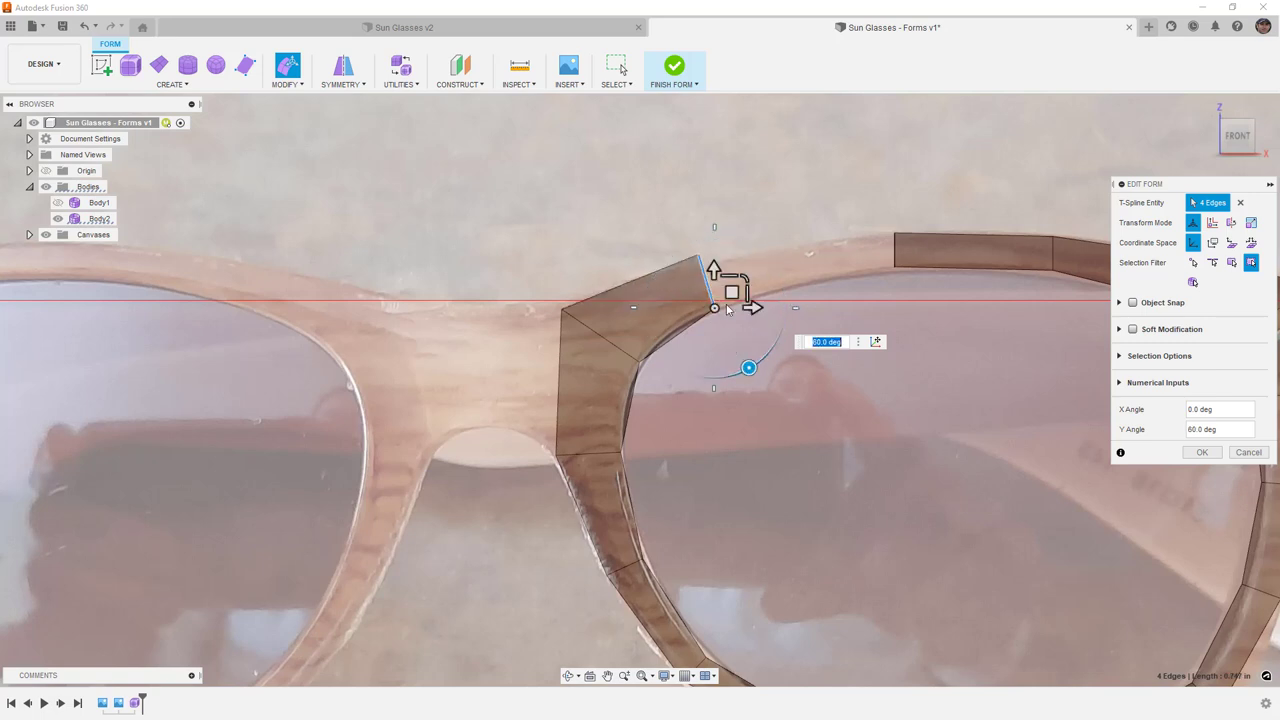
drag(729, 276, 952, 292)
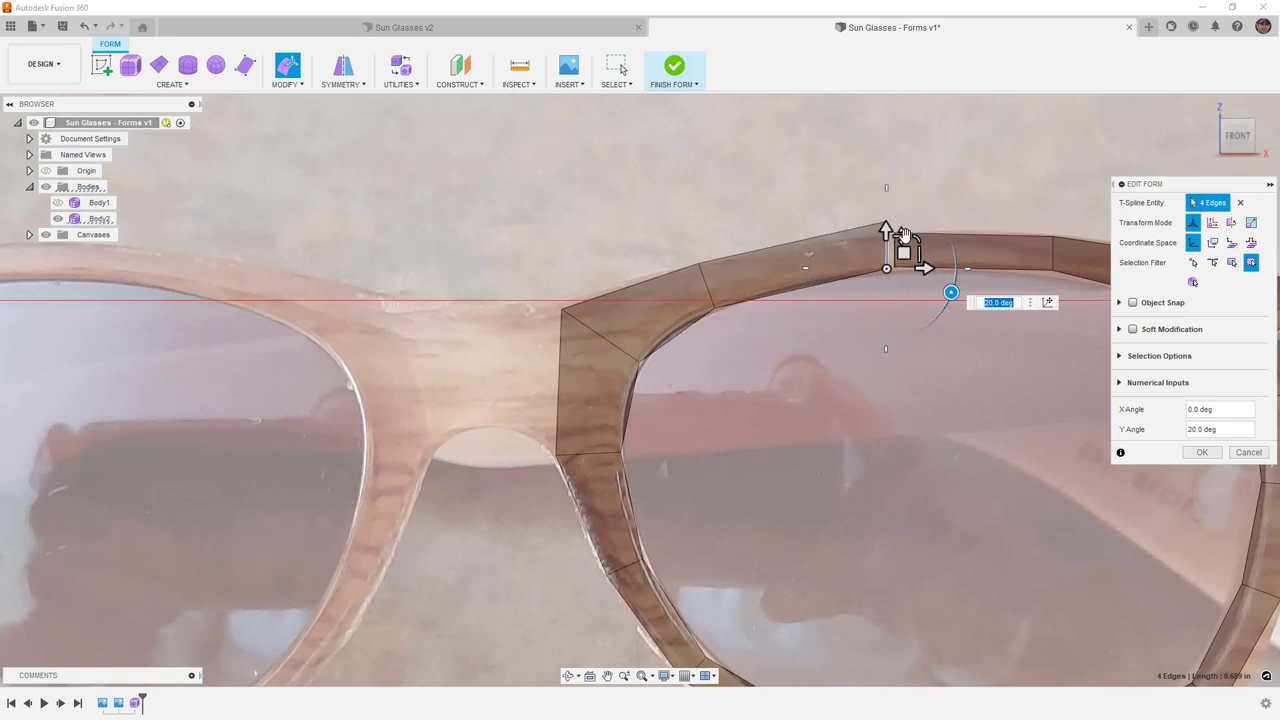
click(902, 244)
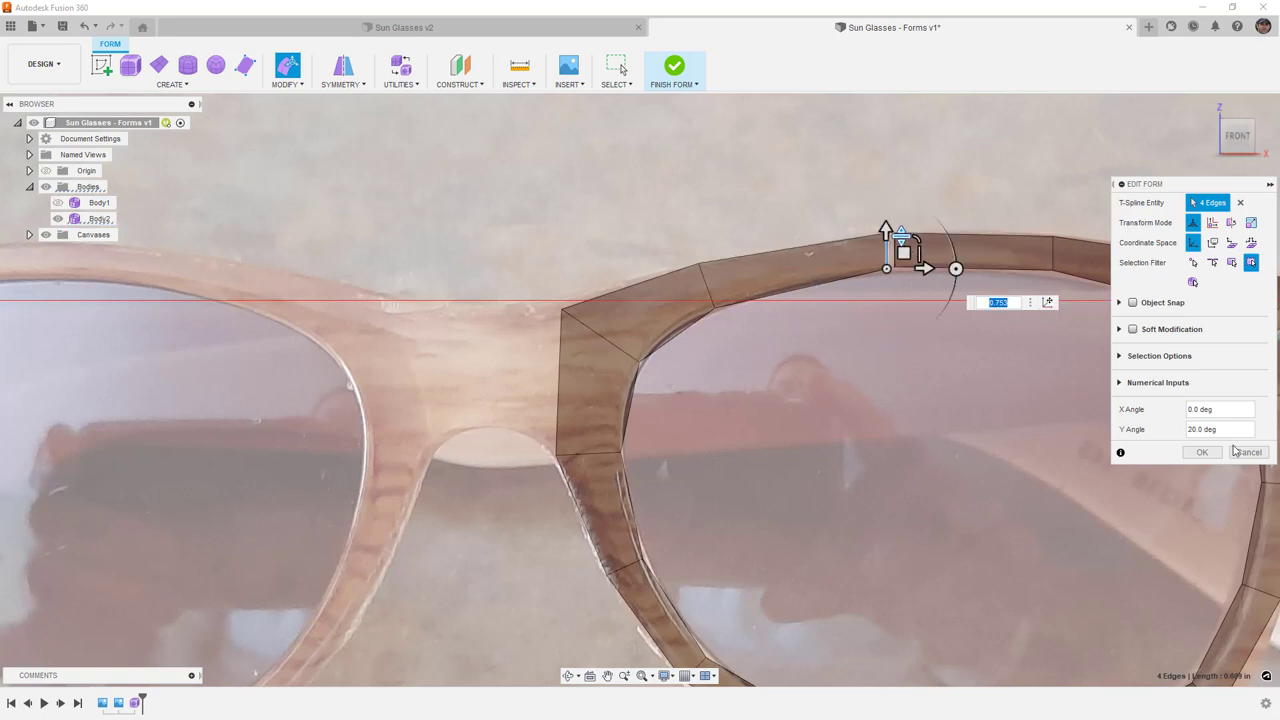
click(1203, 452)
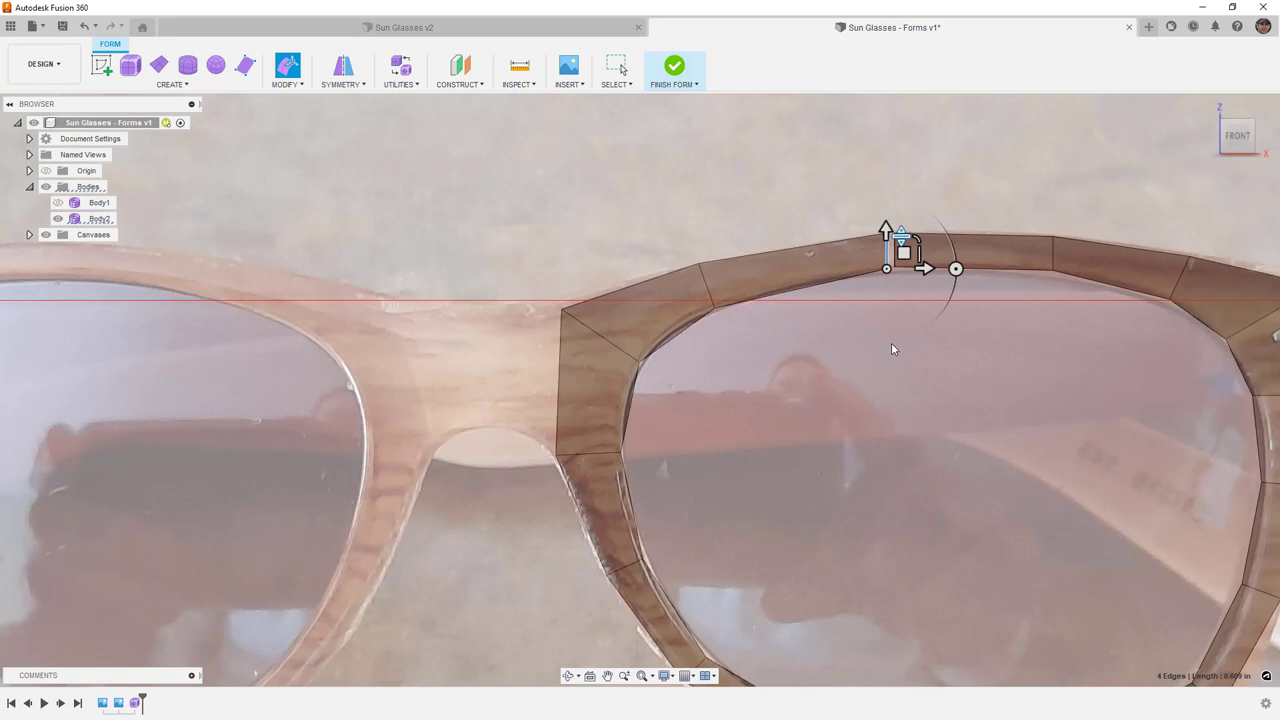
scroll(880, 336, down, 5)
shift+middle_drag(855, 328, 914, 378)
Step: Hide the reference photo canvases and face the lens ring from the front
click(45, 234)
shift+middle_drag(775, 312, 706, 363)
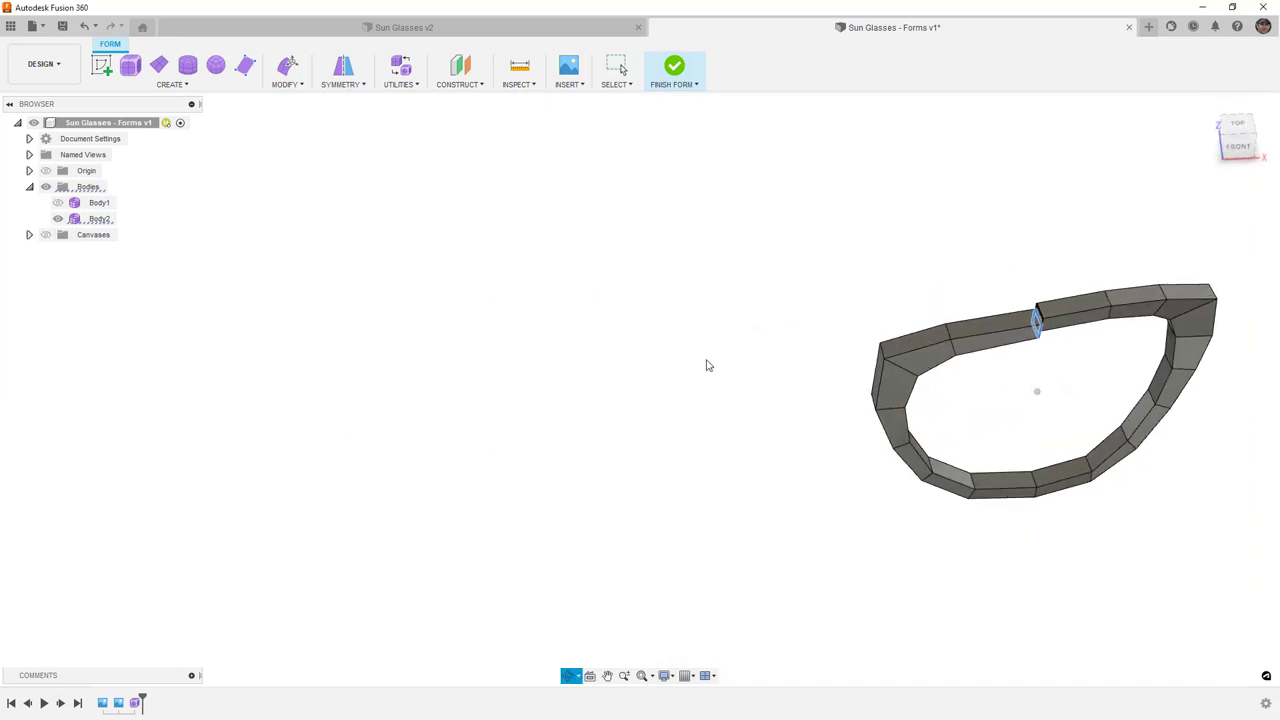
scroll(1051, 346, up, 5)
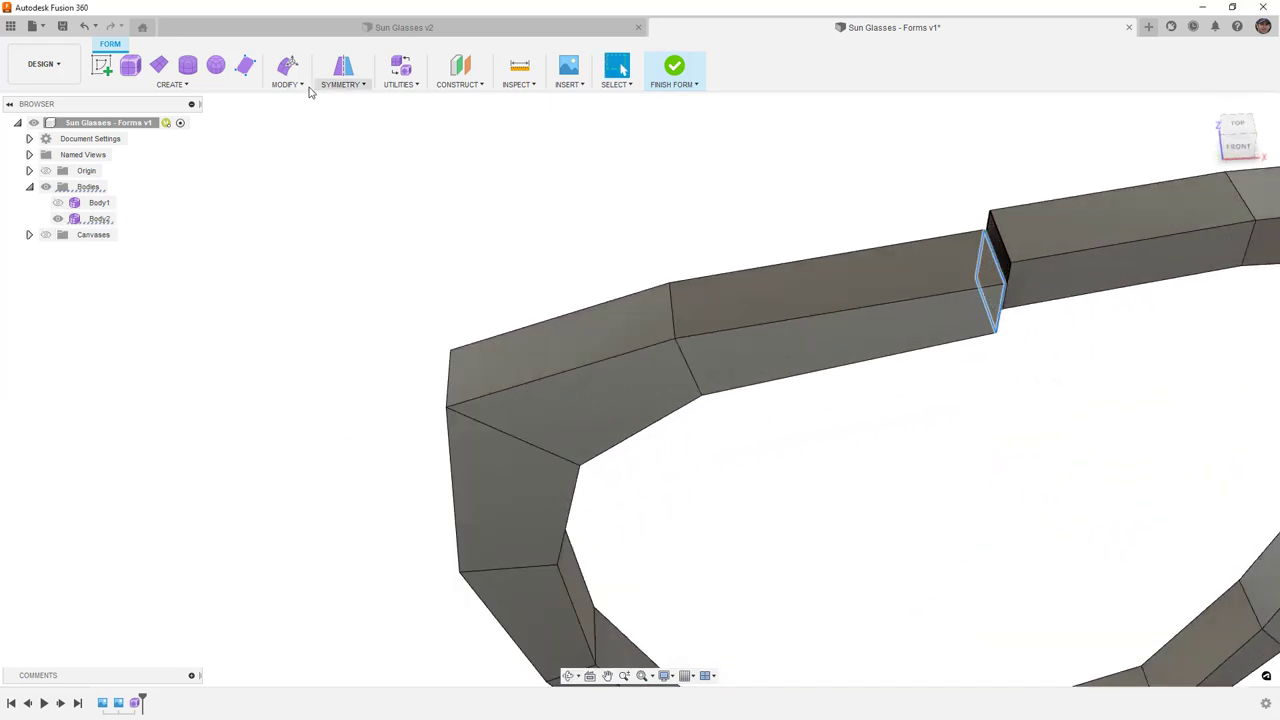
key(Escape)
Step: Weld the upper vertex pairs across the gap in the ring's ends
click(297, 86)
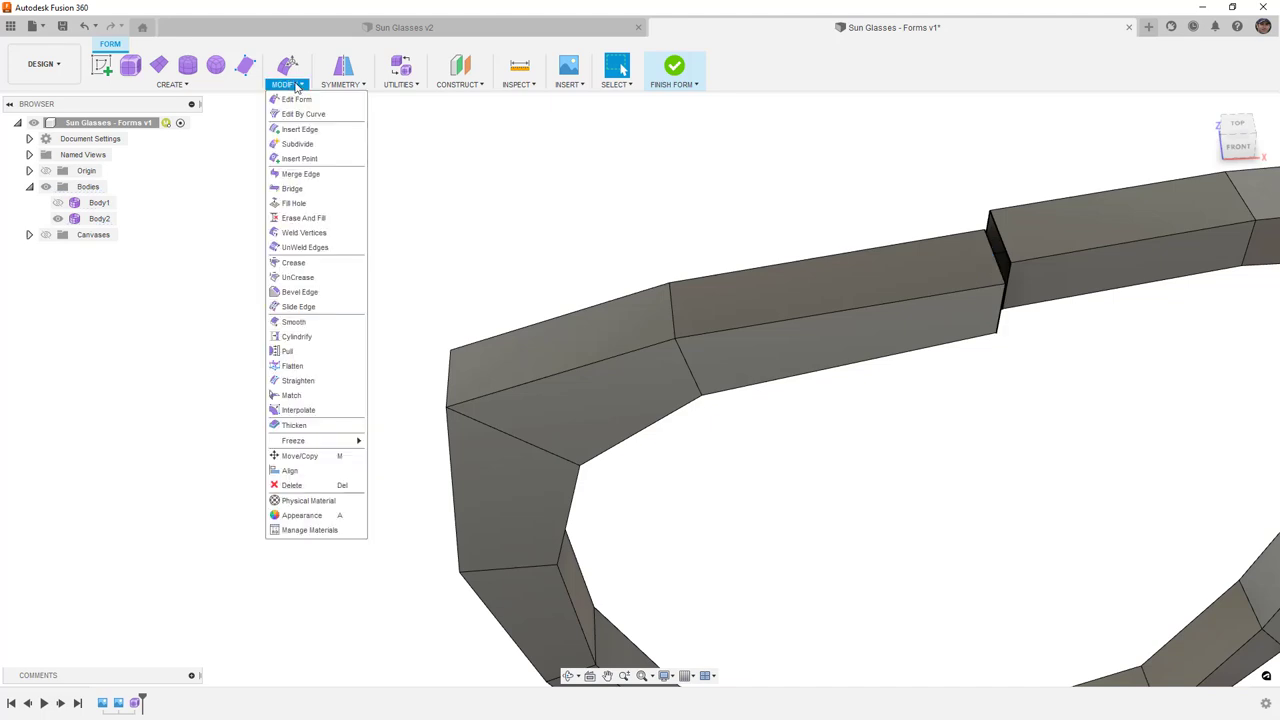
click(306, 233)
scroll(1005, 234, up, 3)
click(973, 230)
click(981, 200)
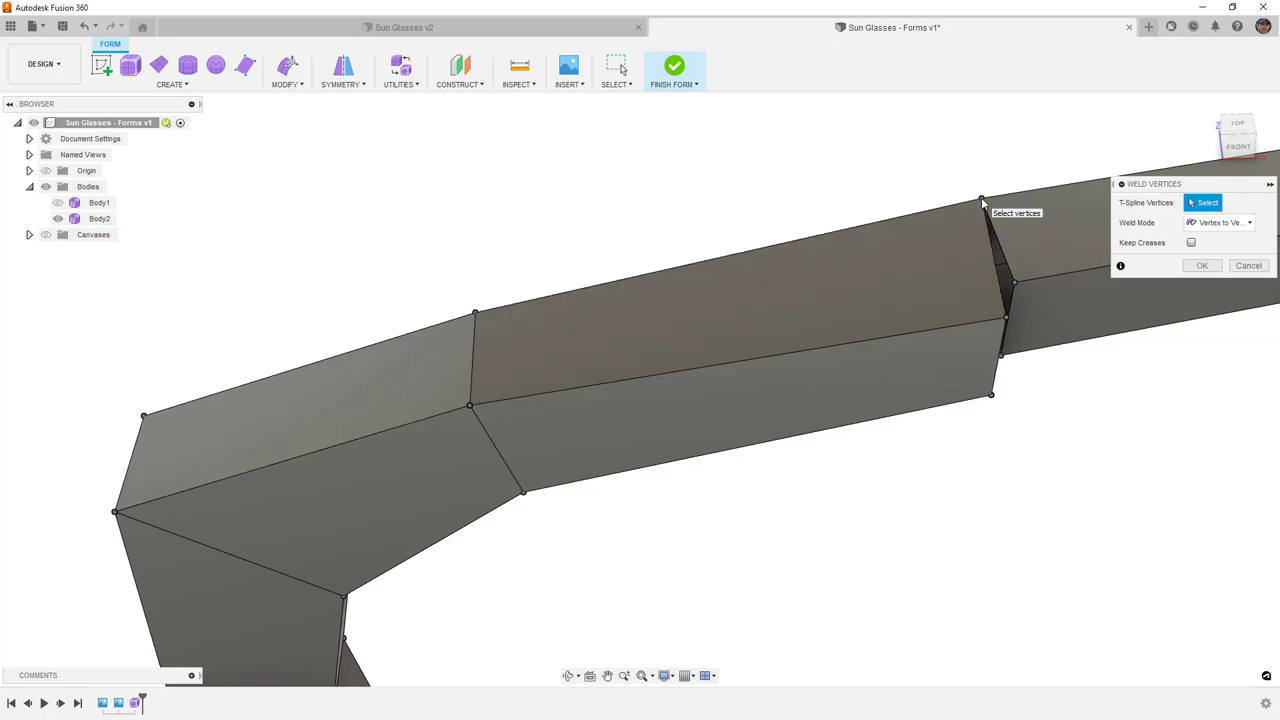
click(1013, 284)
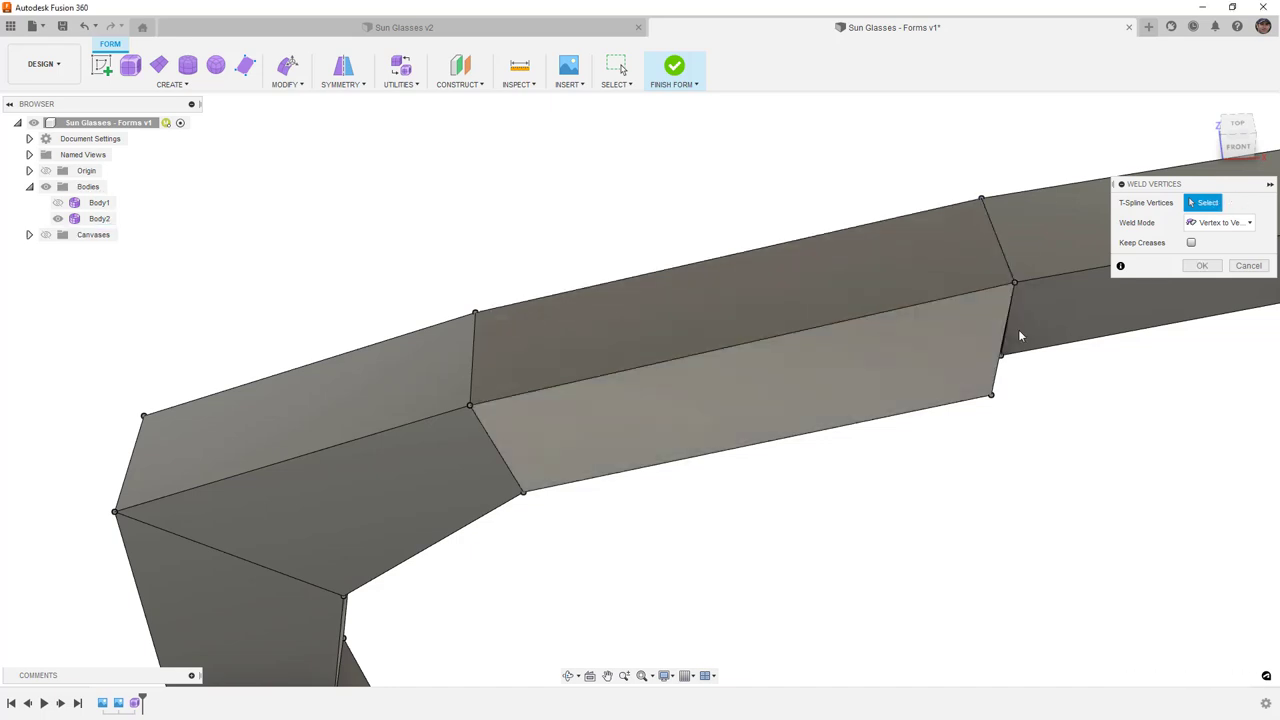
click(993, 396)
click(1000, 357)
Step: Weld the last lower corner pair, closing the ring, and confirm the welds
shift+middle_drag(1011, 400, 995, 375)
click(979, 423)
click(998, 448)
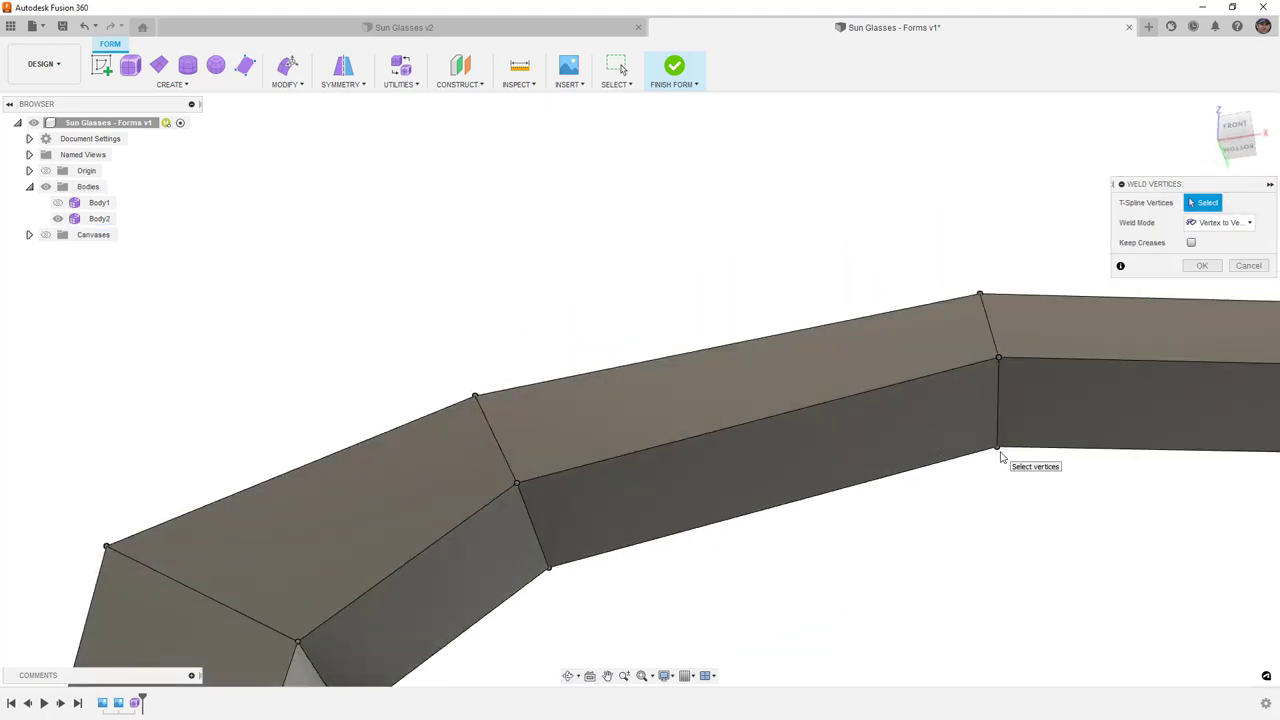
scroll(852, 293, down, 6)
shift+middle_drag(852, 292, 898, 324)
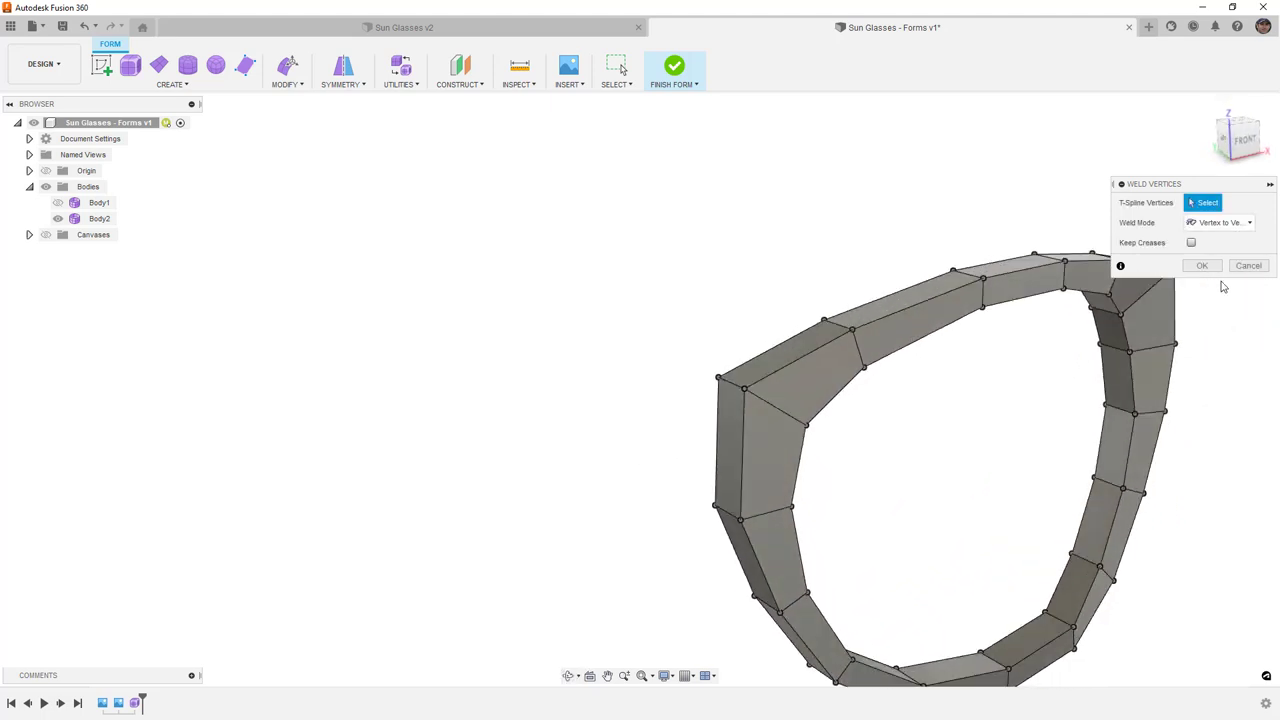
click(1193, 267)
scroll(958, 256, down, 4)
shift+middle_drag(1046, 333, 988, 234)
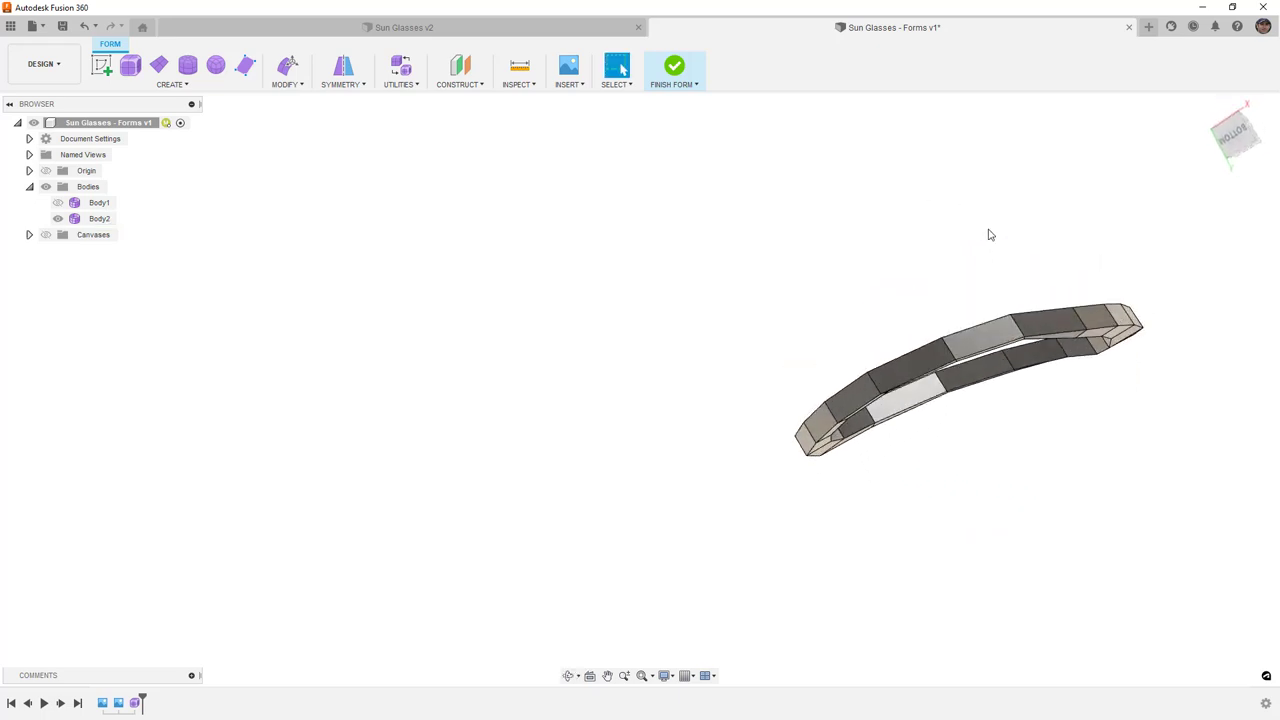
Step: In Edit Form, nudge two edge loops near the ring's outer end by about 0.02 in
click(1238, 140)
scroll(872, 392, up, 3)
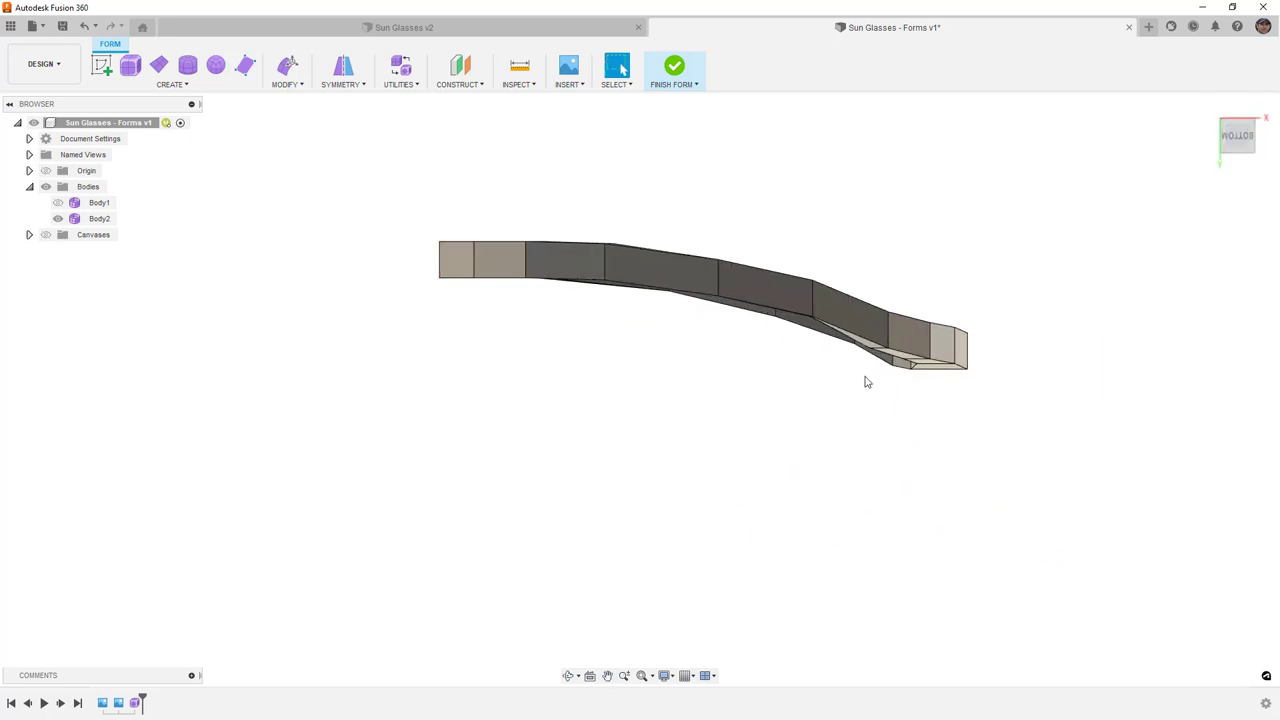
scroll(860, 365, up, 1)
click(287, 66)
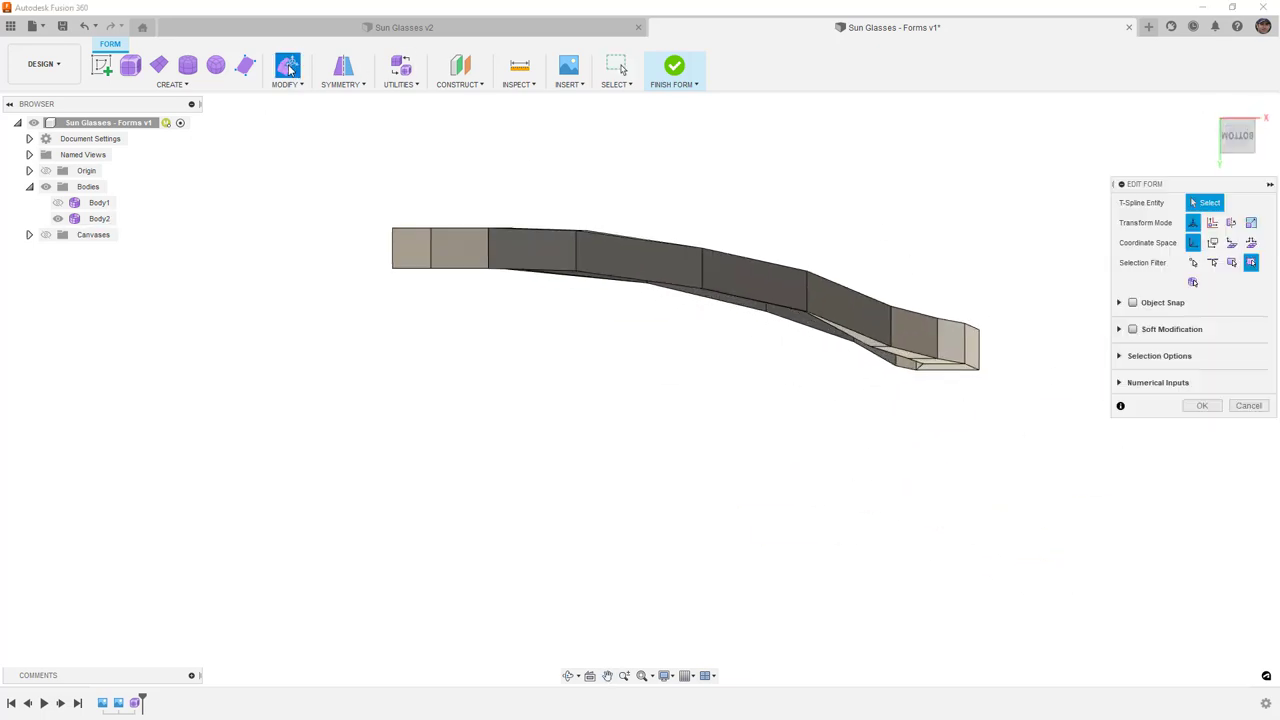
scroll(797, 286, up, 2)
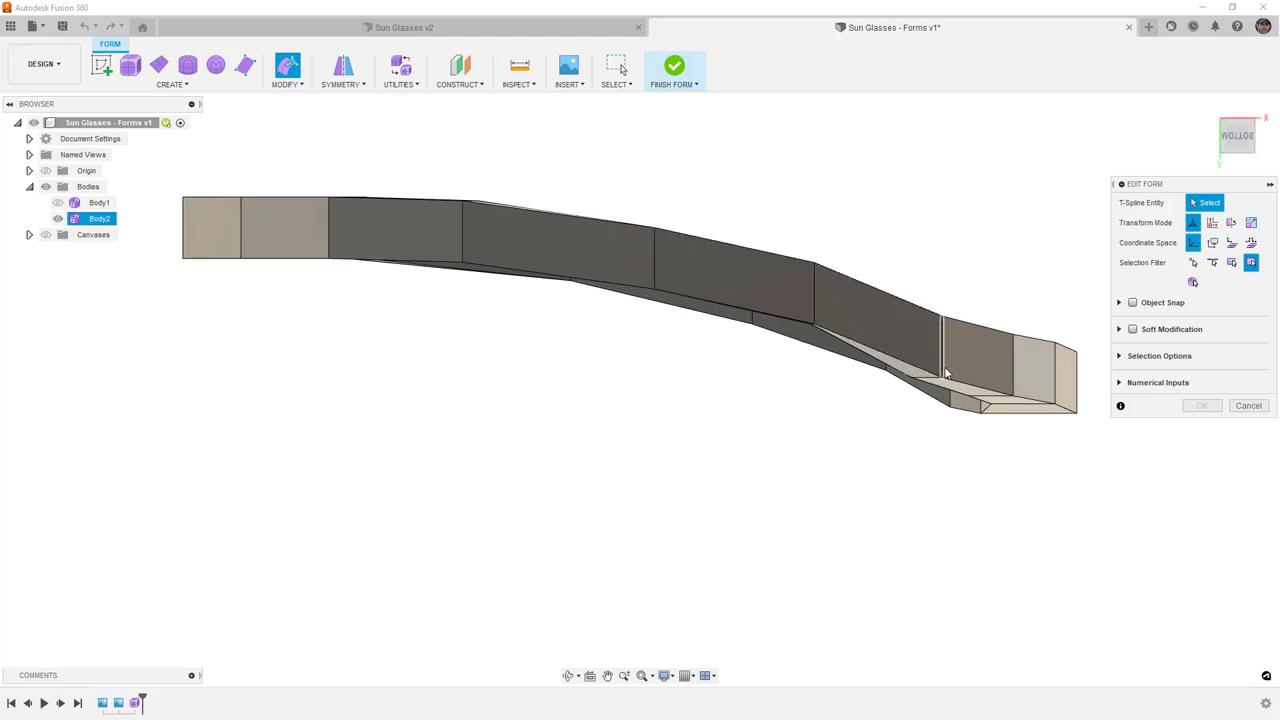
double_click(944, 352)
drag(944, 352, 943, 352)
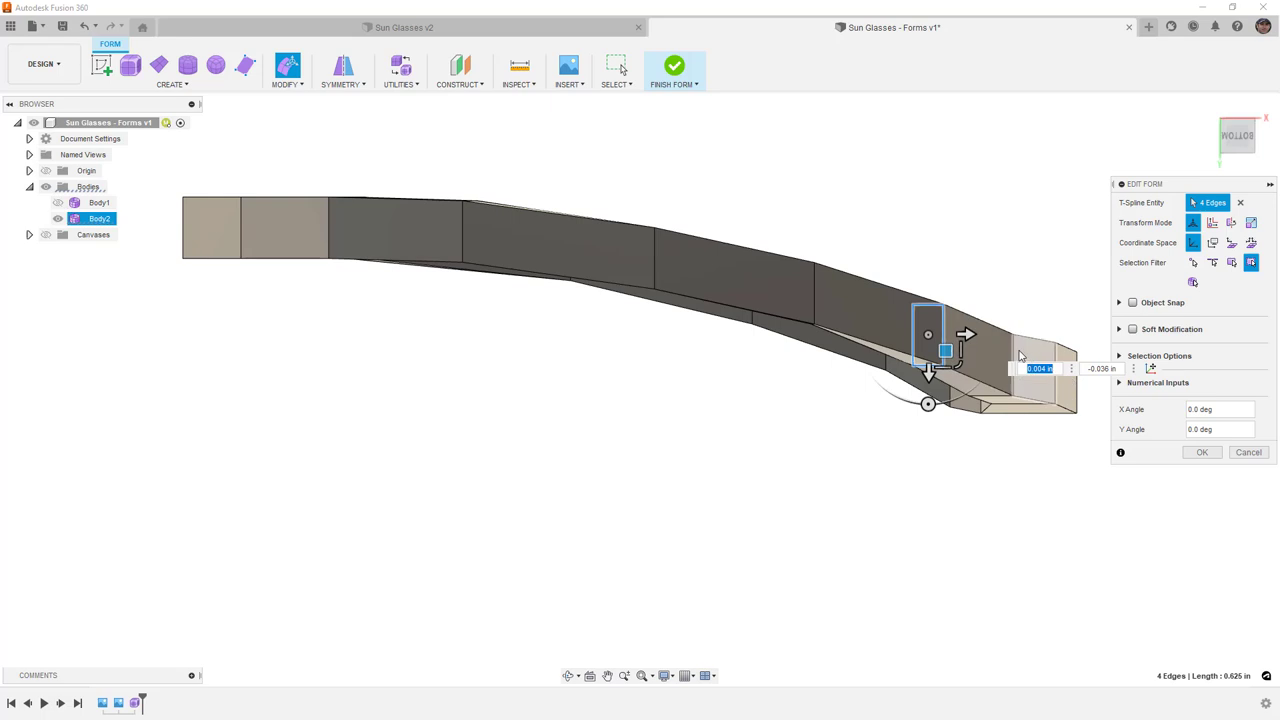
double_click(1015, 350)
drag(1009, 381, 1008, 377)
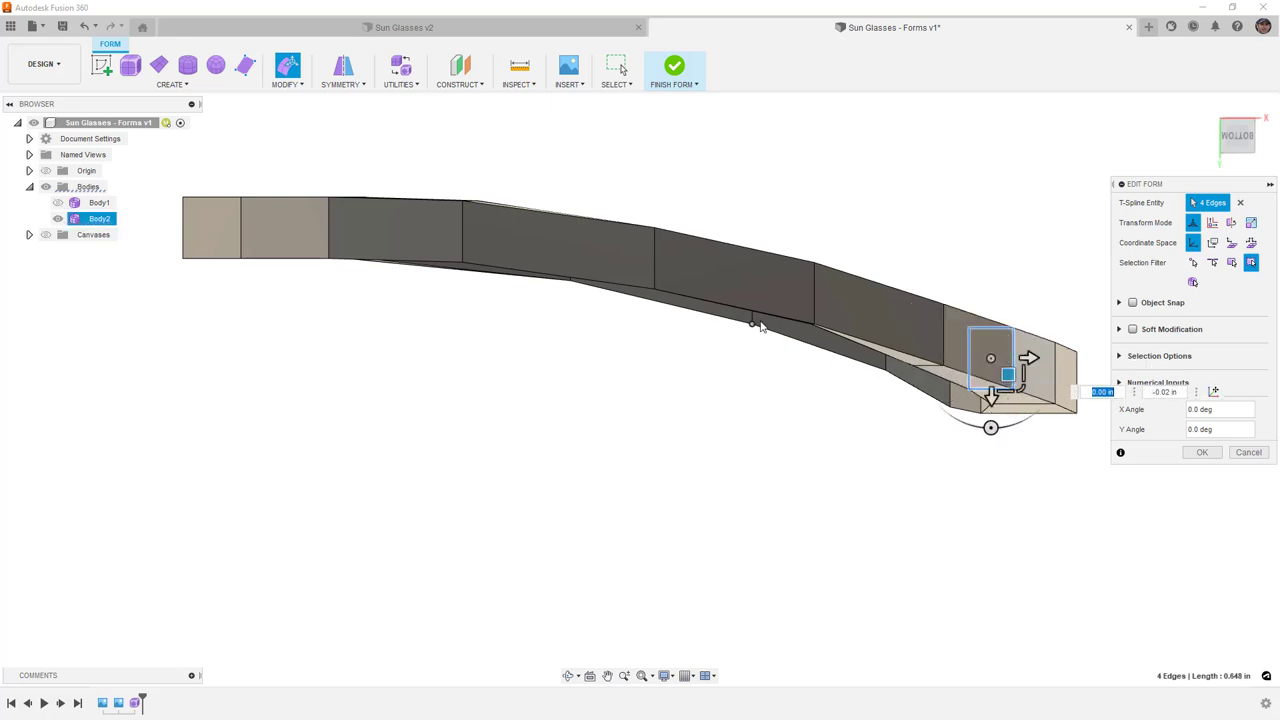
scroll(872, 350, down, 2)
shift+middle_drag(872, 350, 929, 406)
key(Escape)
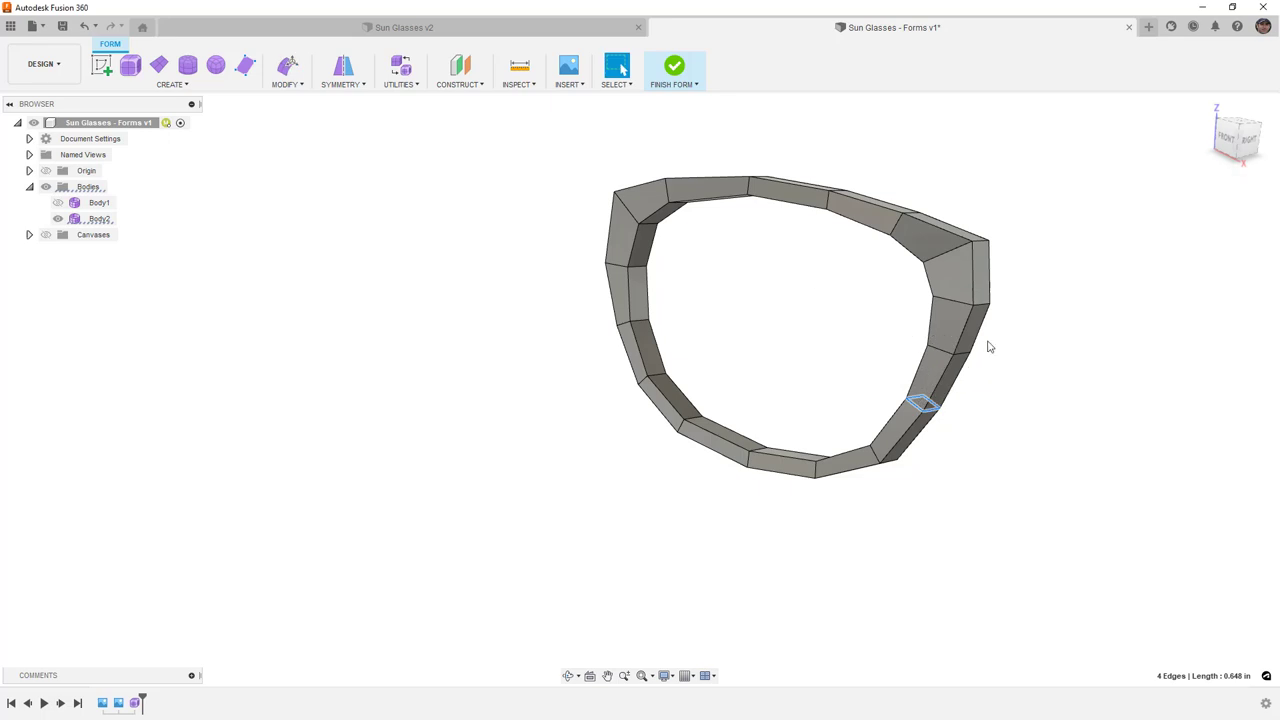
shift+middle_drag(815, 297, 914, 291)
key(alt+3)
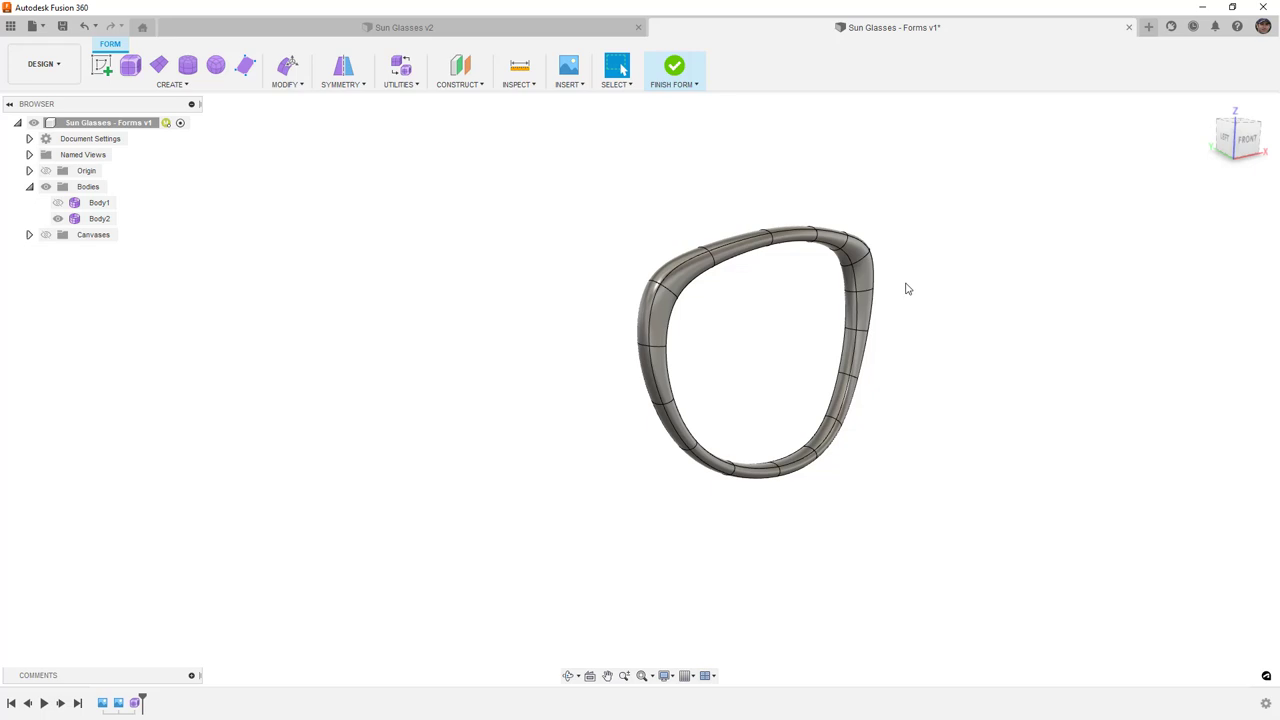
click(45, 235)
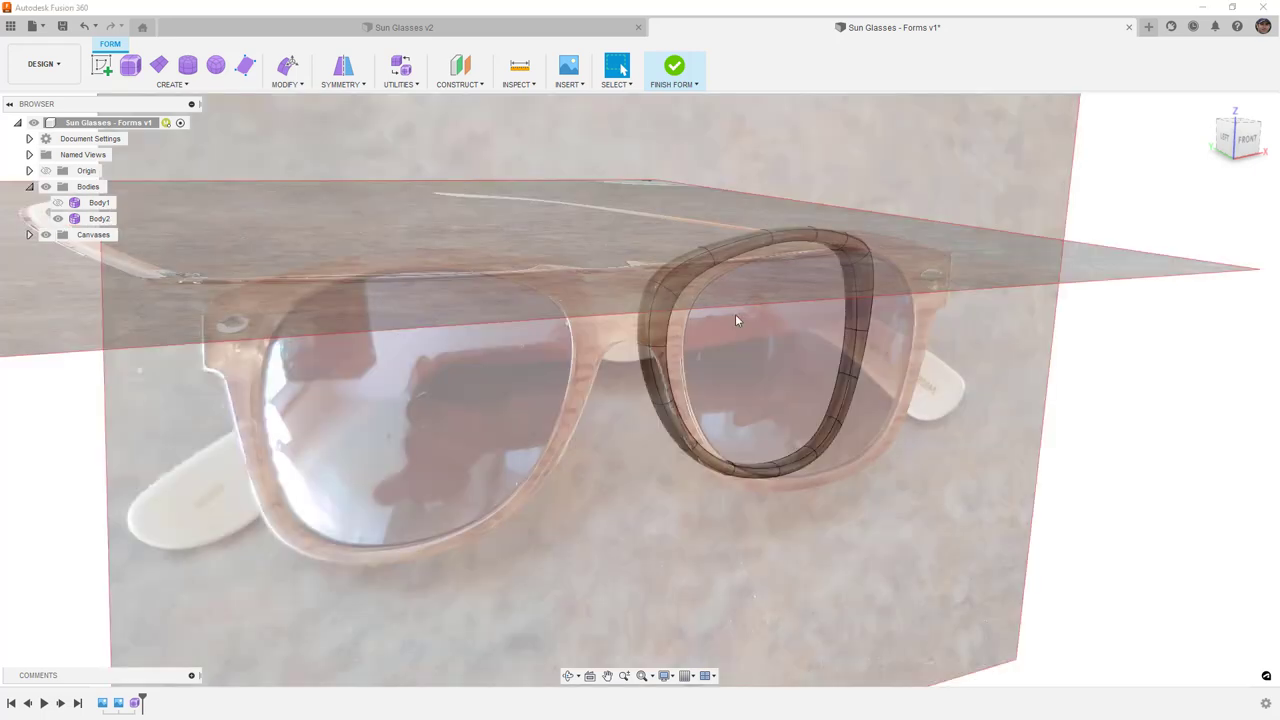
click(45, 235)
key(alt+1)
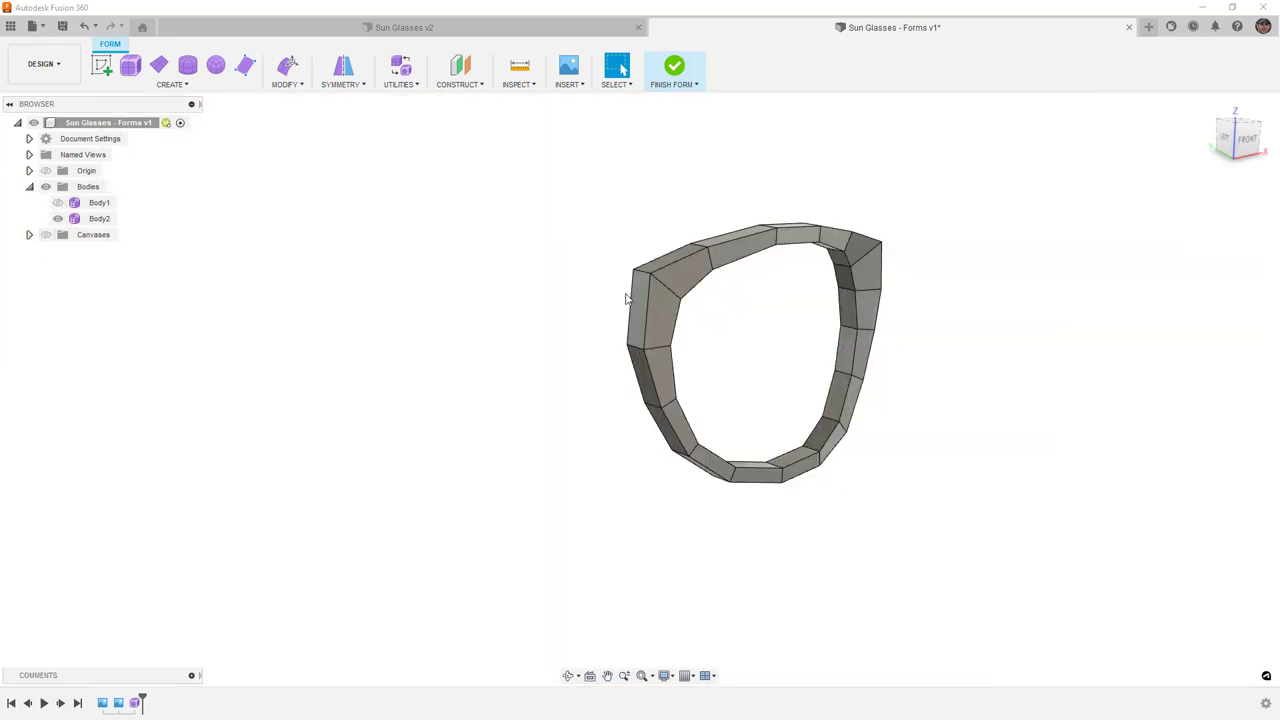
shift+middle_drag(786, 302, 759, 296)
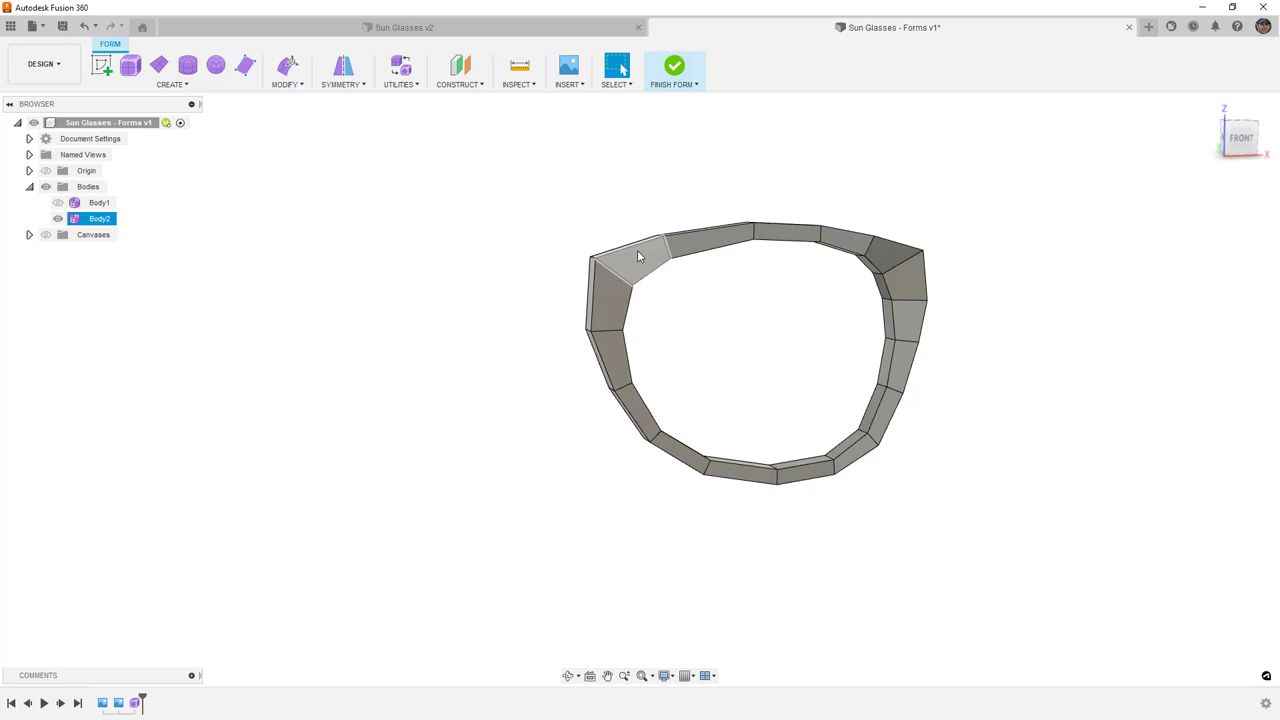
Step: Crease the ring's outer edge loop and preview it smooth
shift+middle_drag(642, 270, 684, 258)
double_click(684, 258)
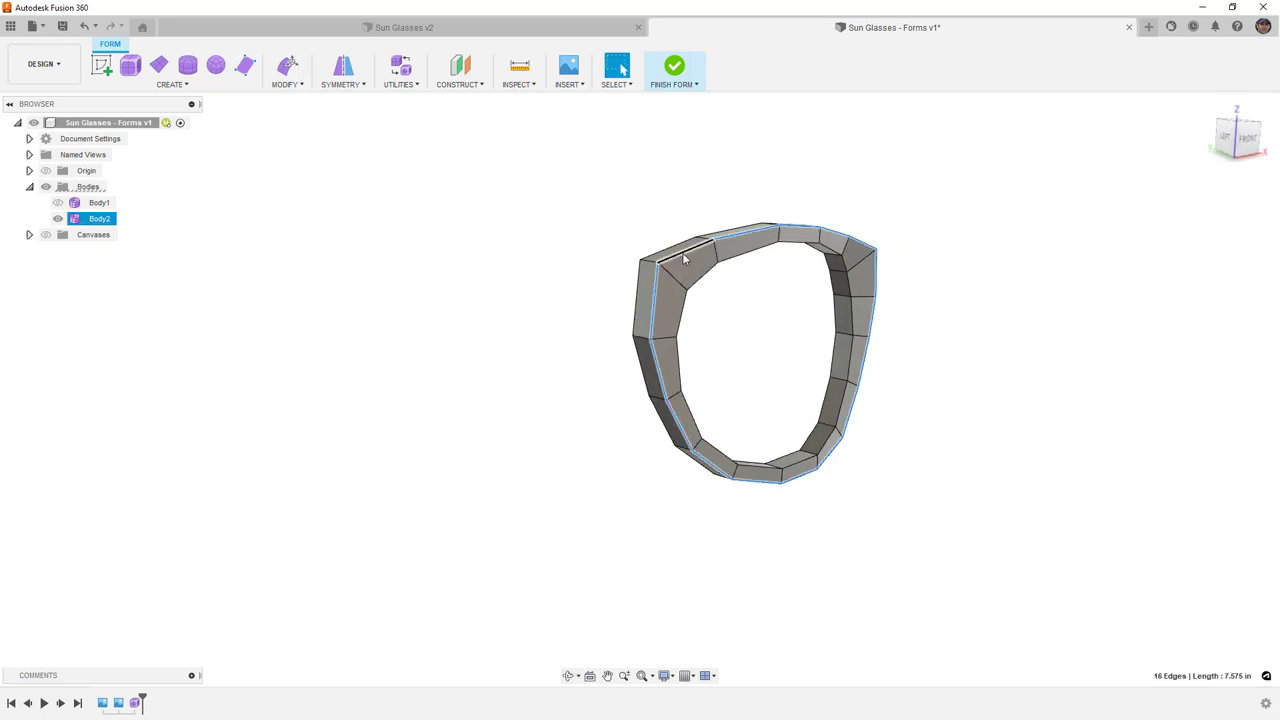
click(287, 84)
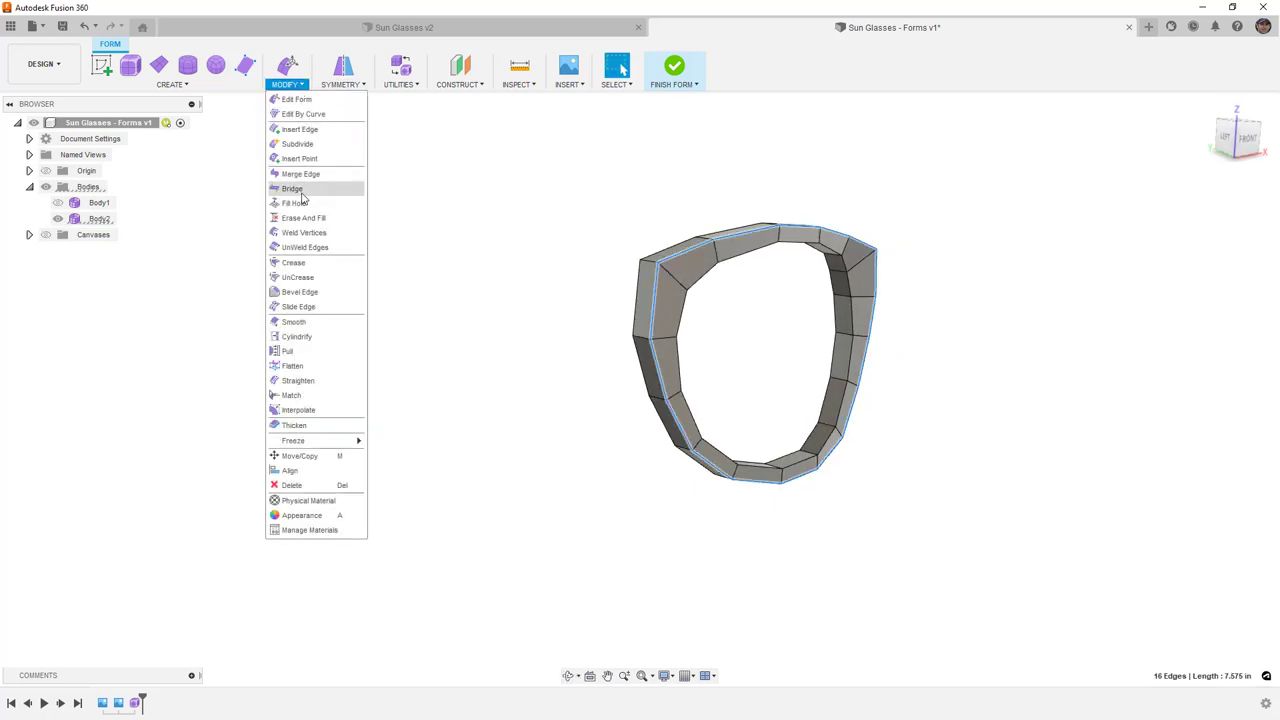
click(300, 262)
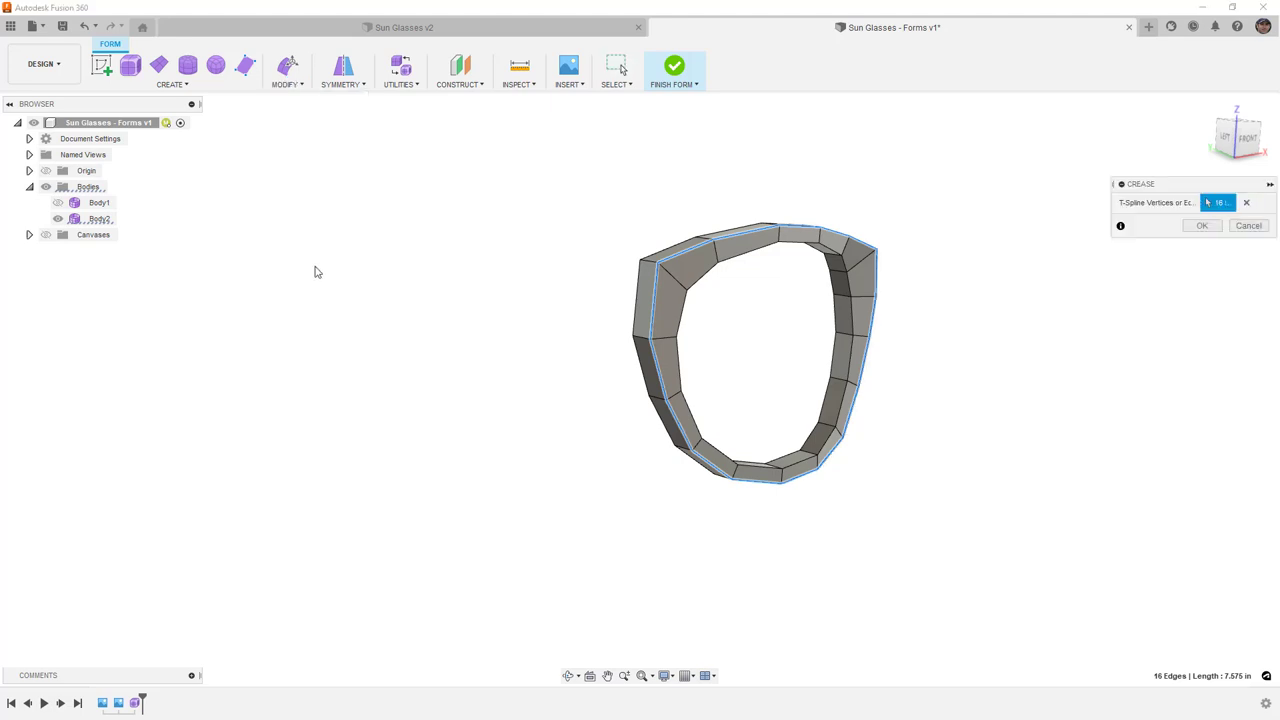
click(1202, 226)
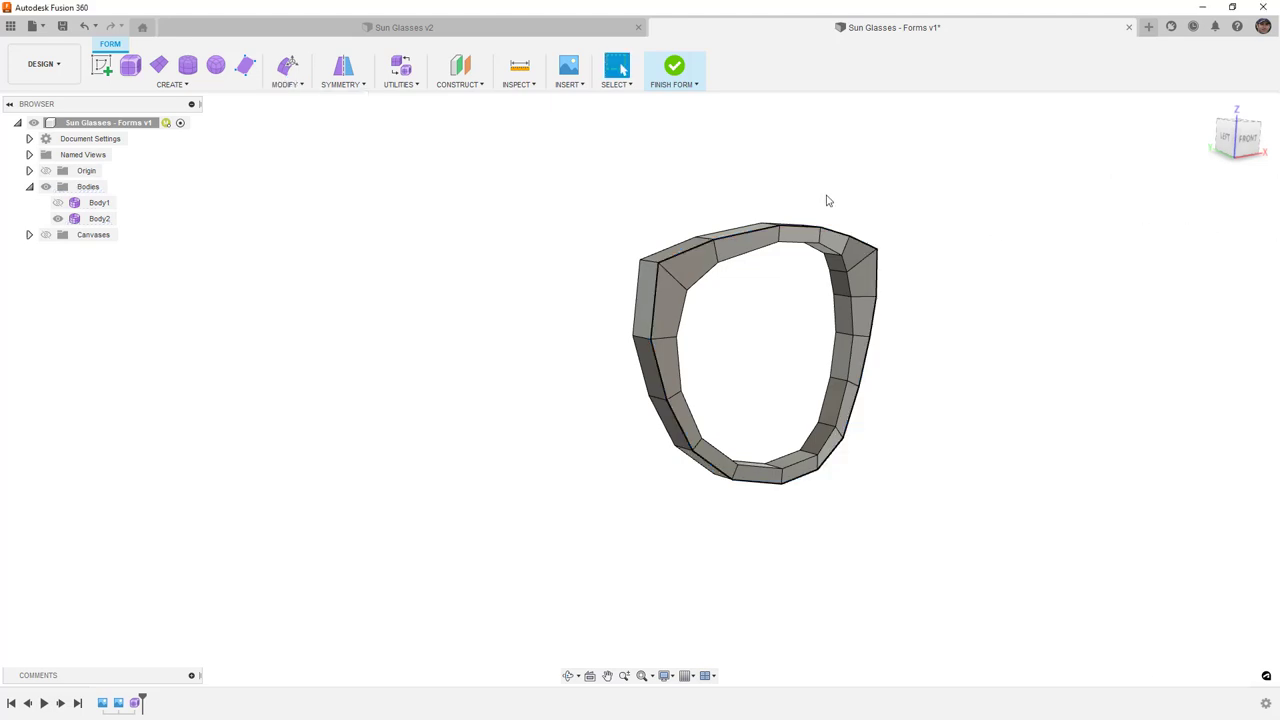
key(alt+3)
Step: Crease the inner edge loop too and finish the T-spline form
mouse_move(818, 255)
shift+middle_down()
mouse_move(863, 254)
mouse_move(828, 254)
shift+middle_up()
double_click(828, 253)
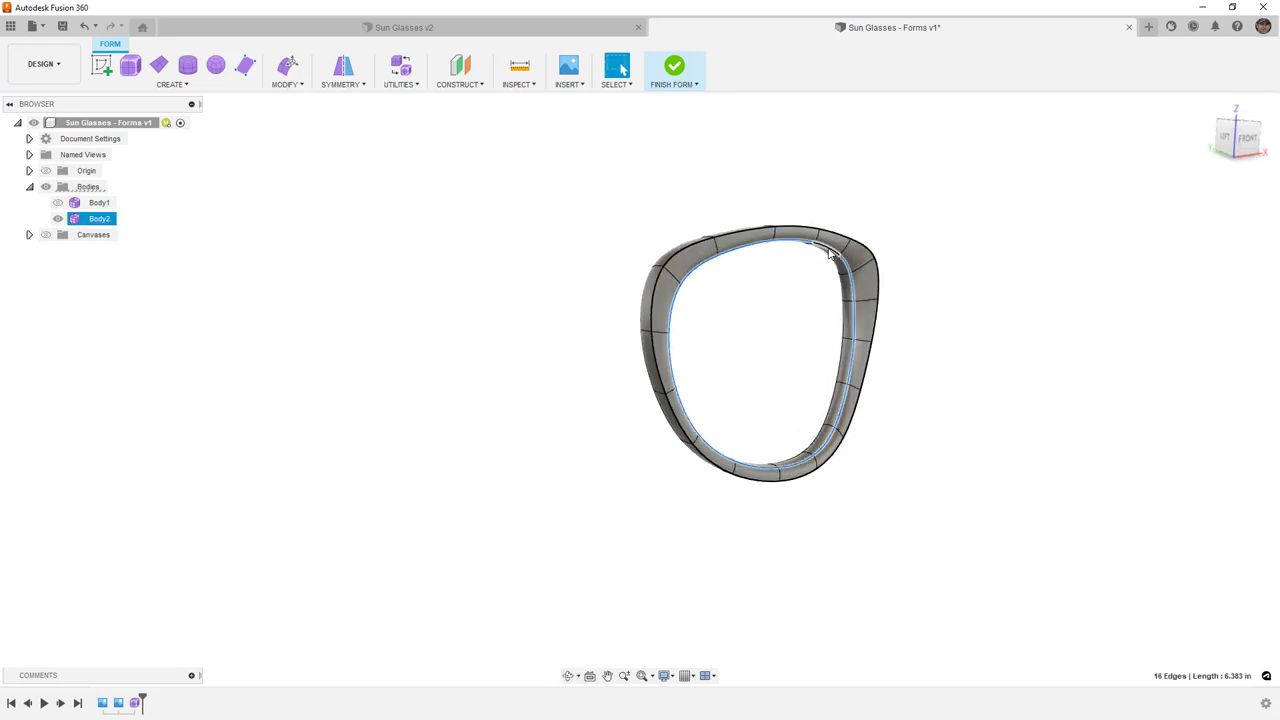
click(295, 88)
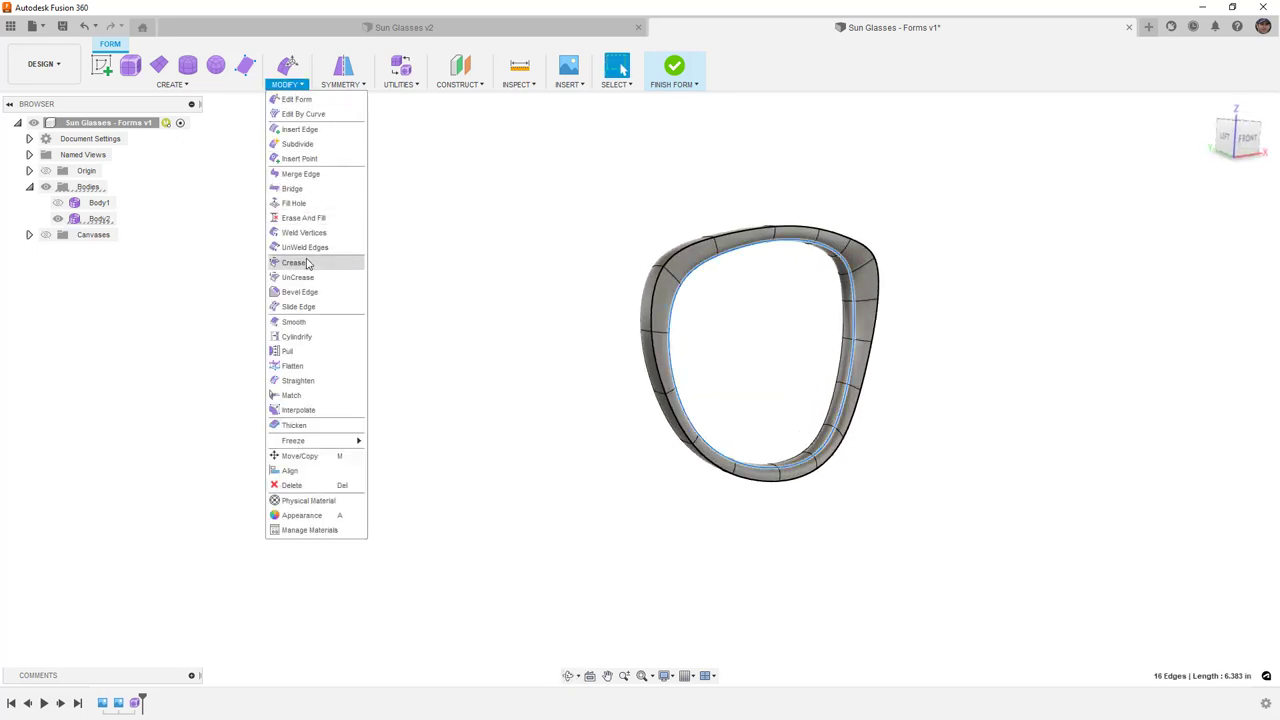
click(310, 263)
click(1202, 226)
mouse_move(1050, 255)
shift+middle_down()
mouse_move(869, 235)
mouse_move(1055, 247)
shift+middle_up()
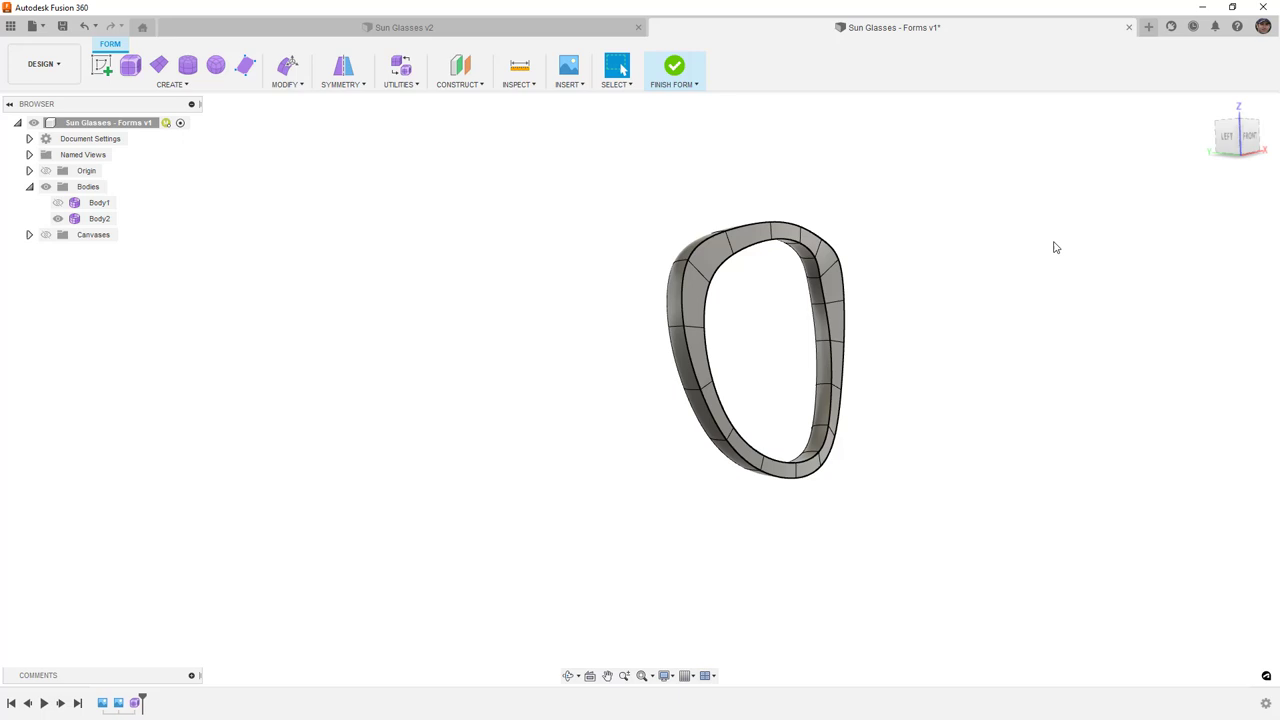
click(675, 67)
Step: Hide Body1 to isolate the finished solid ring
shift+middle_drag(745, 165, 800, 160)
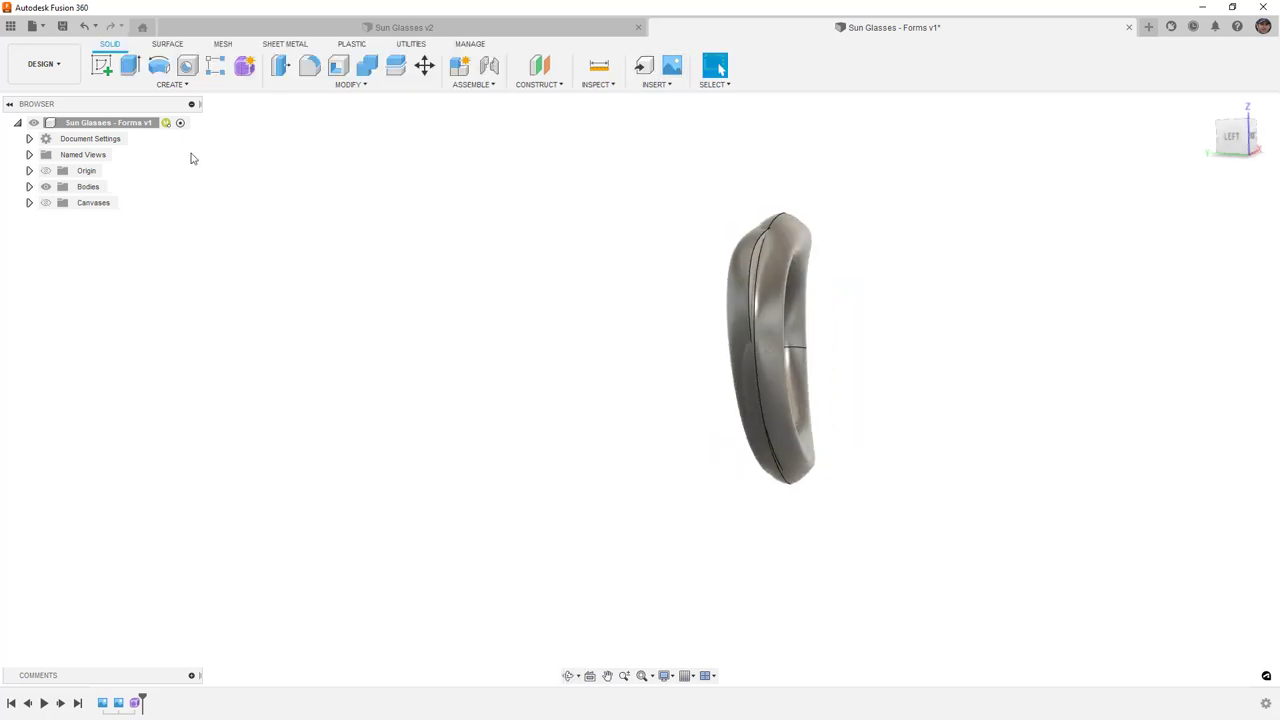
click(29, 187)
click(58, 203)
shift+middle_drag(419, 246, 610, 246)
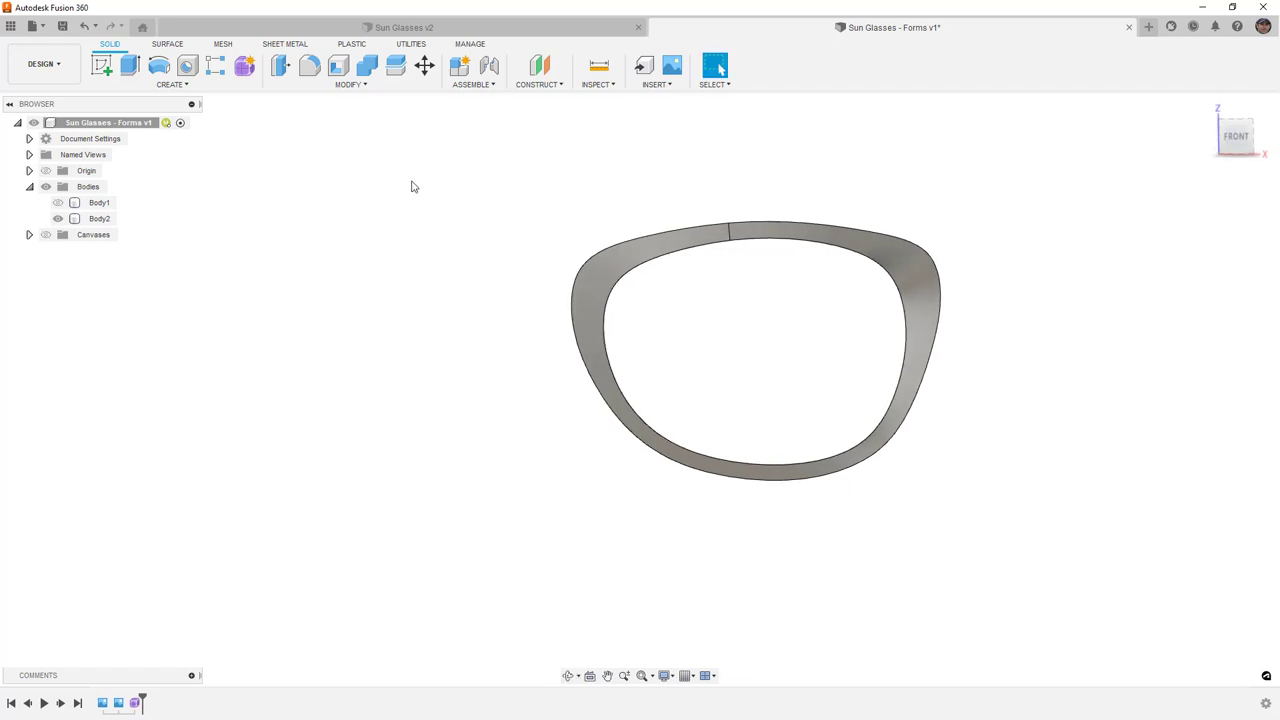
Step: Try a 0.02 in fillet on two ring edges, cancel it, and hide Body2
click(310, 67)
scroll(740, 240, up, 3)
click(743, 211)
shift+middle_drag(733, 251, 830, 215)
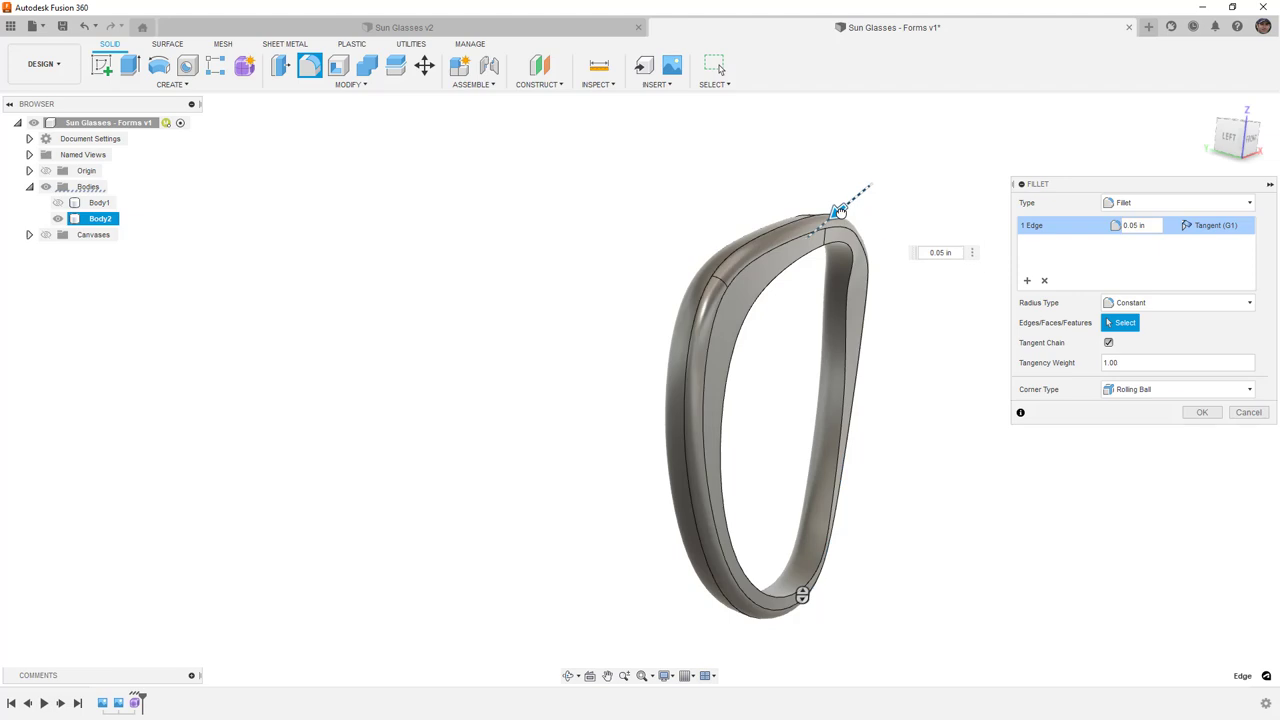
click(845, 250)
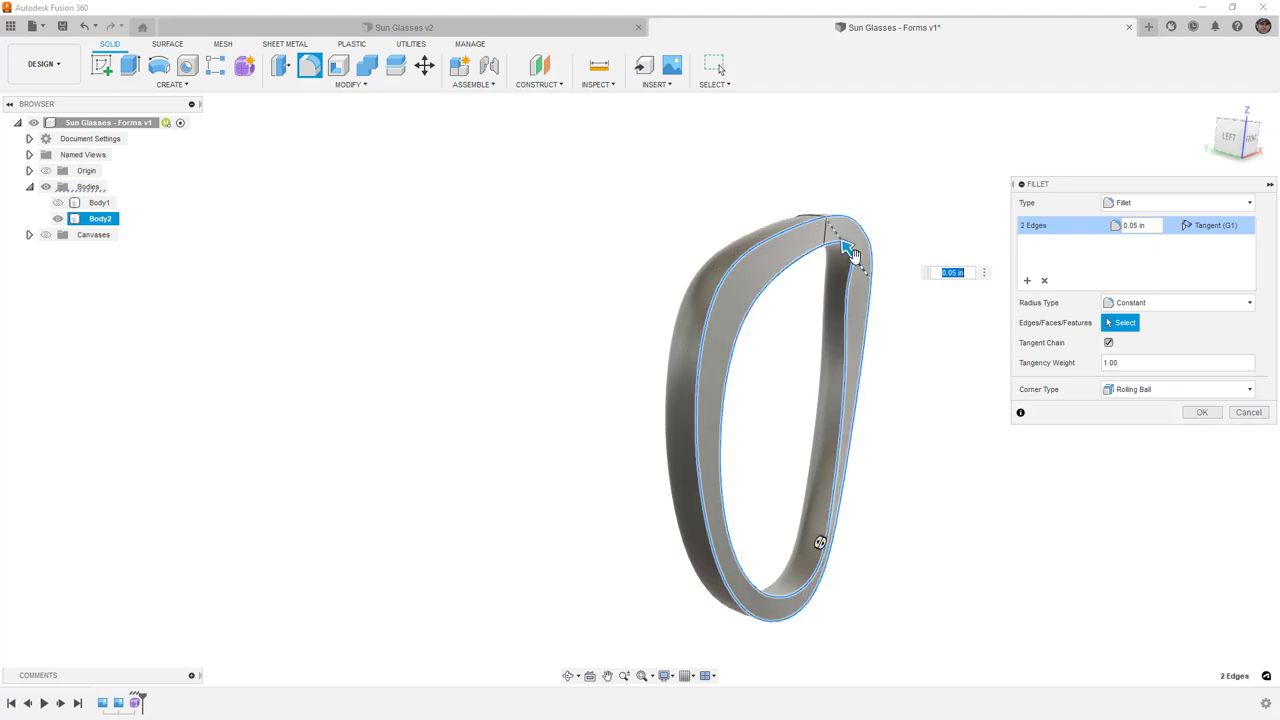
shift+middle_drag(857, 246, 848, 248)
mouse_move(841, 550)
shift+middle_down()
mouse_move(869, 566)
mouse_move(760, 560)
mouse_move(883, 543)
mouse_move(859, 537)
shift+middle_up()
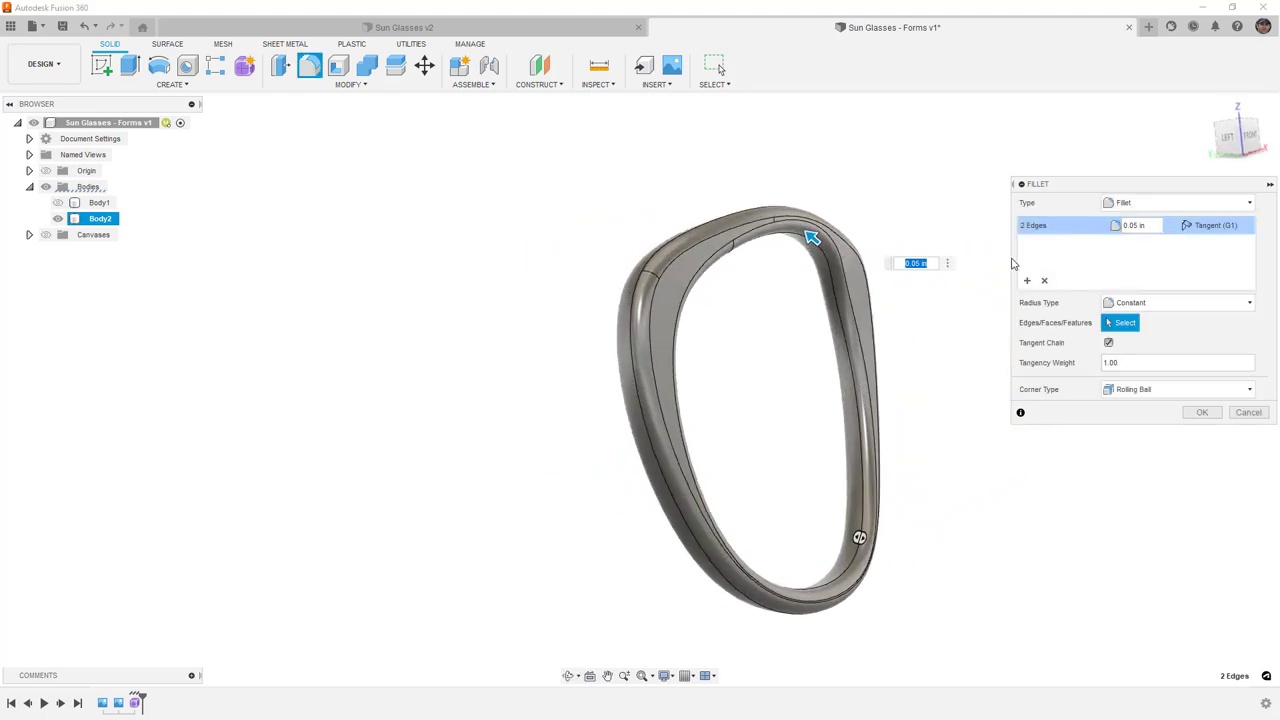
key(Return)
mouse_move(893, 313)
shift+middle_down()
mouse_move(829, 306)
mouse_move(912, 300)
shift+middle_up()
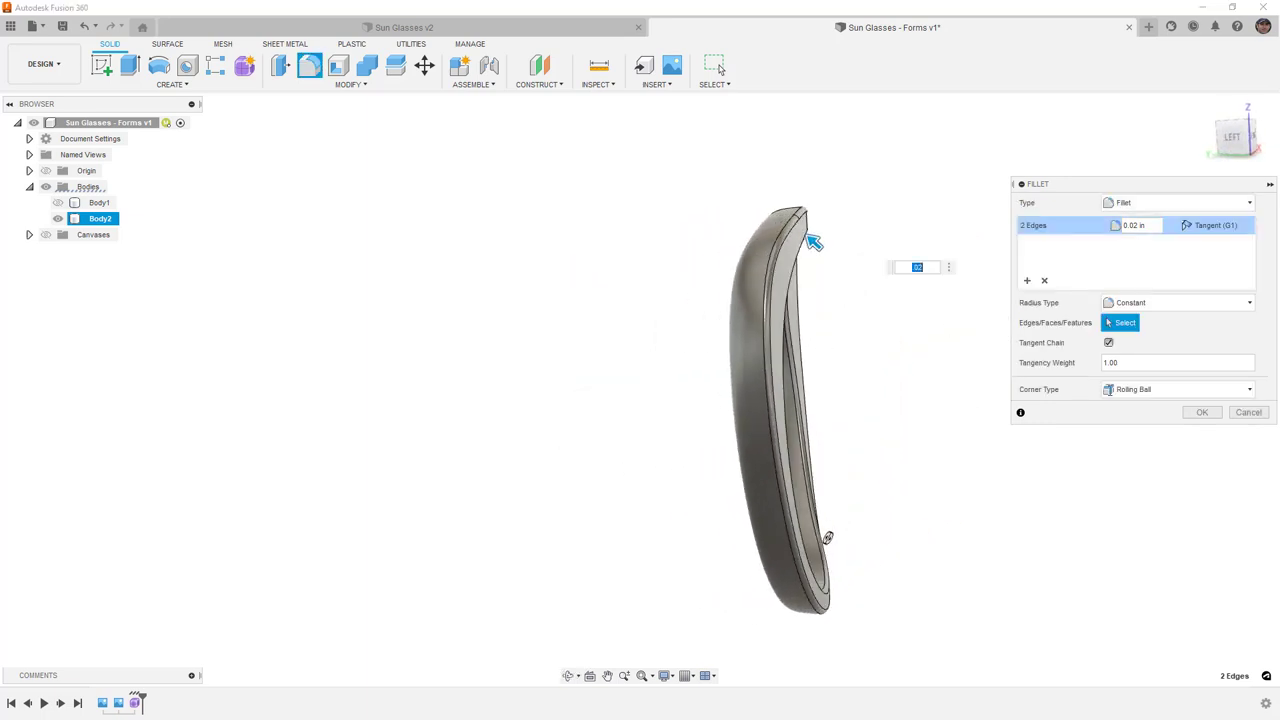
click(1248, 412)
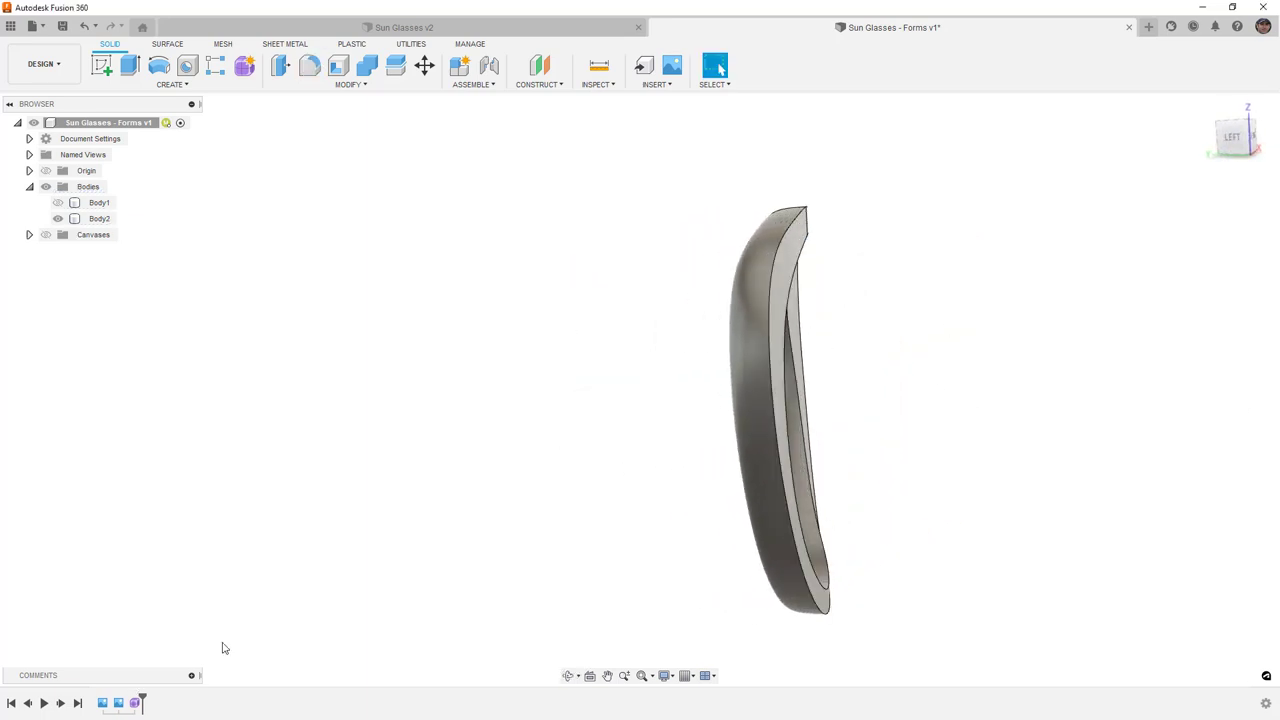
click(57, 218)
Step: Reopen the ring's T-spline form for editing with Body1 hidden
double_click(134, 703)
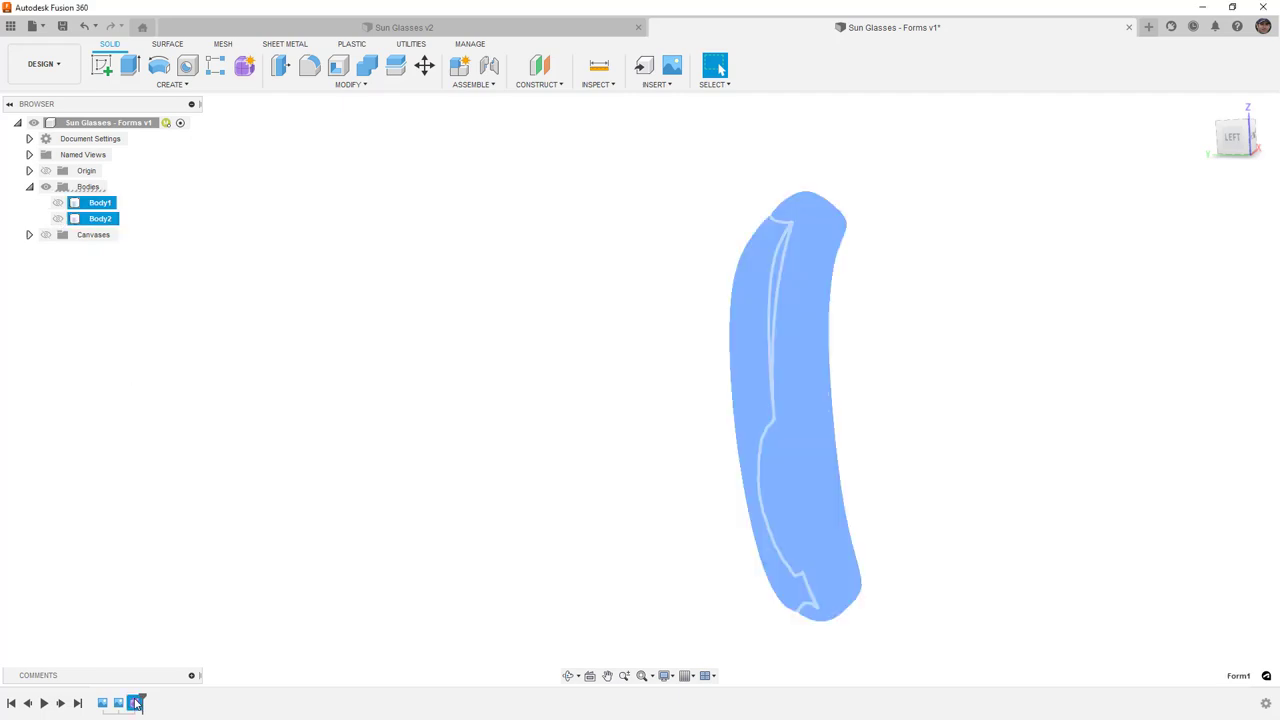
shift+middle_drag(586, 504, 502, 490)
click(57, 203)
shift+middle_drag(592, 375, 533, 370)
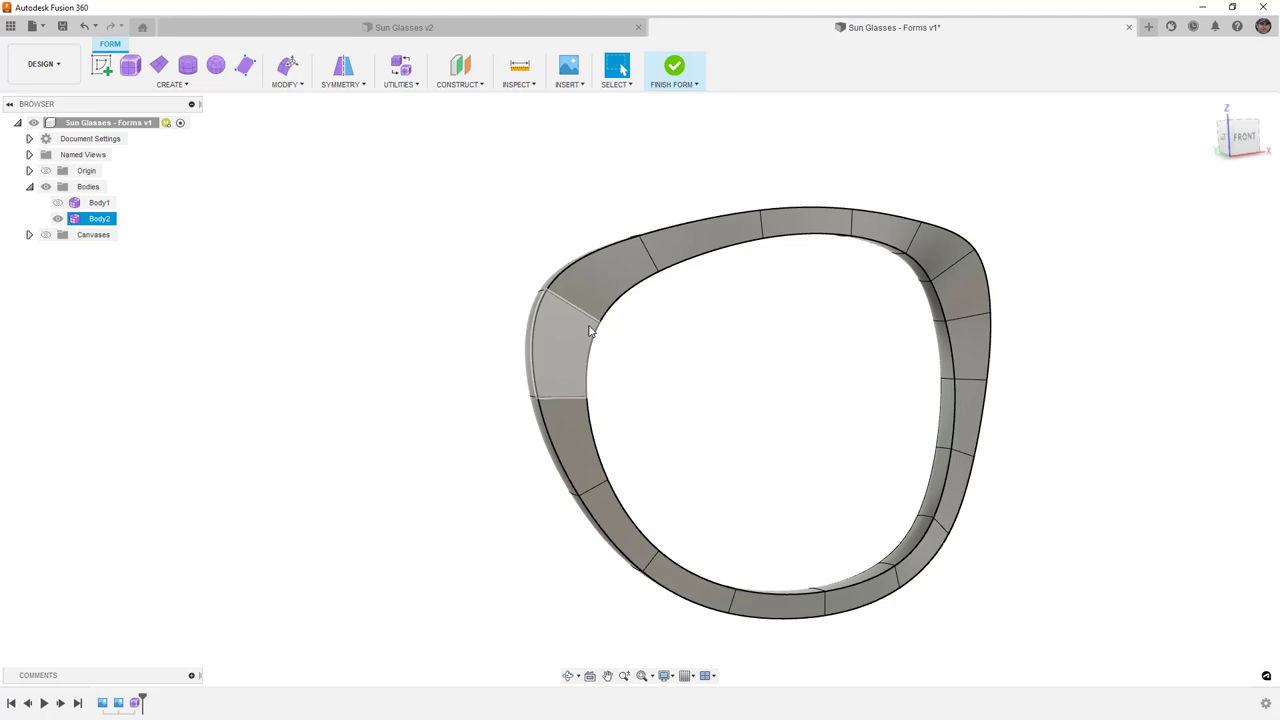
Step: Uncrease the ring's outer and inner edge loops, leaving a smooth rounded tube
double_click(593, 257)
click(288, 84)
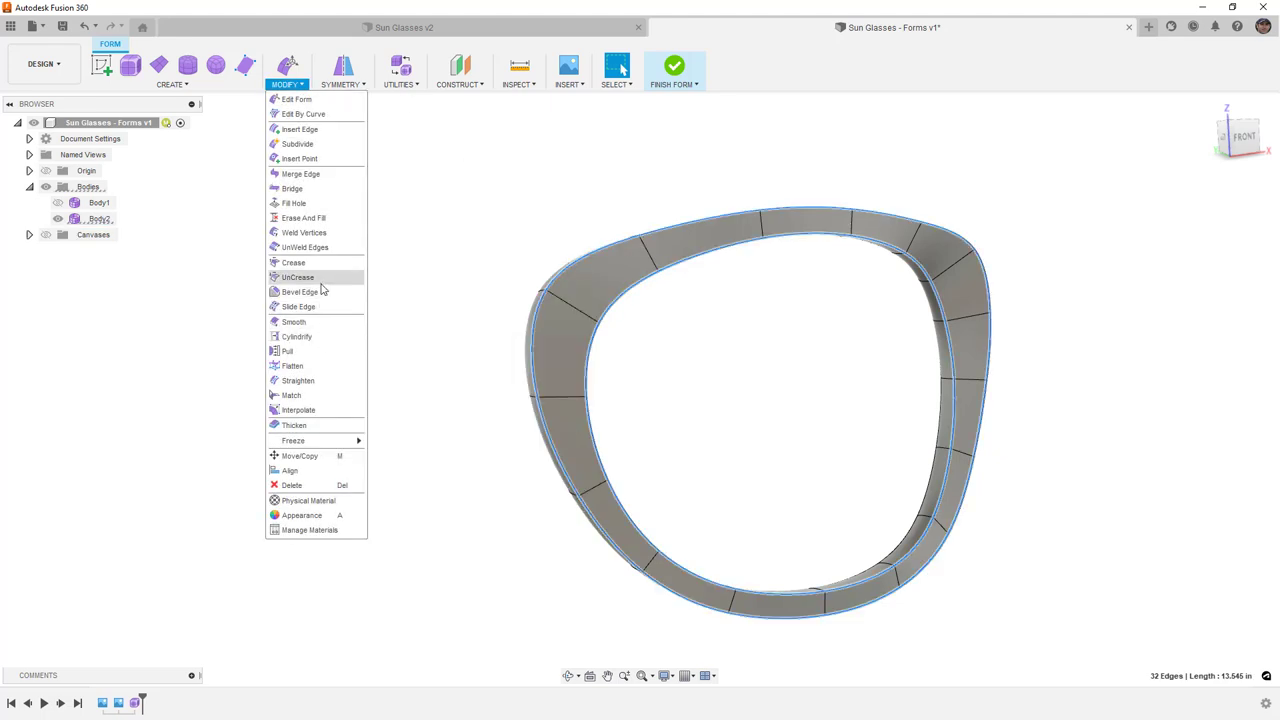
click(322, 279)
click(1192, 228)
shift+middle_drag(790, 340, 825, 342)
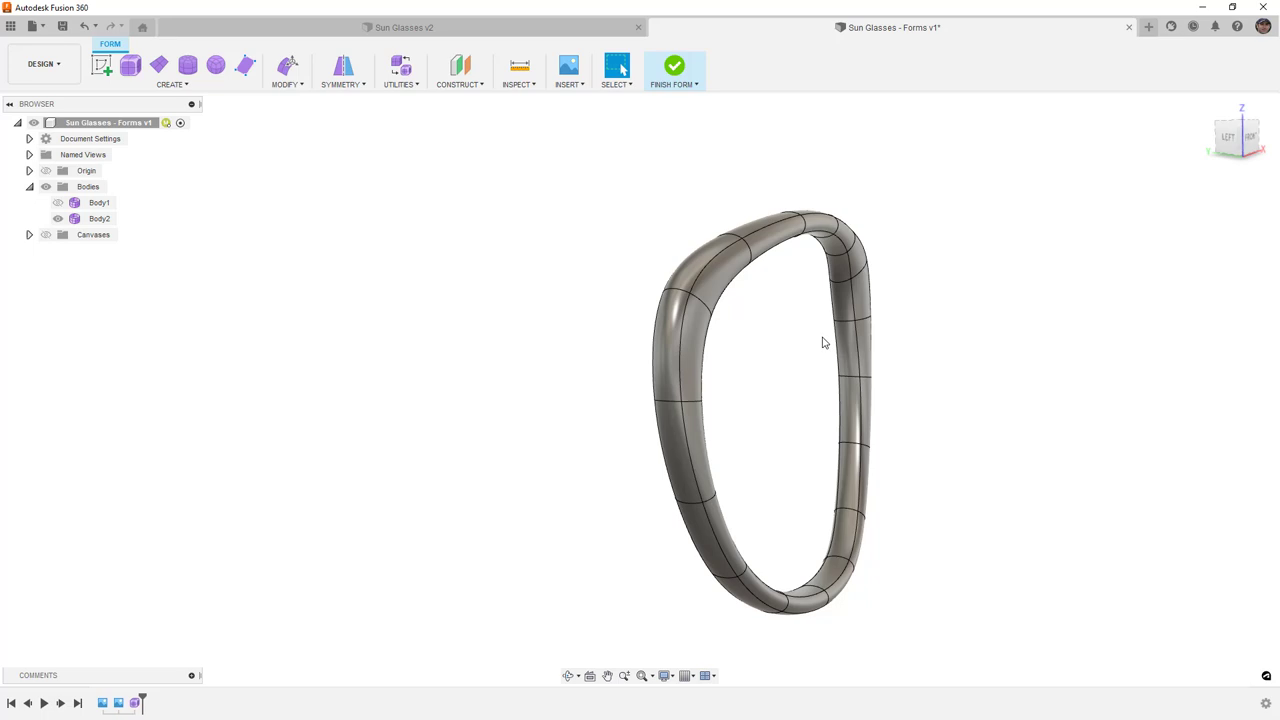
click(290, 84)
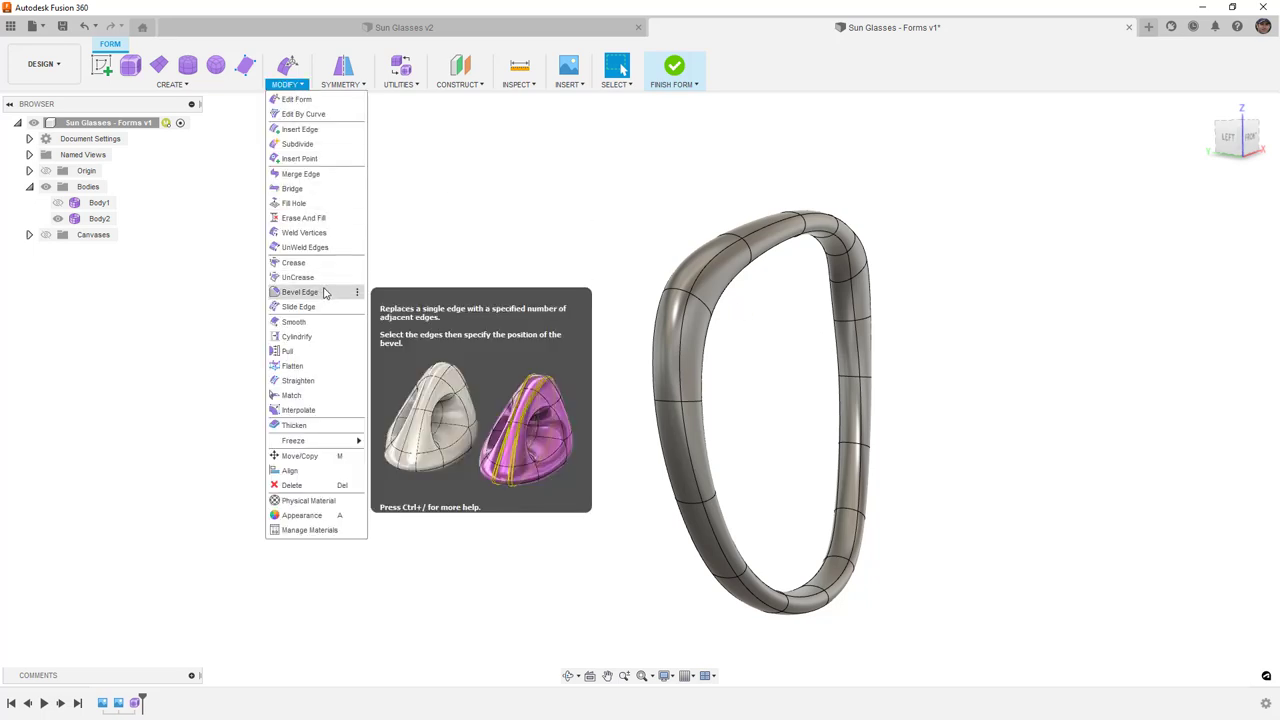
click(300, 292)
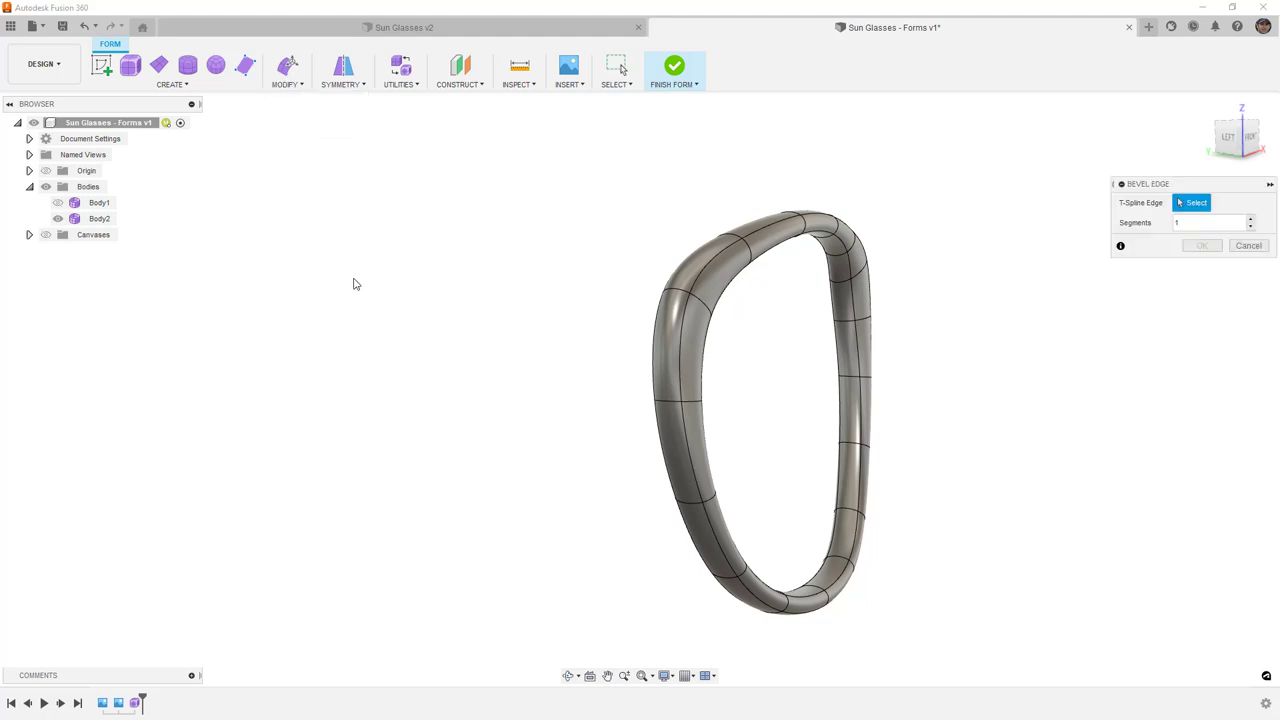
double_click(731, 254)
shift+middle_drag(746, 300, 770, 288)
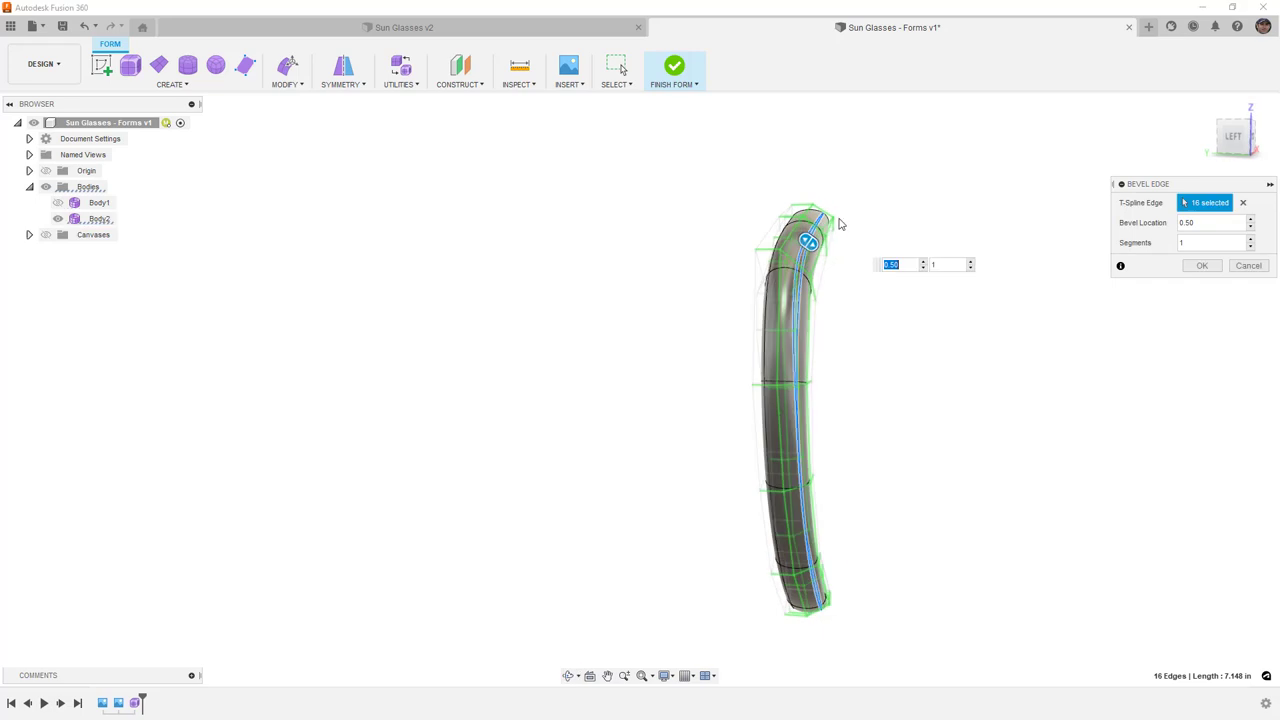
scroll(840, 230, up, 5)
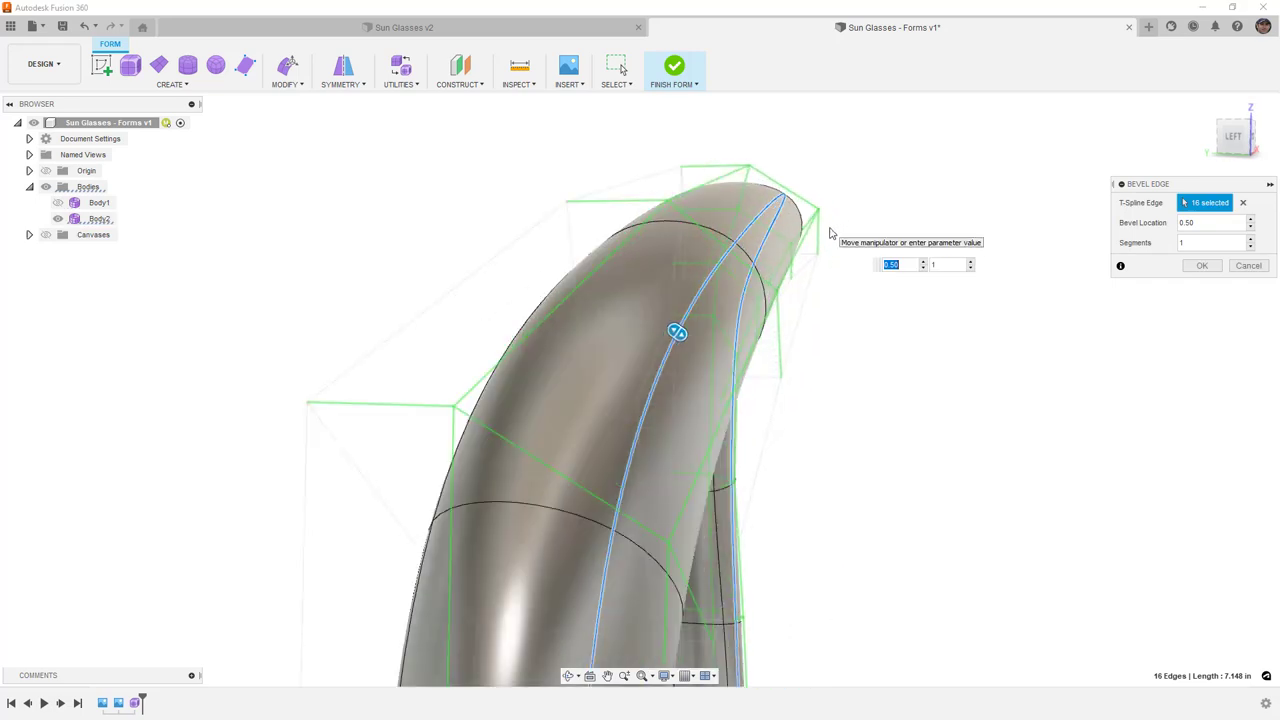
drag(677, 331, 740, 366)
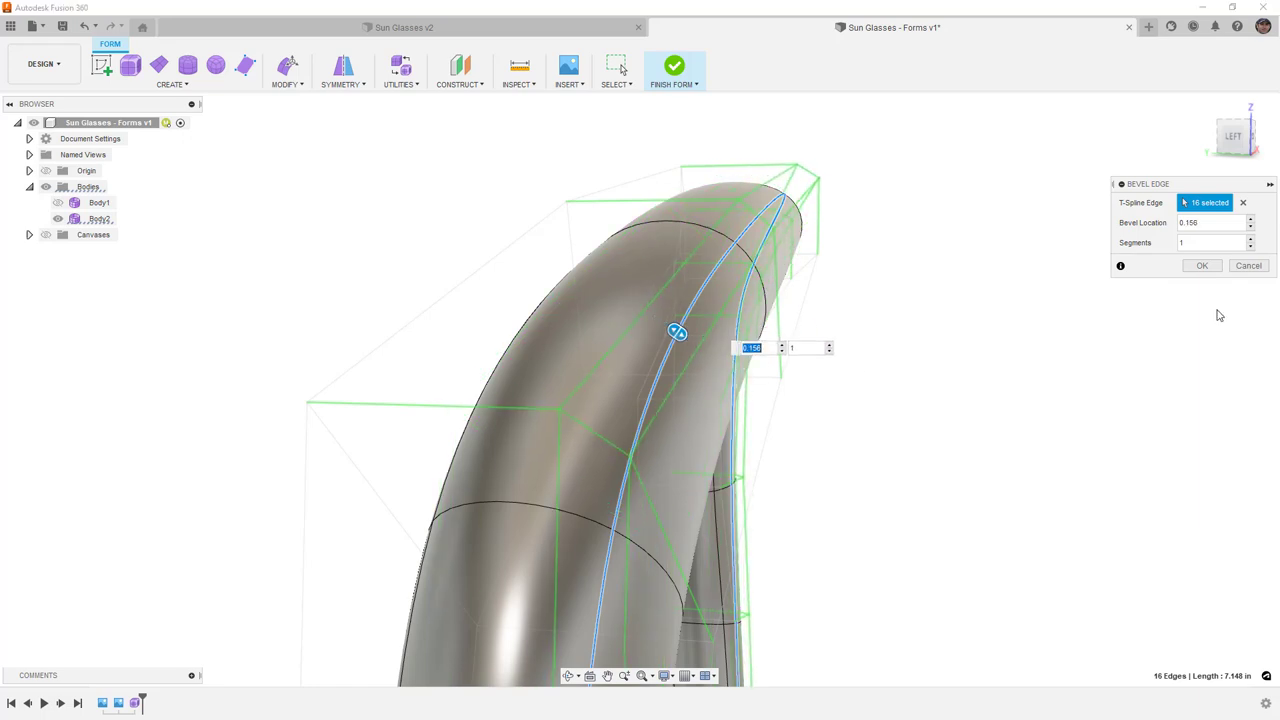
click(1250, 240)
click(1250, 247)
click(1203, 265)
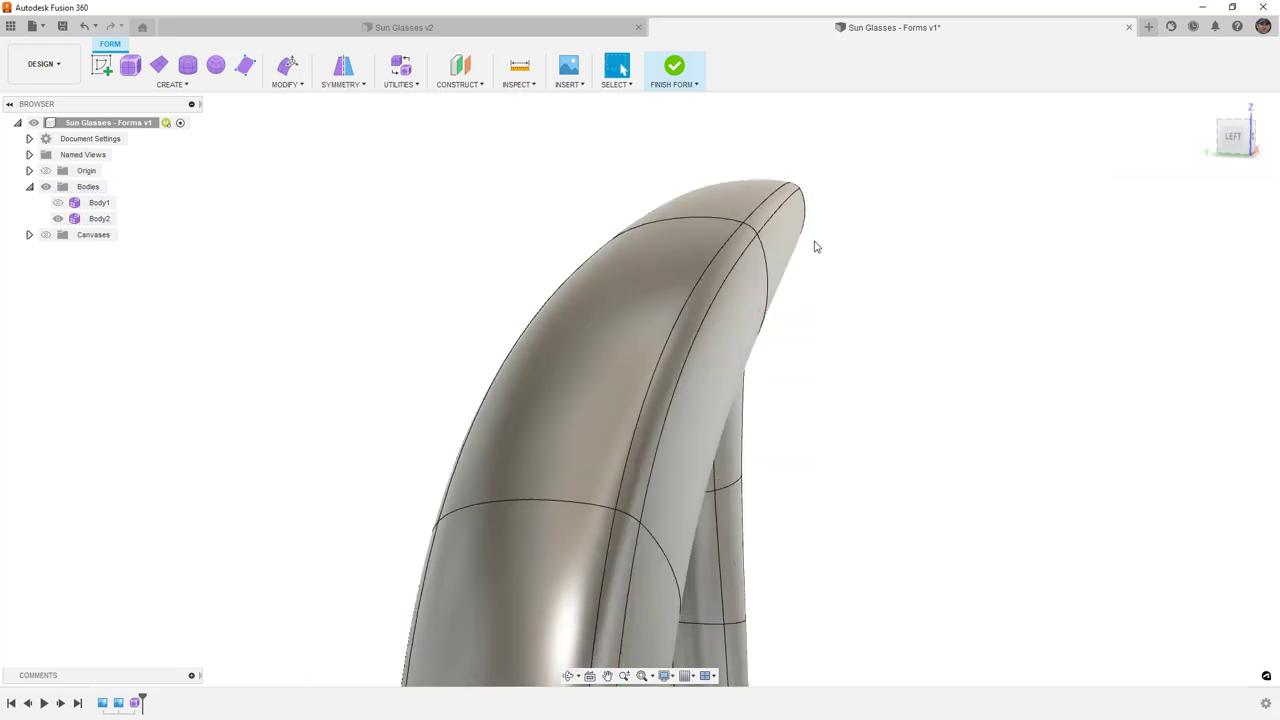
click(787, 243)
key(alt+1)
click(938, 250)
shift+middle_drag(938, 250, 894, 245)
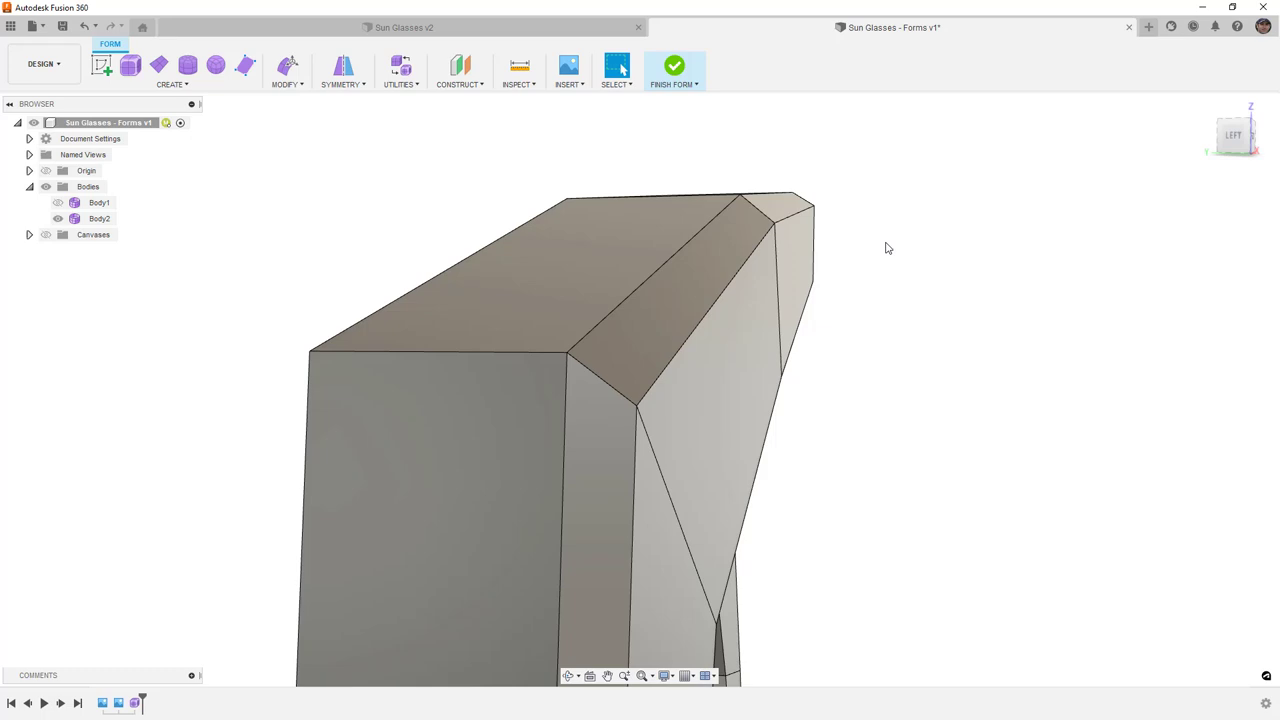
scroll(743, 229, down, 4)
shift+middle_drag(806, 286, 789, 276)
click(774, 257)
key(alt+3)
click(882, 232)
shift+middle_drag(882, 232, 849, 252)
Step: Bevel the inner edge loop with 2 segments at about 0.13 location
double_click(811, 275)
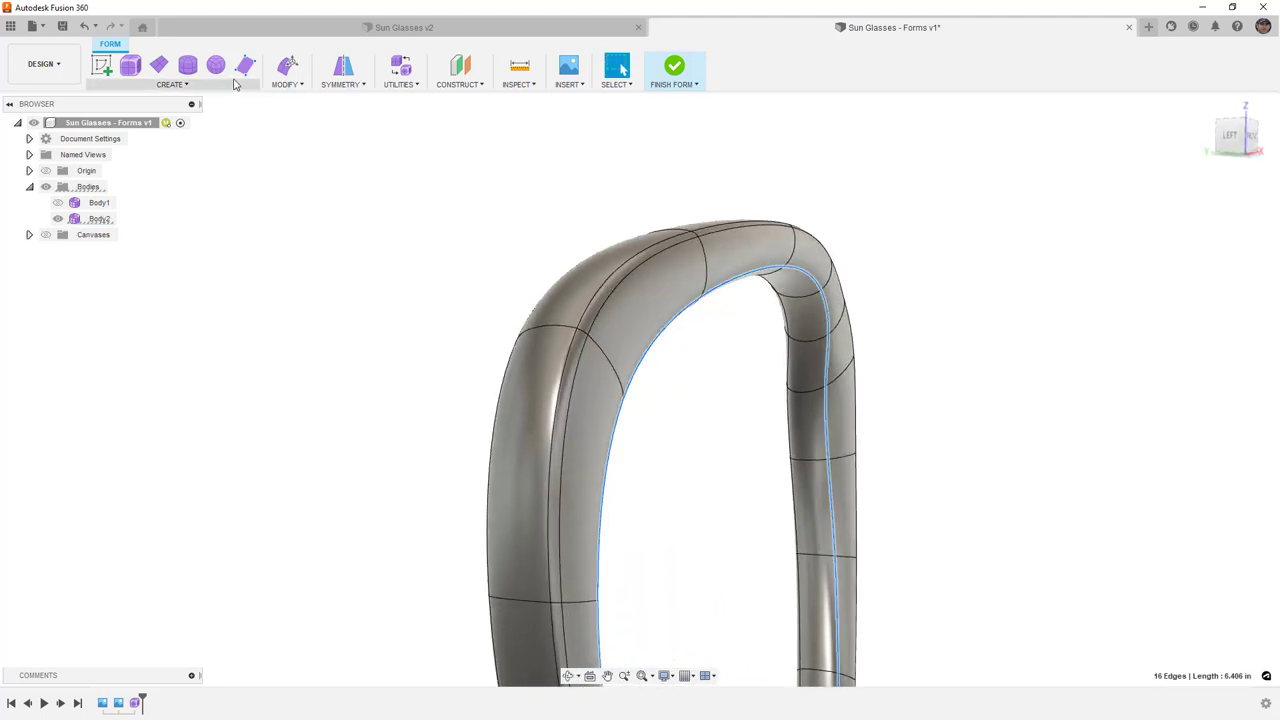
click(285, 86)
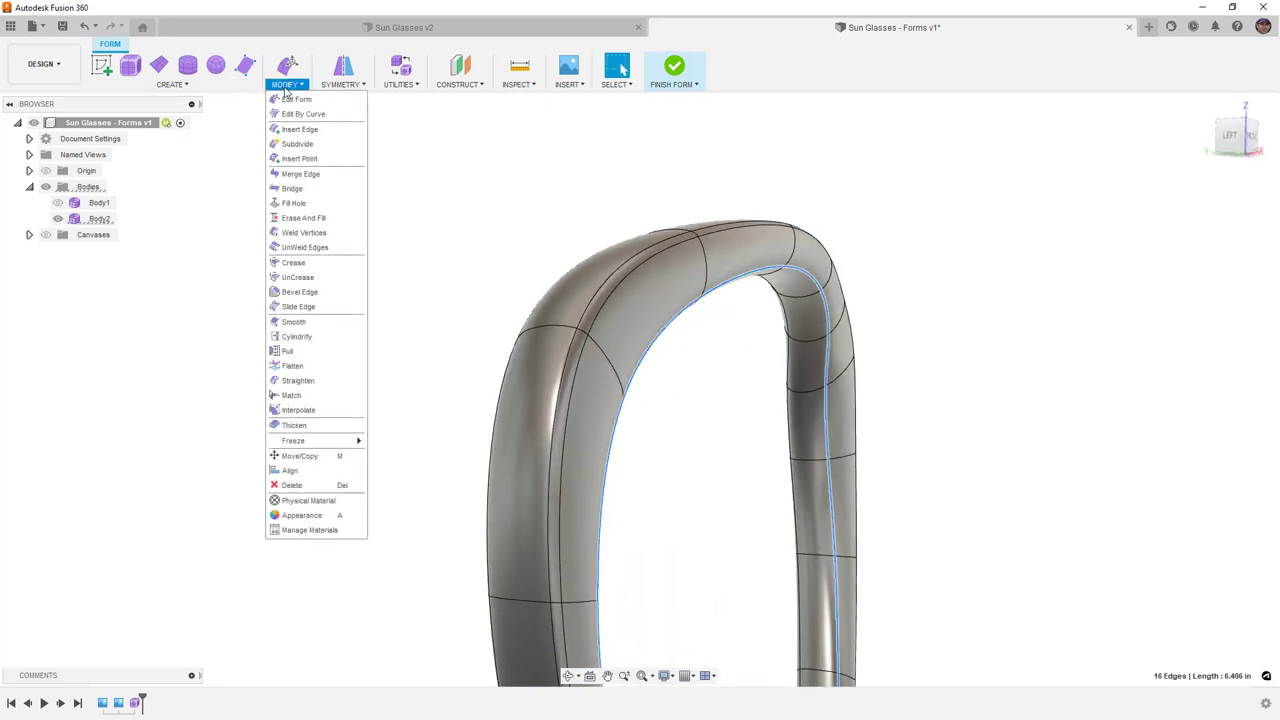
click(299, 292)
scroll(808, 274, up, 5)
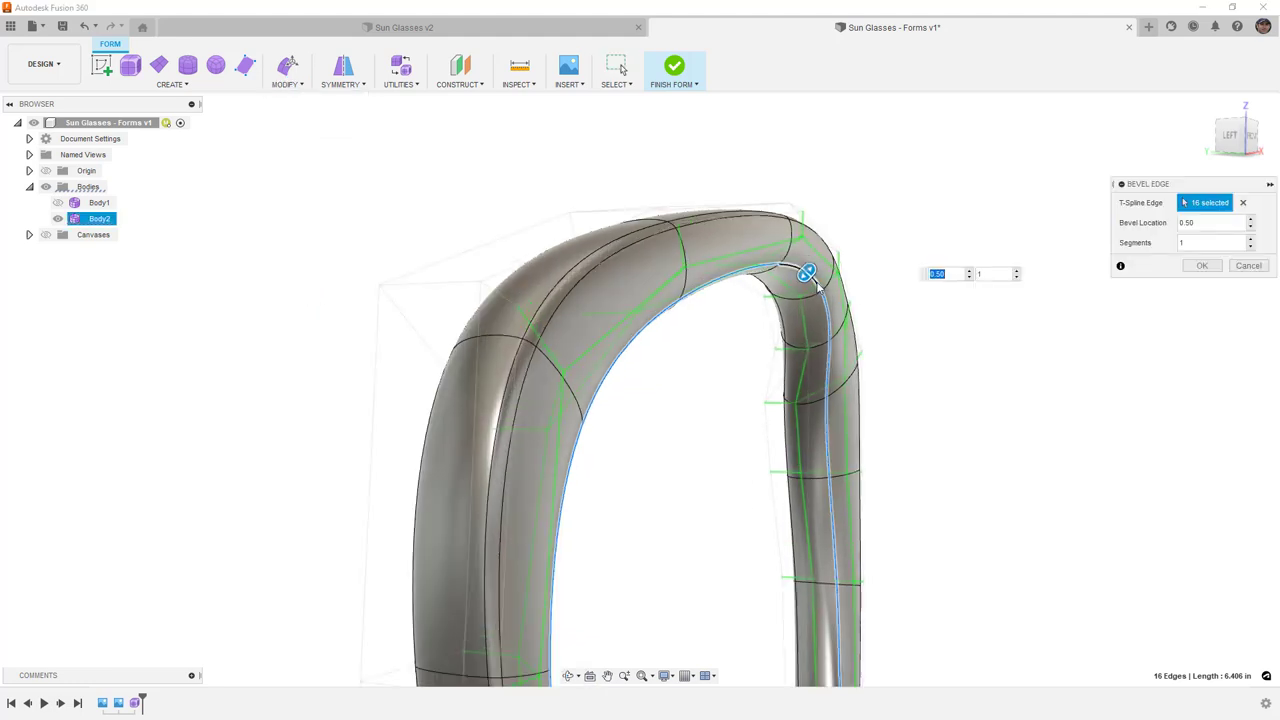
drag(806, 272, 769, 311)
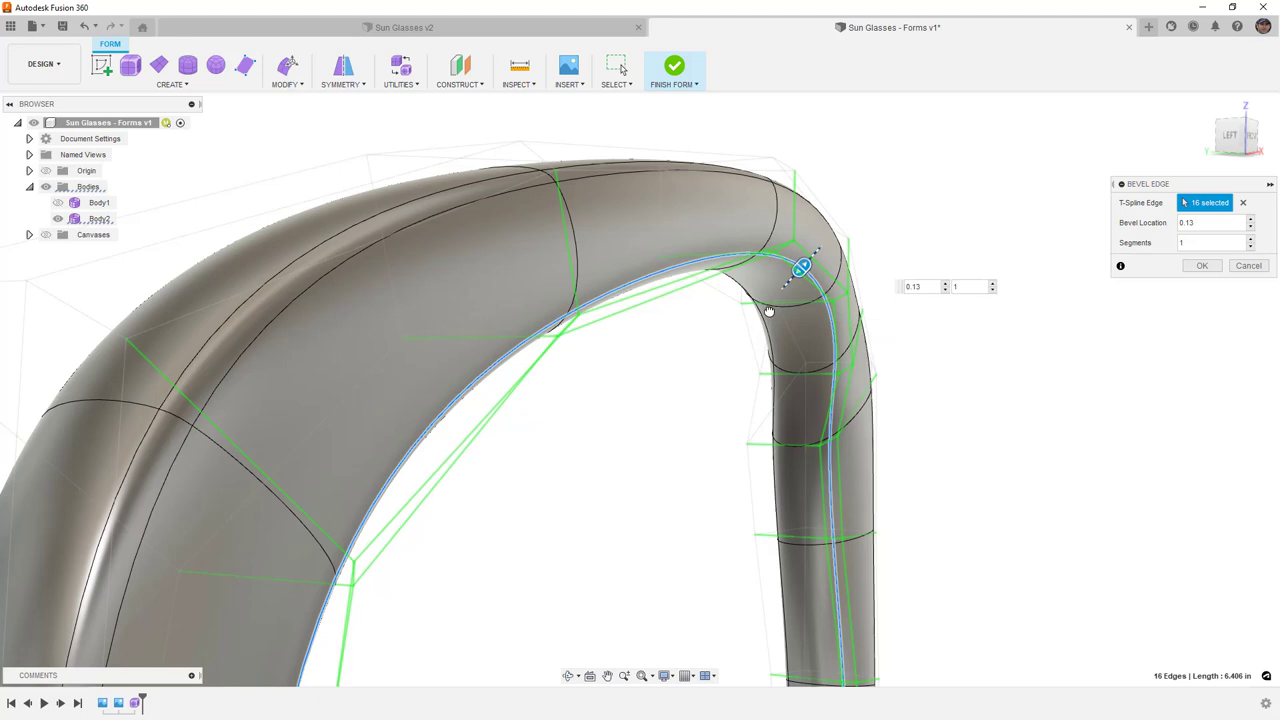
click(1250, 240)
click(1200, 267)
shift+middle_drag(963, 266, 953, 266)
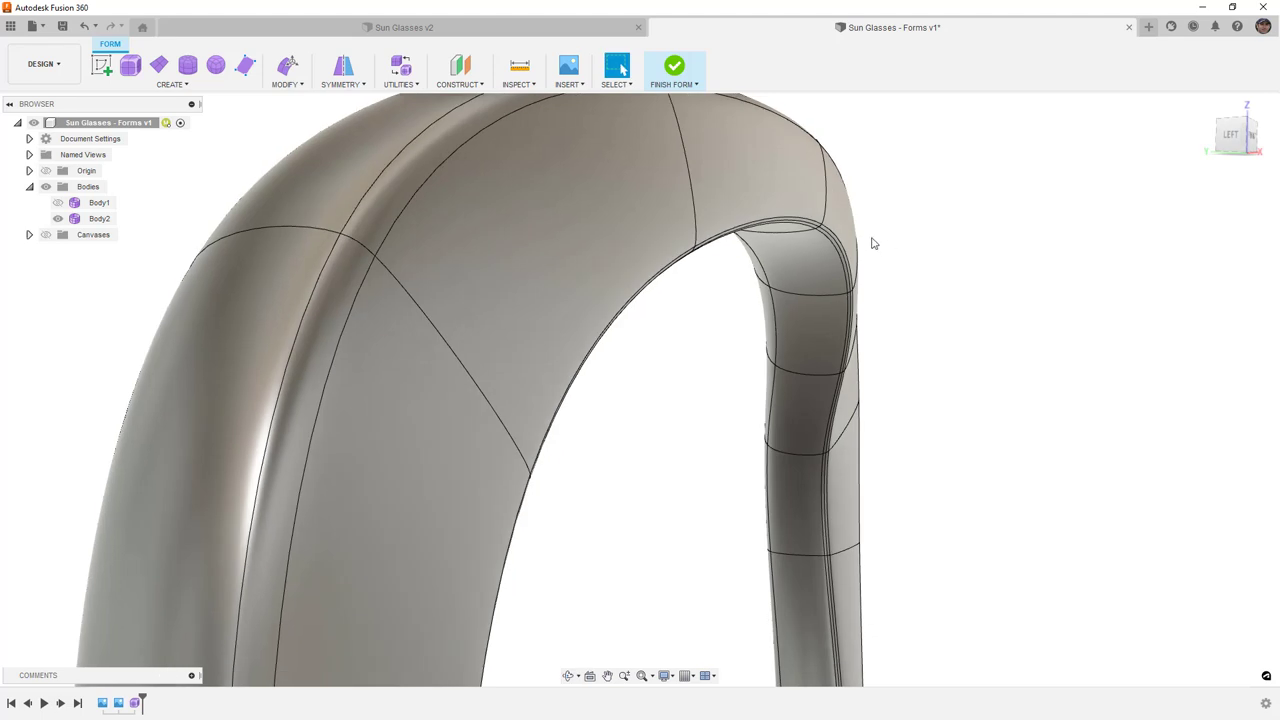
Step: Inspect the bevel in box and smooth display with edge lines hidden
key(alt+1)
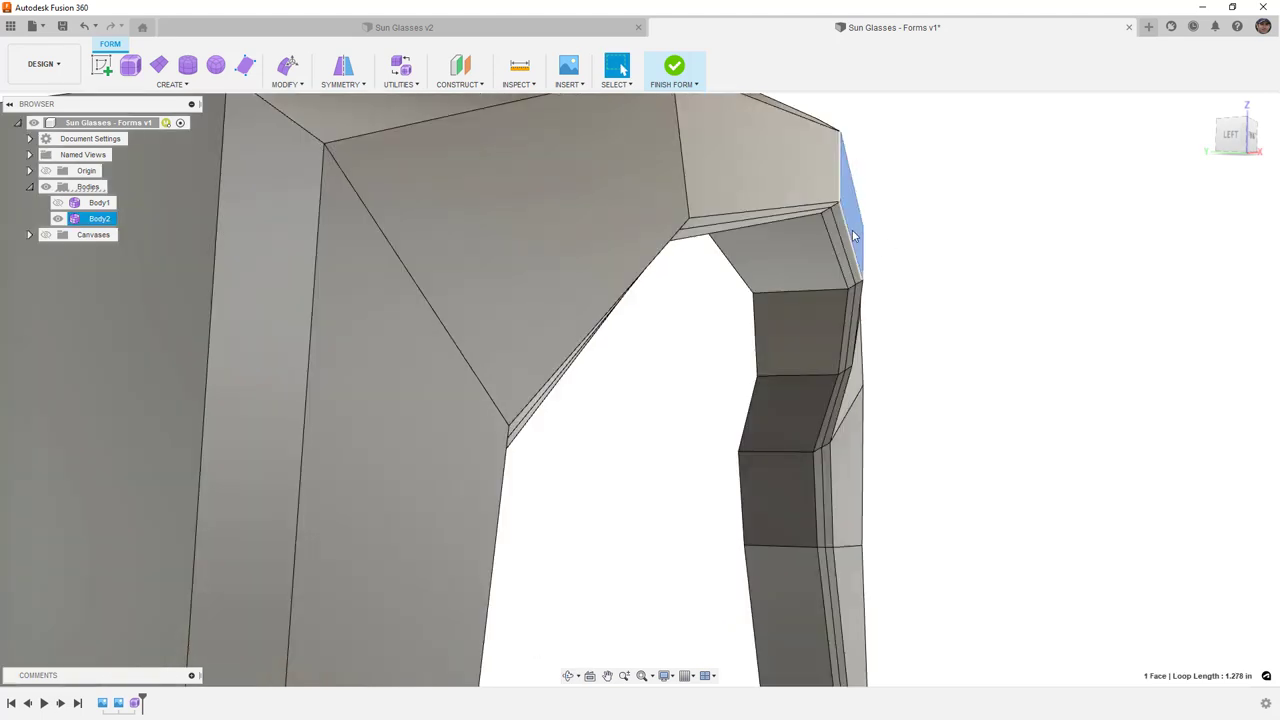
scroll(838, 219, up, 3)
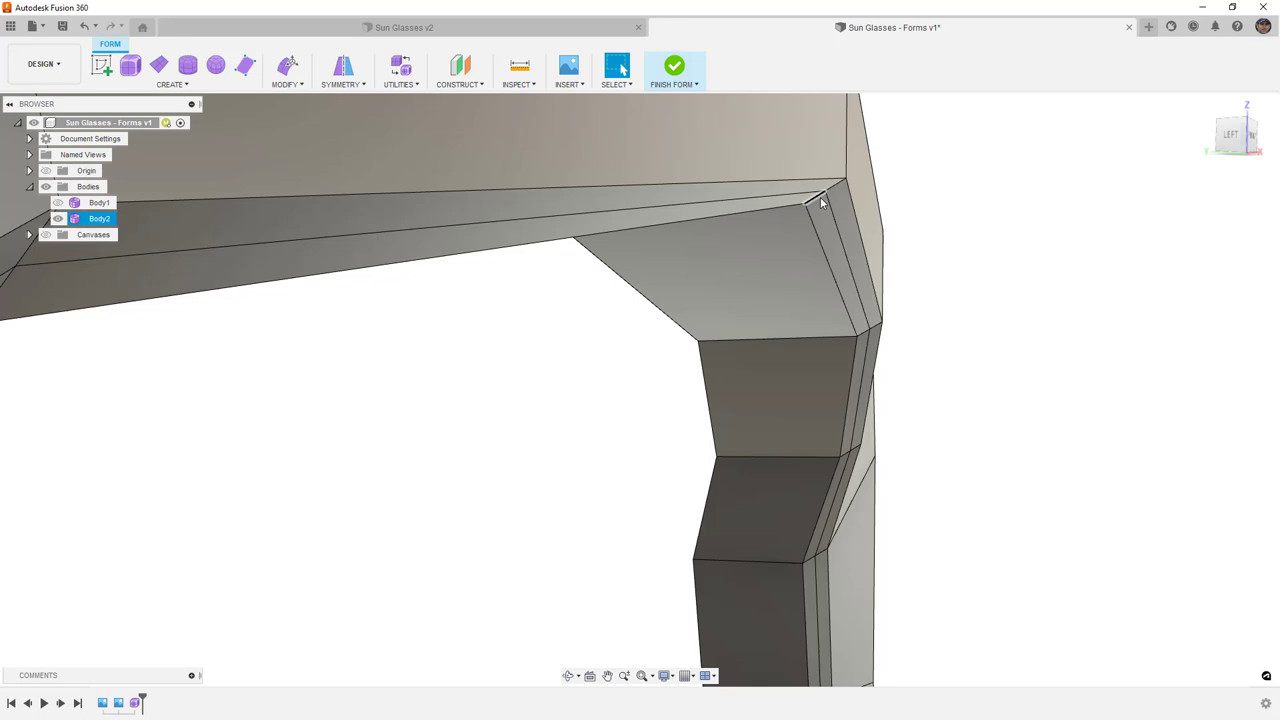
click(835, 208)
key(ctrl+3)
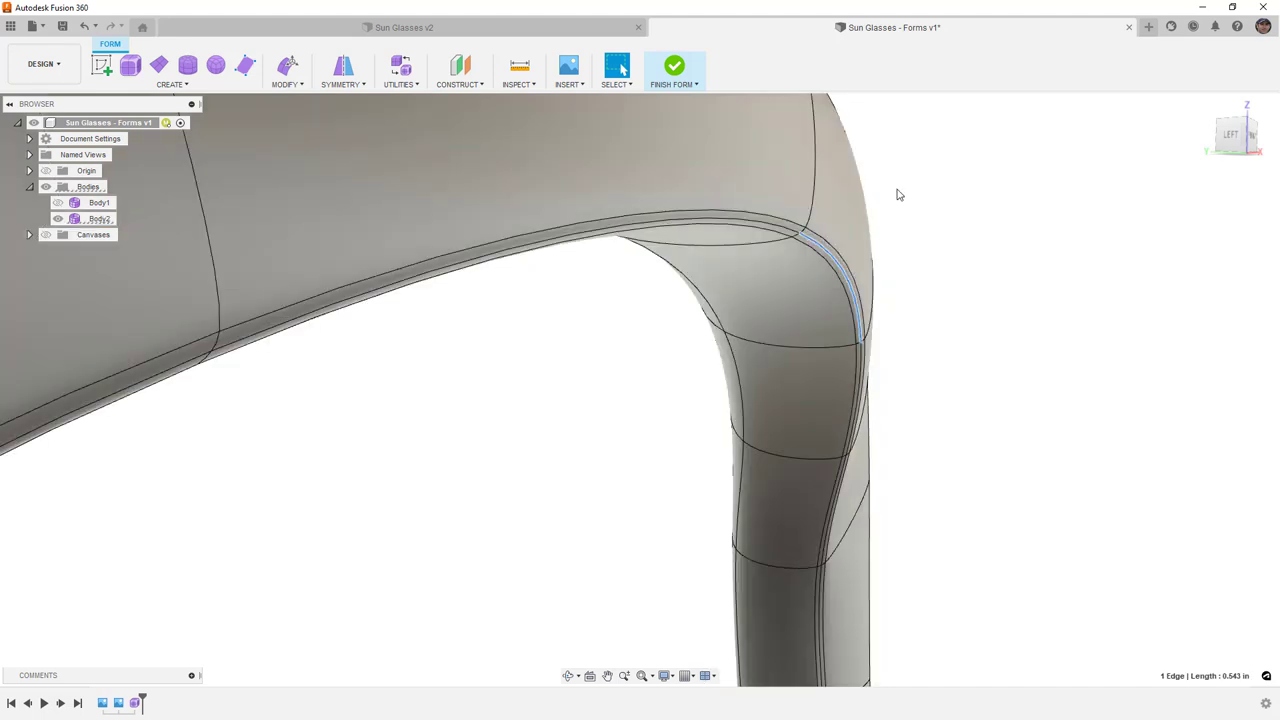
click(921, 187)
key(ctrl+4)
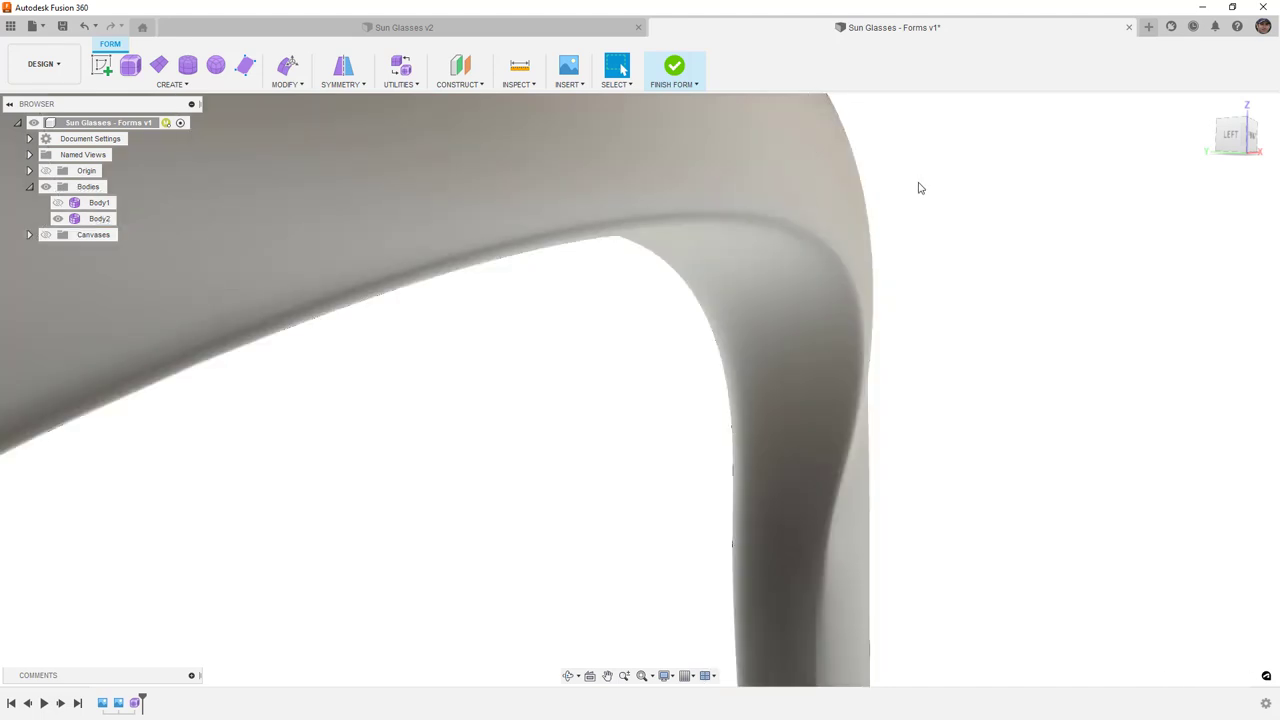
shift+middle_drag(921, 187, 909, 229)
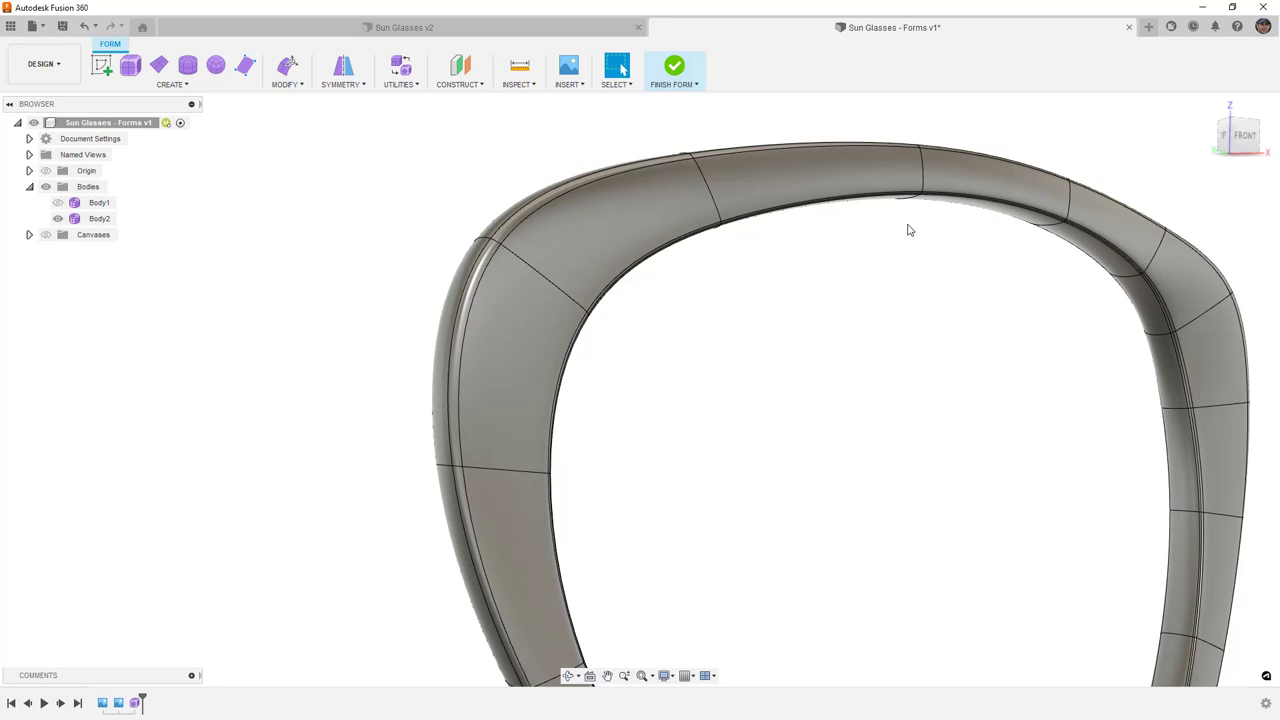
Step: Undo the bevel and insert an edge beside the inner loop at 0.07
key(ctrl+z)
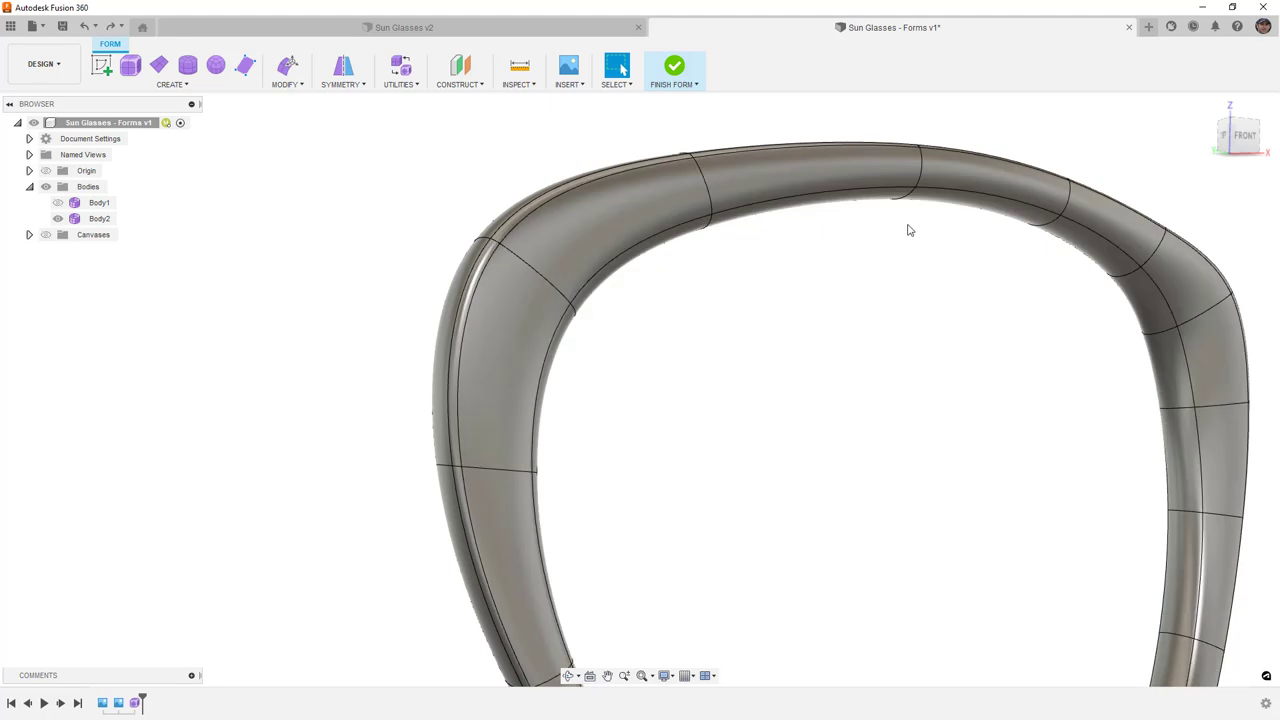
click(859, 176)
double_click(820, 191)
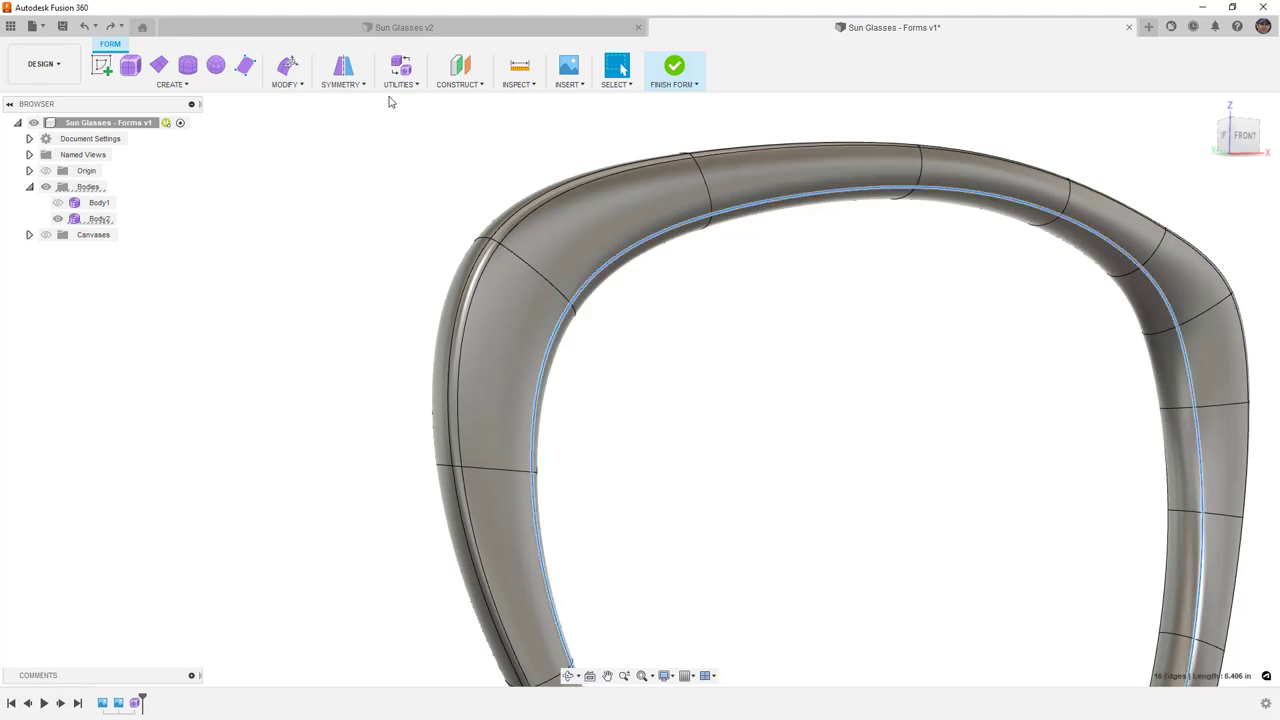
click(286, 78)
click(302, 129)
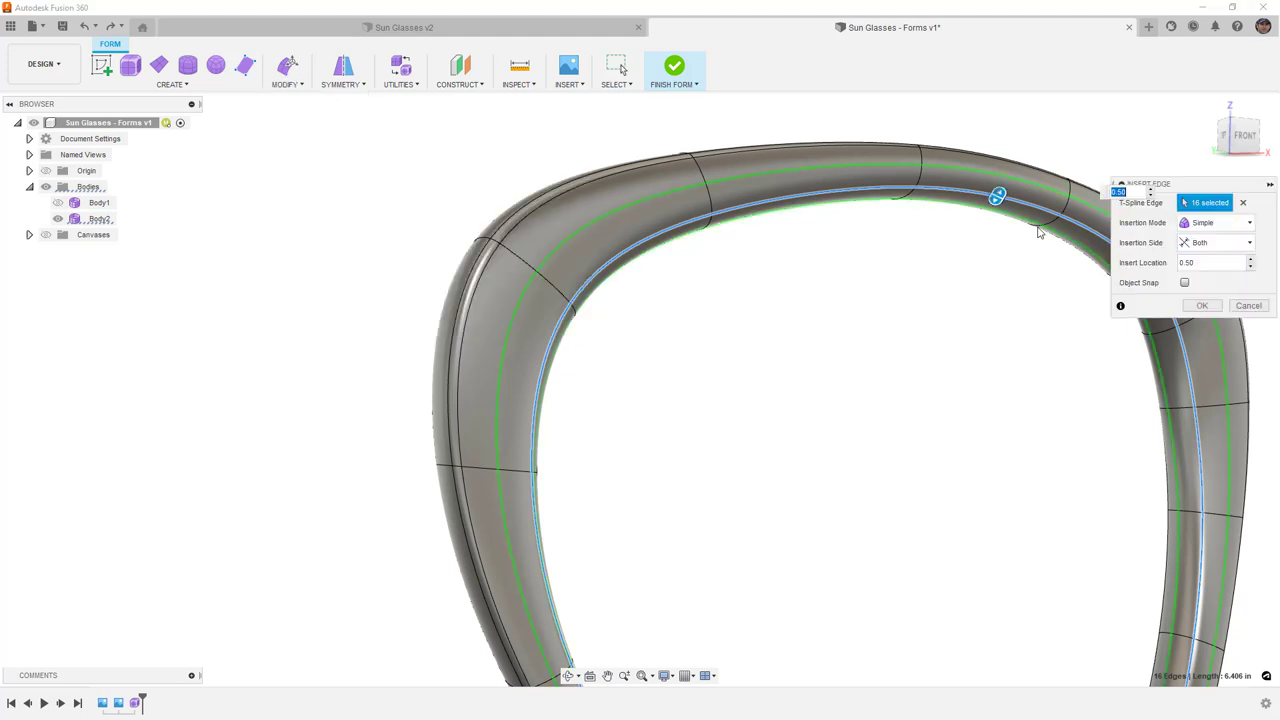
shift+middle_drag(988, 246, 1027, 243)
scroll(1015, 211, up, 4)
drag(1004, 192, 965, 259)
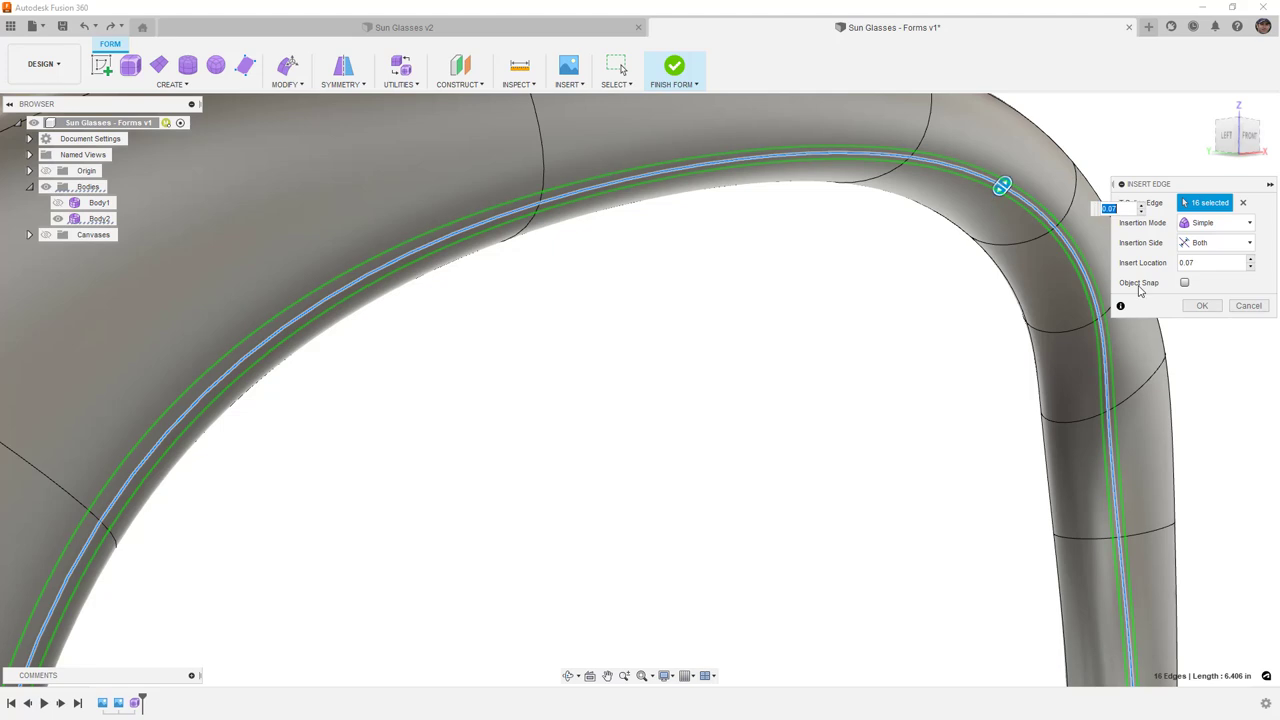
click(1202, 305)
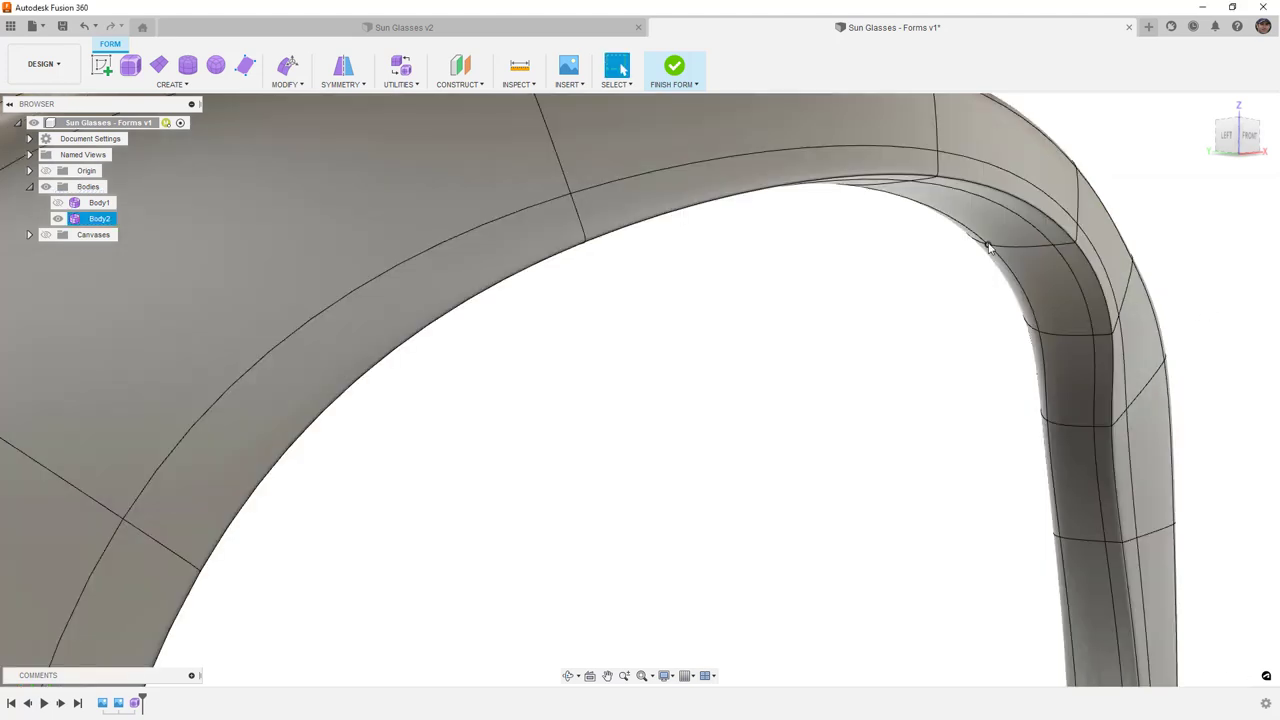
Step: Inspect the inserted edge in box display, then undo it twice
key(alt+1)
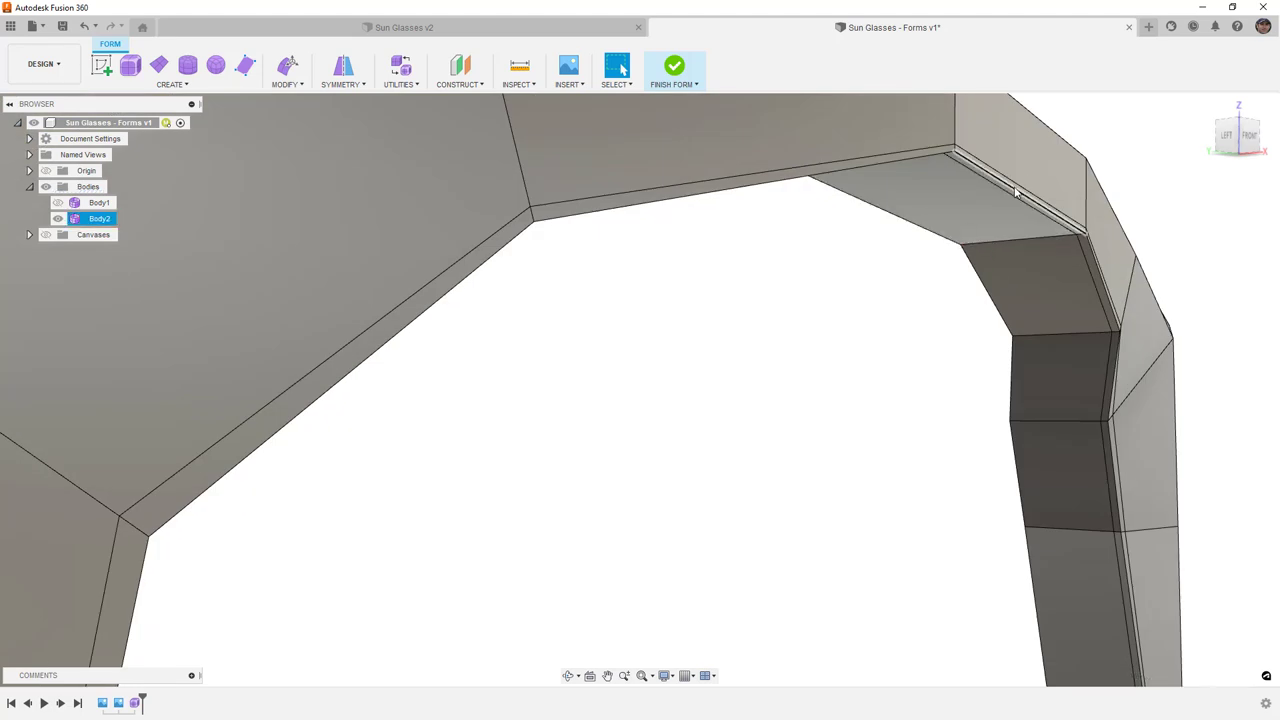
scroll(1017, 194, up, 3)
shift+middle_drag(1065, 207, 1081, 248)
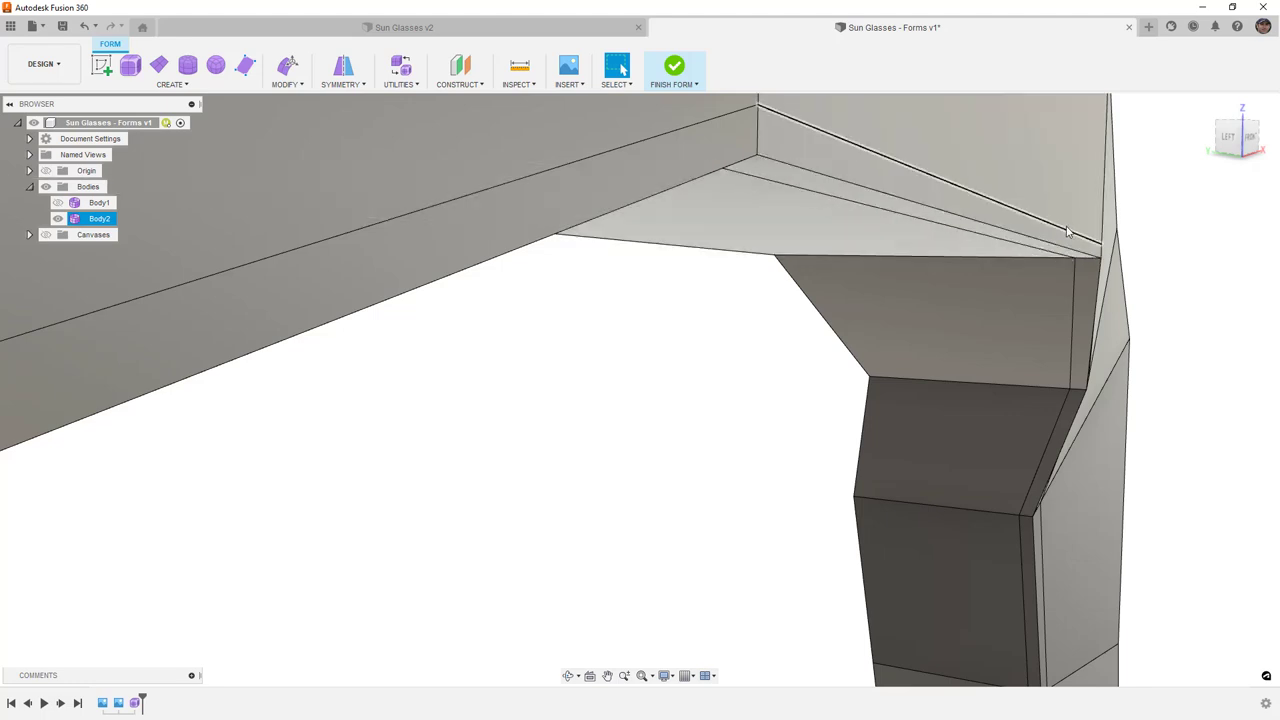
click(85, 27)
click(85, 28)
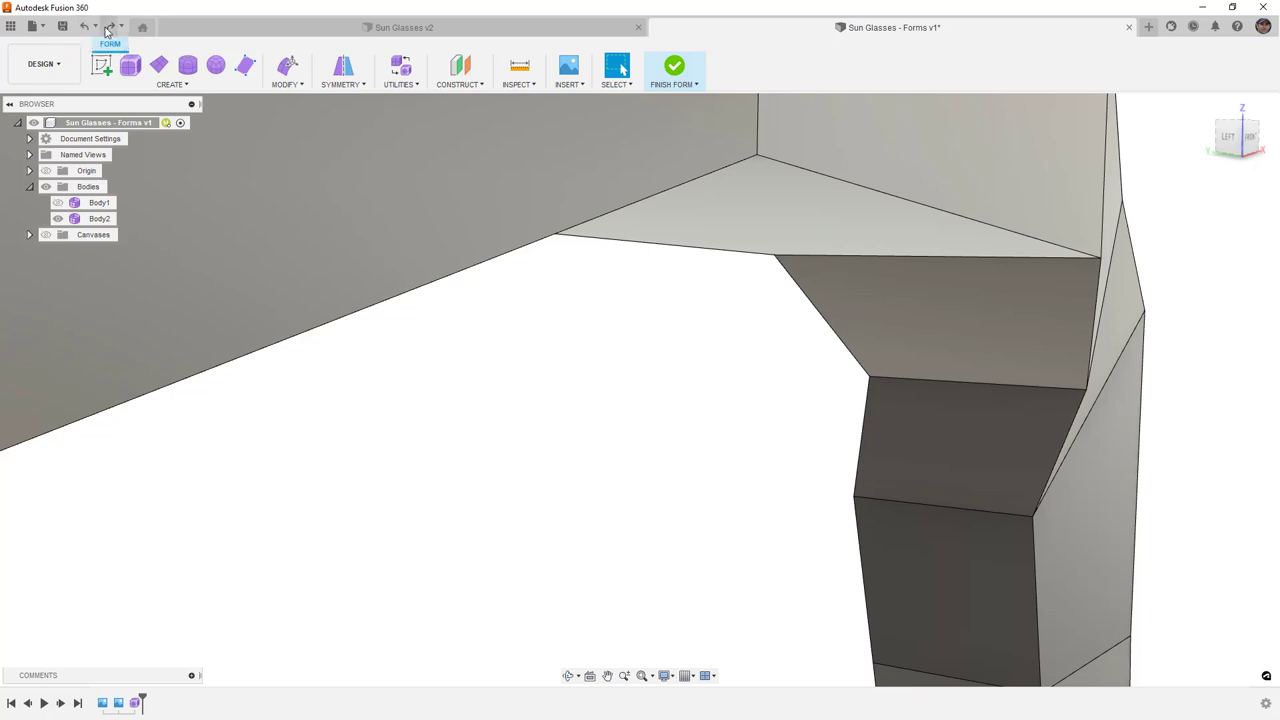
Step: Bevel the top edge loop, then undo that bevel
click(286, 80)
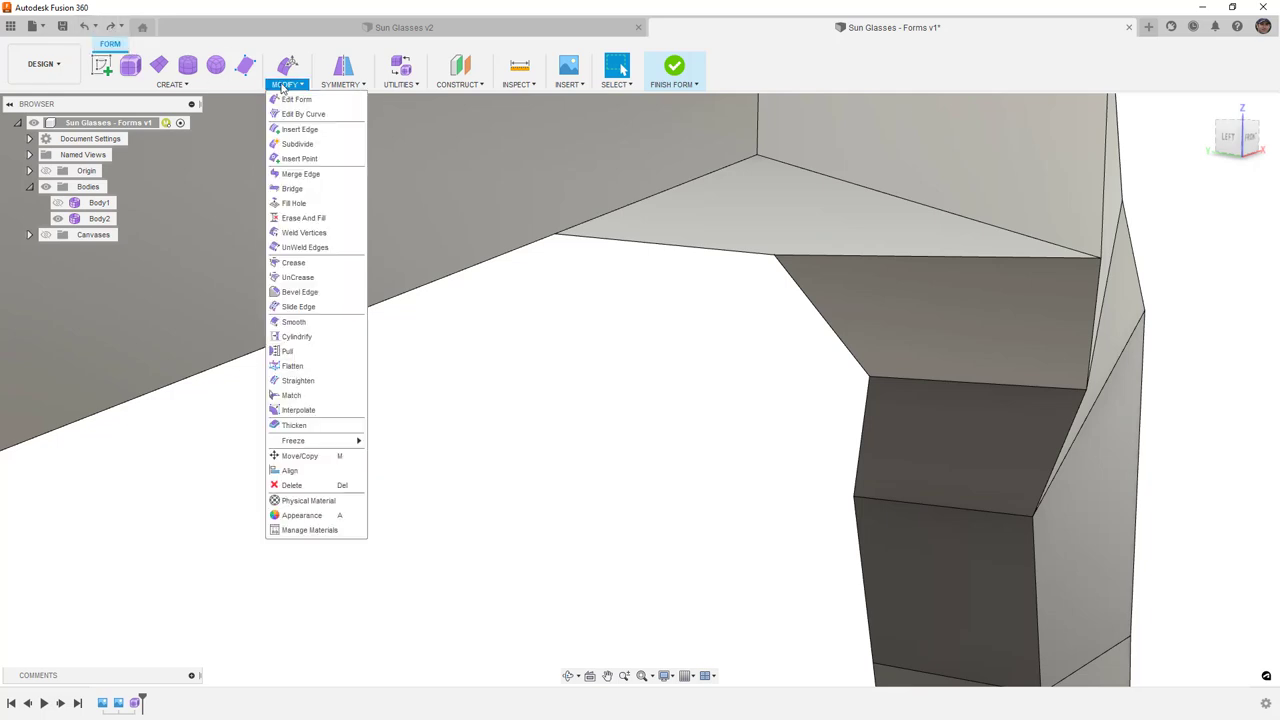
click(299, 291)
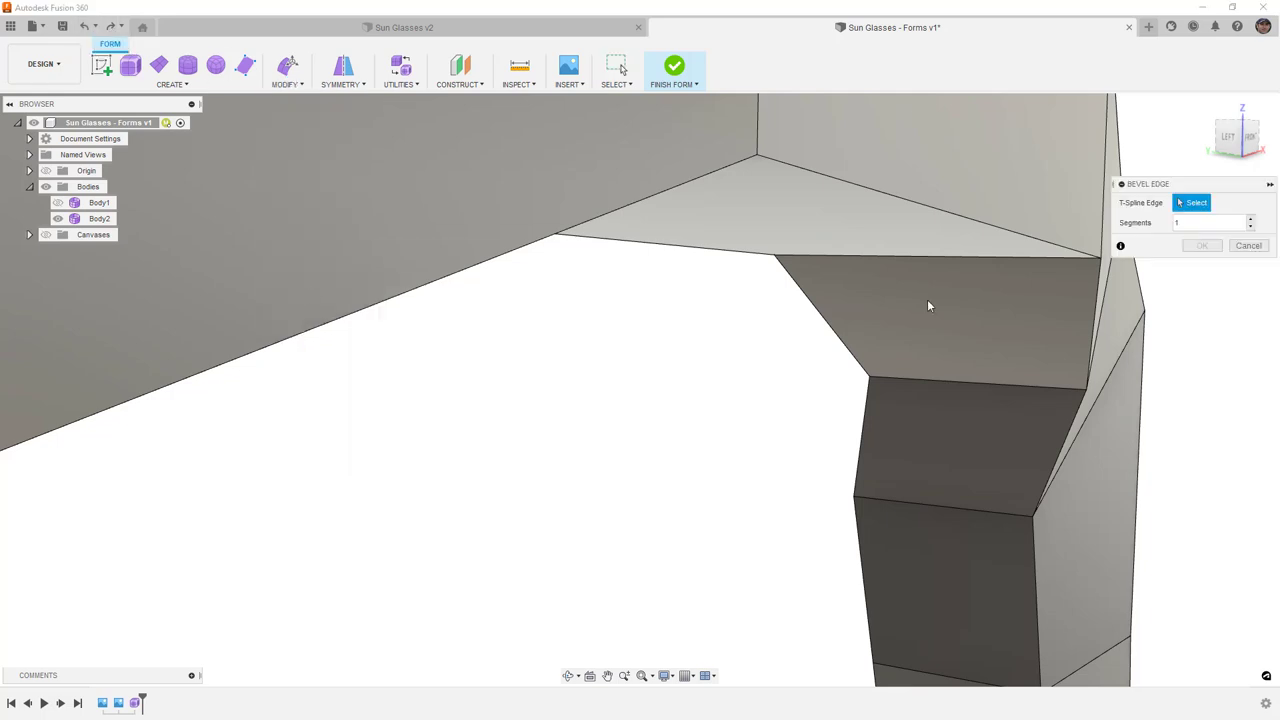
double_click(1022, 237)
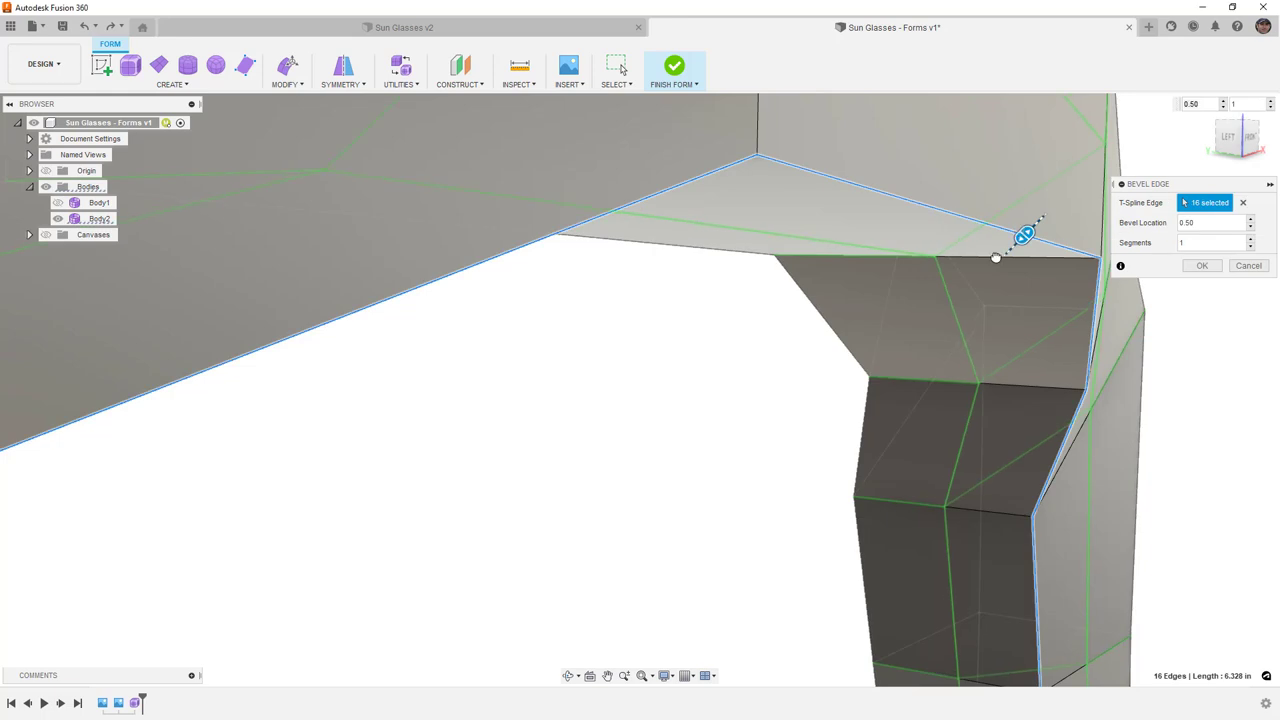
drag(840, 375, 716, 484)
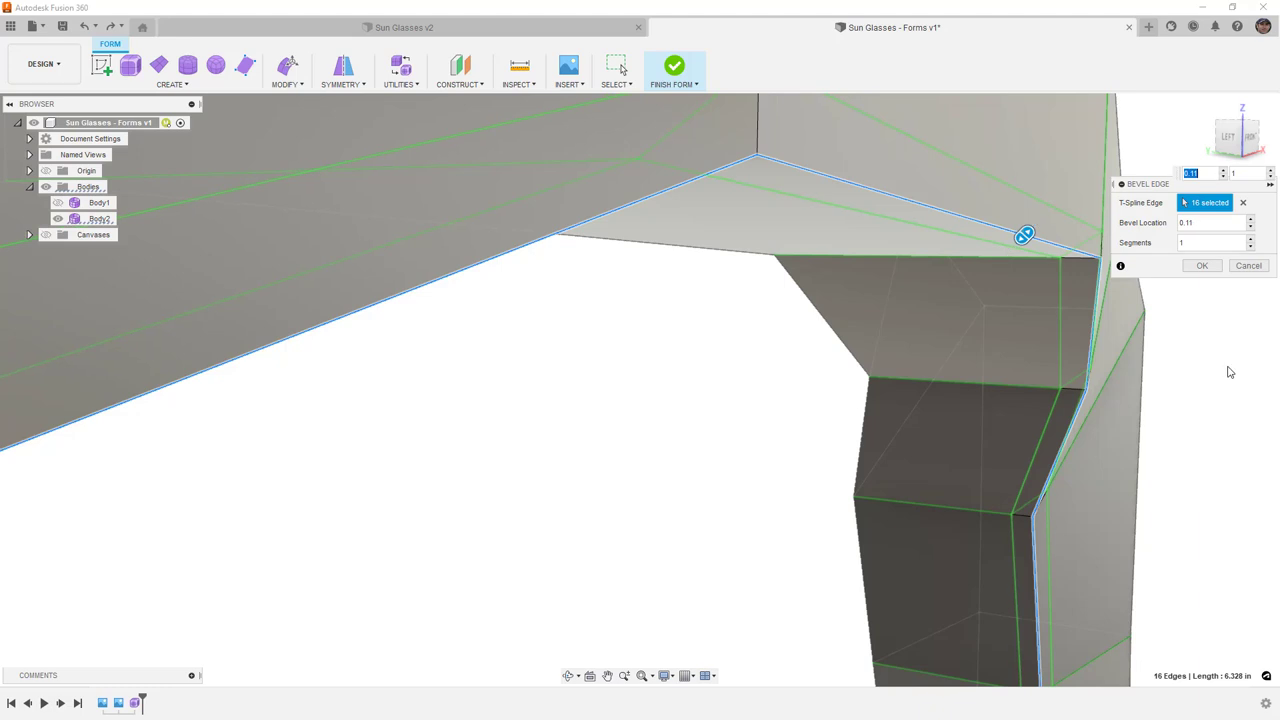
click(1214, 268)
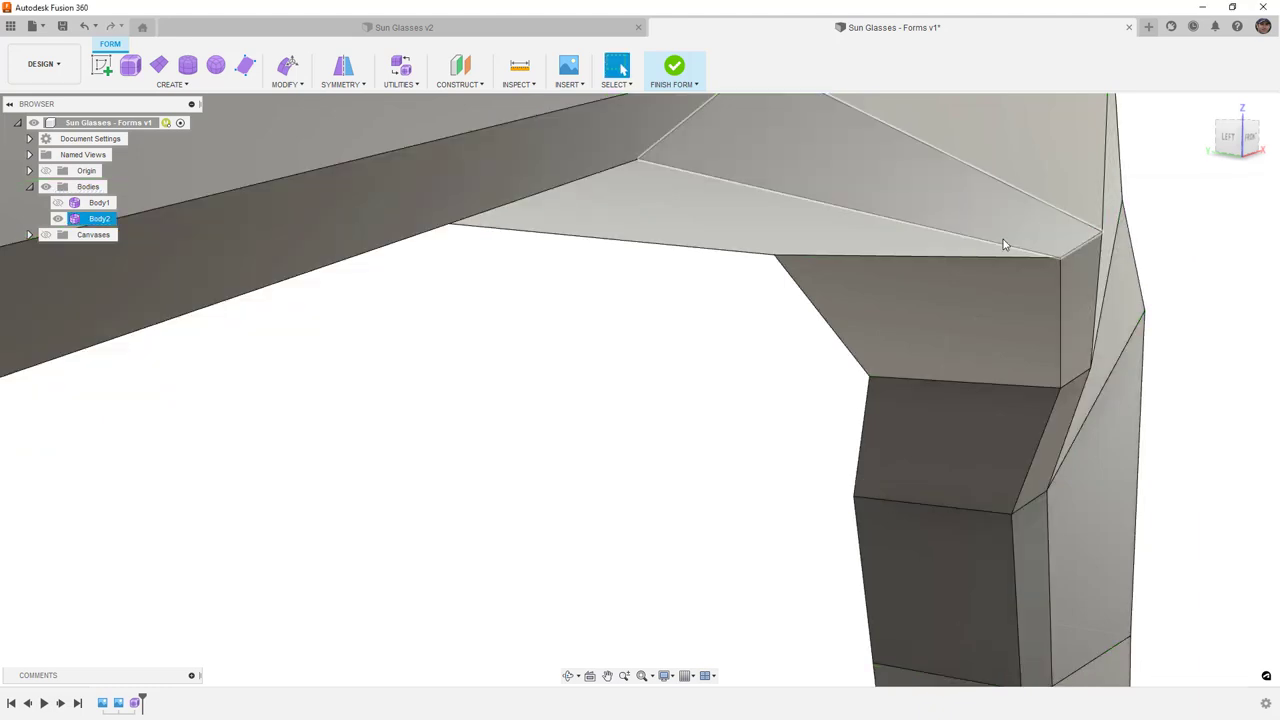
key(ctrl+z)
Step: Bevel the single diagonal top edge with 2 segments at location 0.143
click(289, 84)
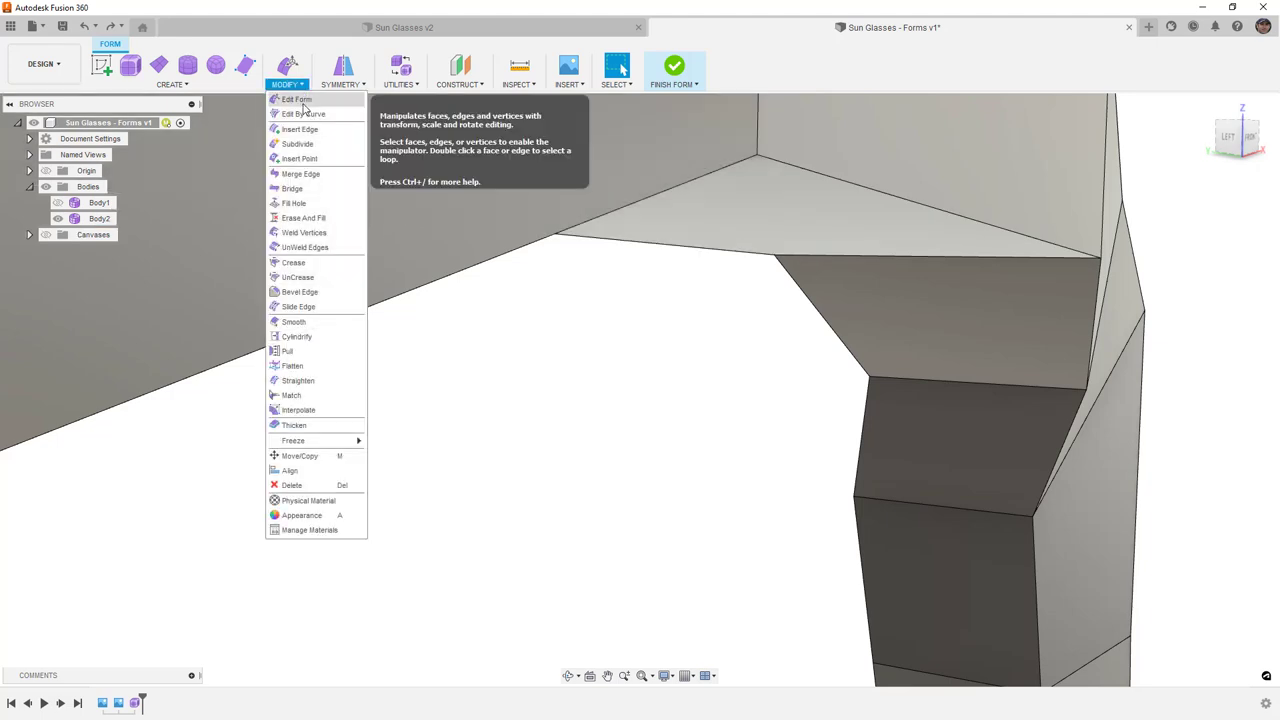
click(302, 291)
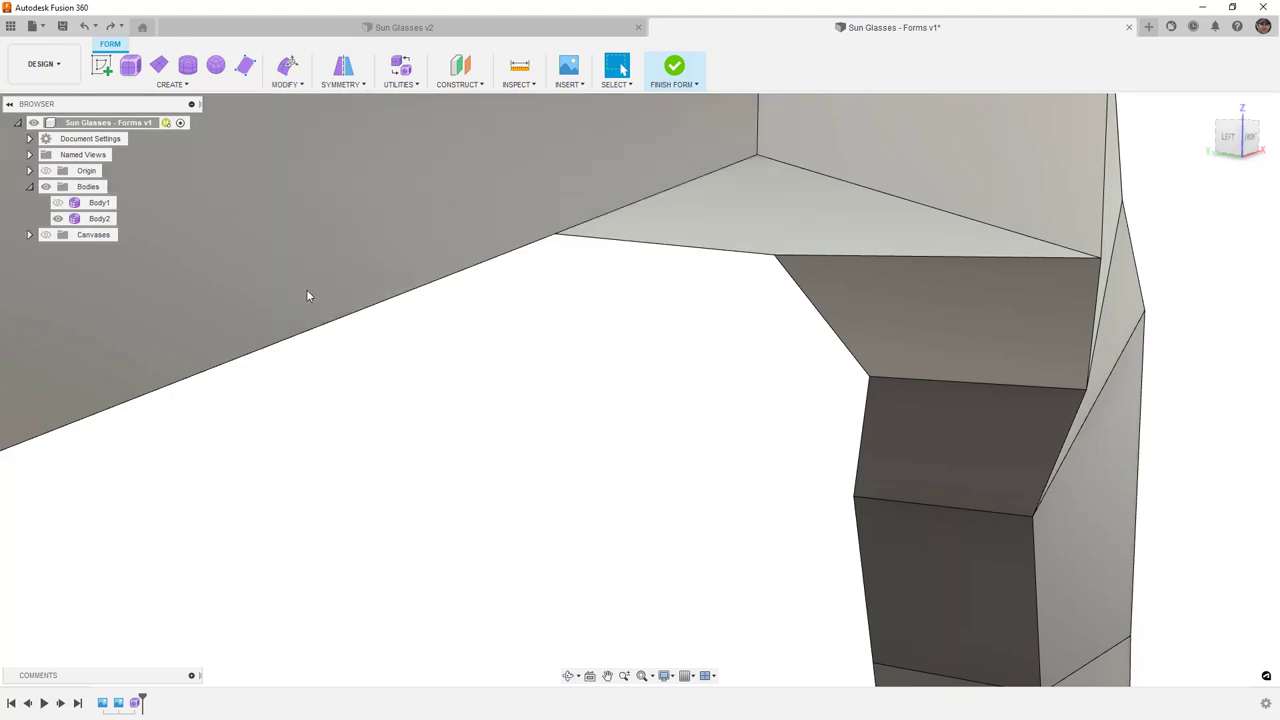
click(1032, 238)
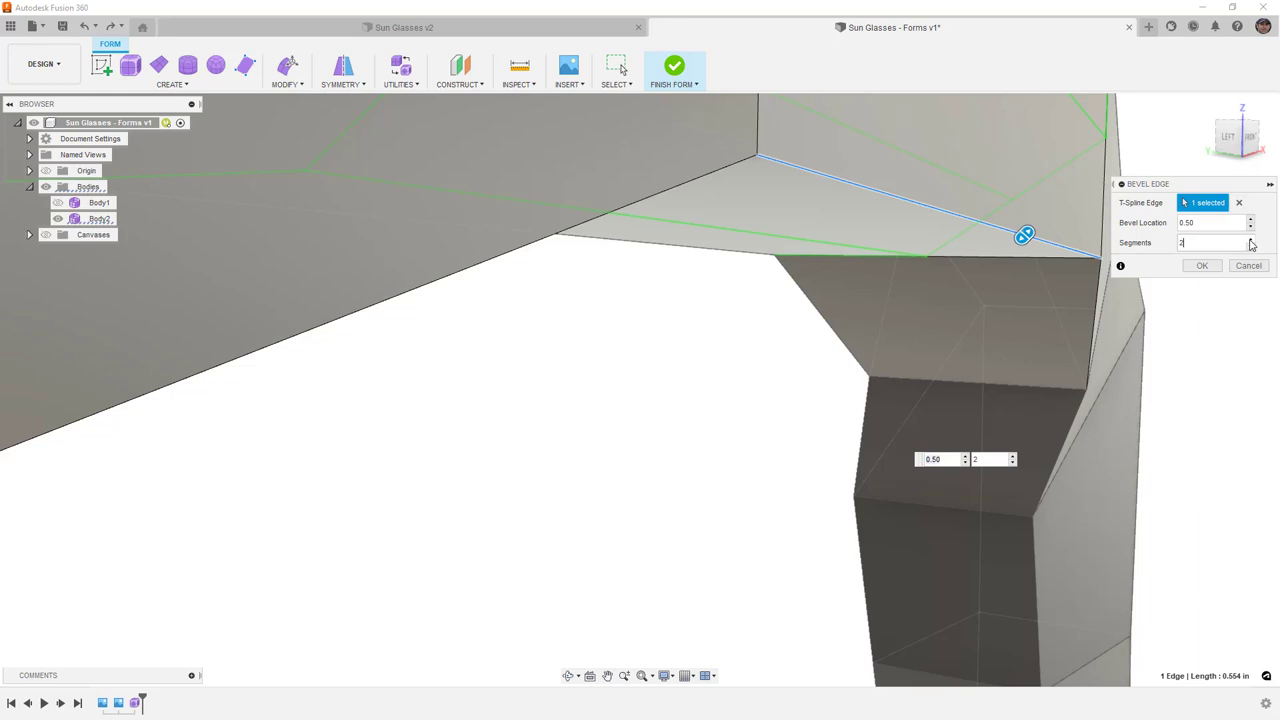
drag(1024, 236, 1216, 106)
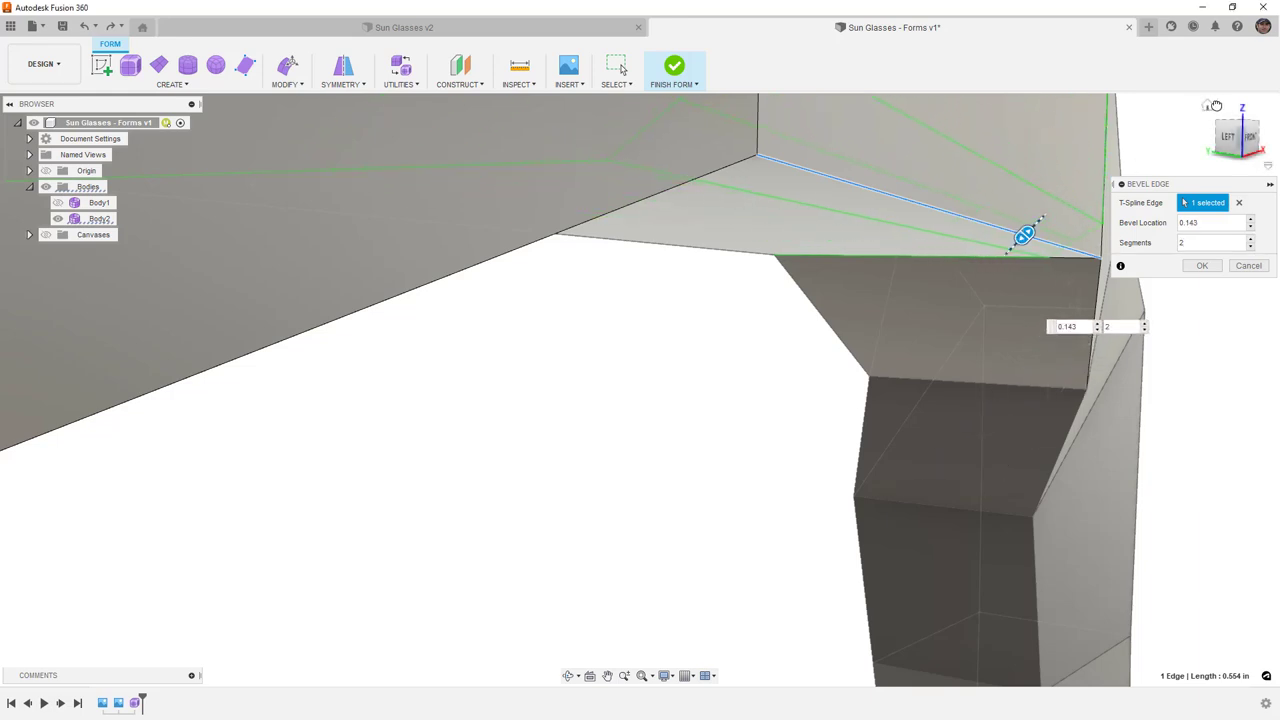
click(1203, 266)
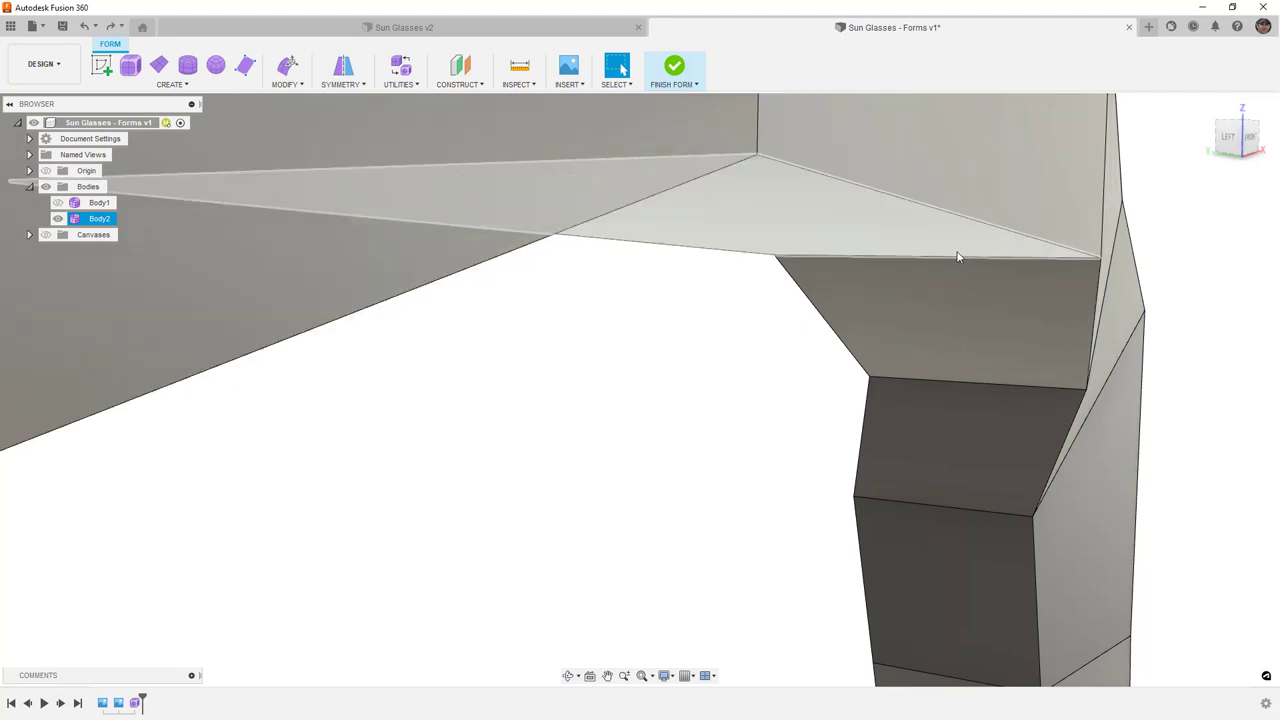
scroll(955, 257, down, 5)
click(915, 325)
click(862, 376)
shift+middle_drag(863, 334, 829, 296)
scroll(851, 328, down, 3)
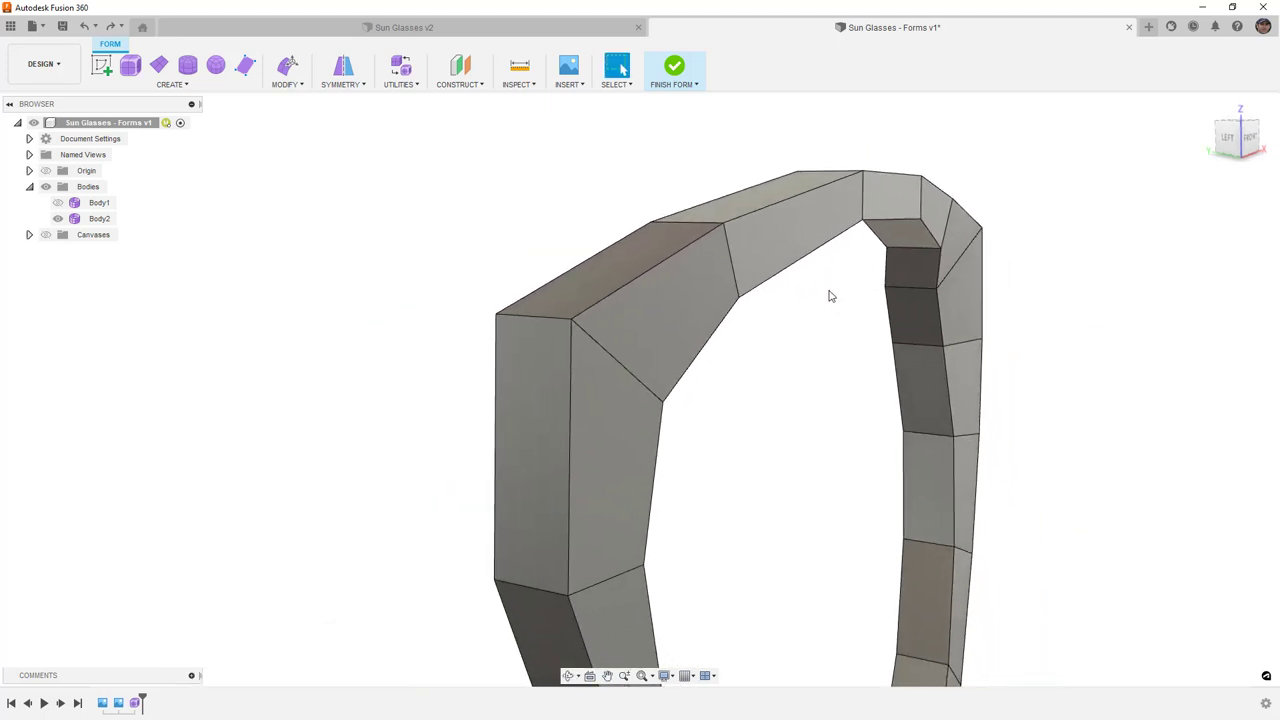
Step: Bevel the 16-edge inner loop at about 0.147 with 1 segment
click(286, 84)
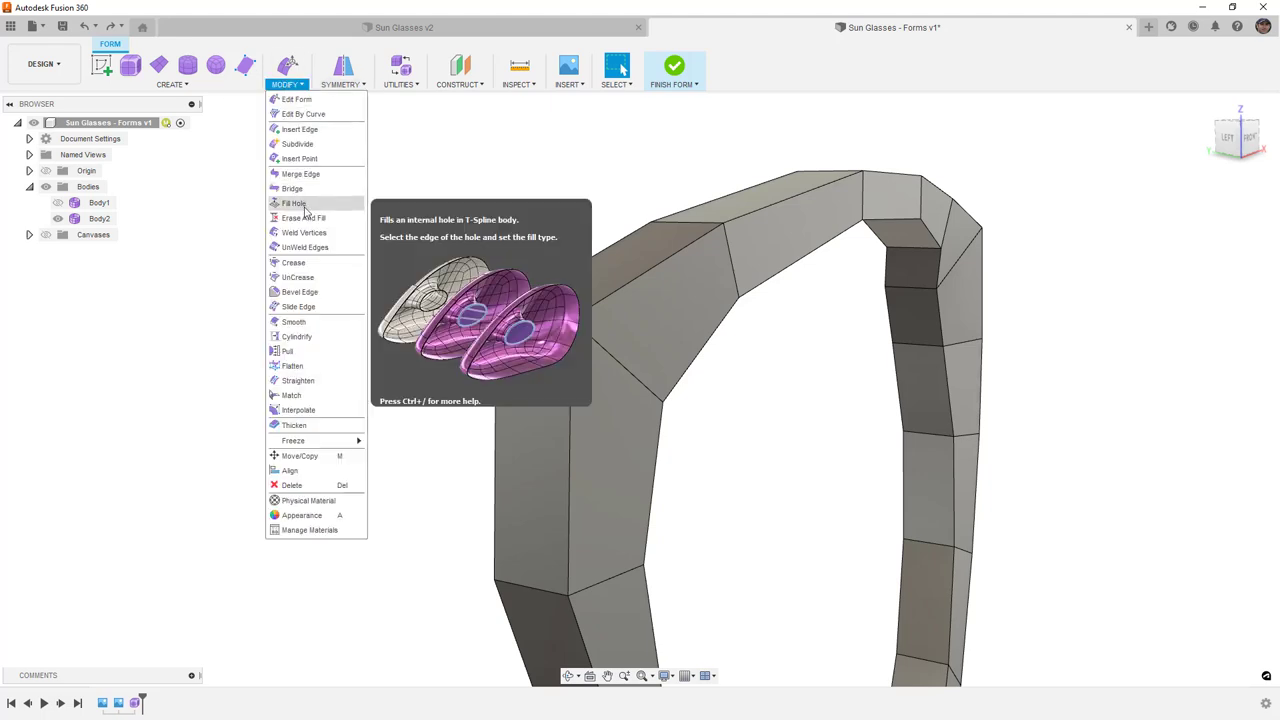
click(318, 292)
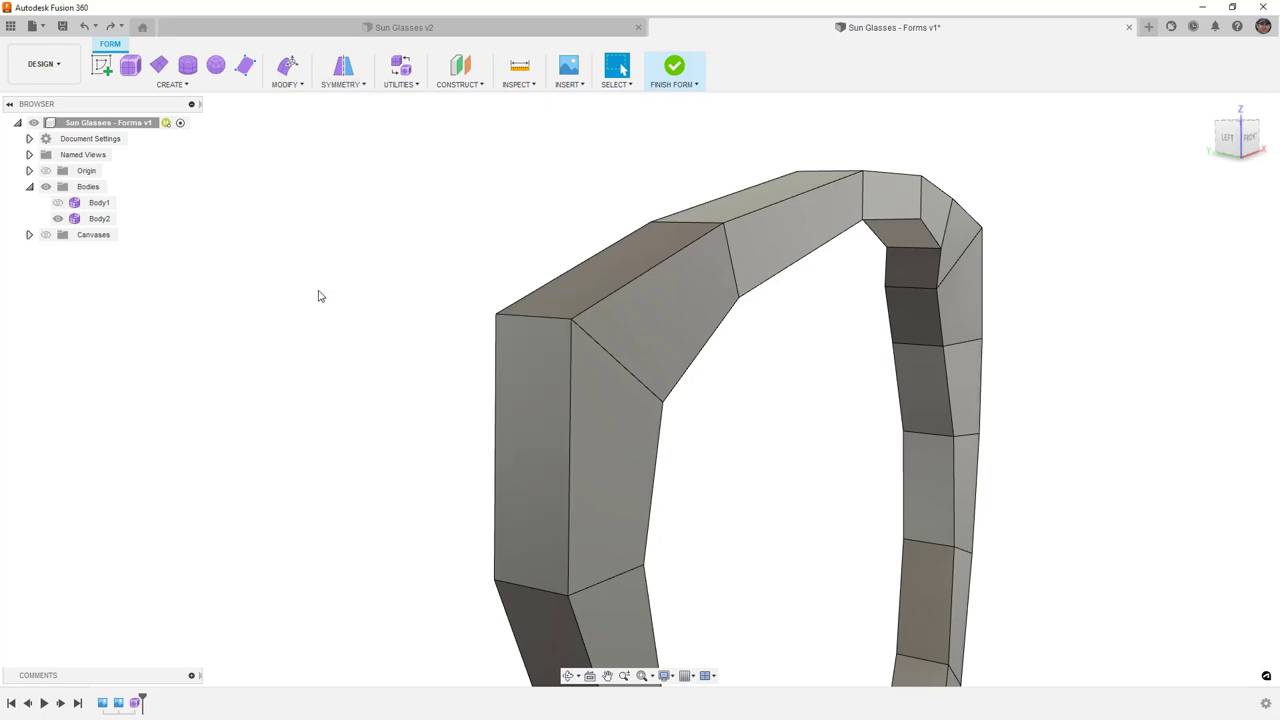
double_click(843, 230)
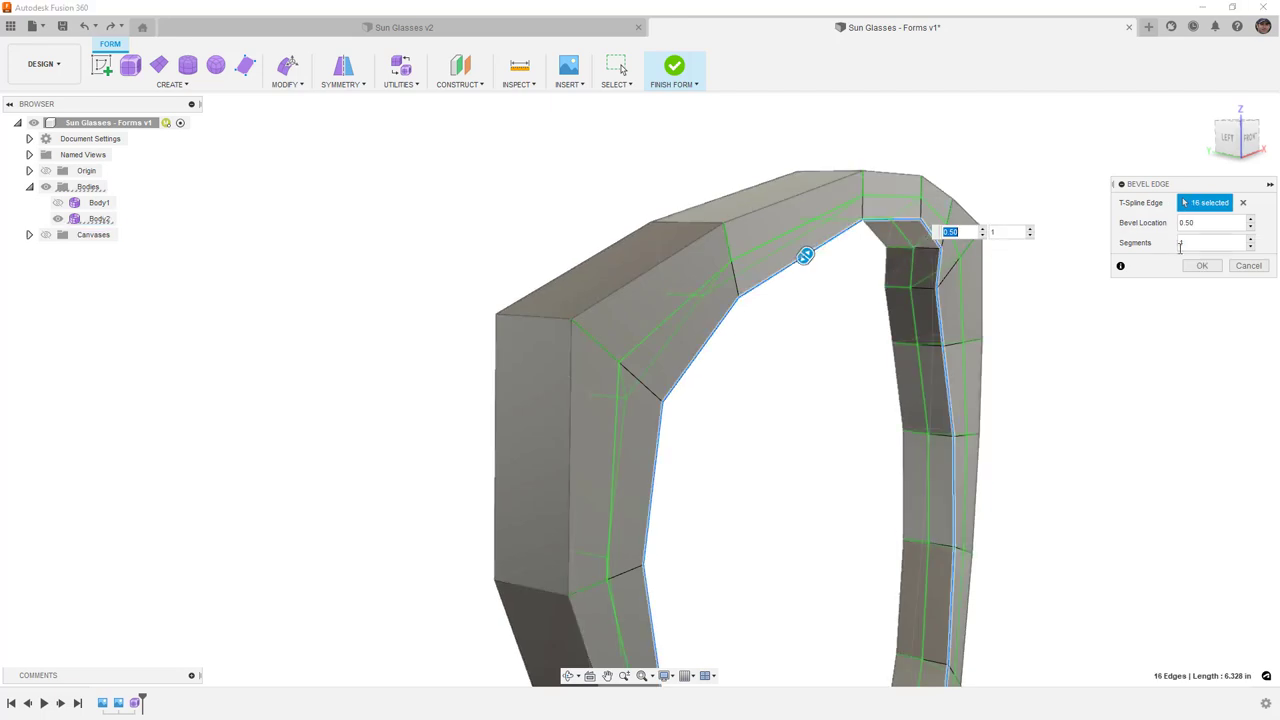
drag(808, 256, 864, 375)
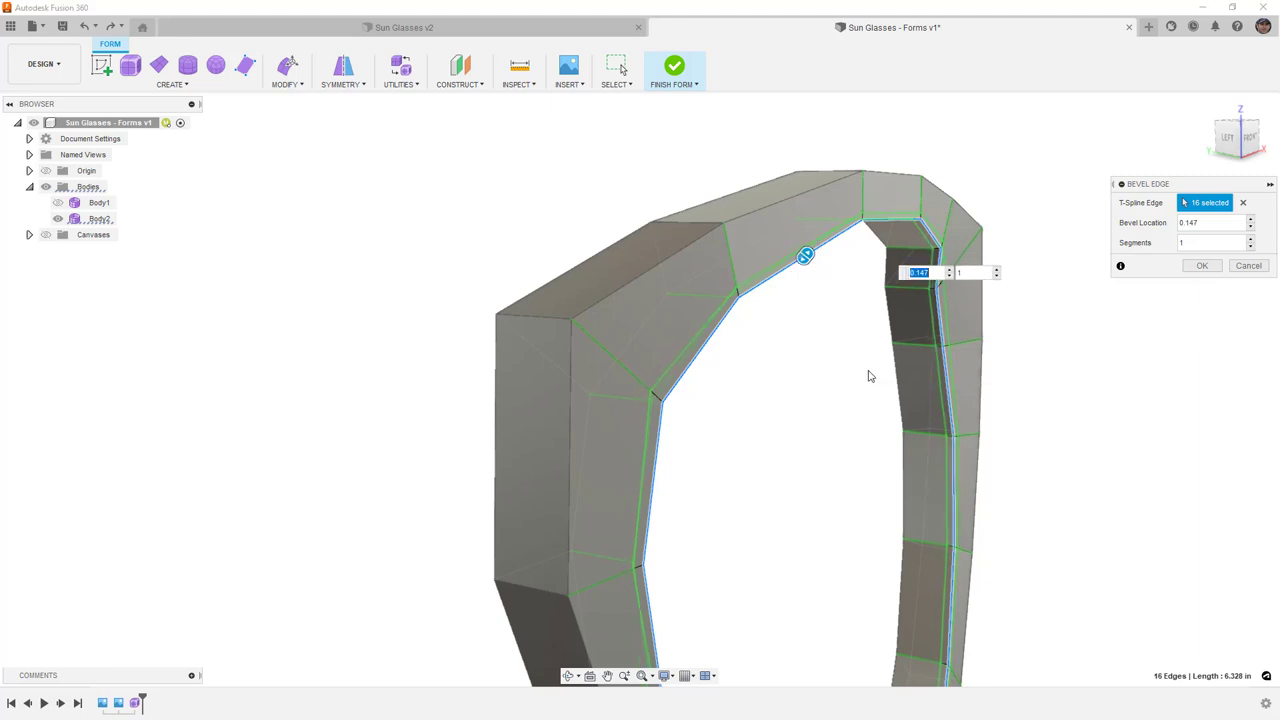
click(1204, 266)
Step: Show the ring in smooth display and select the edge loop along its top
click(890, 192)
key(ctrl+3)
scroll(936, 240, up, 5)
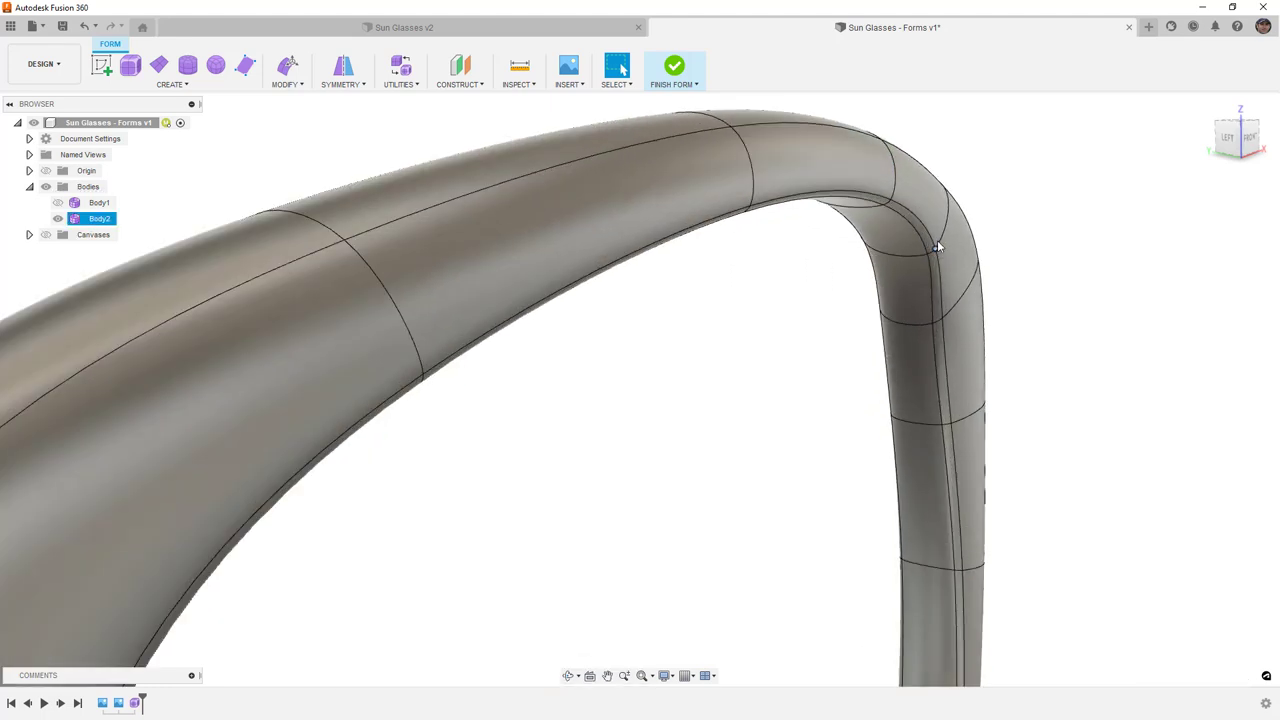
shift+middle_drag(936, 239, 910, 234)
double_click(859, 163)
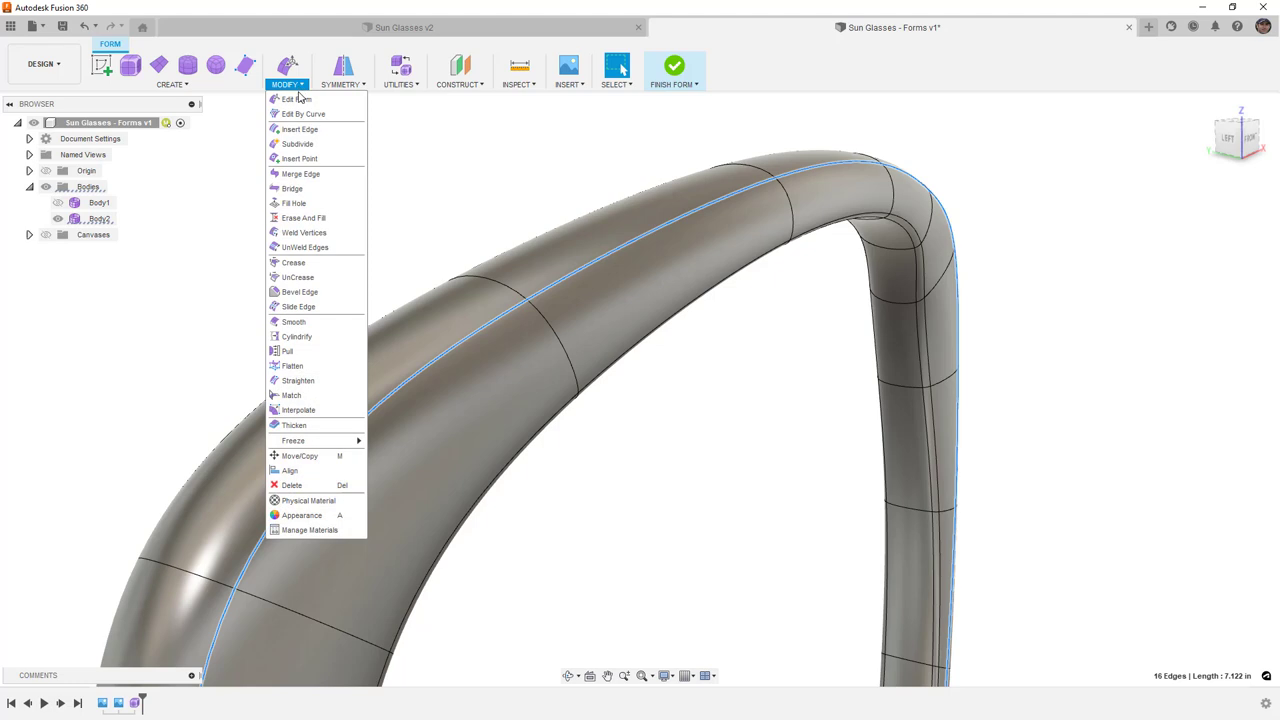
Step: Bevel the top edge loop of the ring at about 0.087
click(299, 291)
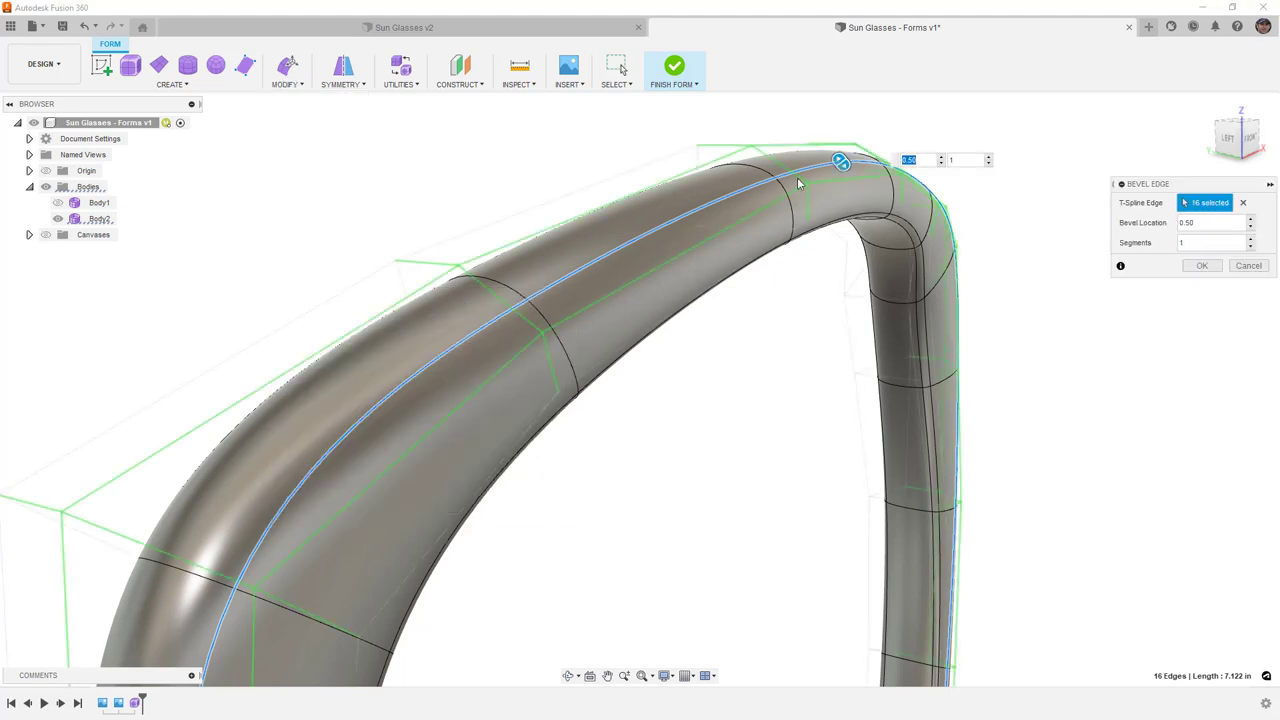
drag(840, 160, 947, 236)
click(1199, 267)
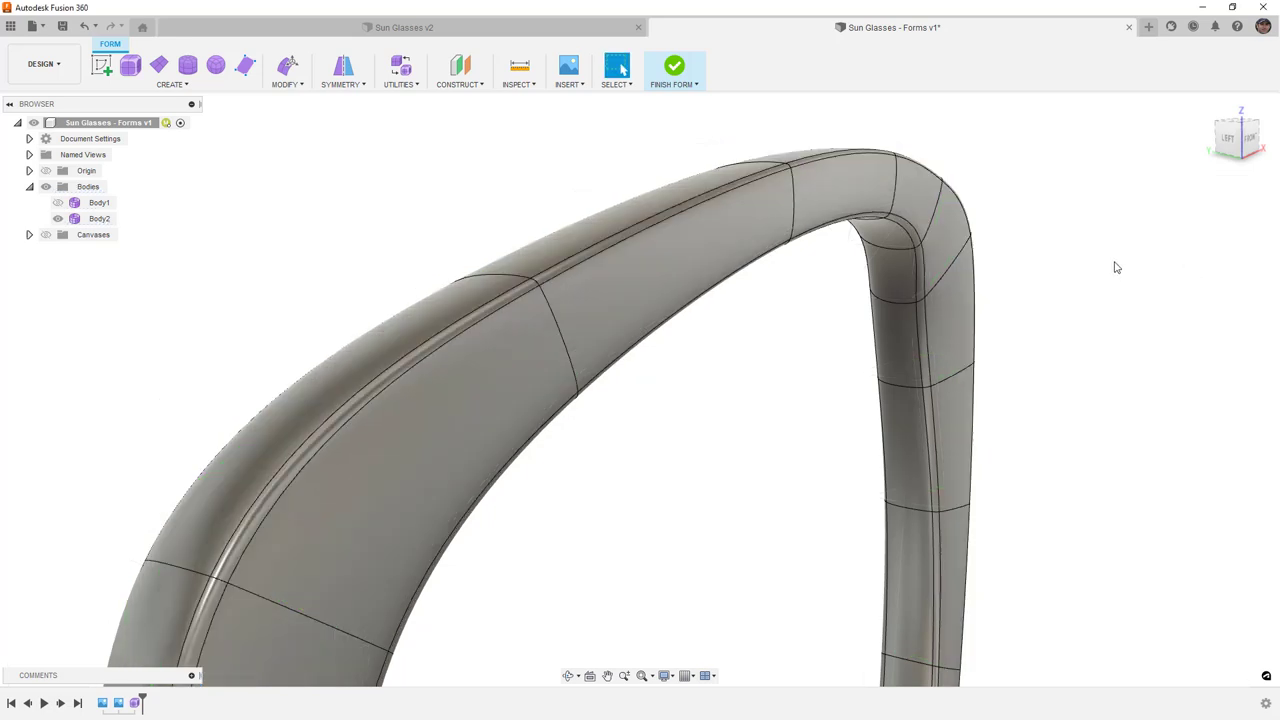
click(985, 340)
mouse_move(977, 337)
shift+middle_down()
mouse_move(983, 323)
mouse_move(990, 333)
mouse_move(980, 329)
shift+middle_up()
scroll(868, 330, down, 7)
shift+middle_drag(863, 393, 935, 380)
Step: Repeat the bevel on a loop on the ring's right arm at about 0.132
click(1040, 375)
double_click(1036, 375)
right_click(414, 171)
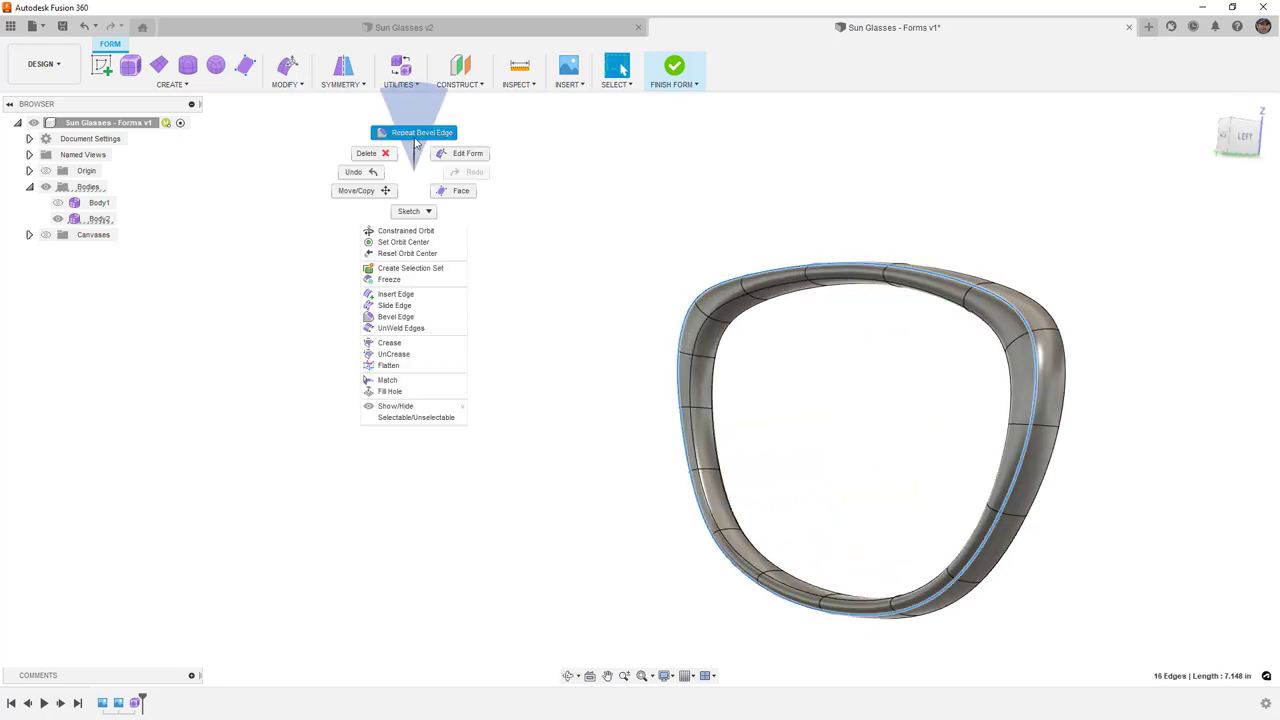
click(418, 133)
scroll(921, 292, up, 2)
drag(815, 246, 846, 247)
click(1203, 266)
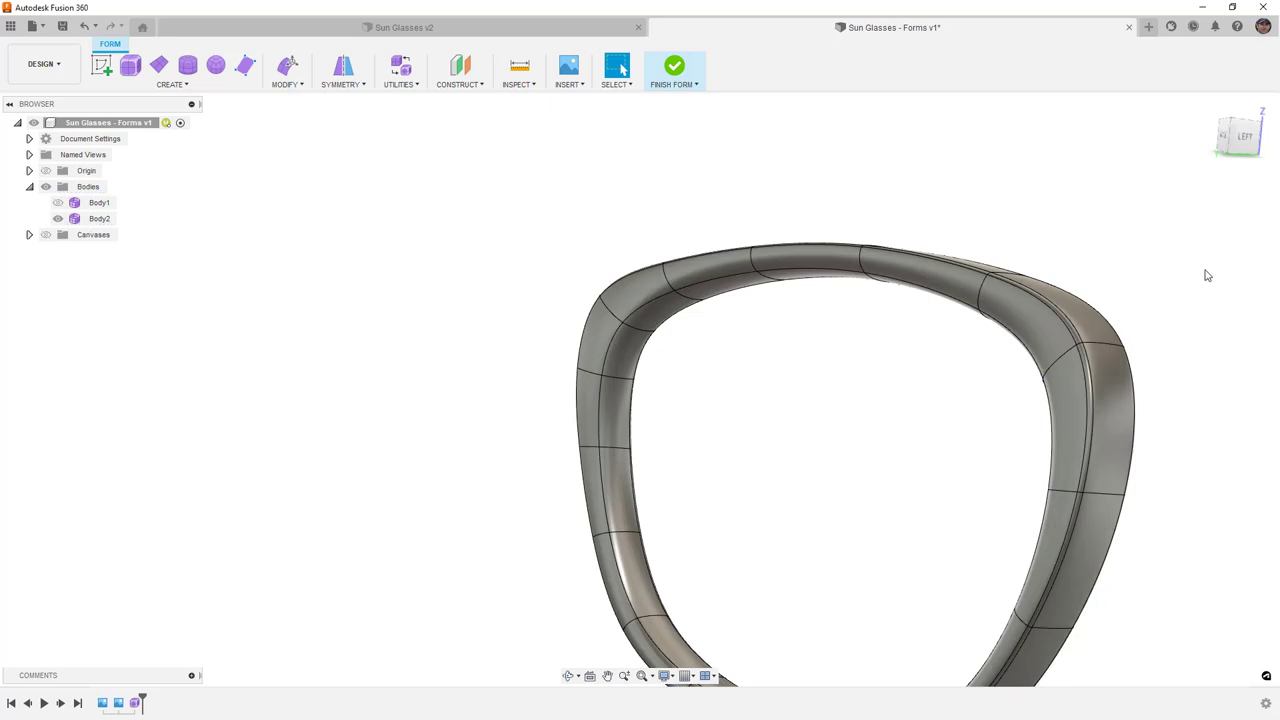
Step: Repeat the bevel on another edge loop at about 0.089, then select the inner edge loop
double_click(1005, 335)
right_click(854, 437)
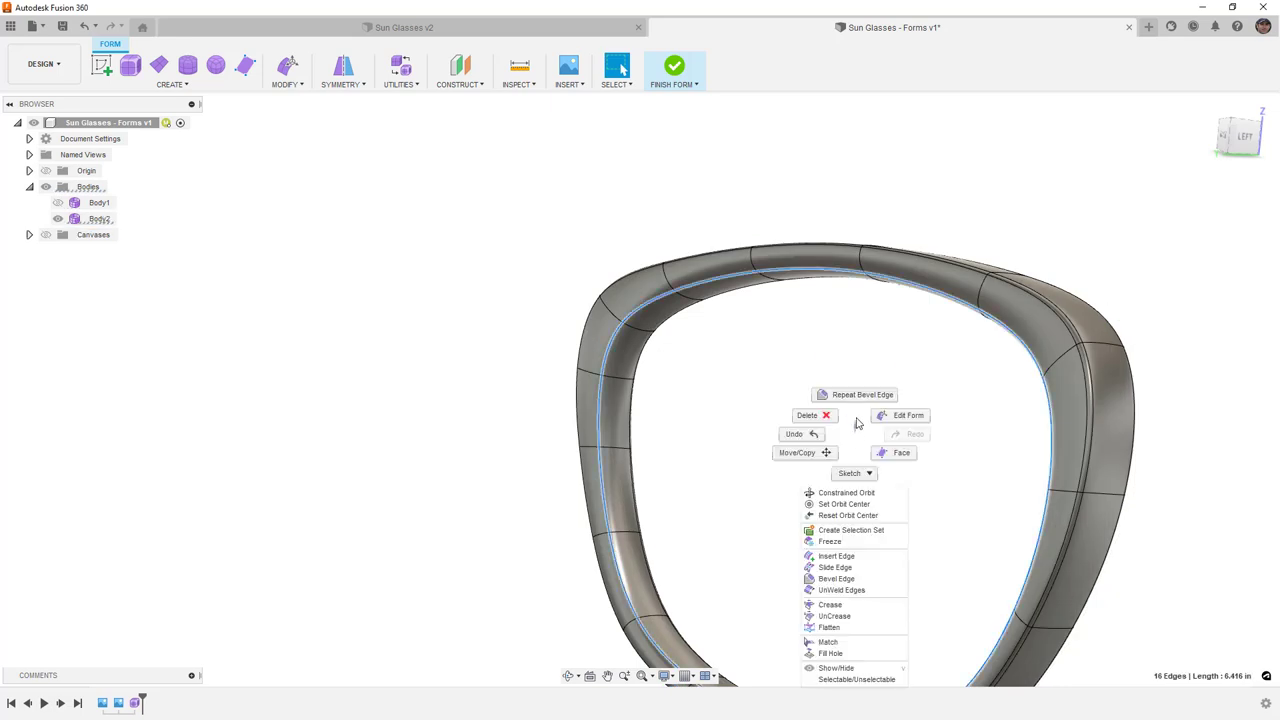
click(890, 391)
drag(808, 268, 799, 260)
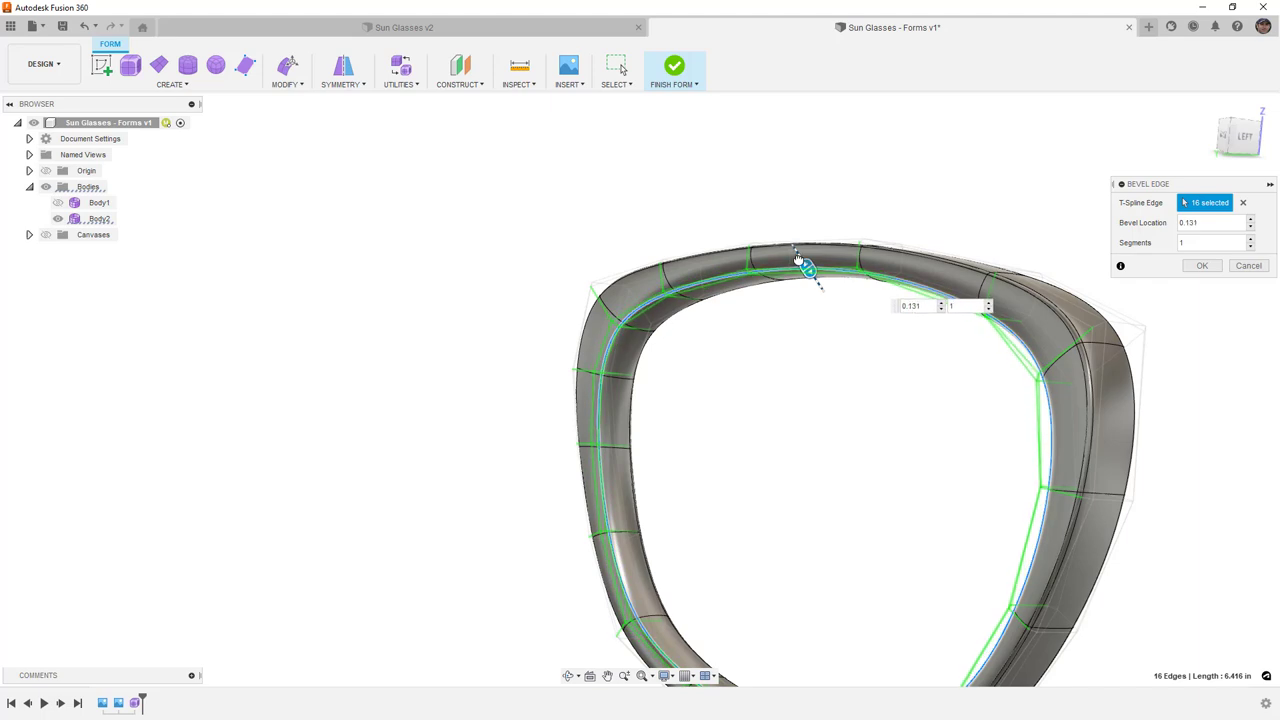
click(1196, 267)
mouse_move(1085, 468)
shift+middle_down()
mouse_move(1050, 425)
mouse_move(1038, 482)
mouse_move(1111, 469)
mouse_move(1101, 455)
mouse_move(1086, 470)
mouse_move(1094, 448)
shift+middle_up()
scroll(1085, 455, up, 3)
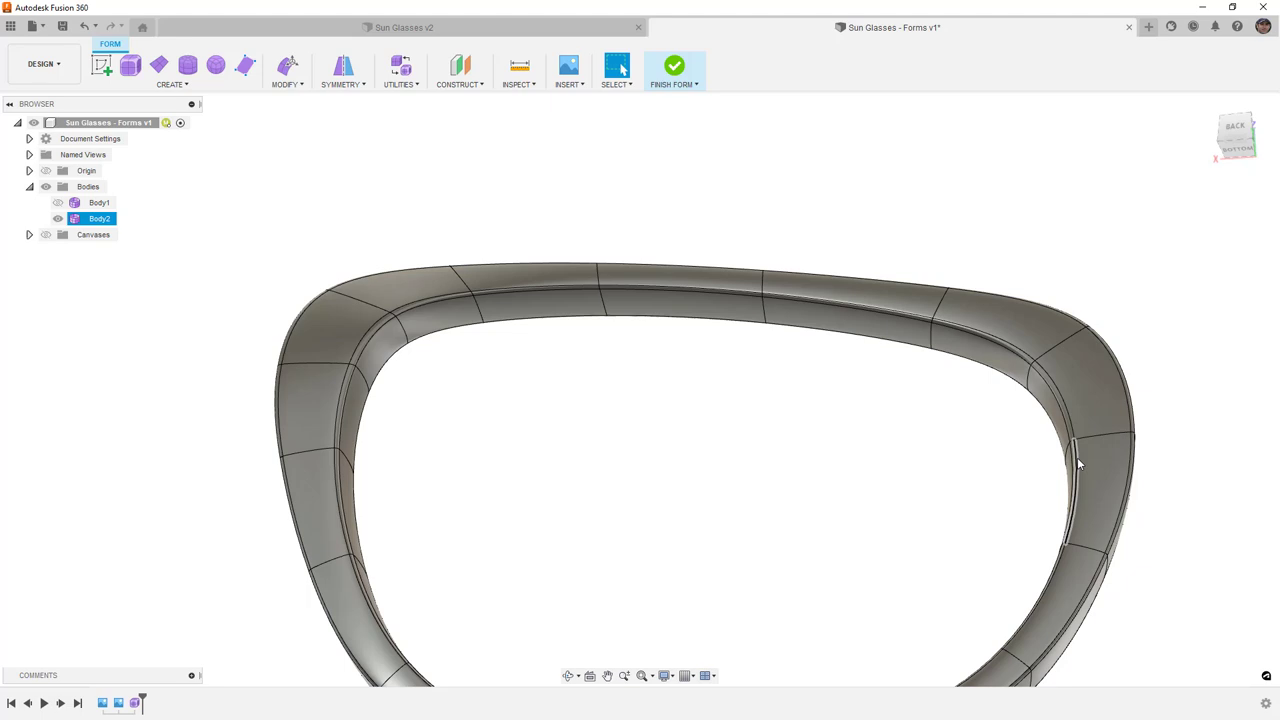
double_click(1080, 460)
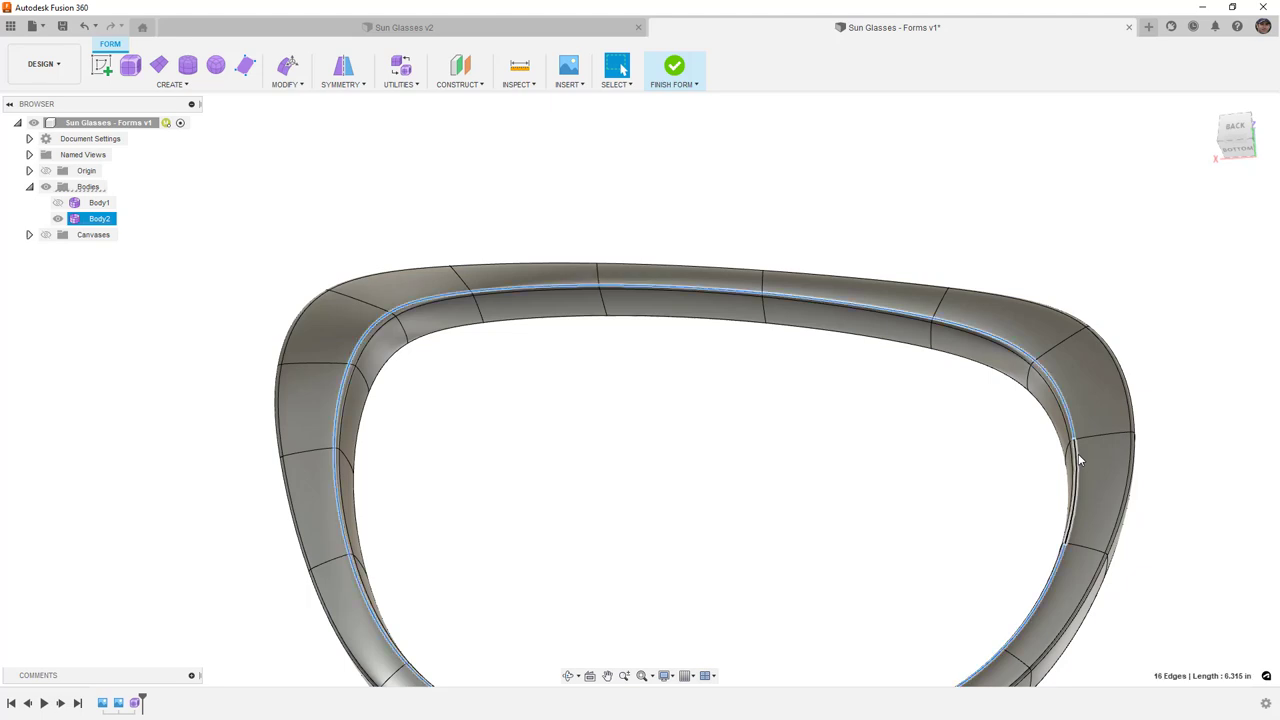
Step: Insert a single-sided edge loop on the outer side of the ring
click(296, 85)
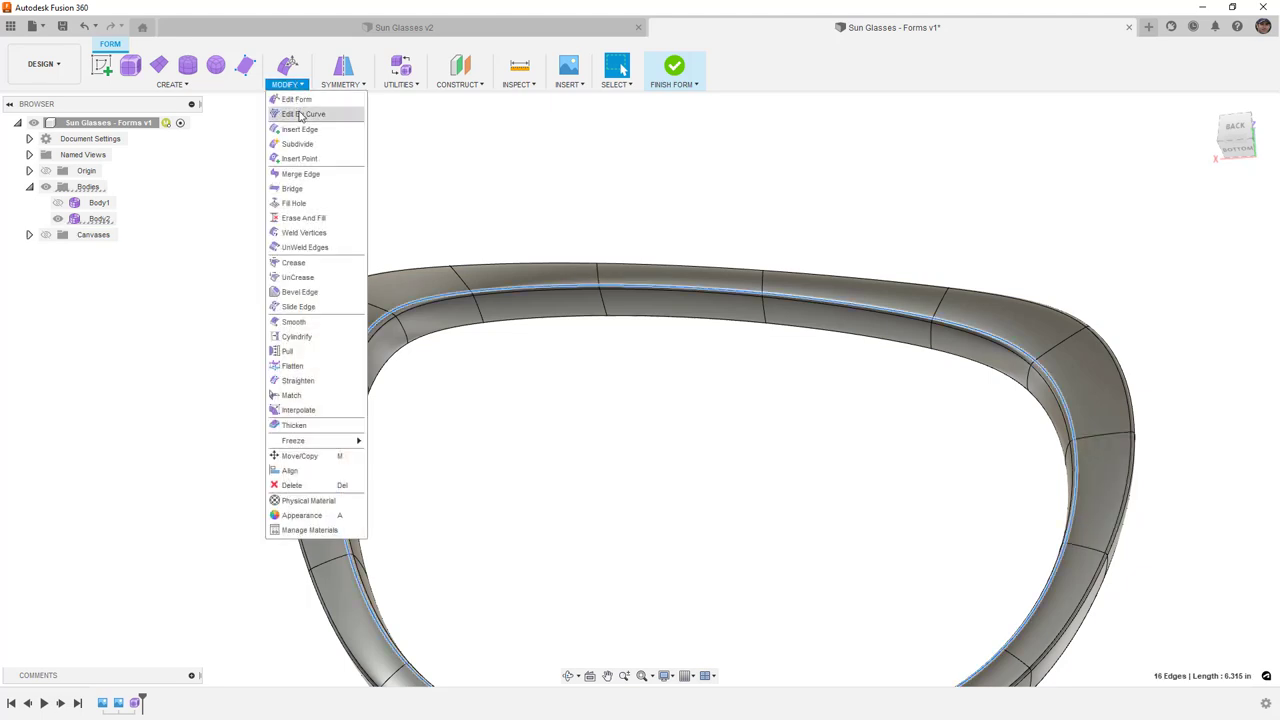
click(312, 114)
click(1212, 243)
click(1200, 264)
drag(677, 287, 690, 256)
click(1203, 306)
shift+middle_drag(1203, 306, 1027, 318)
Step: In box display, use Edit Form to shift an edge loop slightly to the left
key(alt+1)
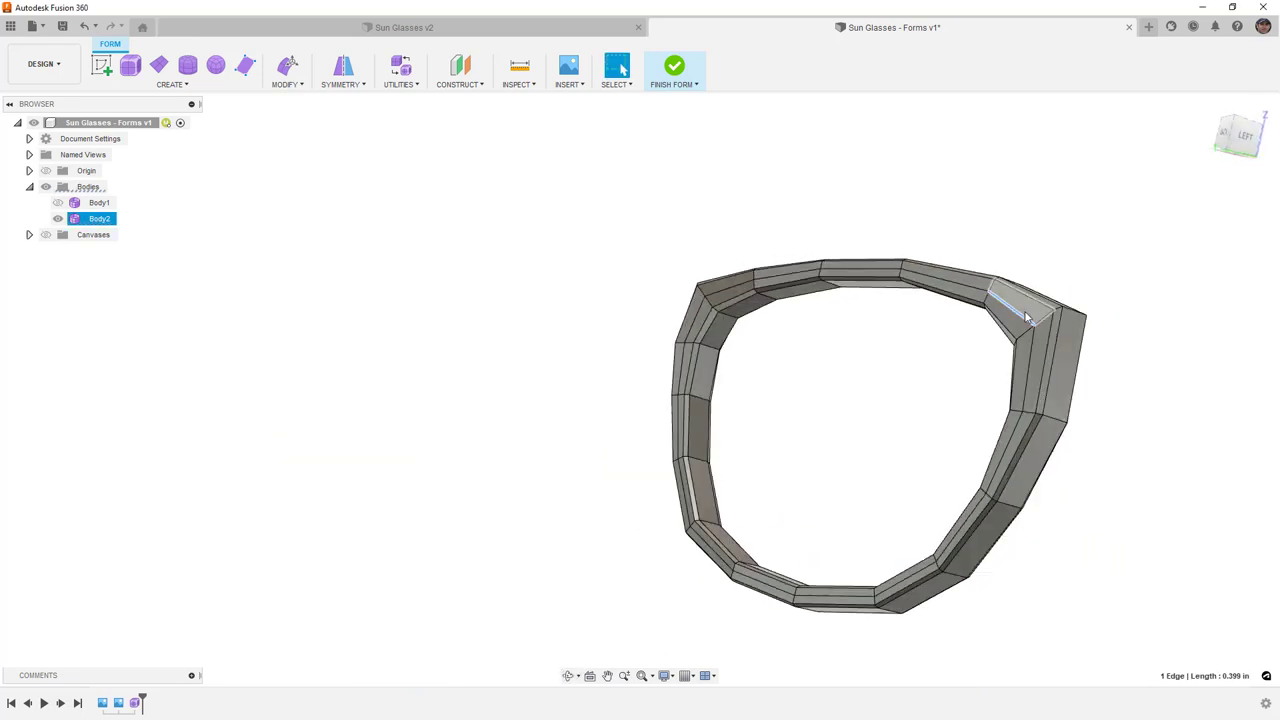
double_click(1018, 316)
click(288, 66)
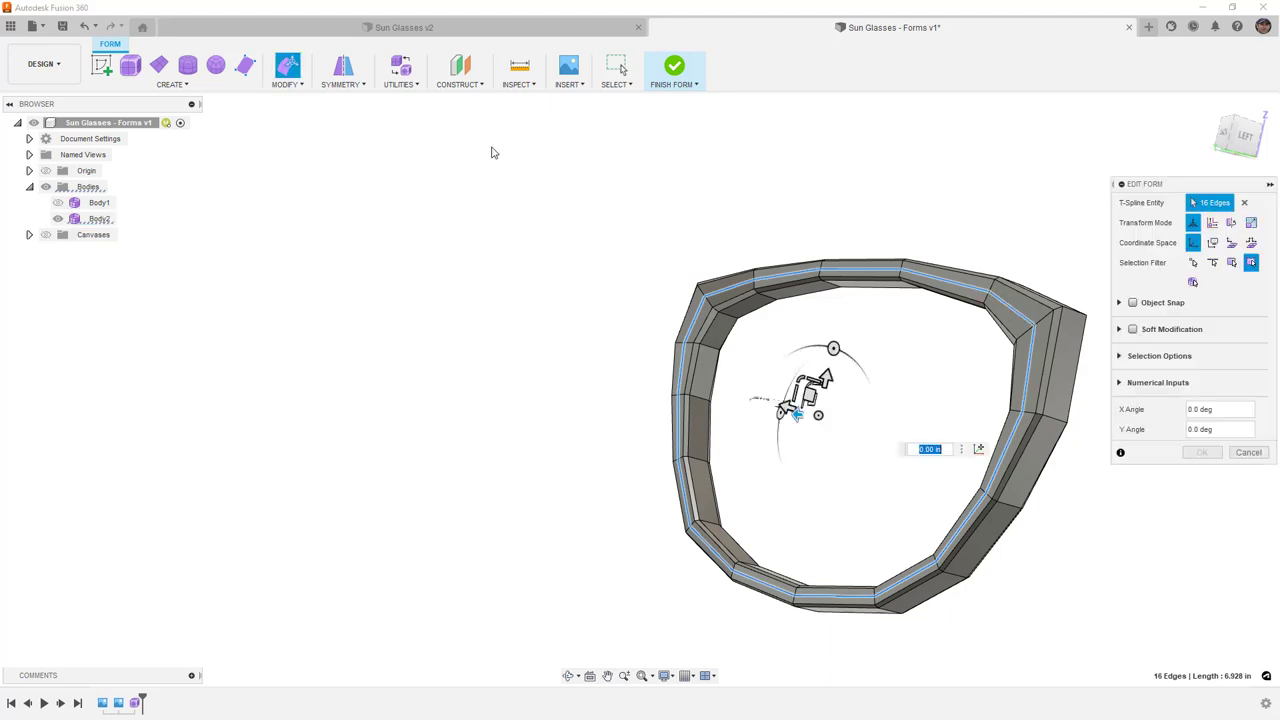
click(1247, 145)
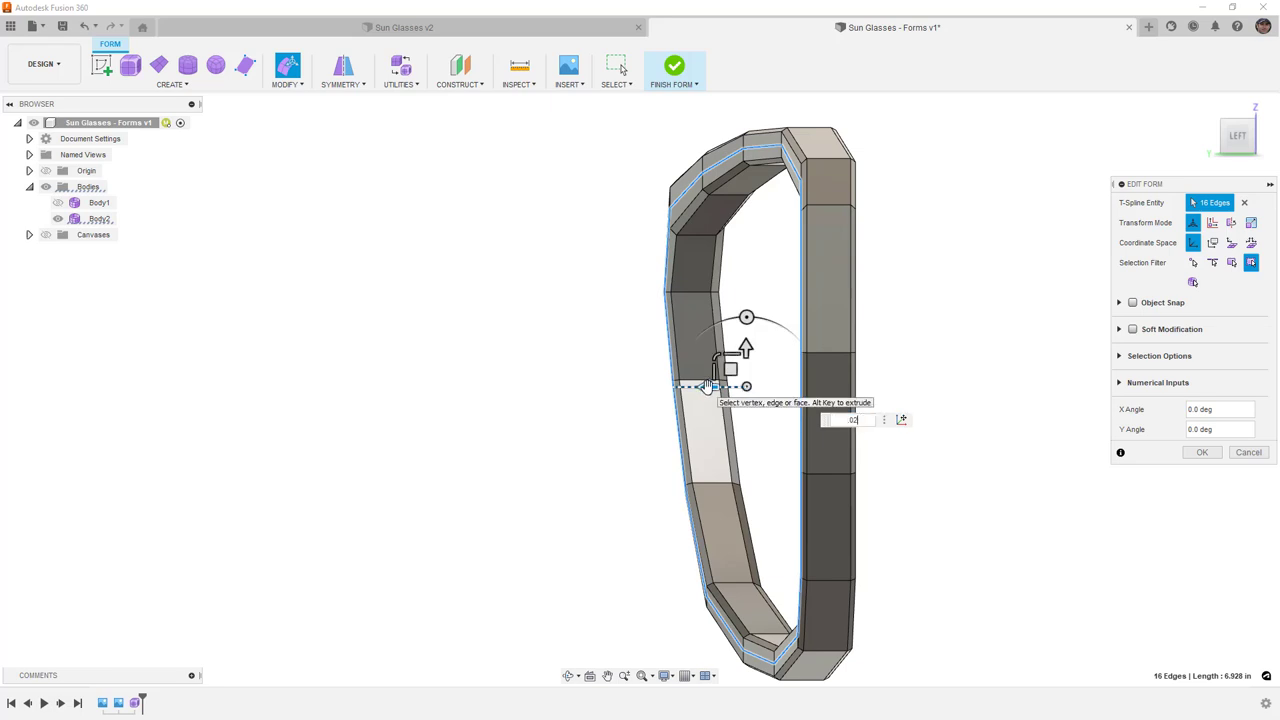
drag(707, 386, 701, 386)
click(960, 385)
shift+middle_drag(918, 342, 955, 362)
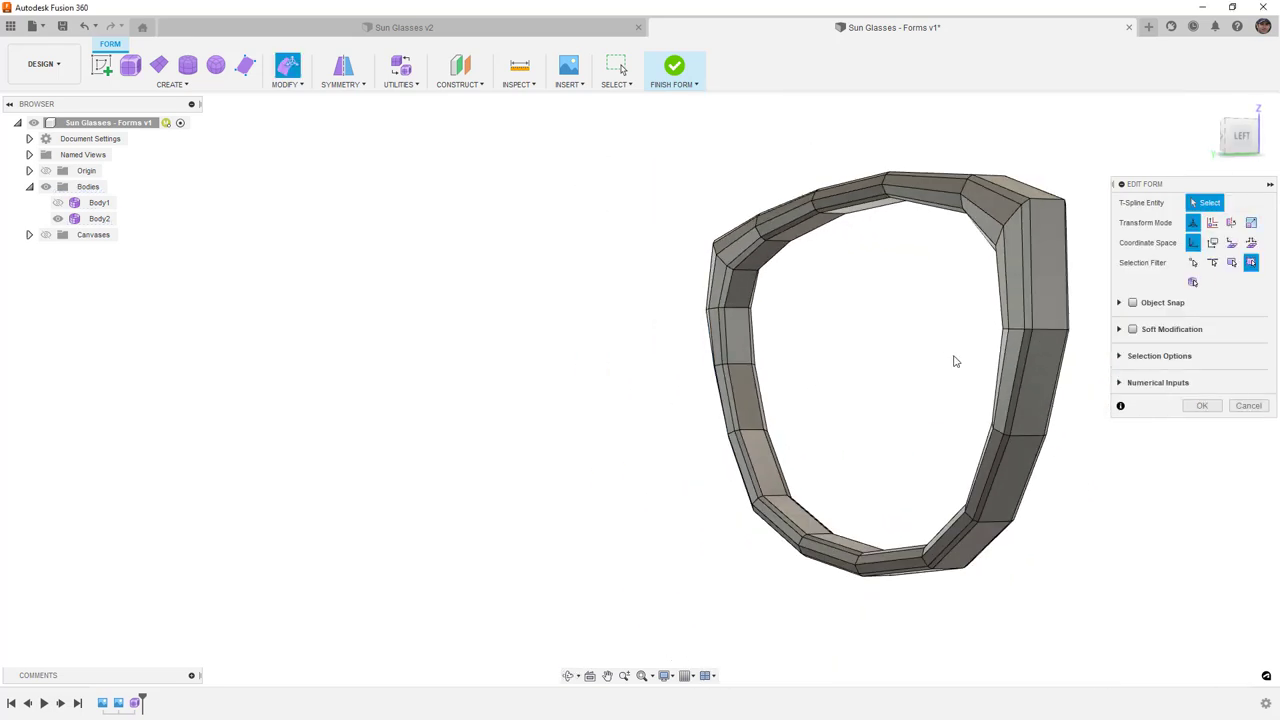
Step: Pull a vertex on the ring's right side to deform that stretch of rim
click(993, 426)
drag(972, 409, 936, 412)
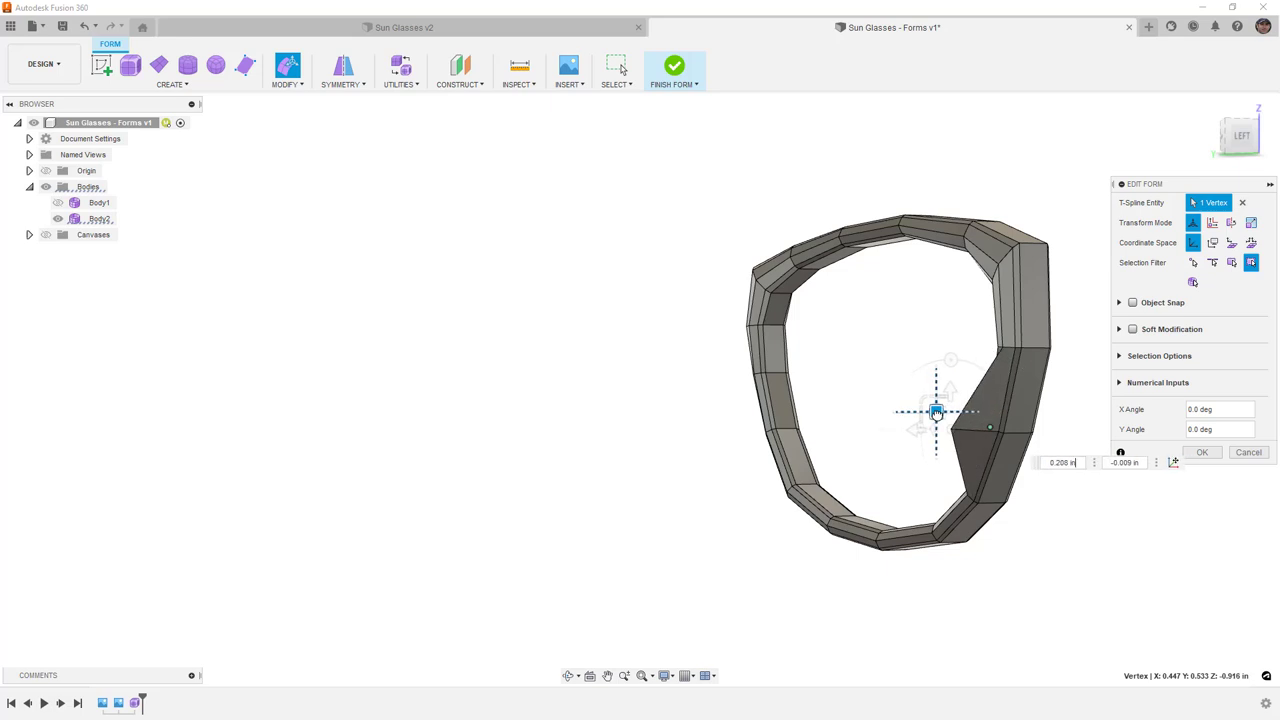
click(929, 476)
shift+middle_drag(931, 437, 1074, 431)
scroll(1014, 405, up, 5)
Step: Push an upper and a lower edge vertex outward to bulge the rim
click(964, 400)
shift+middle_drag(986, 397, 1006, 377)
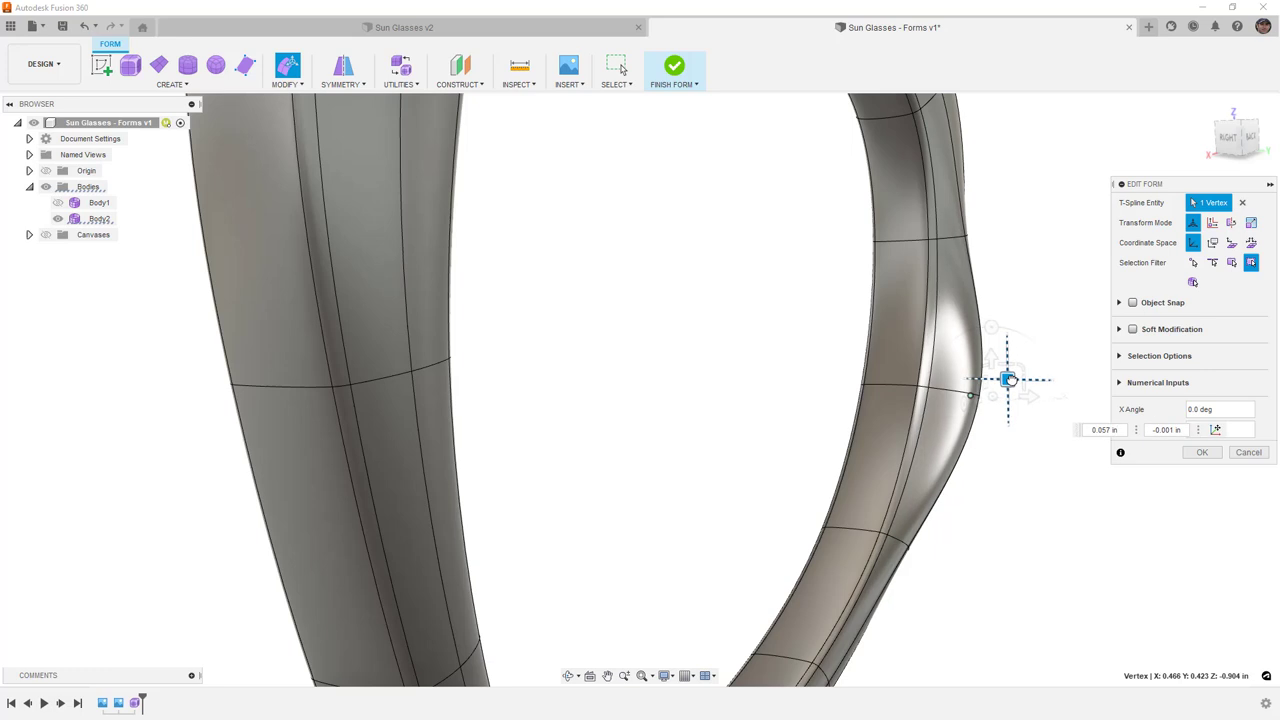
click(966, 230)
drag(970, 228, 1018, 219)
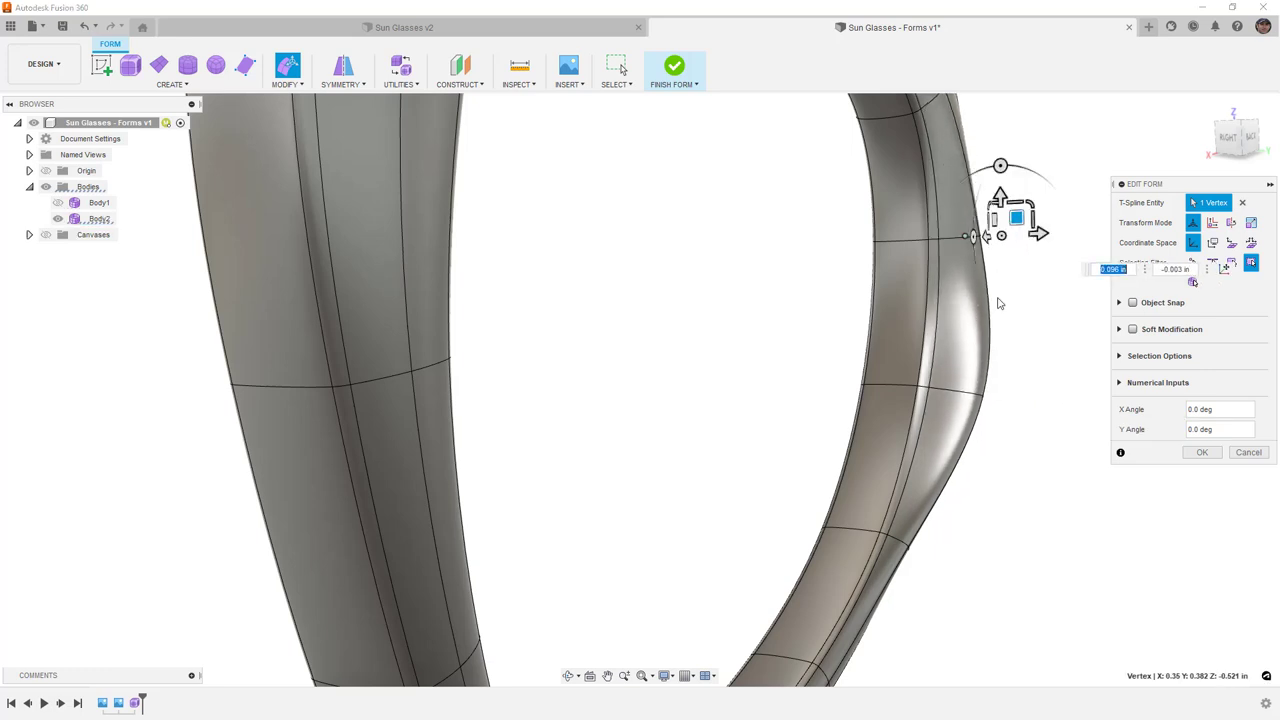
scroll(998, 300, down, 2)
click(935, 480)
drag(948, 462, 965, 463)
shift+middle_drag(1007, 367, 1180, 446)
Step: Finish the form edit and insert an edge loop around the ring at 0.406
click(1200, 452)
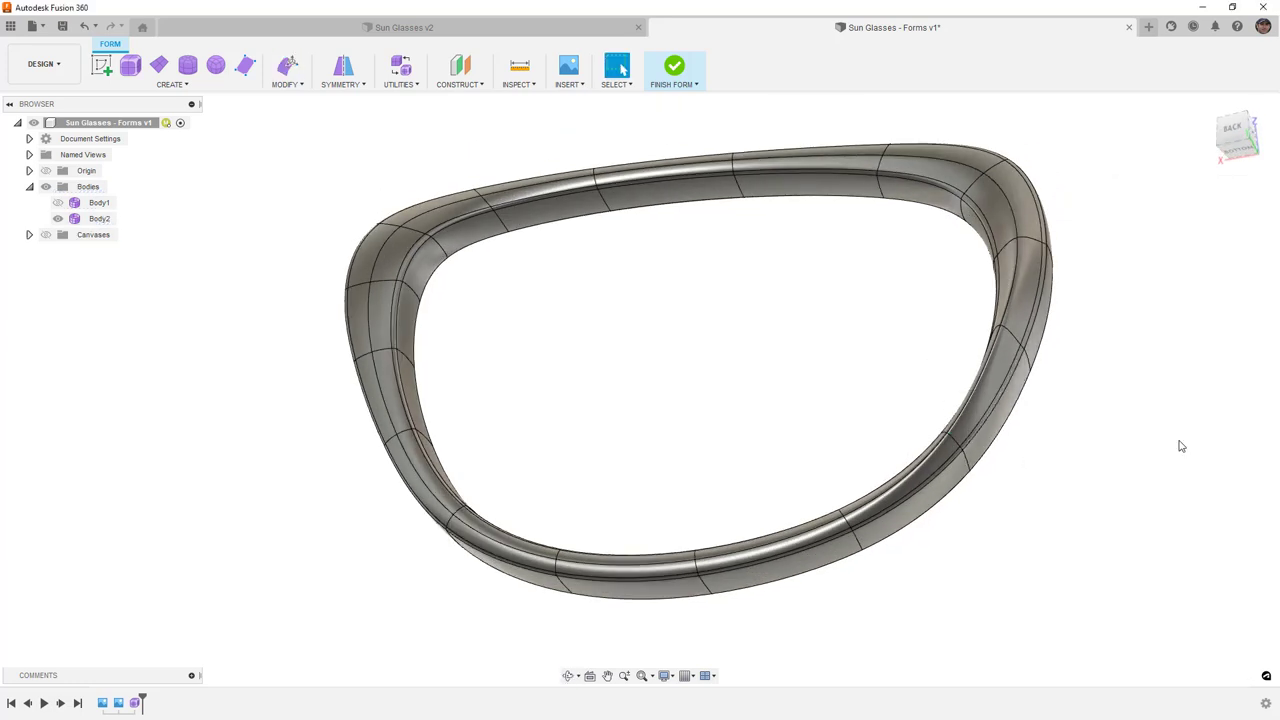
double_click(1015, 270)
click(288, 84)
click(292, 114)
drag(658, 165, 659, 170)
click(1199, 305)
shift+middle_drag(1134, 323, 1014, 280)
scroll(1005, 290, up, 4)
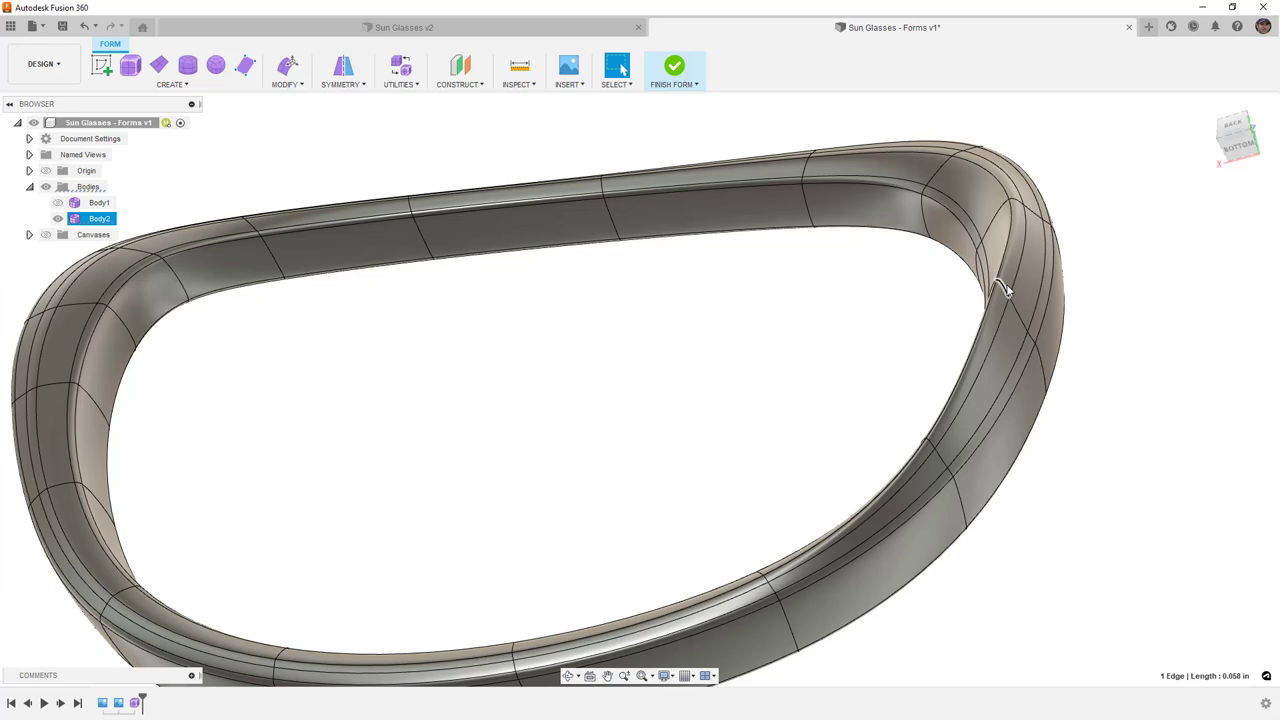
Step: In box display, pull the upper-right corner vertex down and inward with Edit Form
key(alt+1)
shift+middle_drag(1020, 277, 1015, 245)
click(1011, 267)
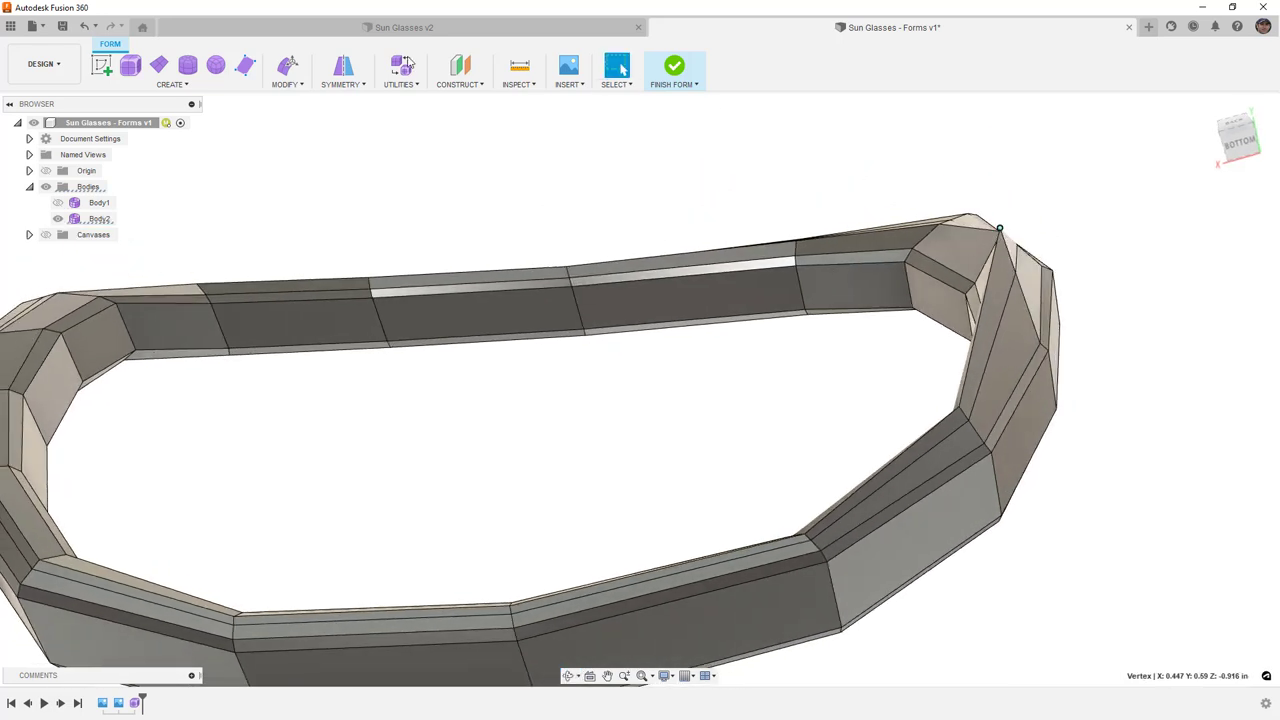
click(287, 66)
scroll(990, 214, up, 2)
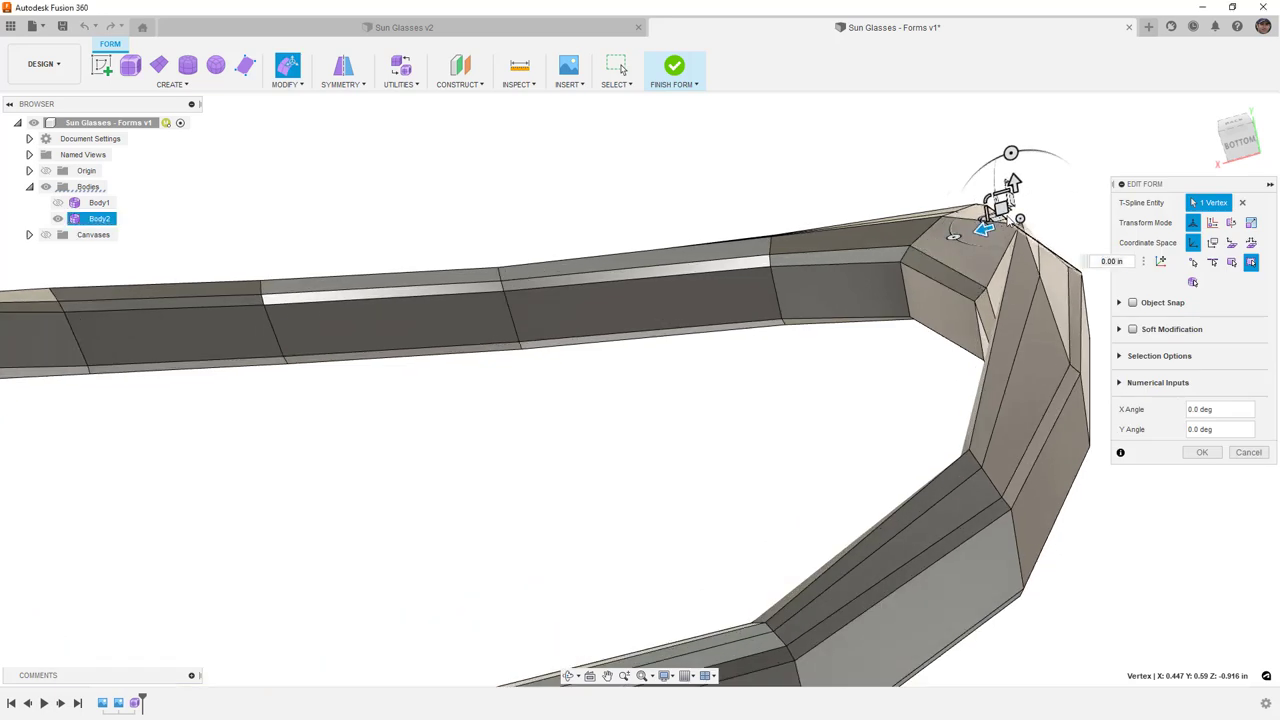
click(1006, 243)
click(1019, 223)
drag(1001, 208, 1000, 248)
Step: Inspect the reshaped corner, orbiting from a top-down to a side view
shift+middle_drag(1008, 282, 1052, 284)
click(1080, 264)
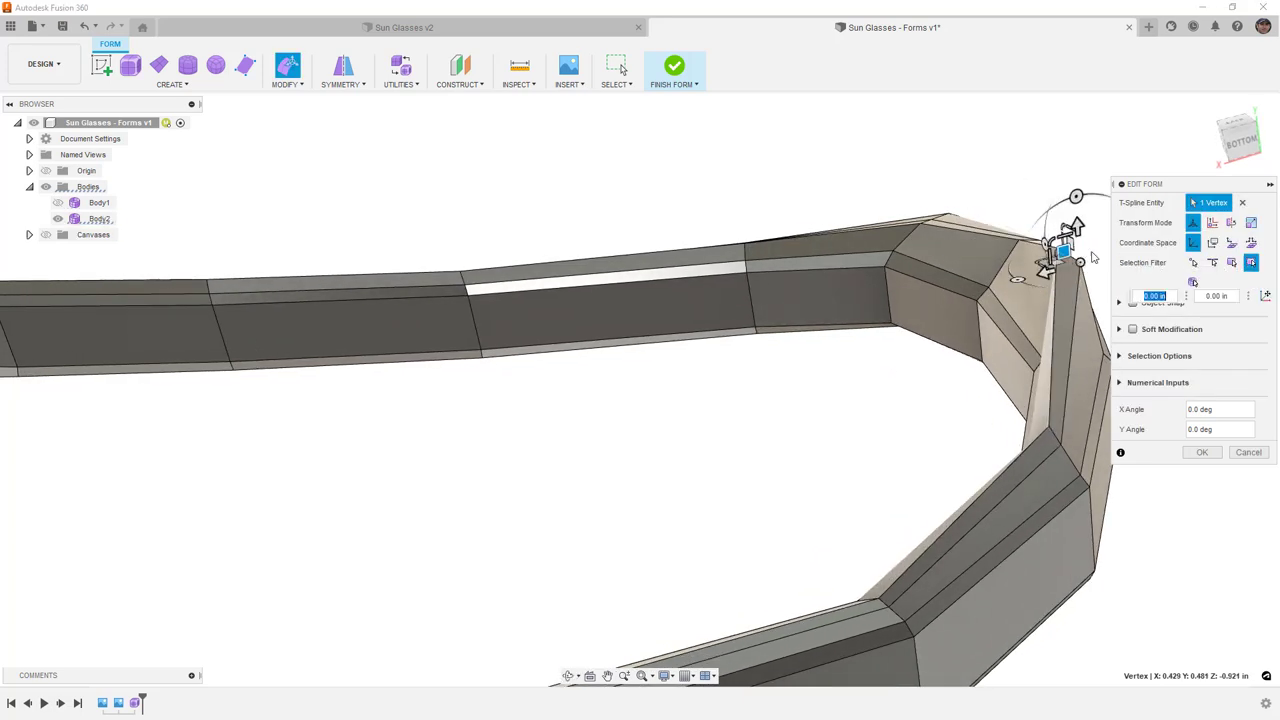
click(905, 352)
scroll(905, 352, down, 5)
shift+middle_drag(1012, 366, 940, 417)
scroll(940, 417, down, 3)
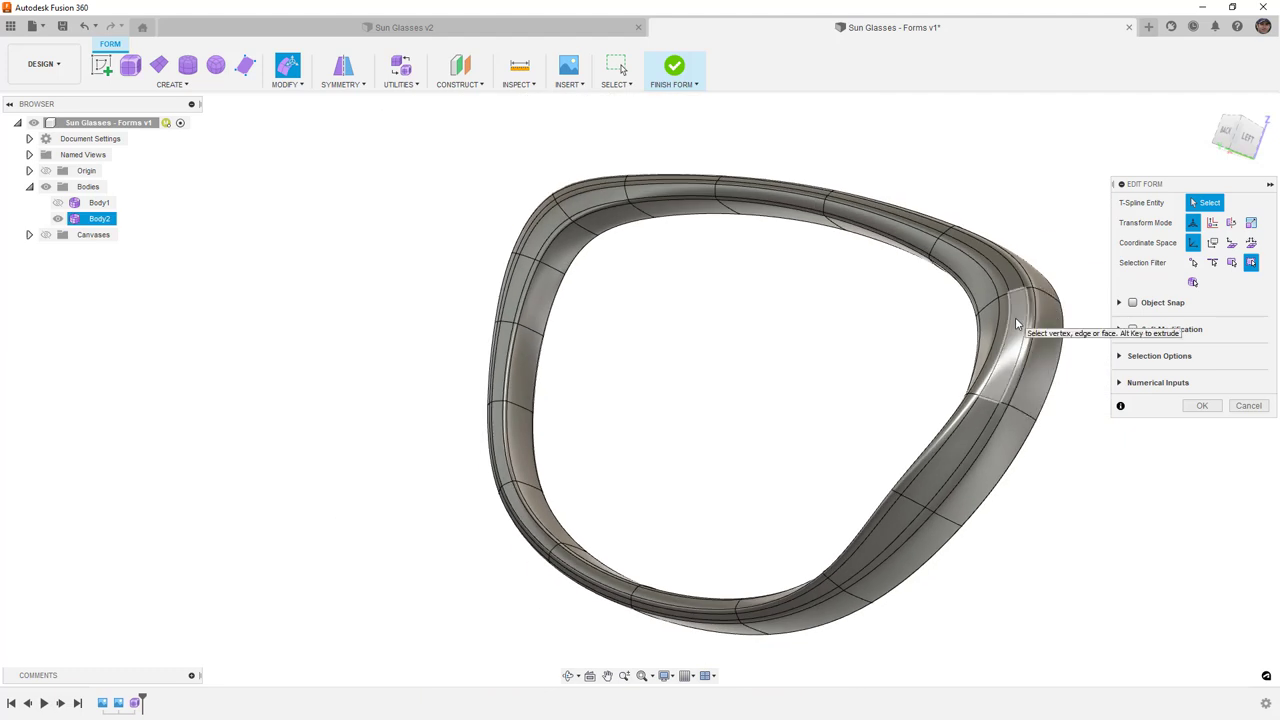
key(ctrl+1)
shift+middle_drag(990, 281, 842, 280)
double_click(962, 250)
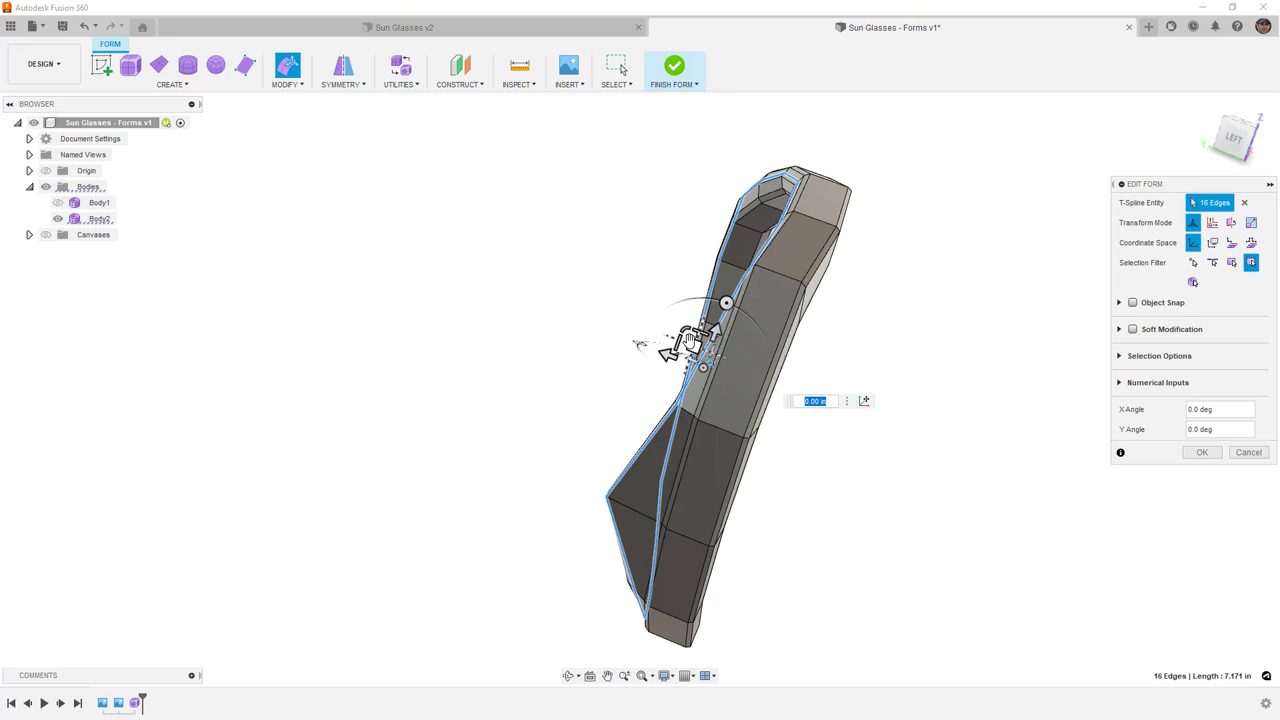
shift+middle_drag(691, 337, 938, 428)
click(853, 304)
key(ctrl+3)
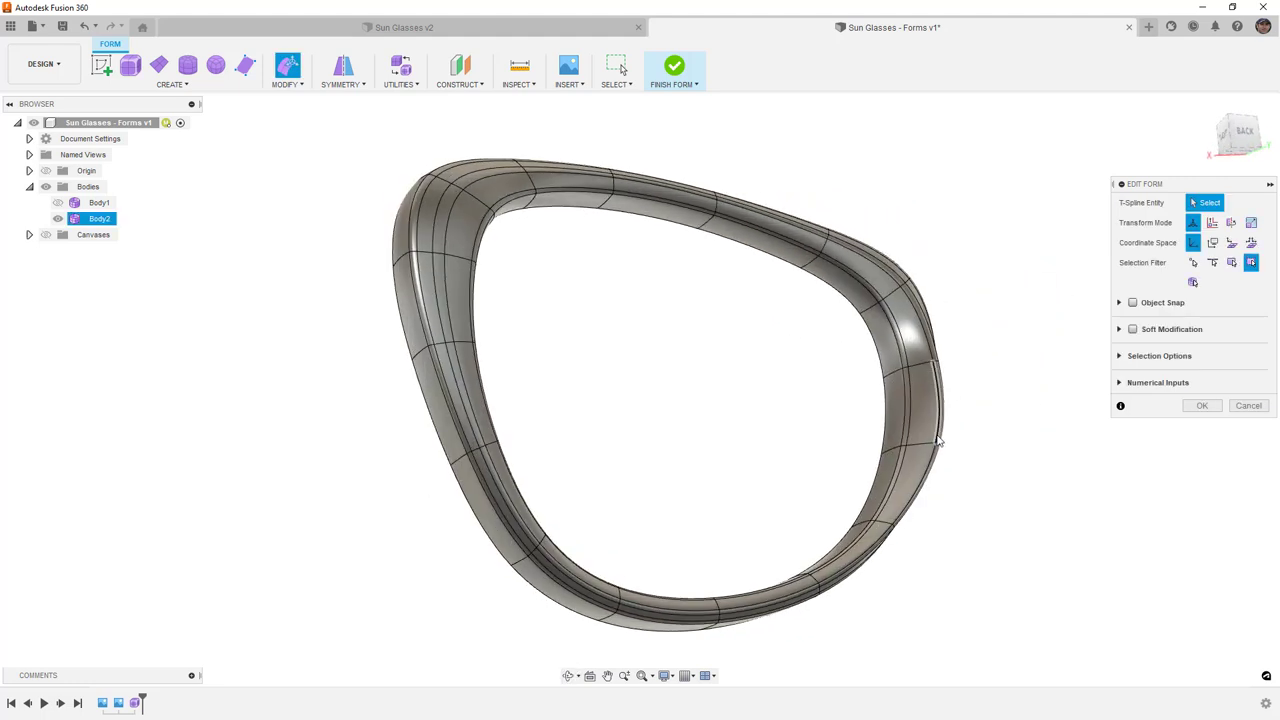
shift+middle_drag(817, 389, 1023, 409)
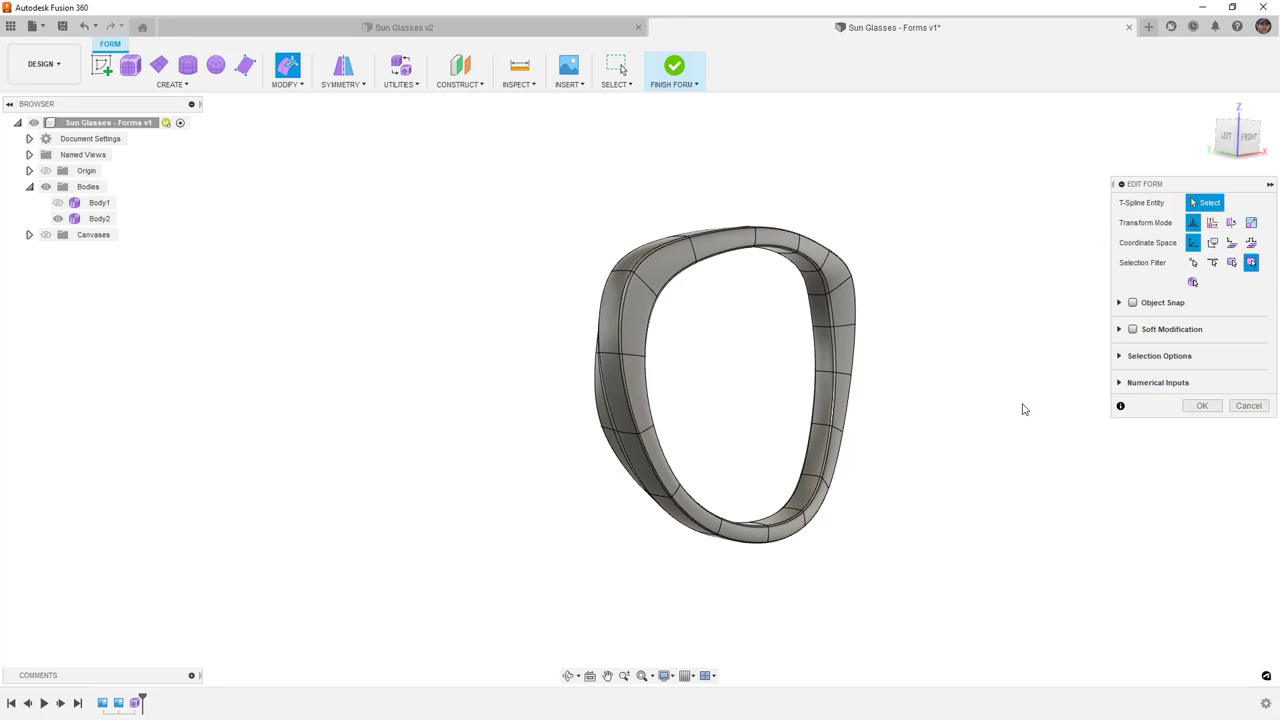
Step: Pull the inner side face outward into a short stub from the front view, then show Origin
click(616, 305)
shift+middle_drag(616, 305, 549, 323)
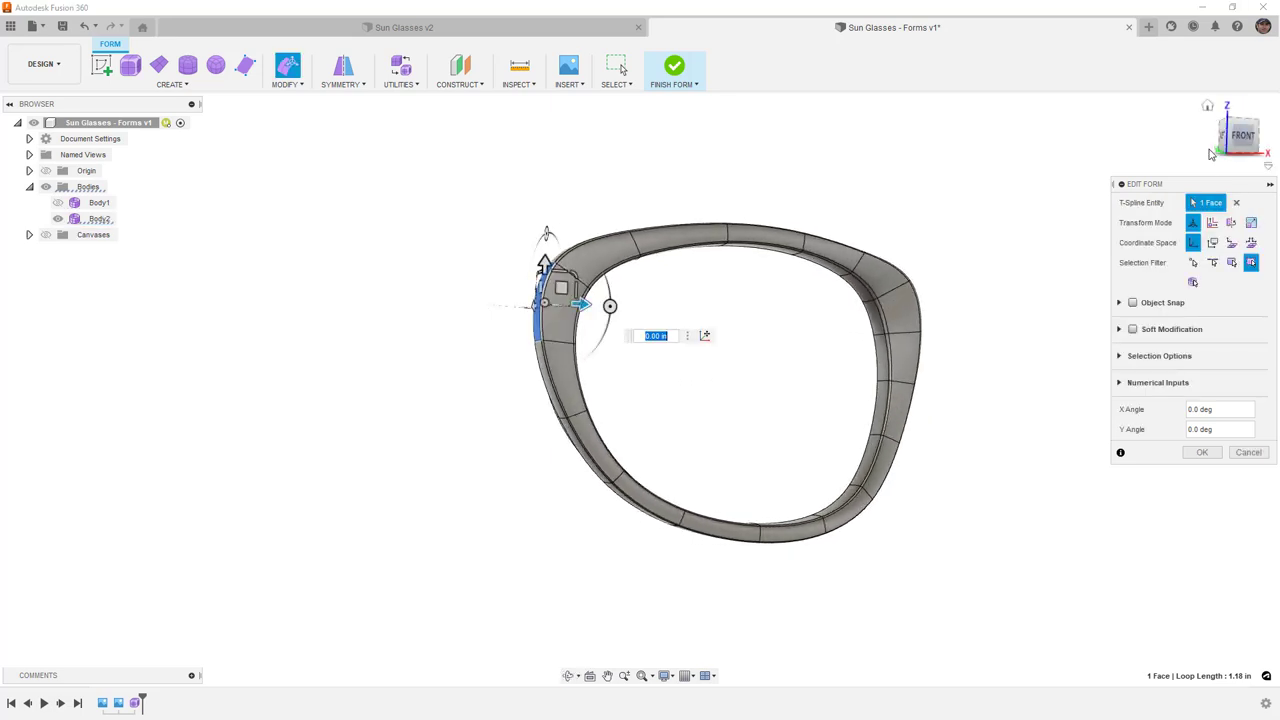
click(1247, 137)
drag(506, 298, 464, 296)
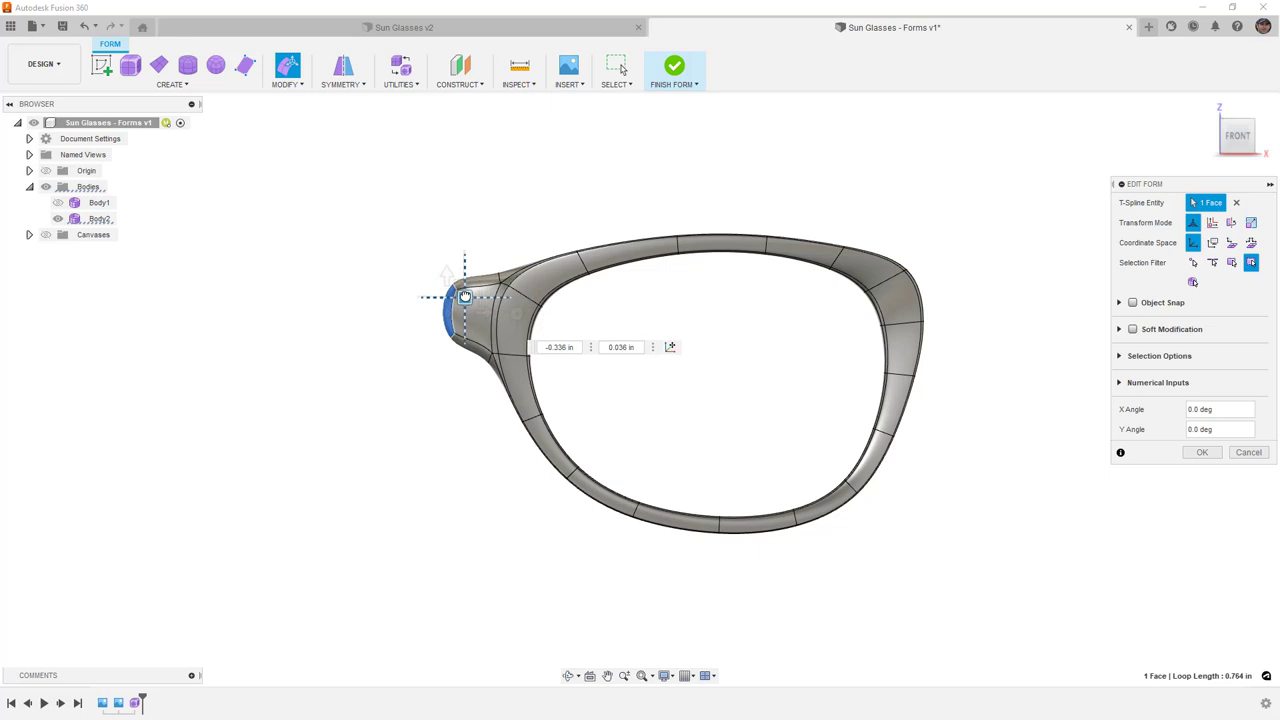
shift+middle_drag(432, 345, 468, 355)
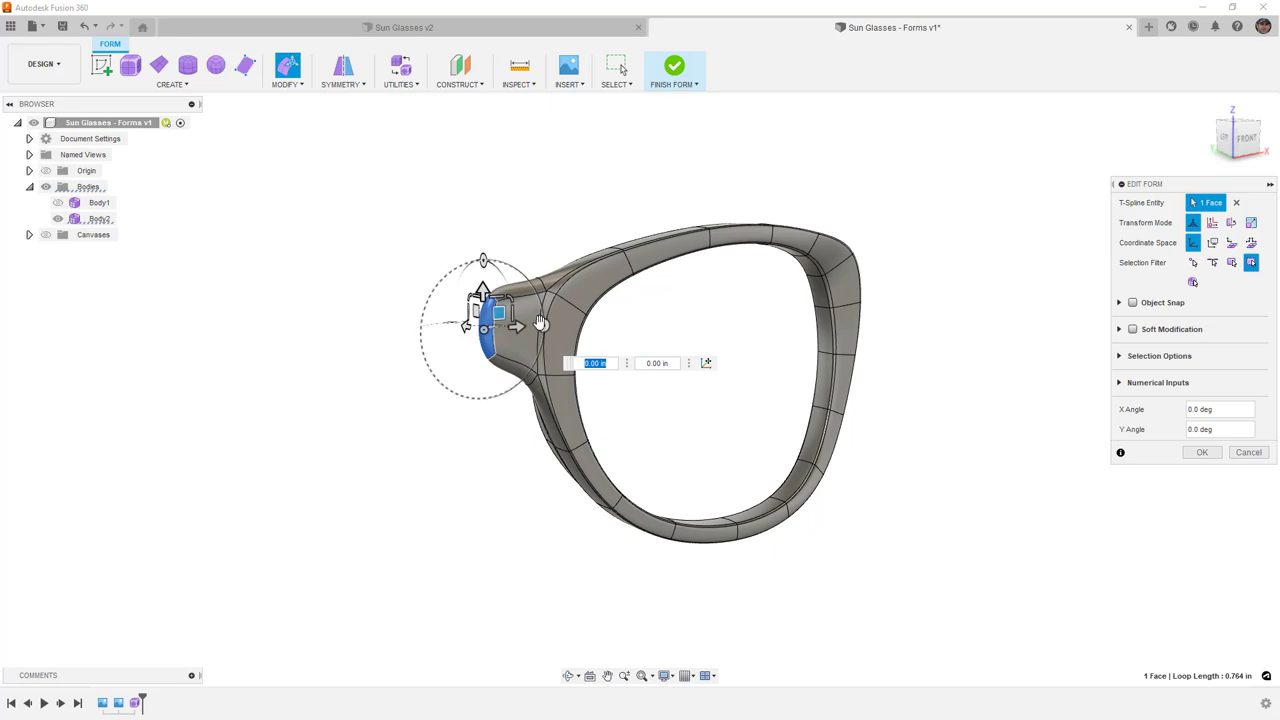
click(1204, 452)
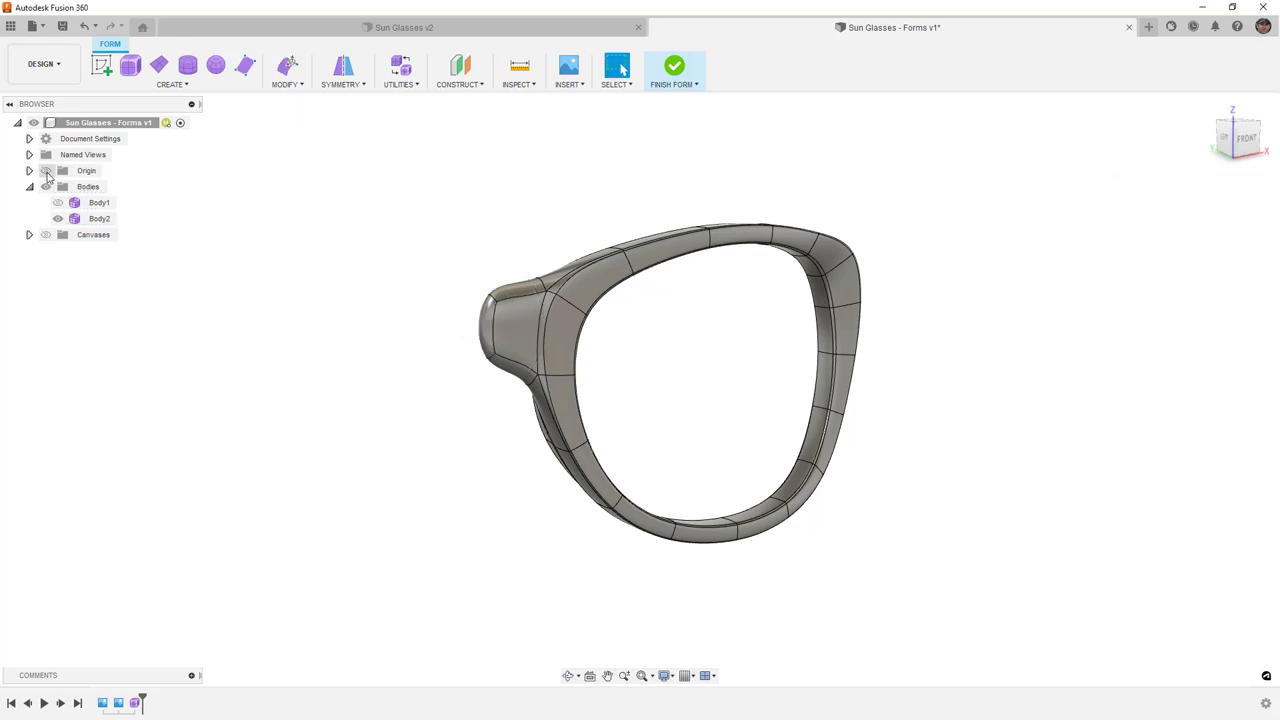
click(46, 171)
Step: Mirror-duplicate the lens ring across the origin plane with welding
shift+middle_drag(323, 234, 298, 141)
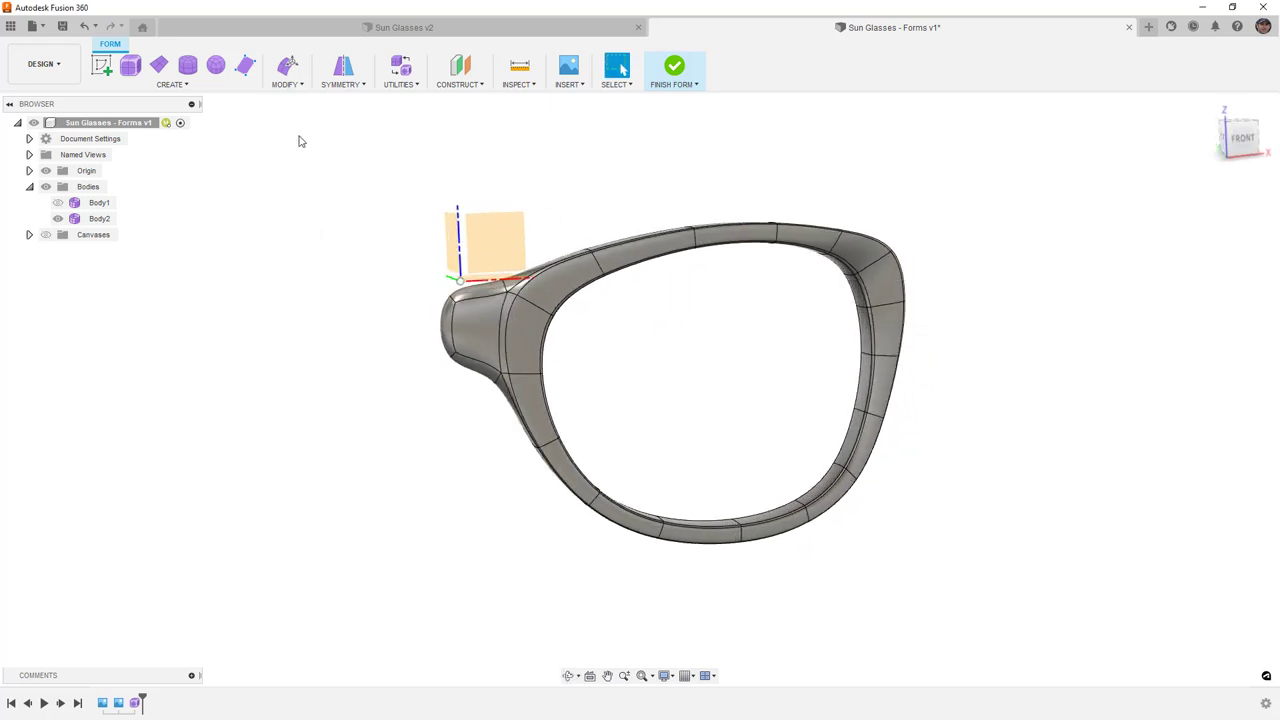
click(340, 84)
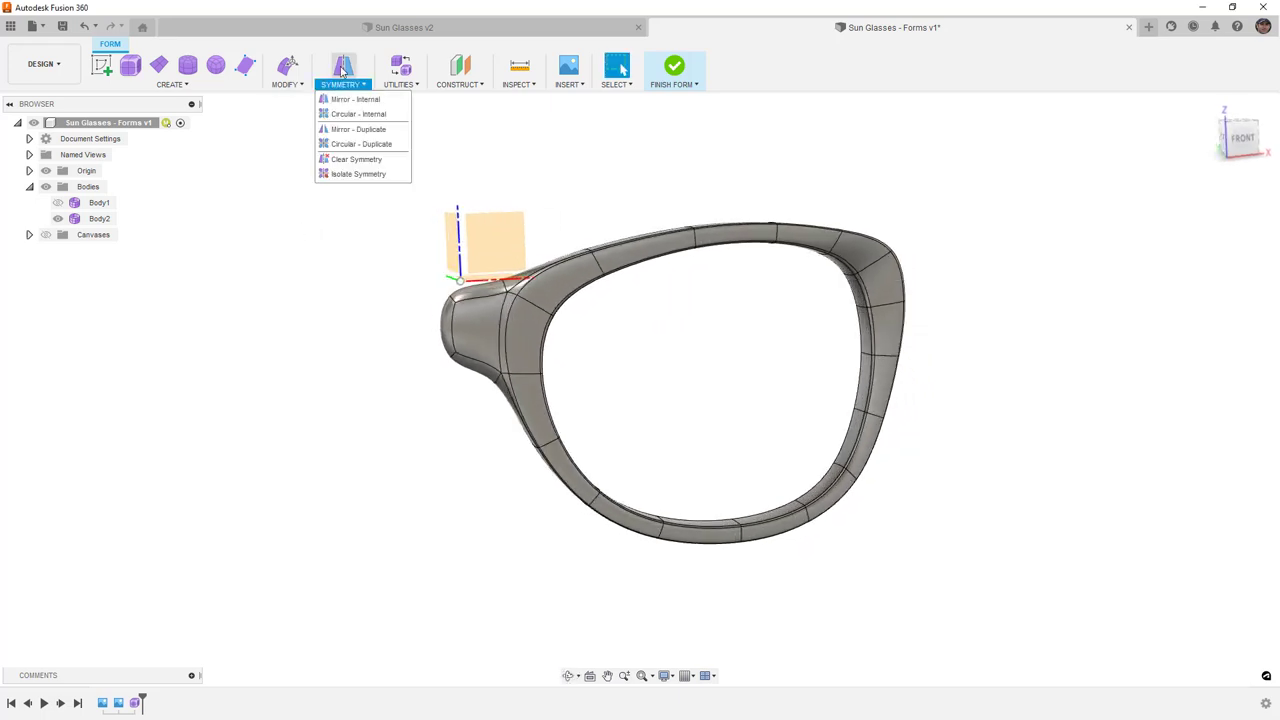
click(358, 129)
click(716, 258)
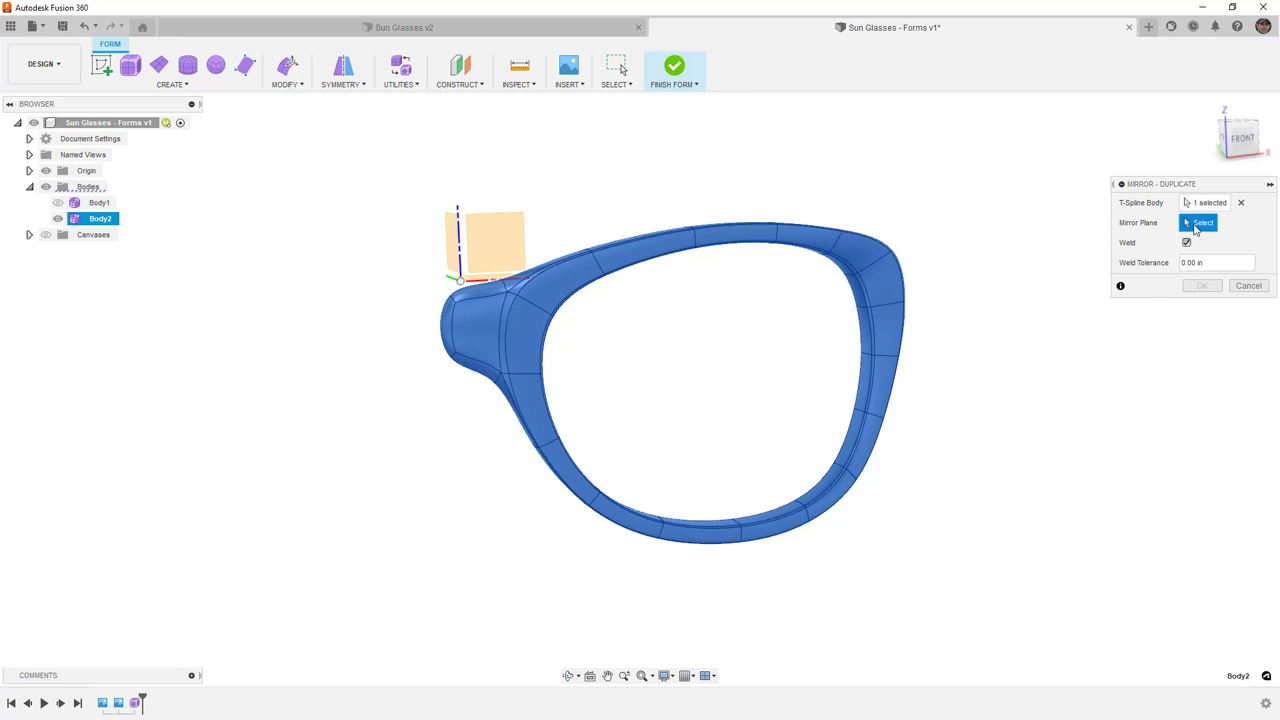
click(451, 227)
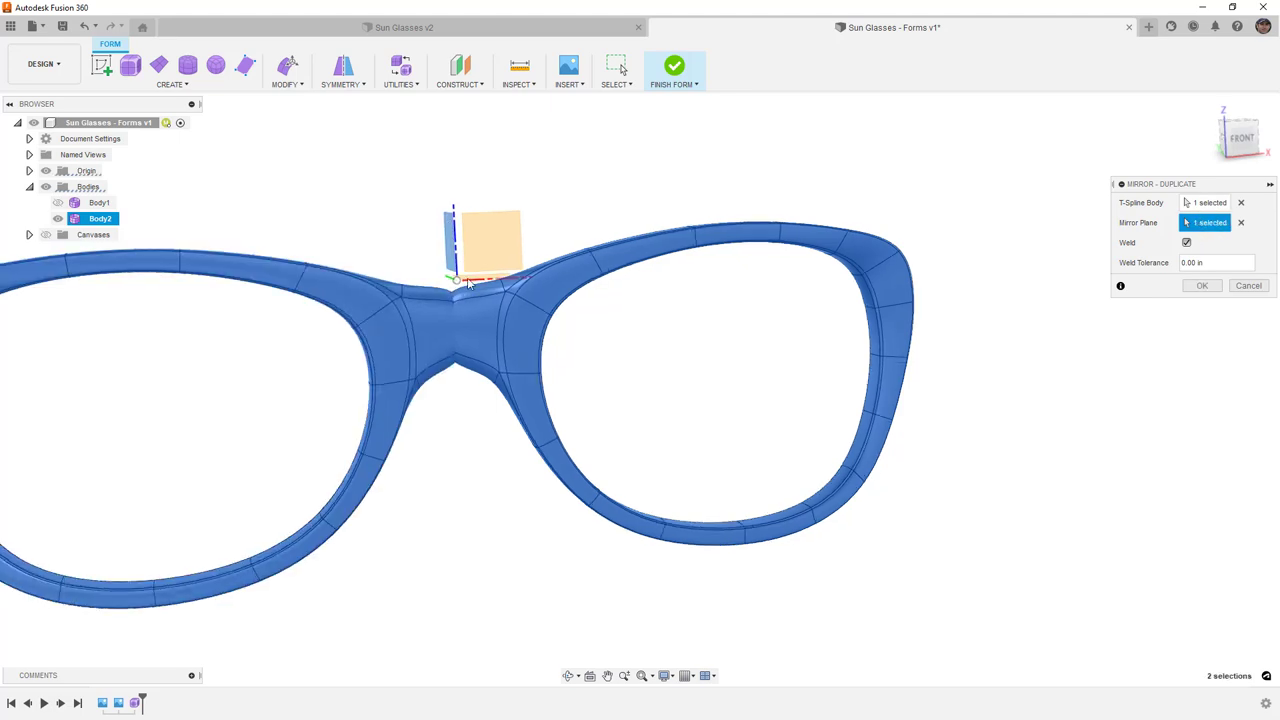
click(1204, 290)
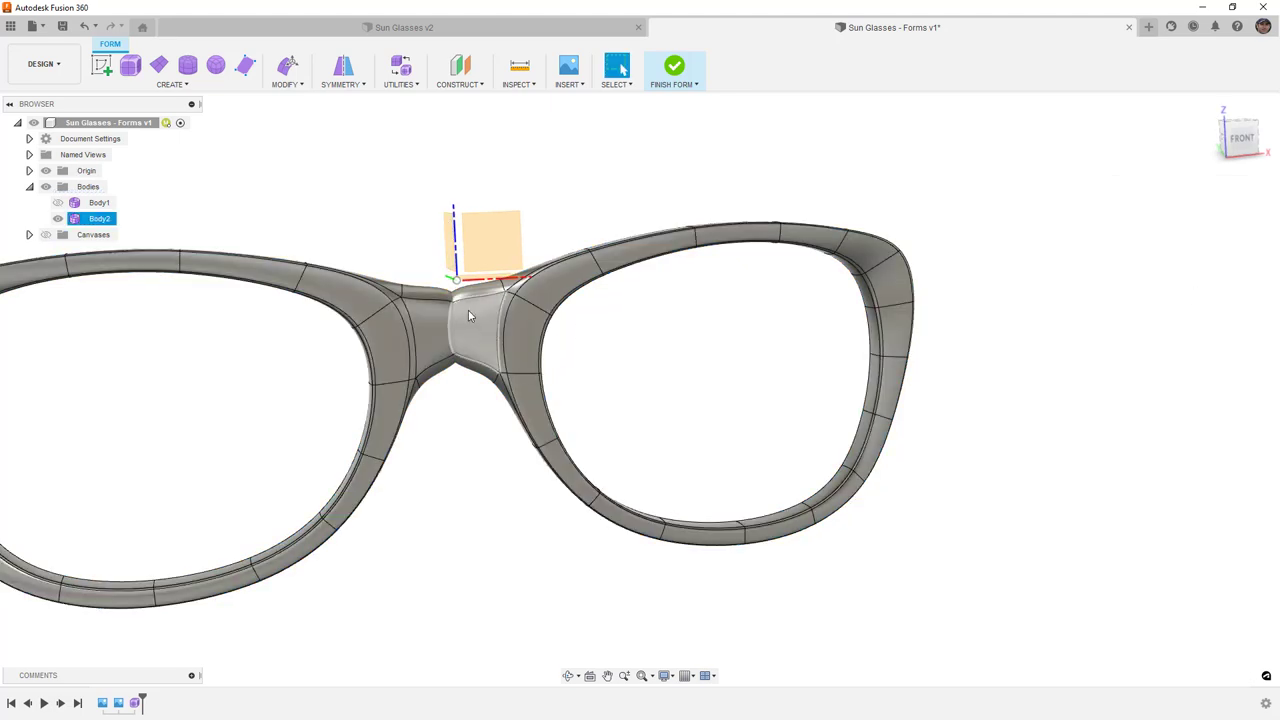
Step: Hide the origin planes, clear the selection, and open the Modify tools list
shift+middle_drag(468, 310, 556, 312)
click(45, 171)
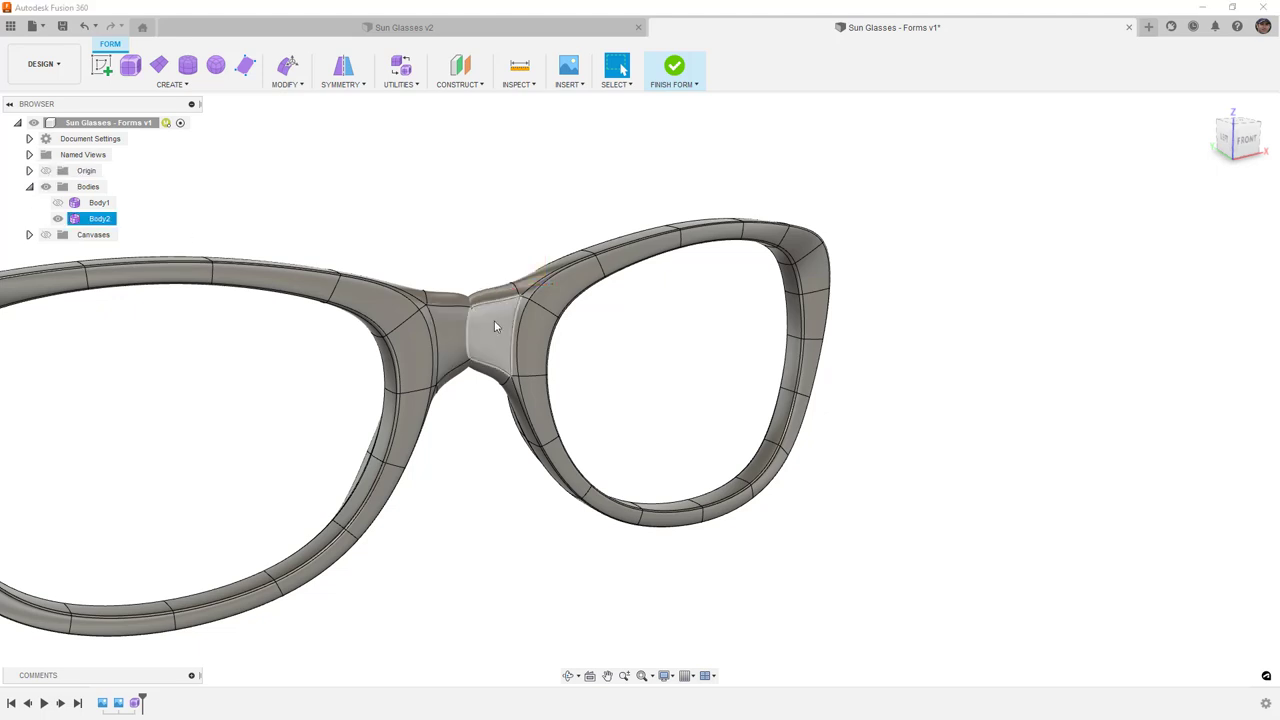
scroll(494, 326, up, 4)
click(372, 117)
click(302, 90)
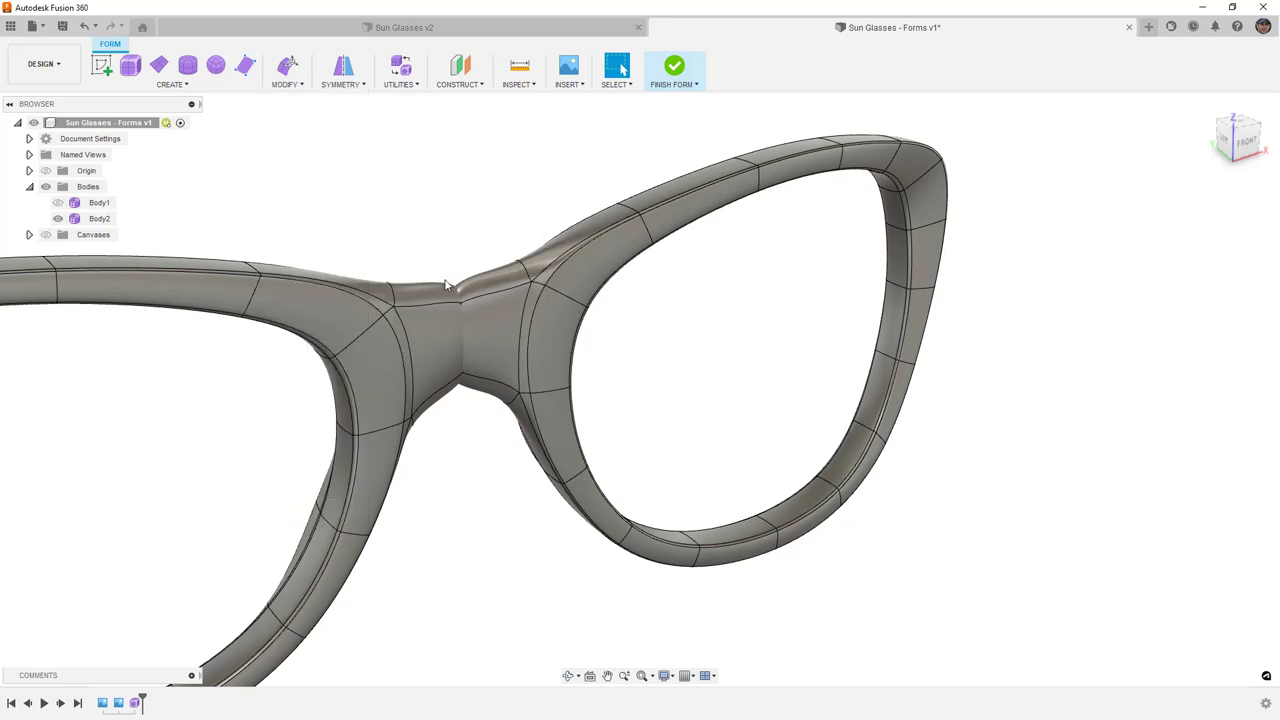
scroll(458, 308, up, 5)
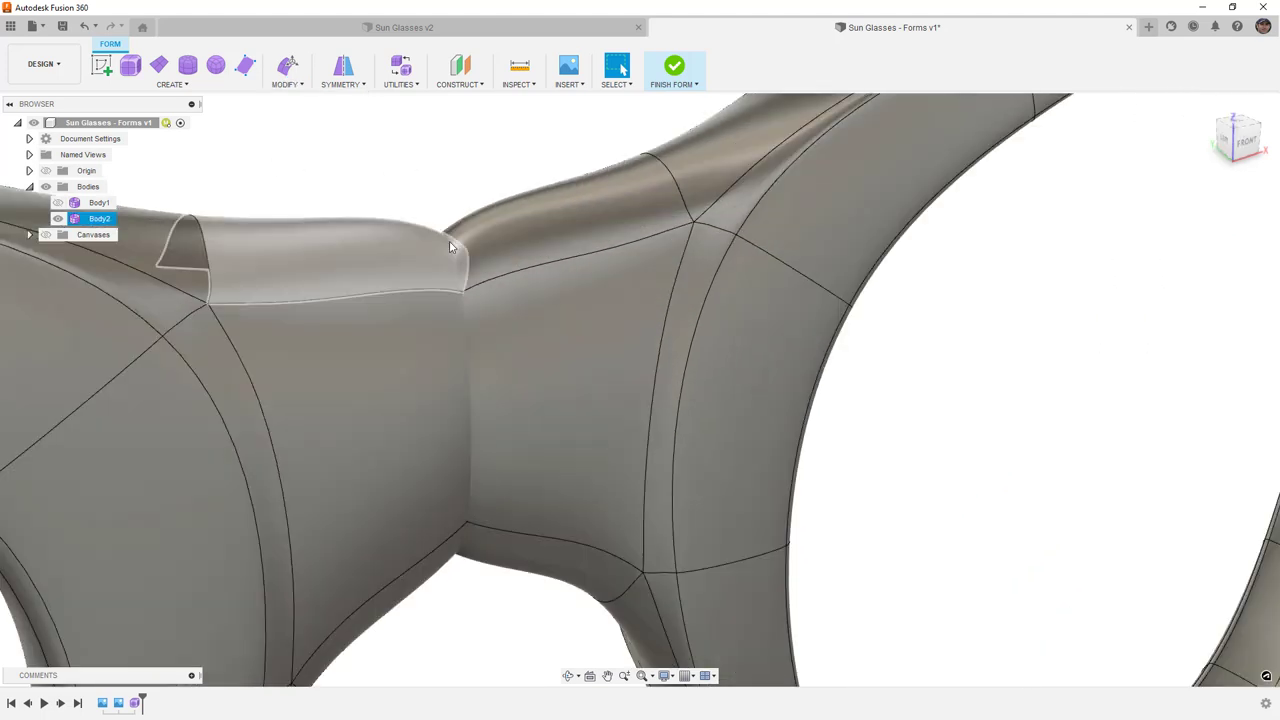
Step: Undo the mirror and delete the bridge stub's end face to leave it open
key(ctrl+z)
key(ctrl+z)
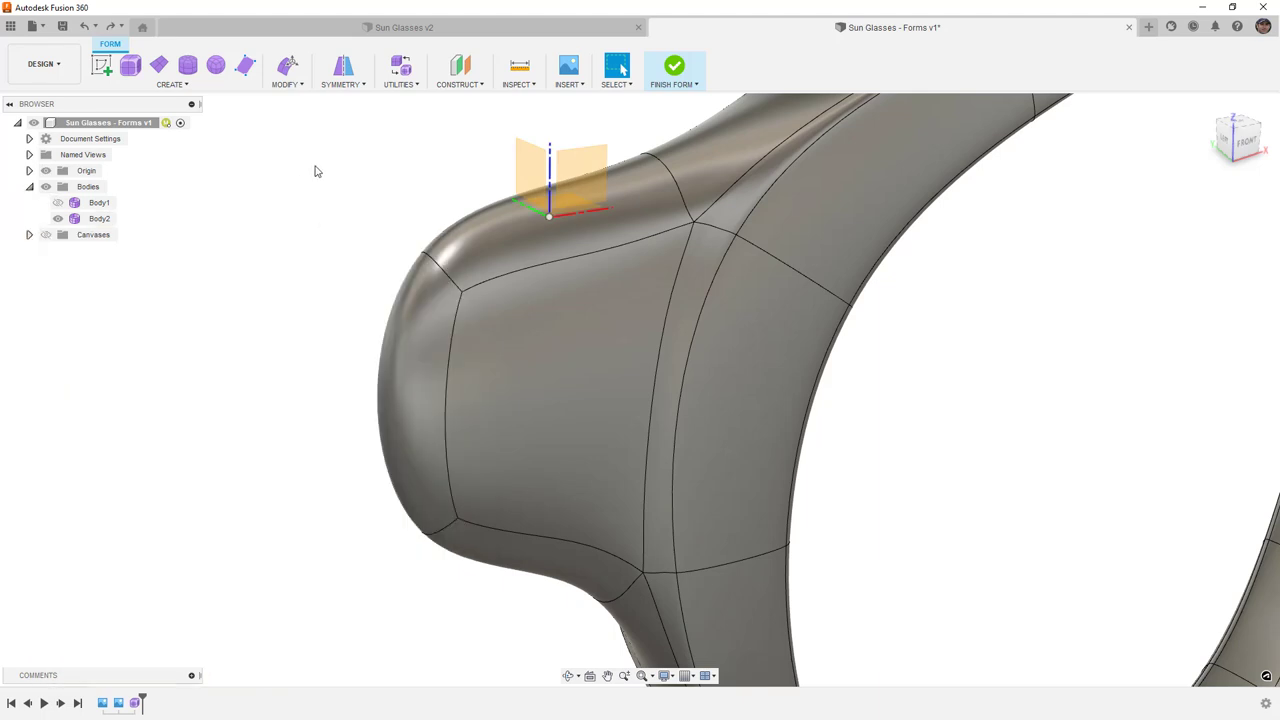
click(425, 307)
key(Delete)
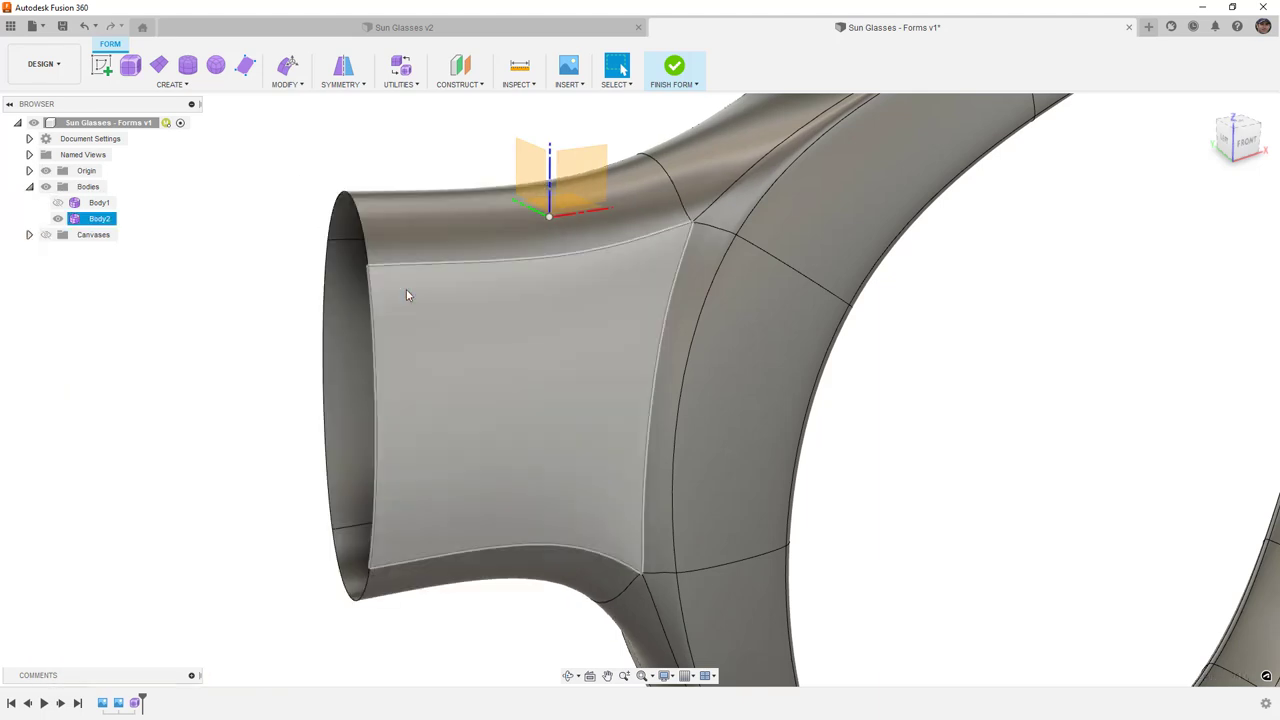
scroll(452, 282, down, 5)
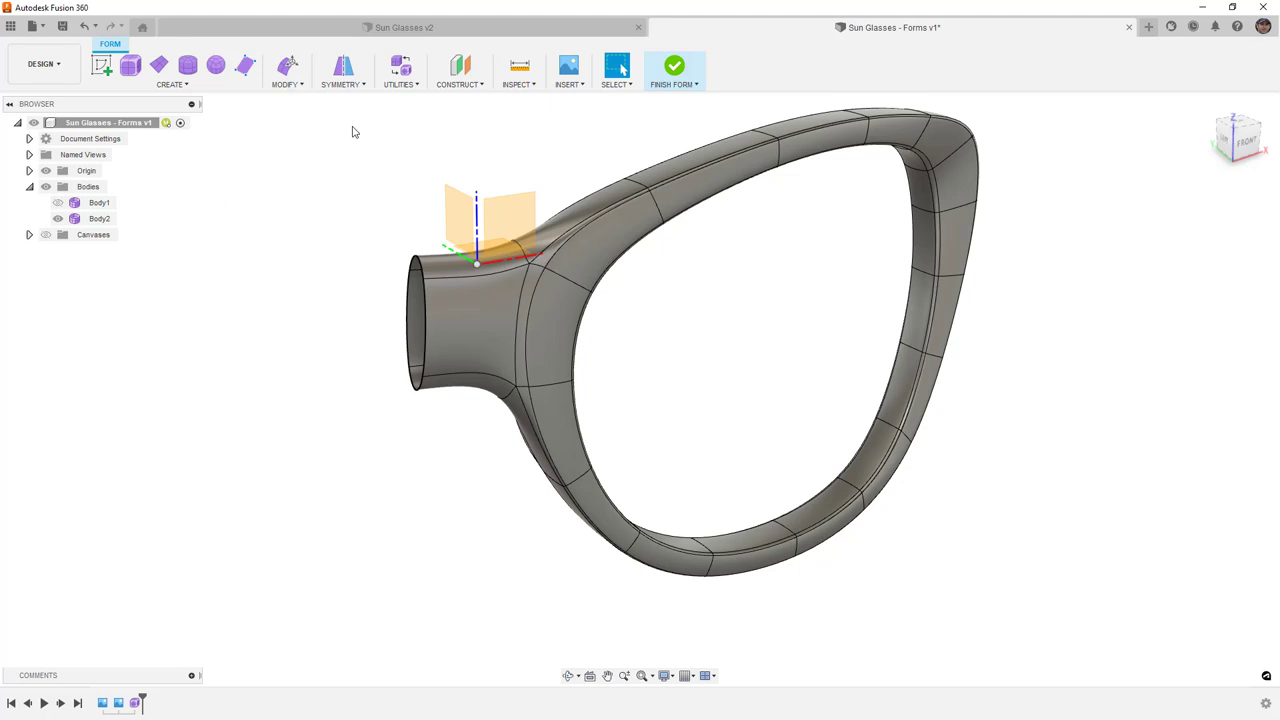
Step: Mirror-duplicate the open-ended lens ring across the origin plane
click(362, 84)
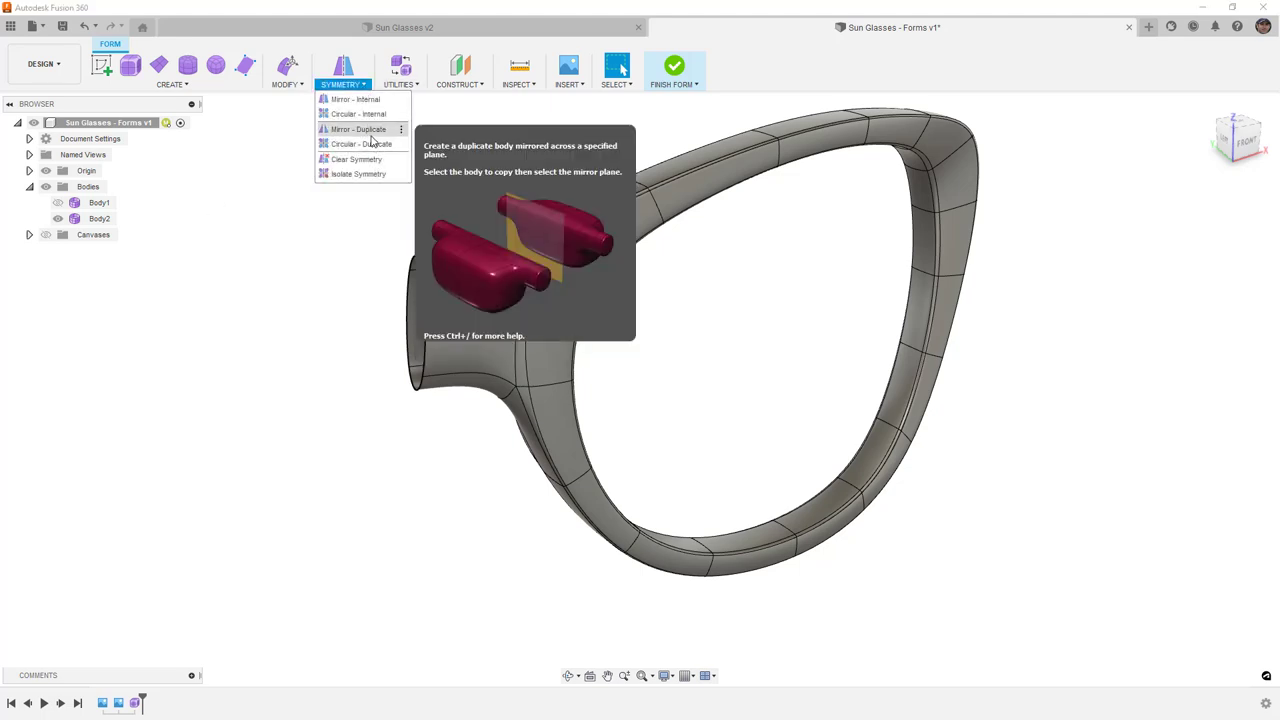
click(350, 127)
click(591, 298)
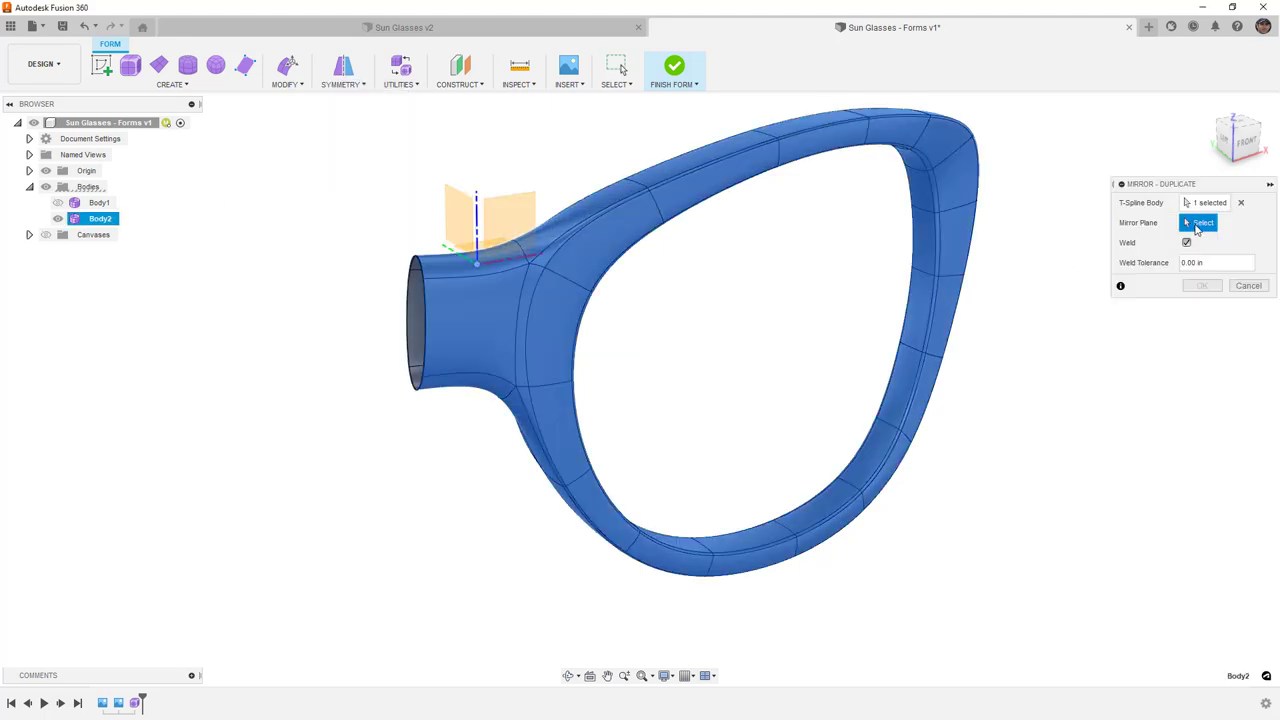
click(456, 216)
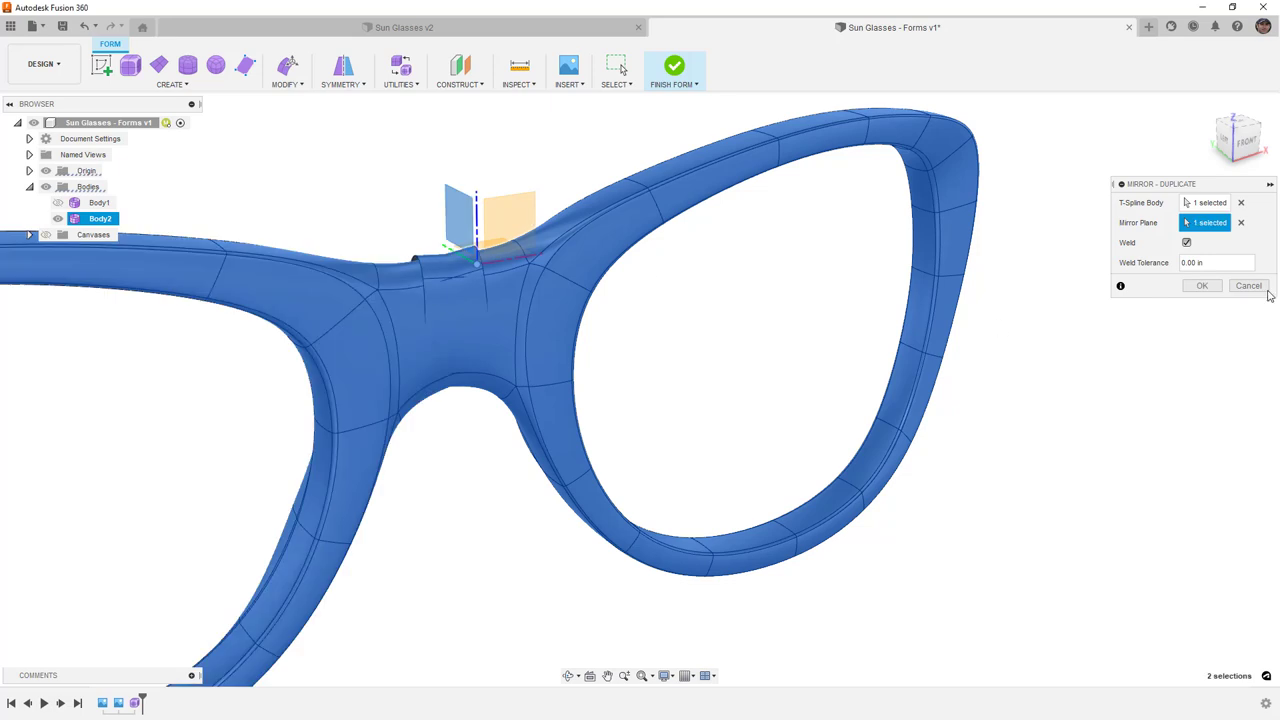
click(1202, 286)
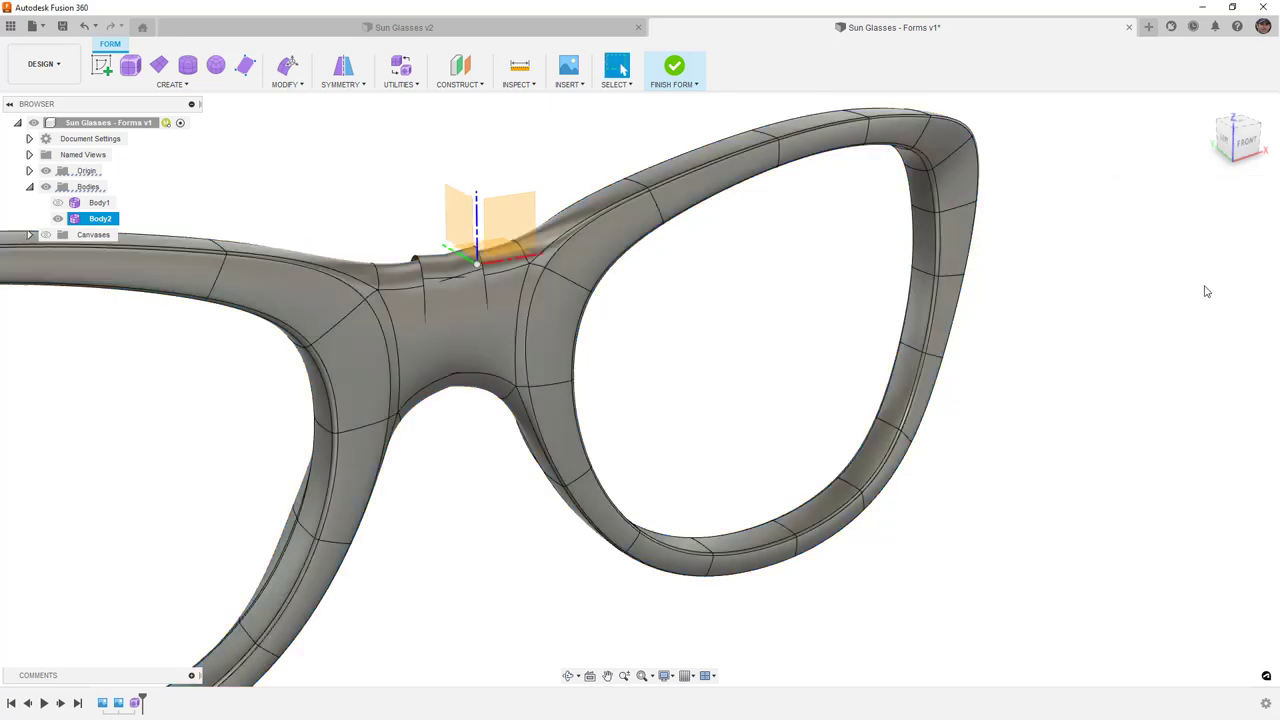
Step: Merge the original and mirrored bridge edge loops into one seamless joint
double_click(418, 264)
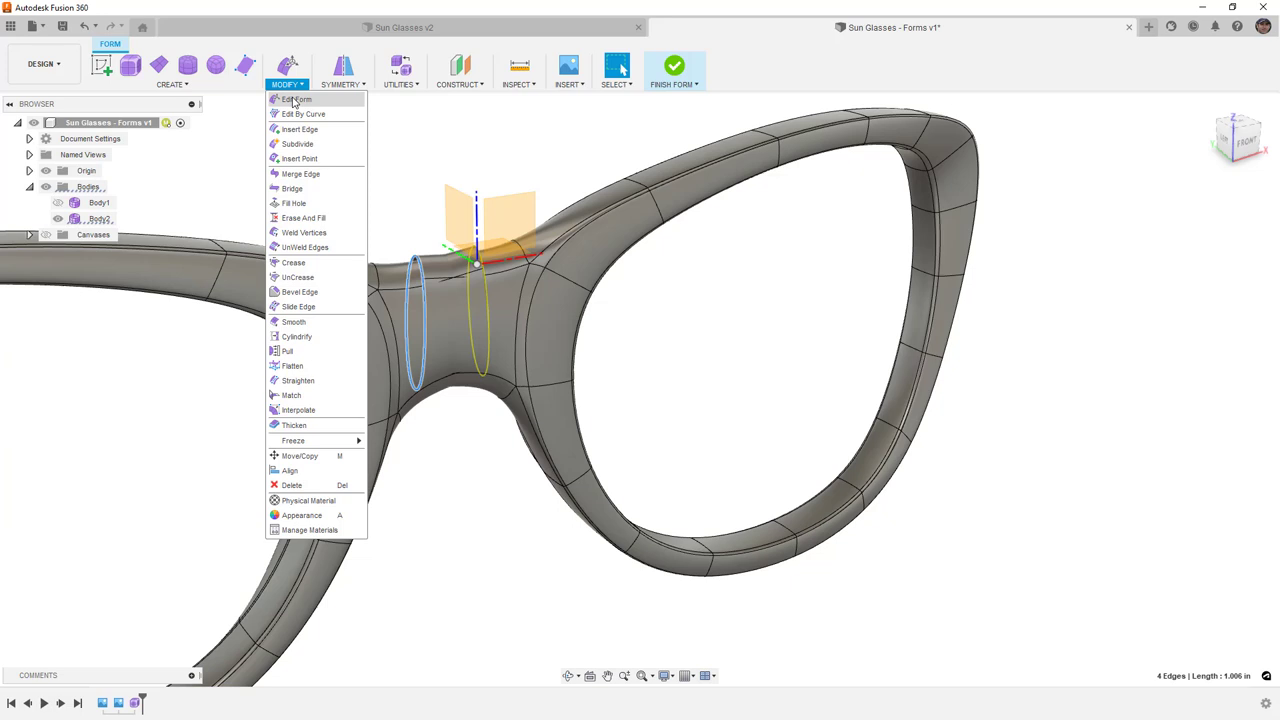
click(303, 174)
click(1200, 223)
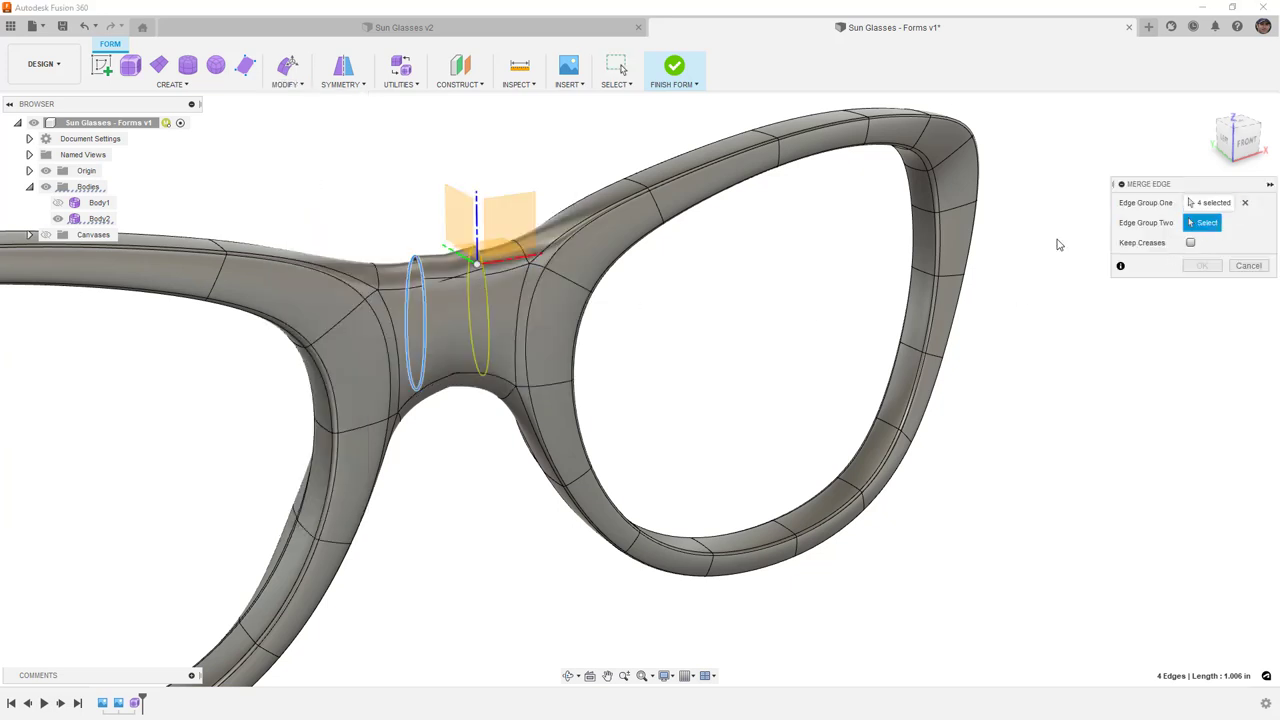
click(486, 274)
click(1211, 270)
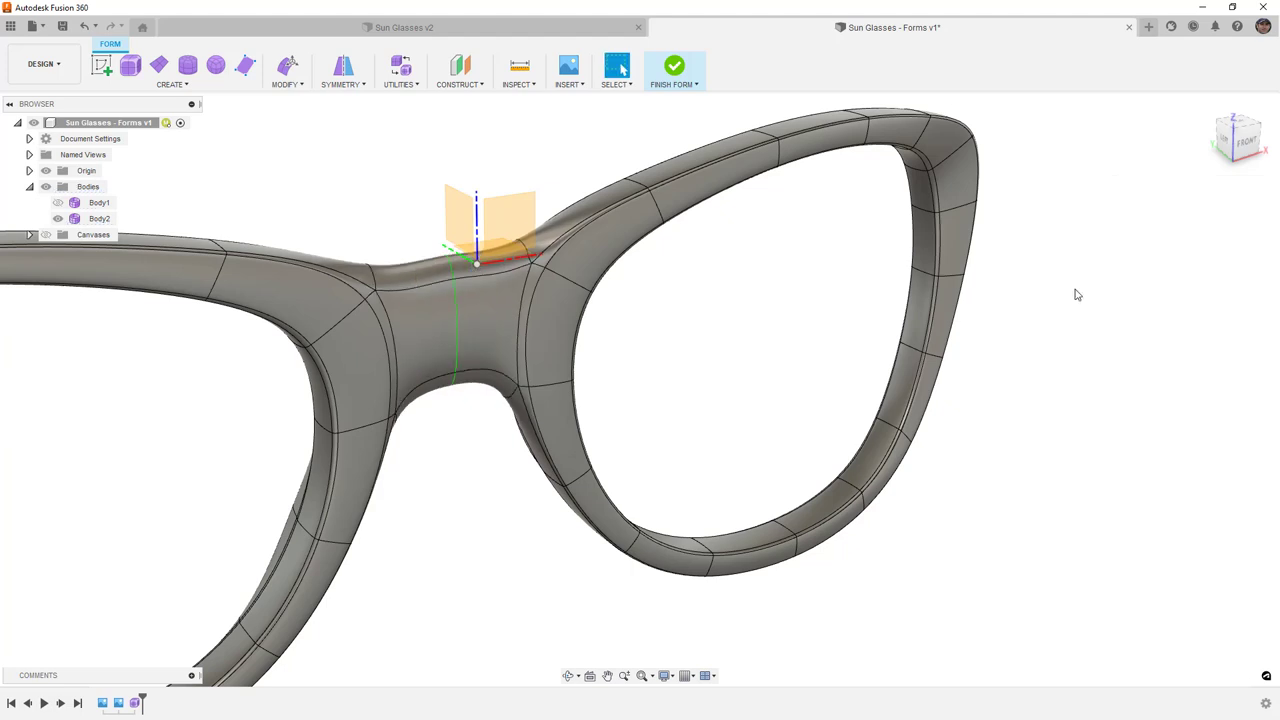
scroll(606, 352, down, 3)
shift+middle_drag(607, 359, 563, 319)
Step: Hide Origin, briefly toggle Body1 on and off, and view the joined frame from the front
click(46, 171)
scroll(553, 361, down, 5)
click(575, 370)
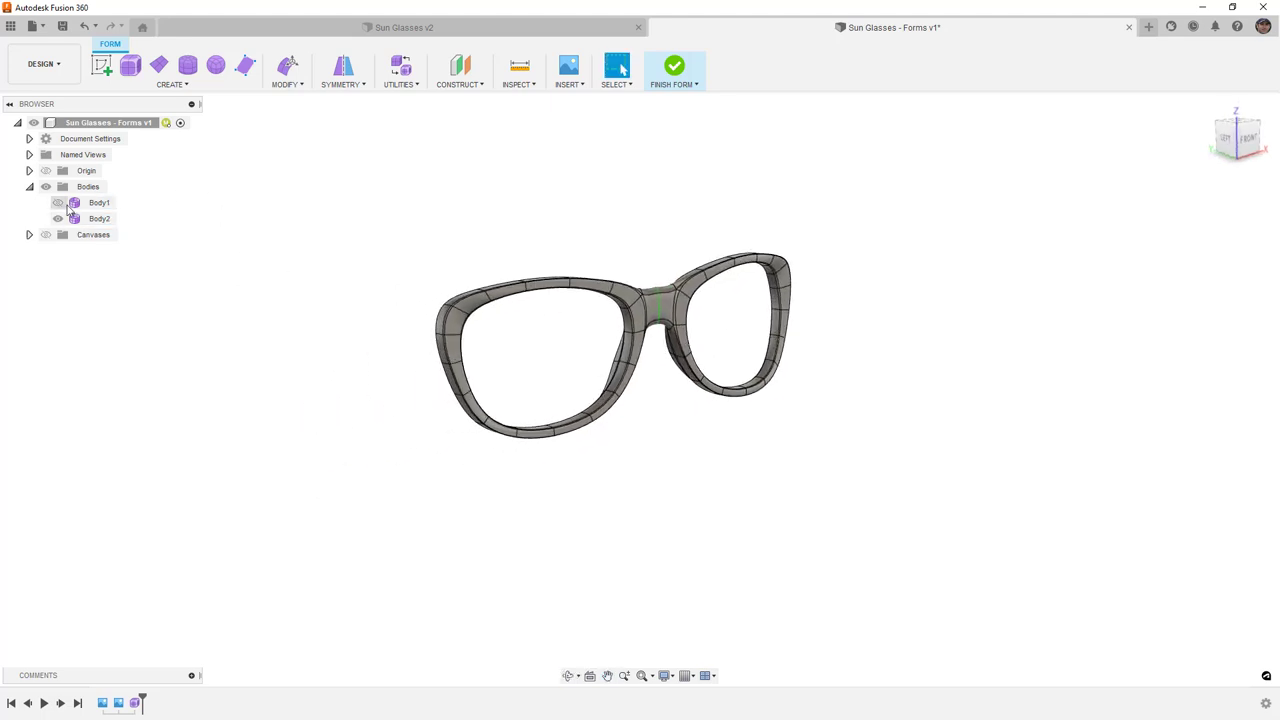
click(58, 203)
click(58, 203)
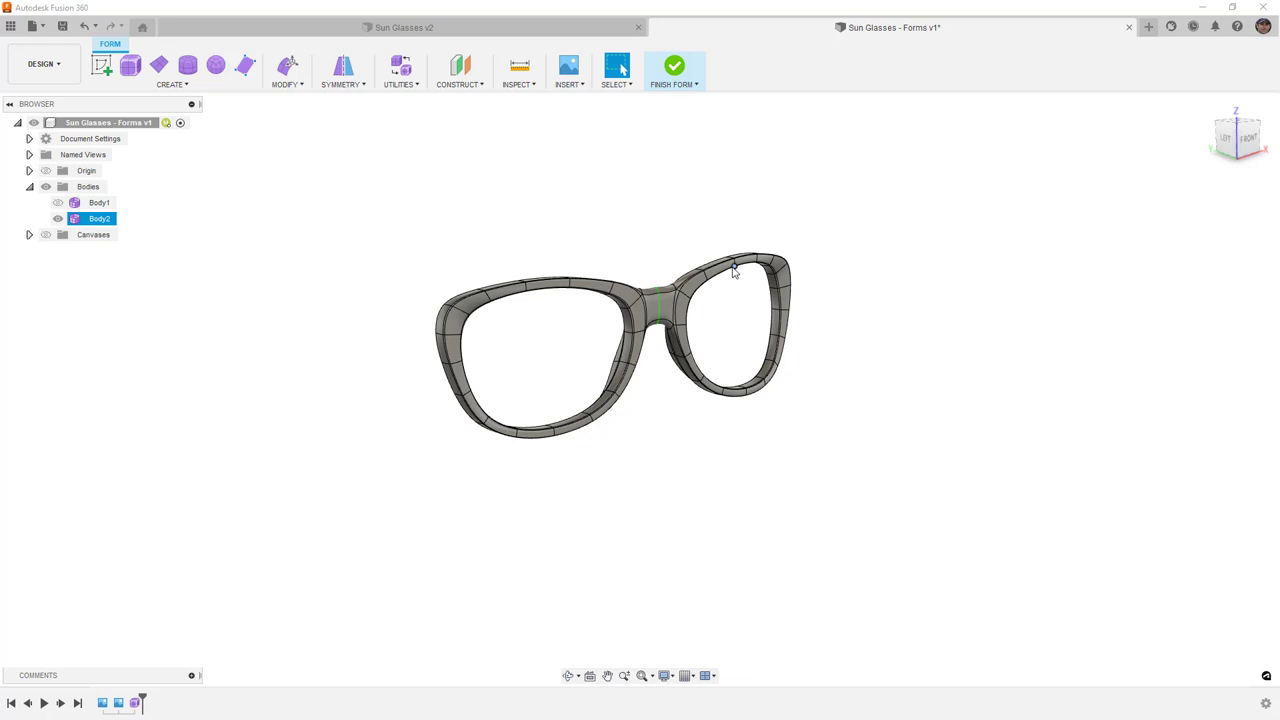
scroll(733, 270, up, 5)
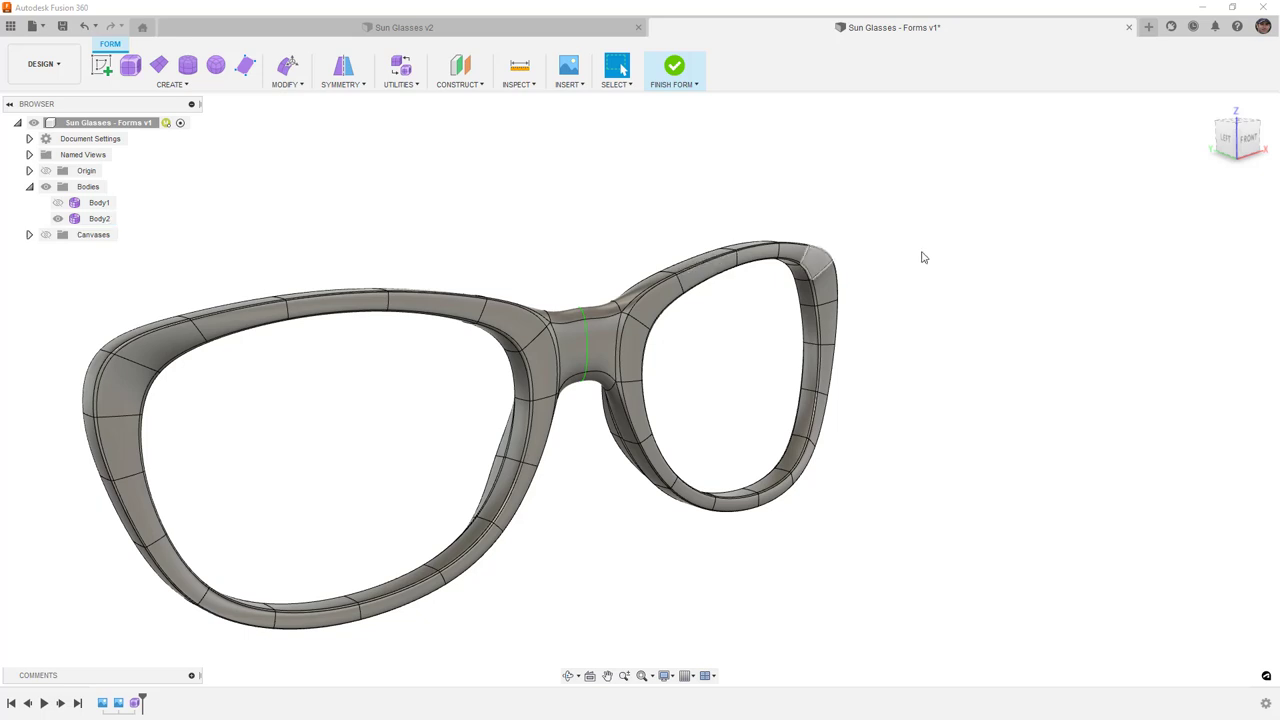
scroll(1010, 258, down, 3)
mouse_move(1012, 295)
shift+middle_down()
mouse_move(1014, 309)
mouse_move(997, 303)
mouse_move(1005, 314)
shift+middle_up()
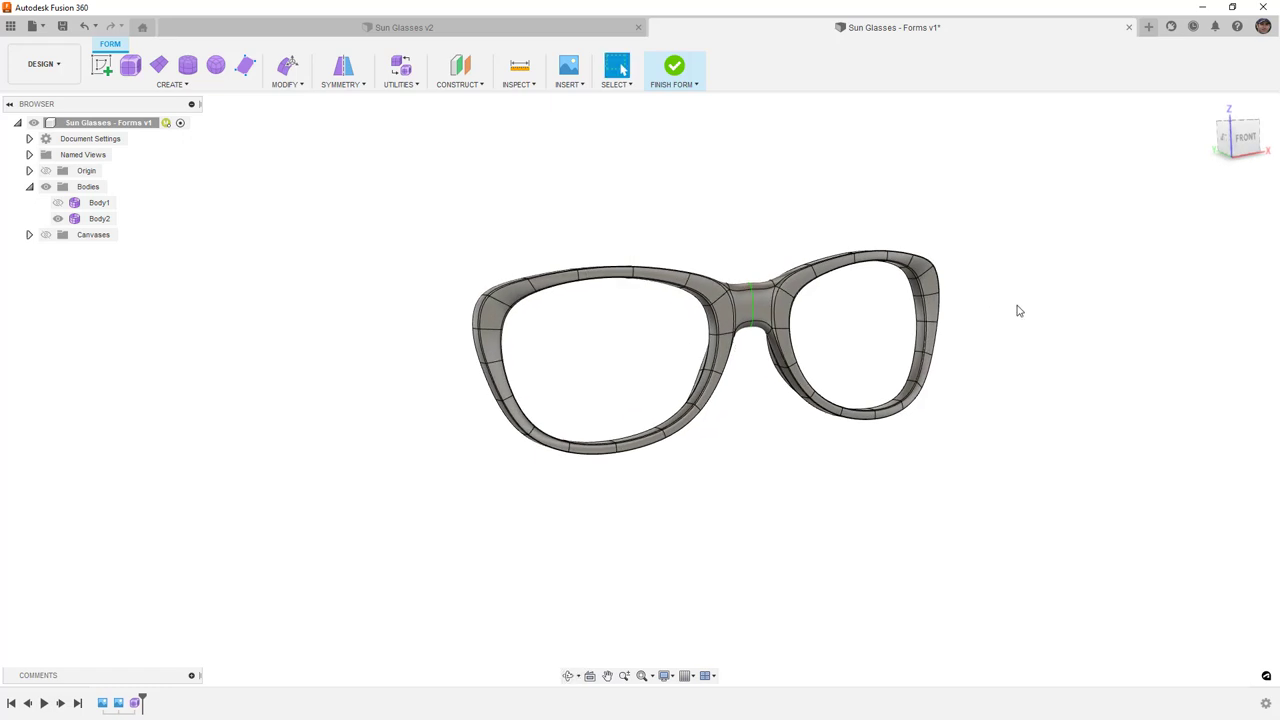